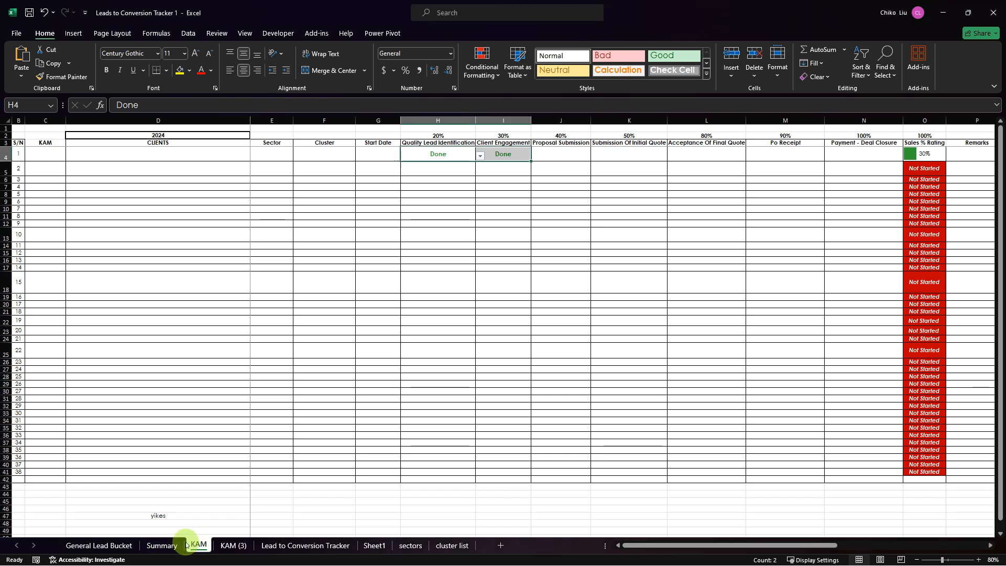
# Step: Compare the stage columns on the Summary sheet with the client tracking tables on the KAM and KAM (3) sheets
pyautogui.click(168, 547)
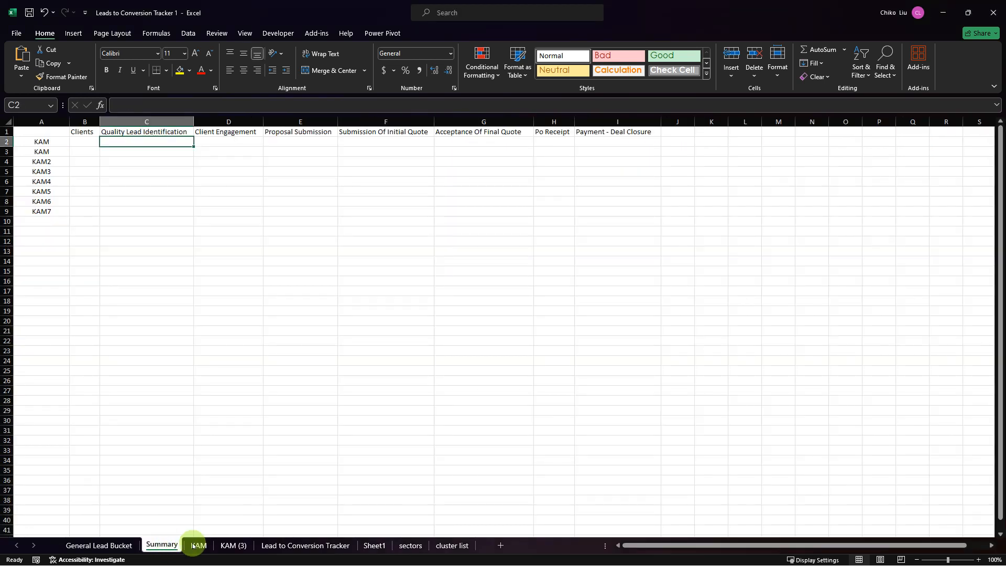
pyautogui.click(198, 545)
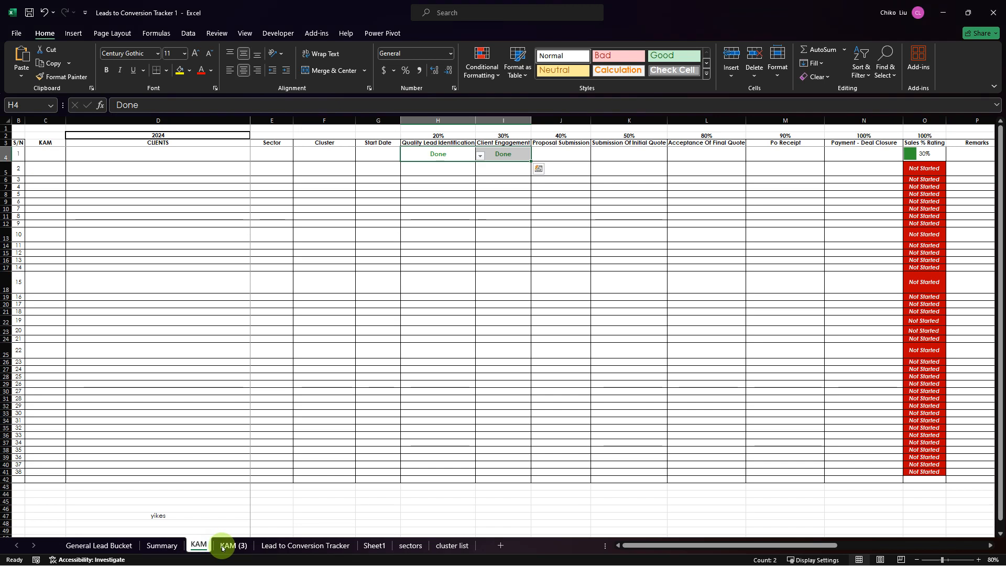
pyautogui.click(234, 545)
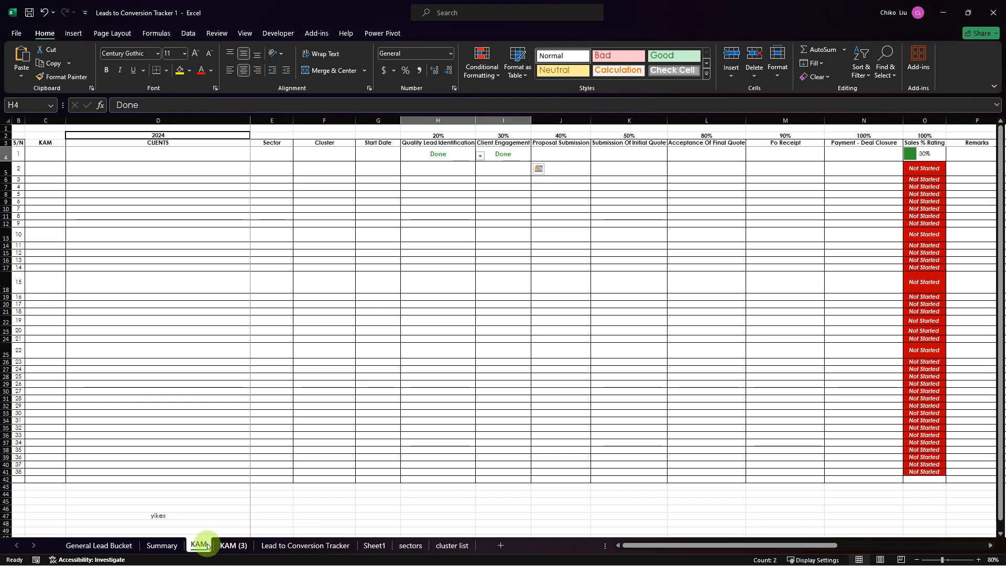
pyautogui.click(198, 546)
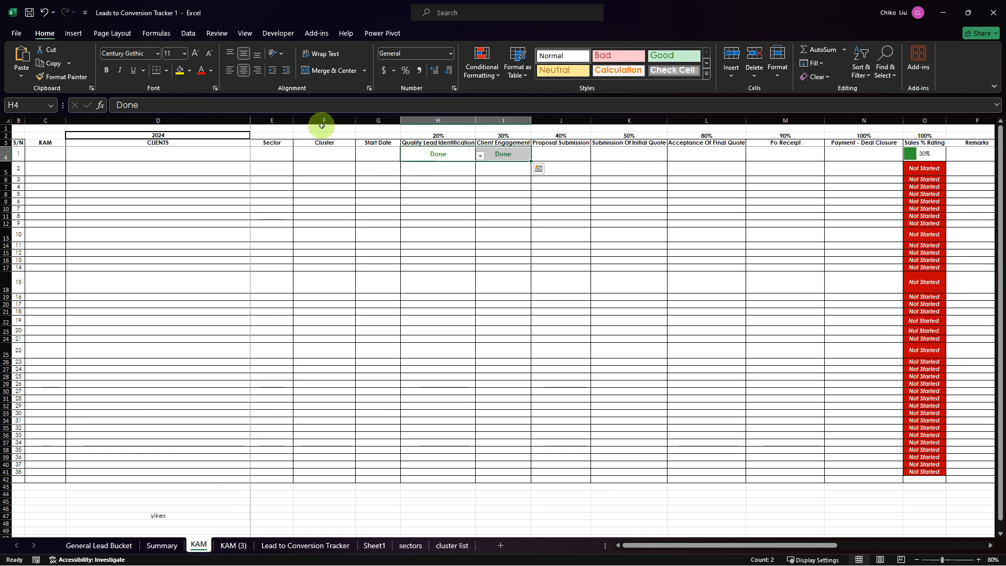
pyautogui.click(161, 546)
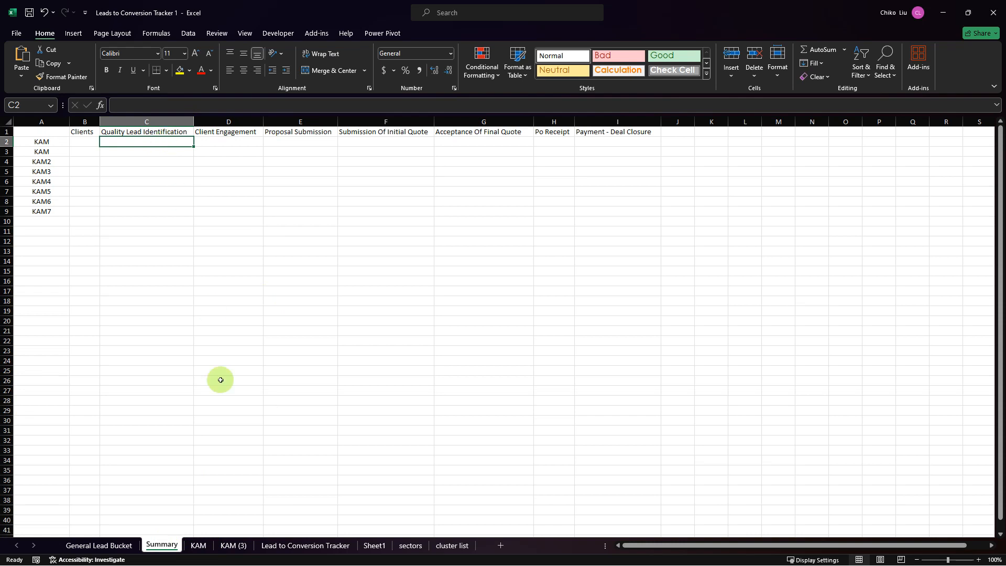
pyautogui.click(199, 546)
pyautogui.click(158, 546)
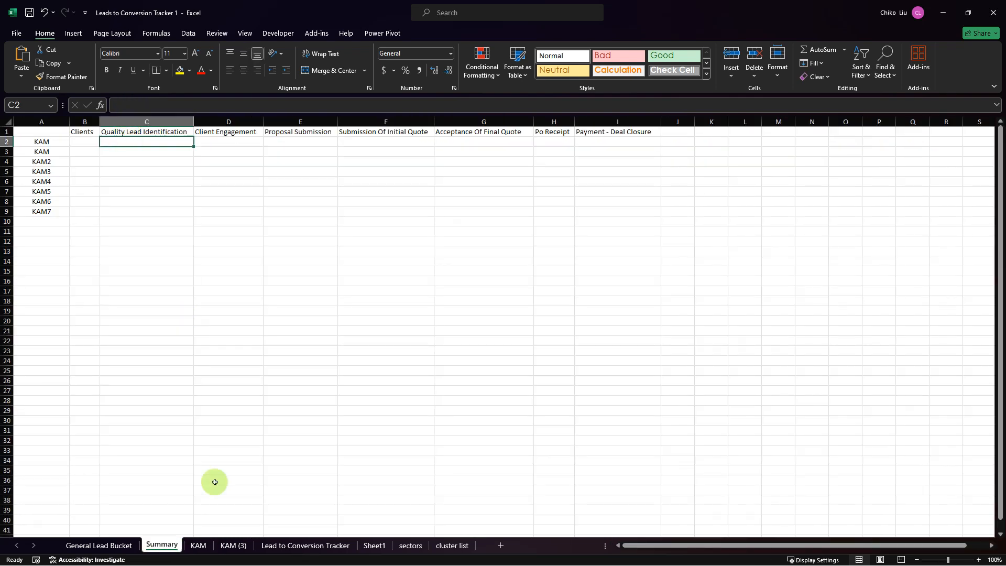
pyautogui.click(197, 546)
pyautogui.click(228, 544)
pyautogui.click(205, 546)
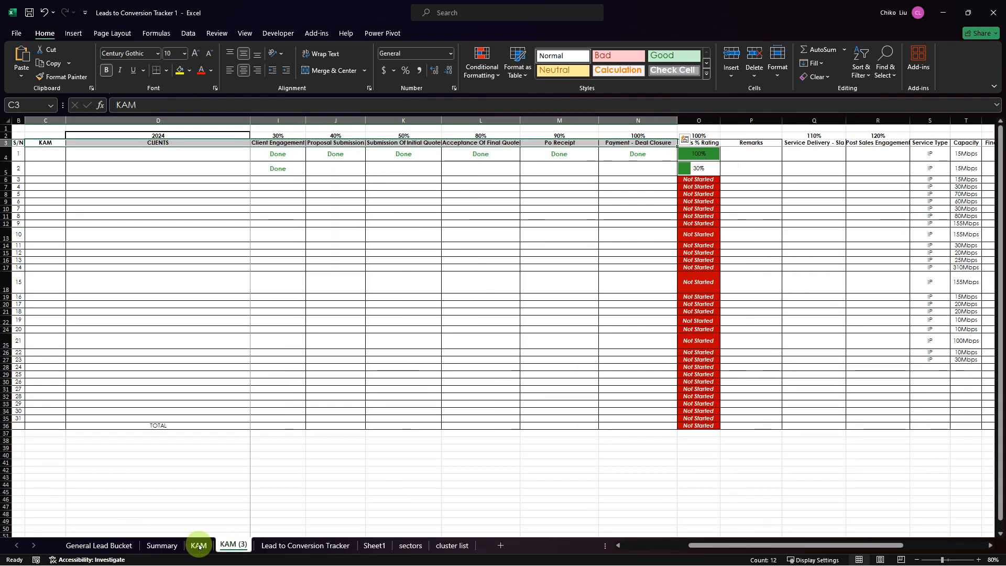
pyautogui.click(161, 546)
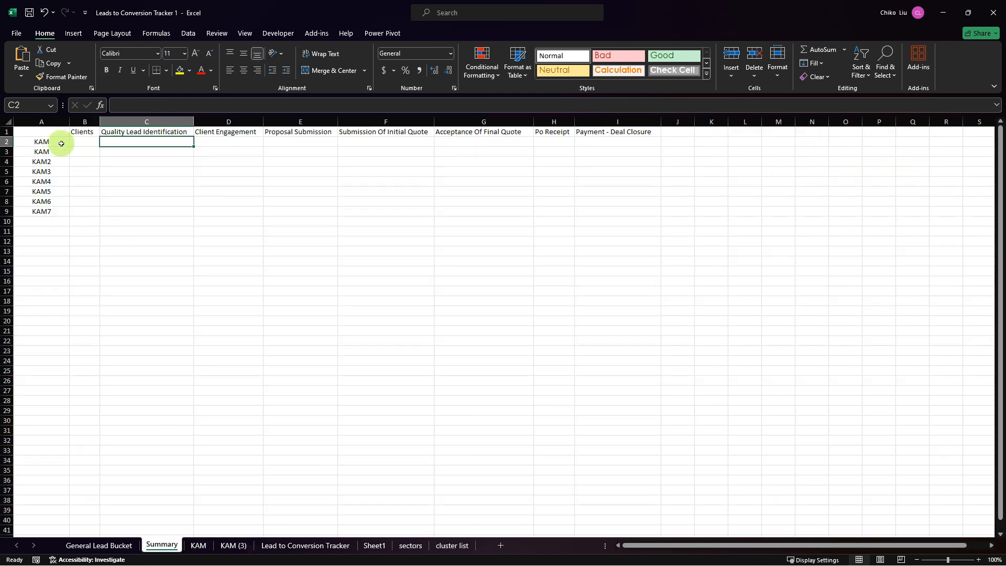
# Step: Enter =COUNTA(KAM!D4:D41) in cell B2 of the Summary sheet to count the first KAM's clients
pyautogui.click(76, 145)
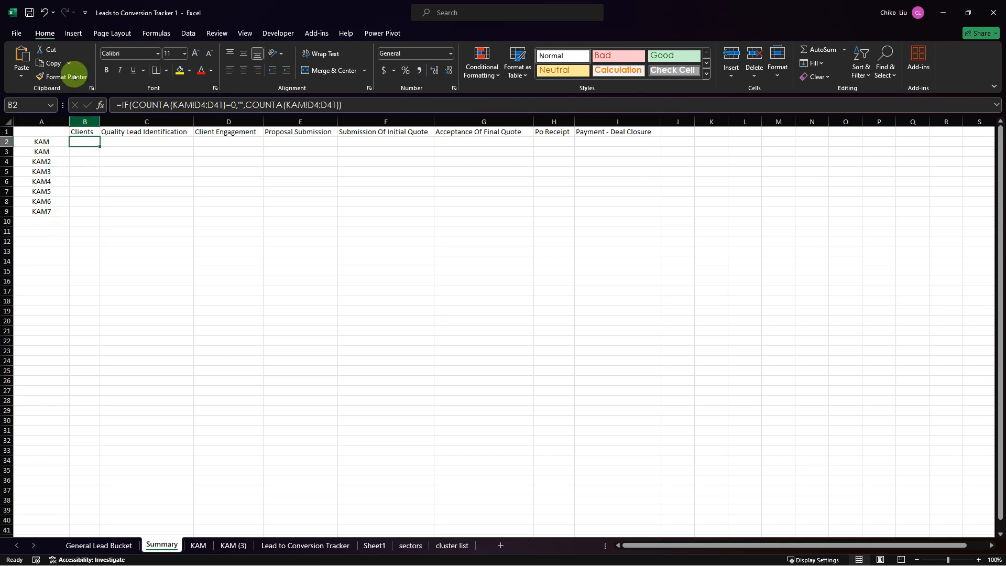
pyautogui.click(200, 544)
pyautogui.click(172, 545)
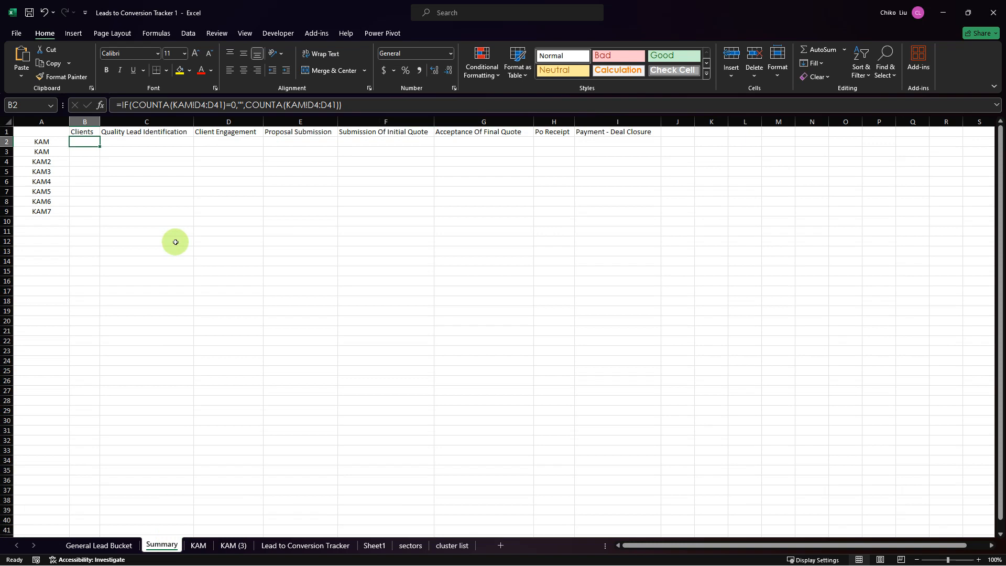
pyautogui.write('=COUNT(')
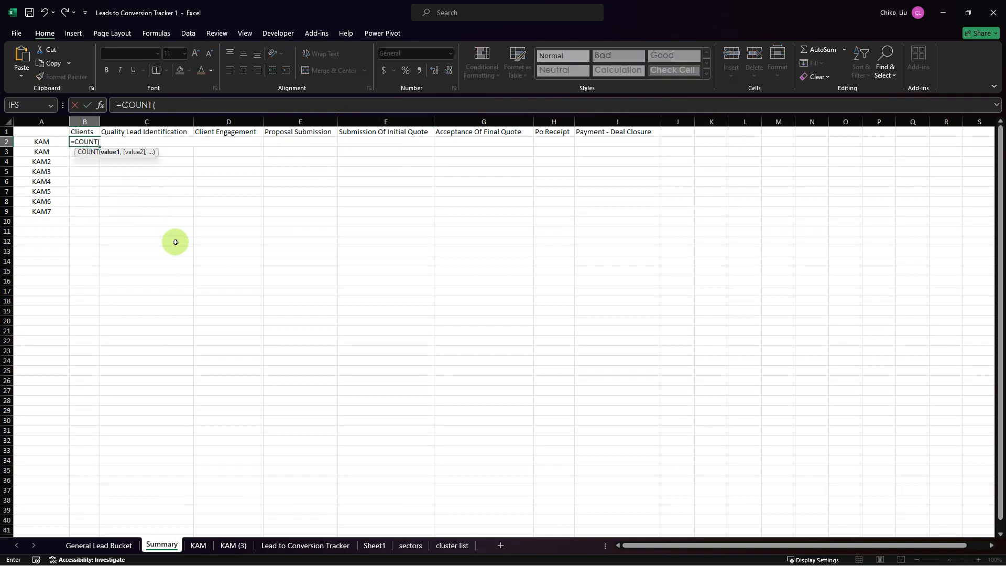
pyautogui.press('BackSpace')
pyautogui.press('Down')
pyautogui.press('Tab')
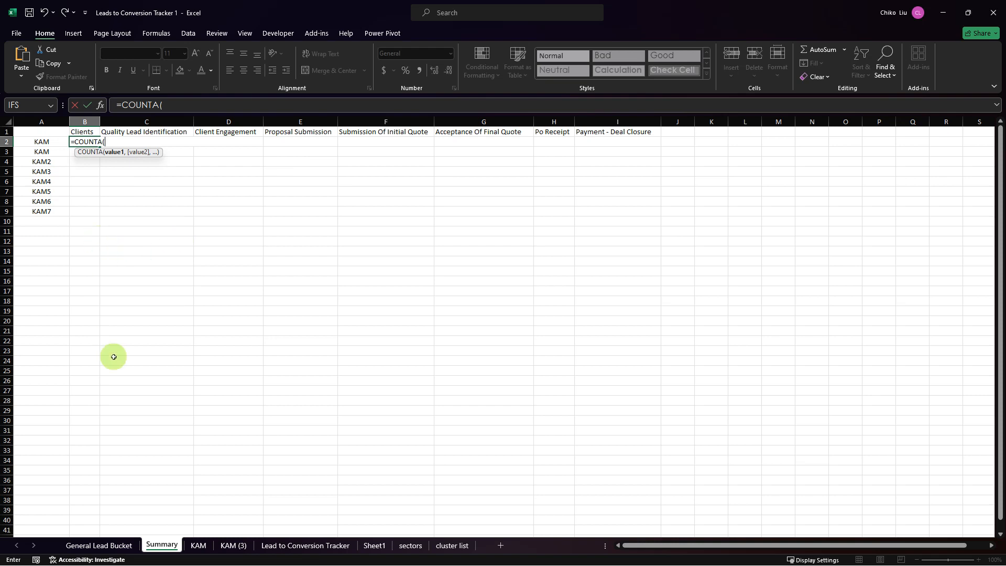
pyautogui.click(198, 543)
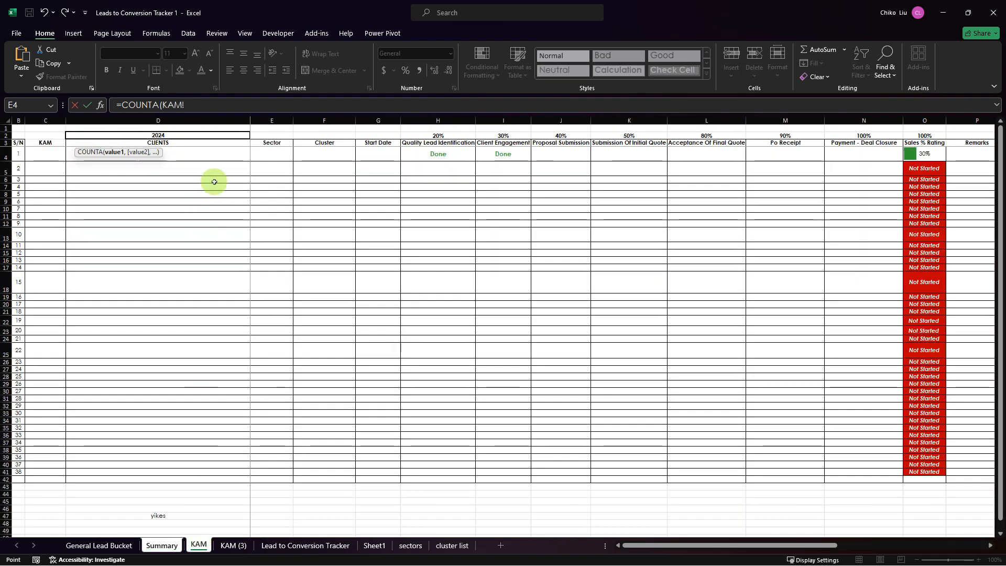
pyautogui.moveTo(218, 158); pyautogui.dragTo(194, 472)
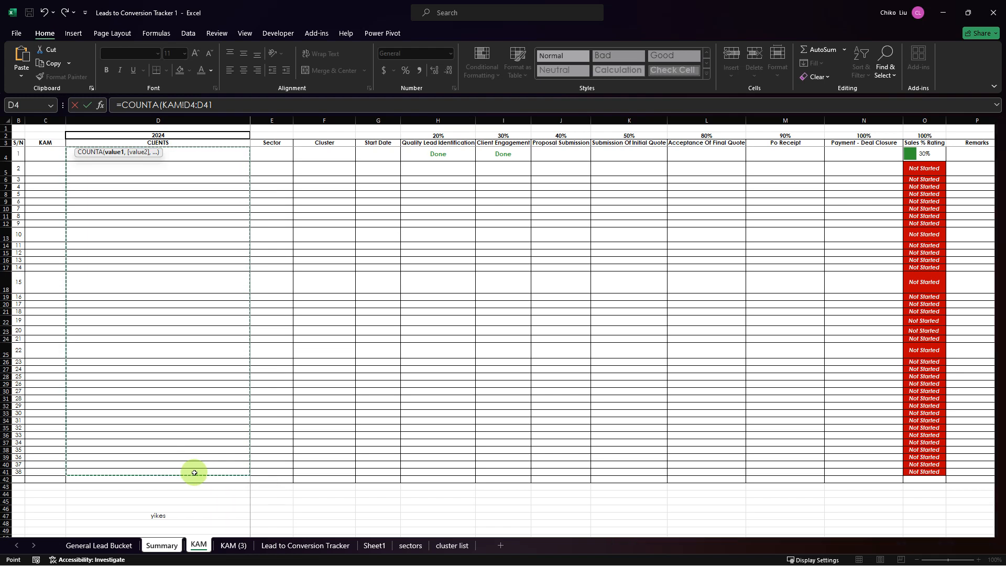
pyautogui.press('Return')
pyautogui.press('Up')
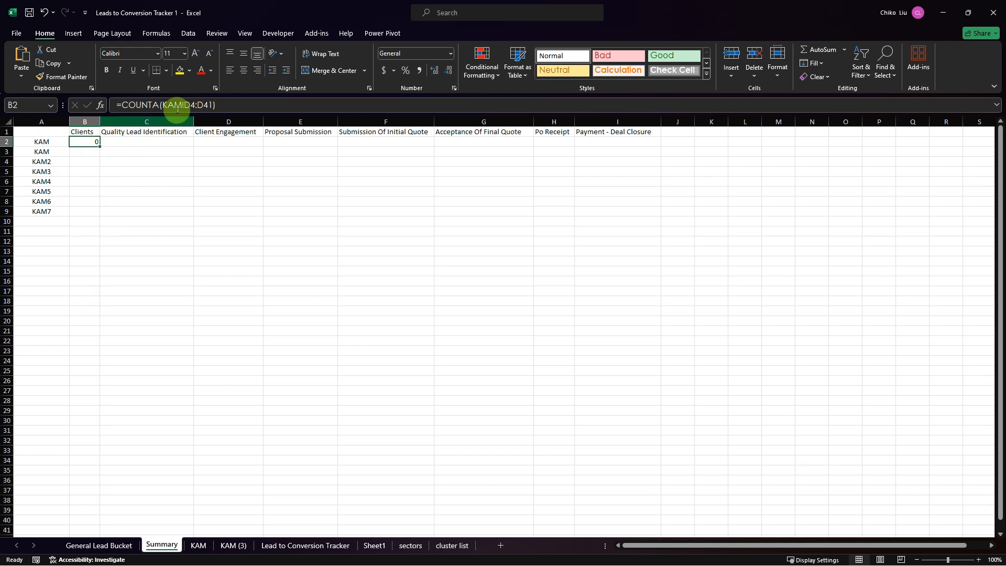
# Step: Extend the B2 formula to =IF(COUNTA(KAM!D4:D41)=0,"",COUNTA(KAM!D4:D41)) so a zero count returns a blank
pyautogui.click(122, 105)
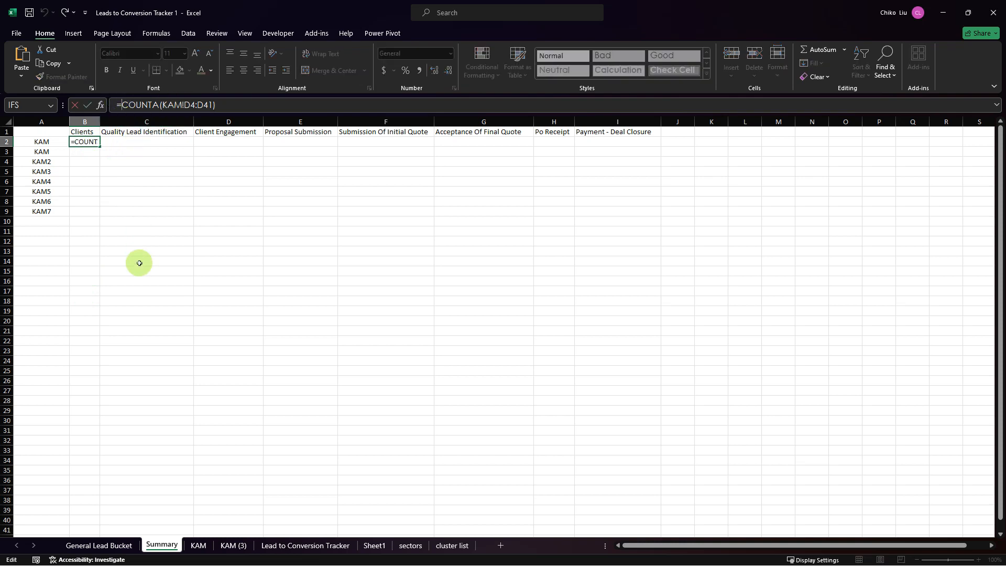
pyautogui.write('IF(')
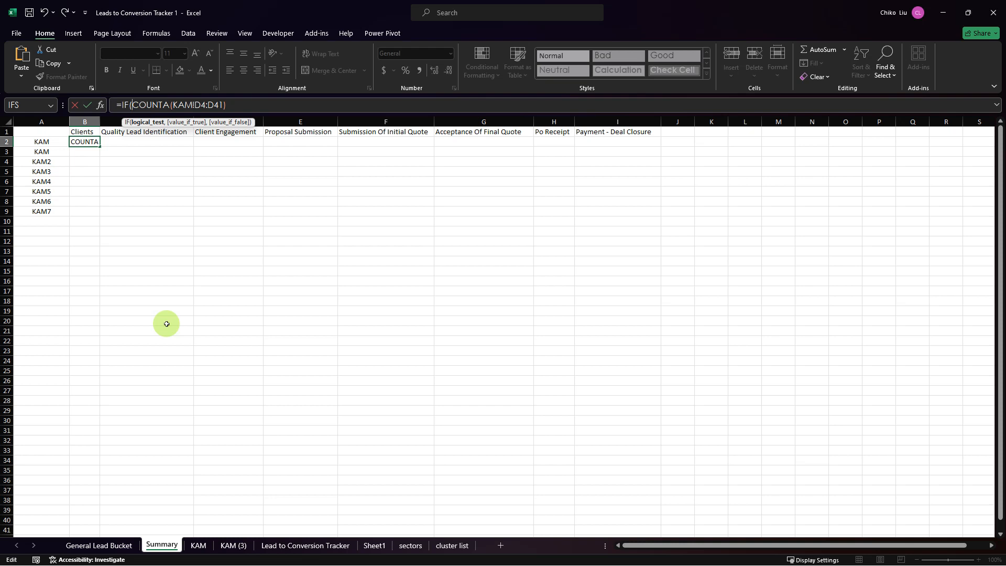
pyautogui.hotkey('ctrl', 'shift', 'Right')
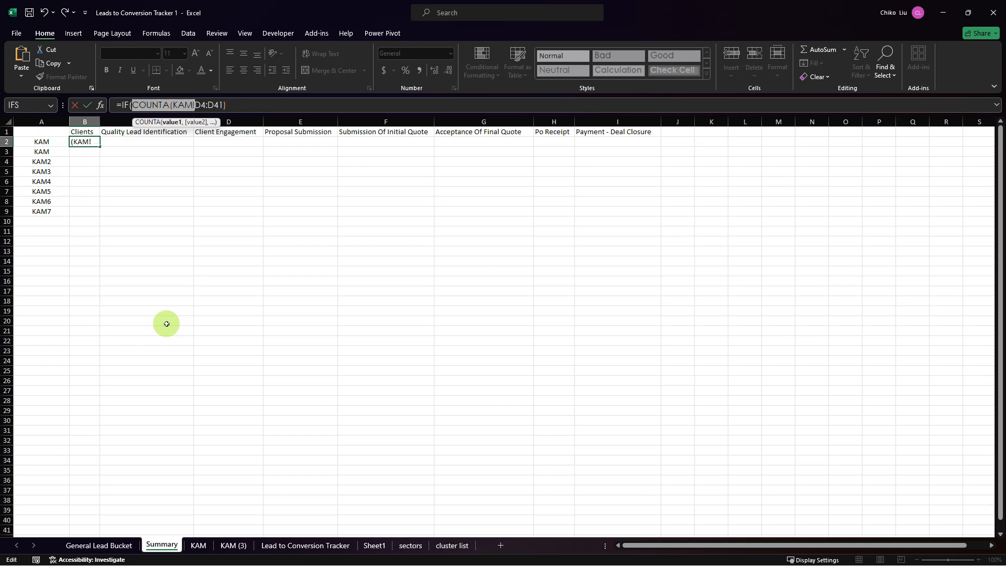
pyautogui.hotkey('ctrl', 'shift', 'Right')
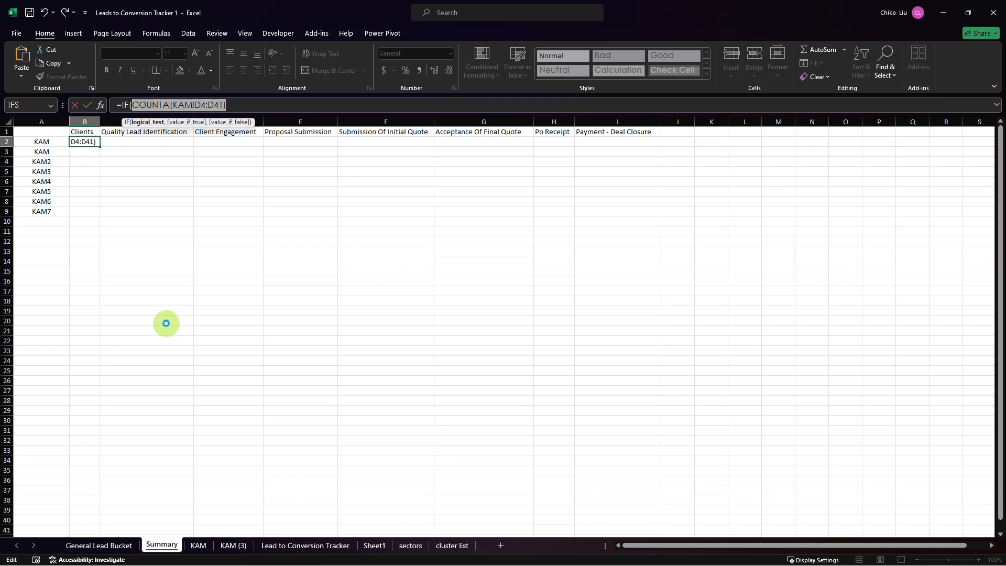
pyautogui.press('Right')
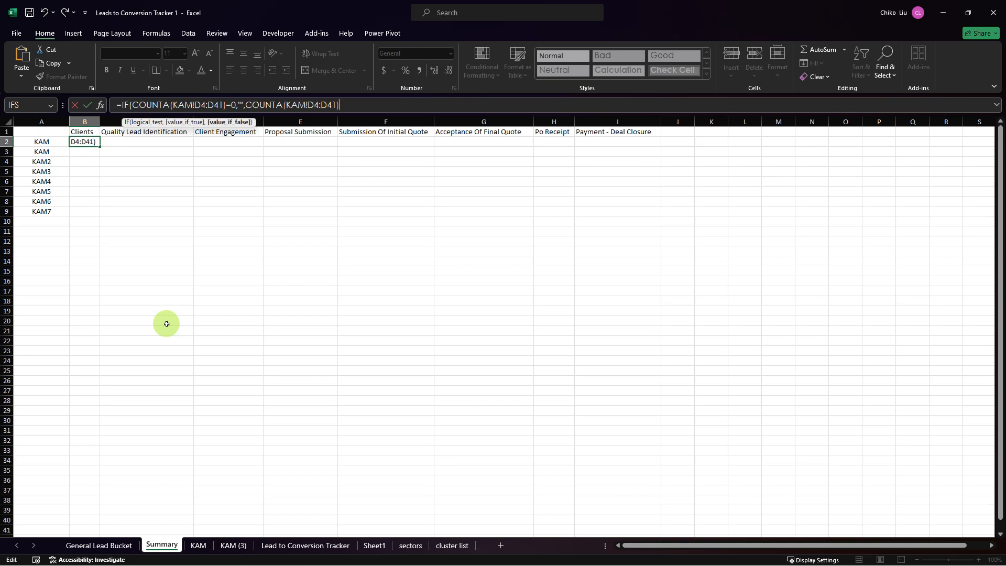
pyautogui.write(')')
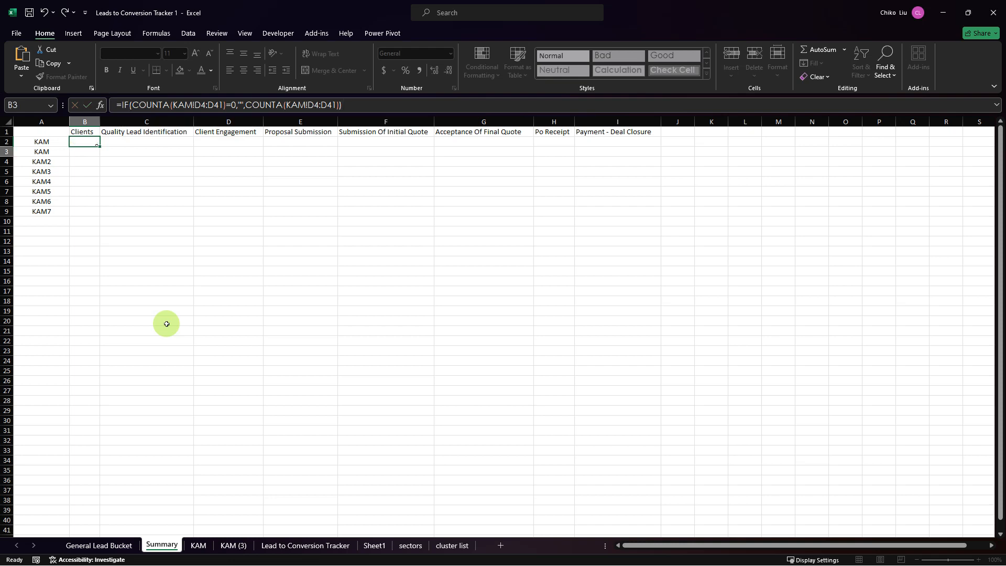
pyautogui.press('Up')
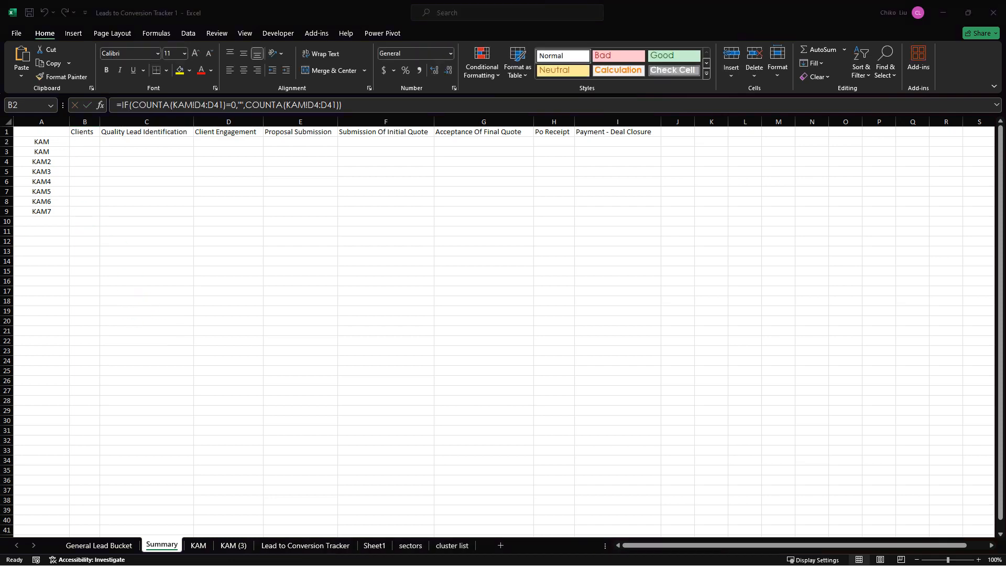
# Step: Examine the Summary row 2 cells from Clients to Payment - Deal Closure and the matching stage cells H4:N4 on the KAM sheet
pyautogui.click(181, 140)
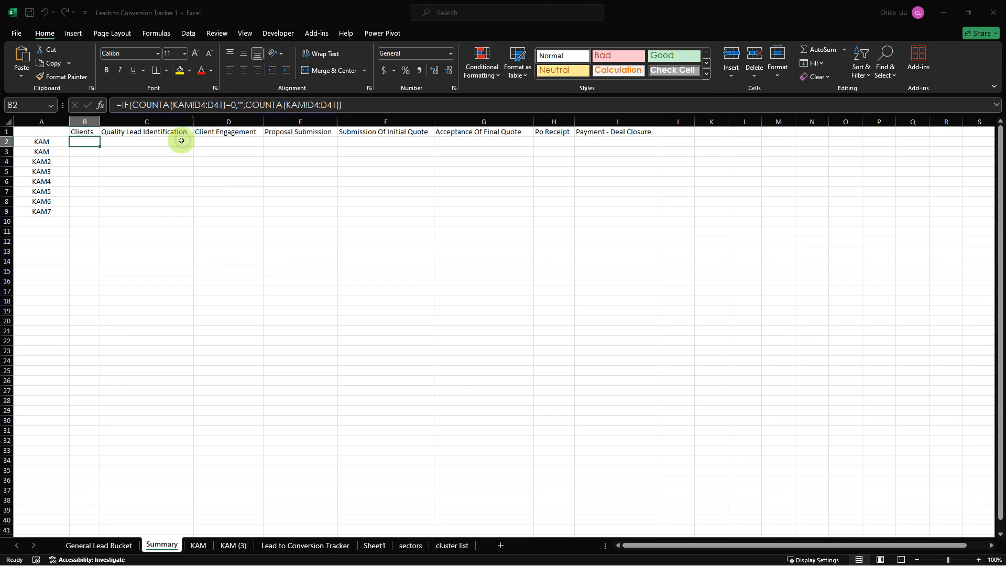
pyautogui.click(177, 139)
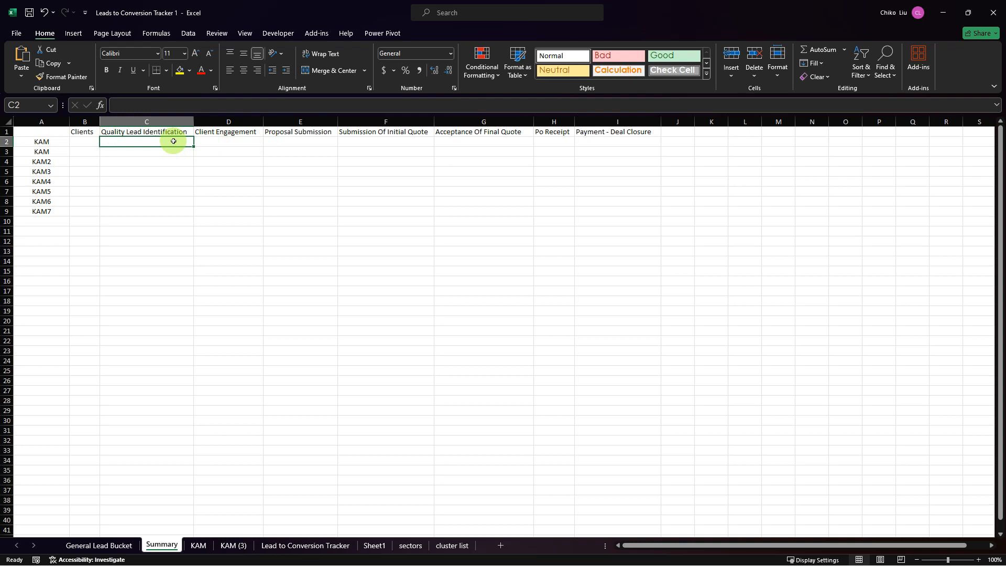
pyautogui.click(90, 141)
pyautogui.click(133, 142)
pyautogui.click(619, 142)
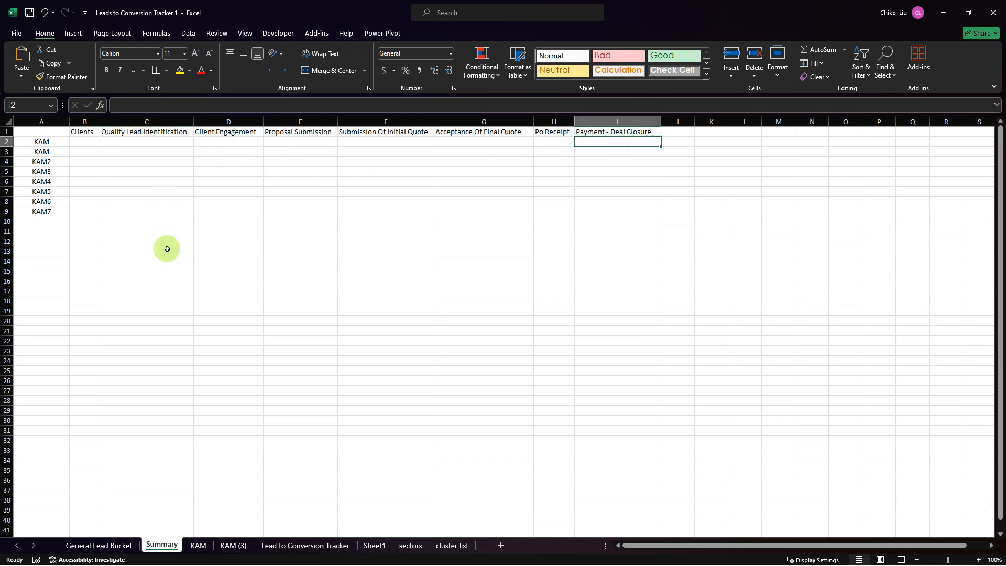
pyautogui.click(197, 546)
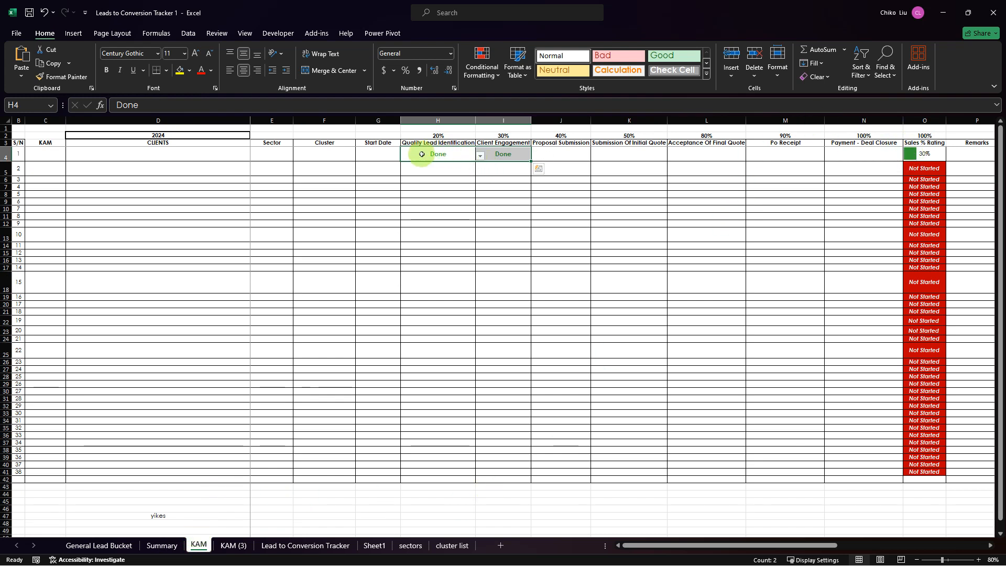
pyautogui.moveTo(425, 154); pyautogui.dragTo(869, 156)
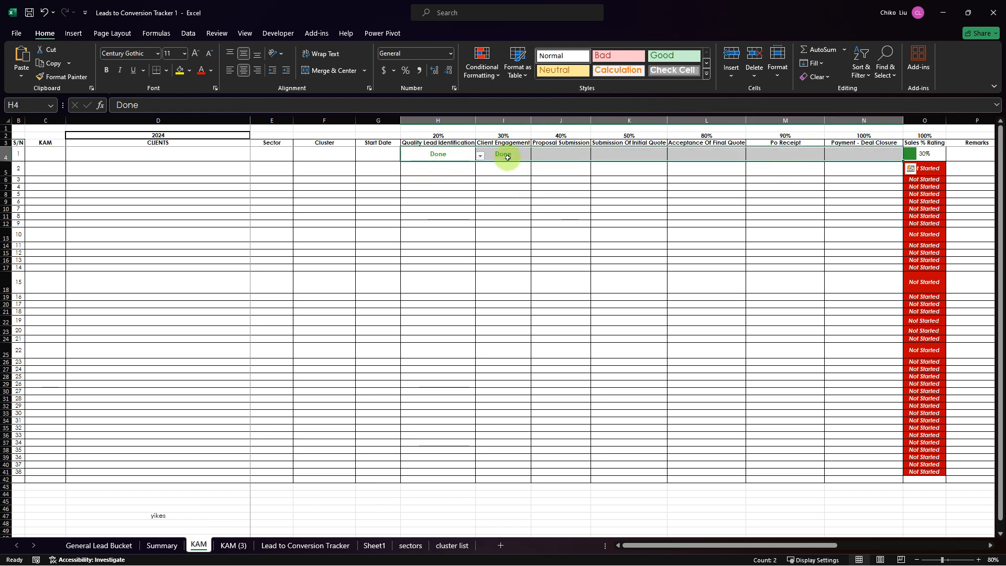
# Step: Copy the Done statuses from H4:I4 on the KAM sheet down to row 5 and extend Done to Proposal Submission in J5
pyautogui.click(454, 154)
pyautogui.keyDown('shift'); pyautogui.click(526, 155); pyautogui.keyUp('shift')
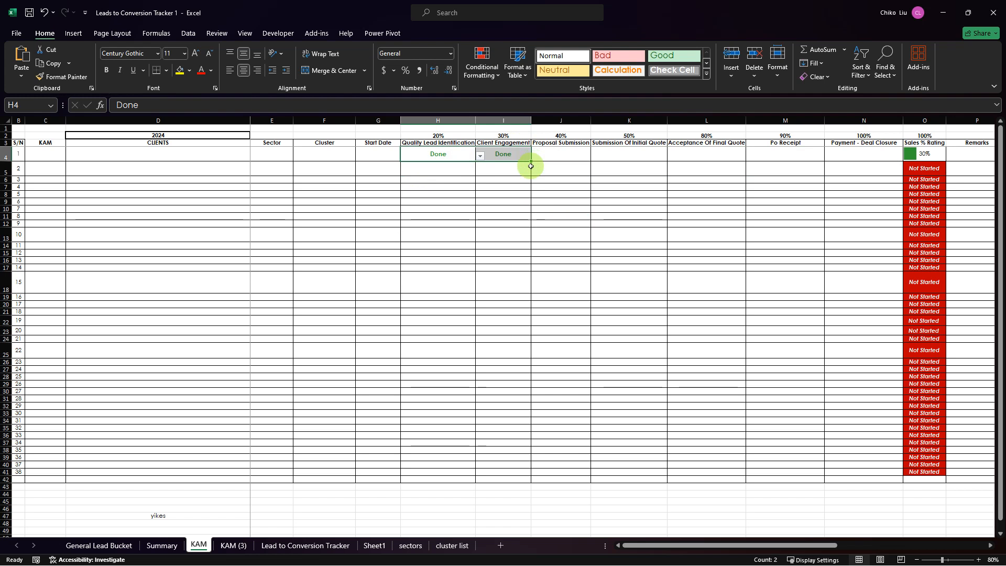
pyautogui.moveTo(532, 162); pyautogui.dragTo(448, 166)
pyautogui.click(440, 154)
pyautogui.keyDown('shift'); pyautogui.click(497, 154); pyautogui.keyUp('shift')
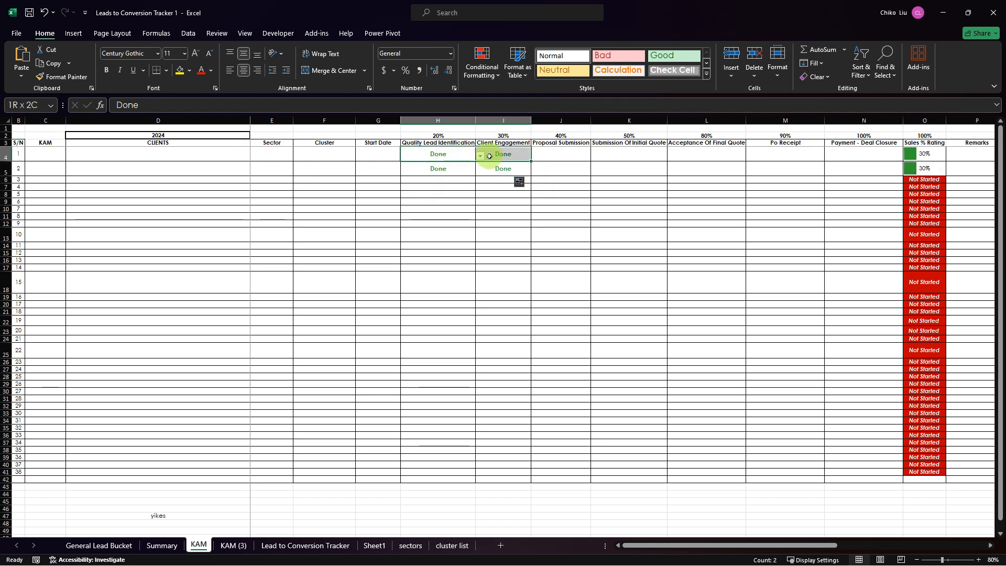
pyautogui.click(435, 169)
pyautogui.keyDown('shift'); pyautogui.click(500, 169); pyautogui.keyUp('shift')
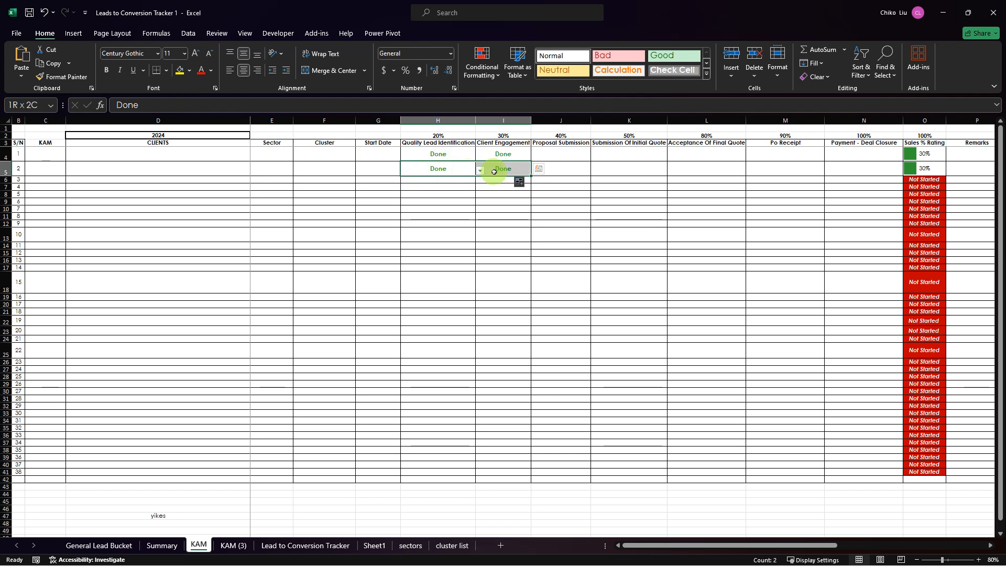
pyautogui.moveTo(529, 175); pyautogui.dragTo(576, 168)
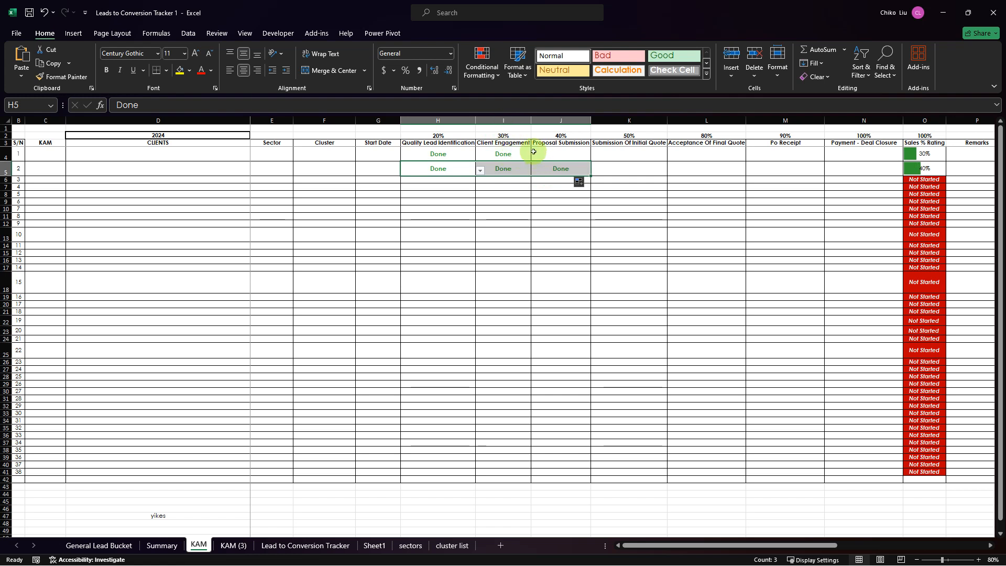
# Step: Set Quality Lead Identification to Done for client 3 in H6 of the KAM sheet and return to the Summary sheet
pyautogui.moveTo(521, 153); pyautogui.dragTo(194, 153)
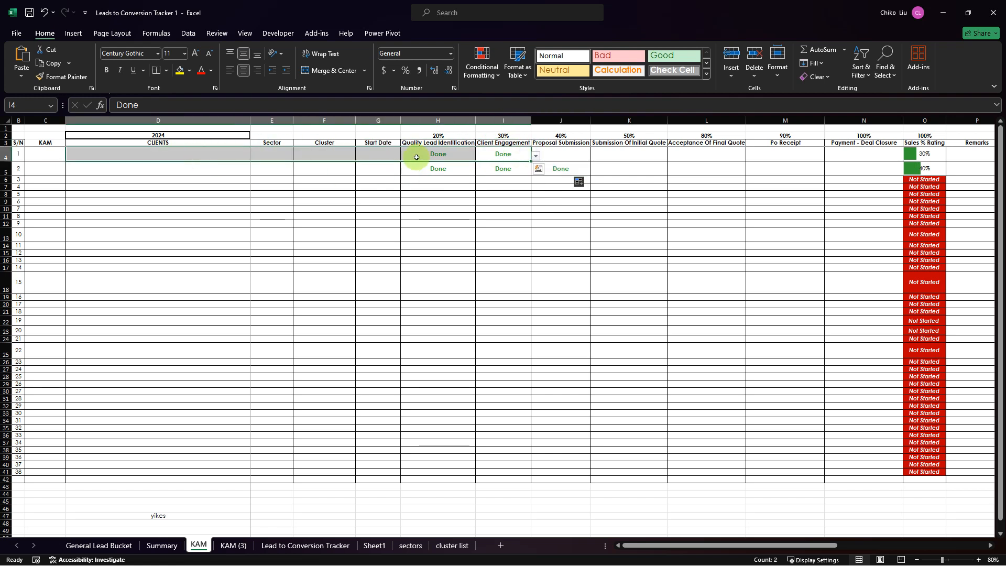
pyautogui.click(464, 180)
pyautogui.click(478, 180)
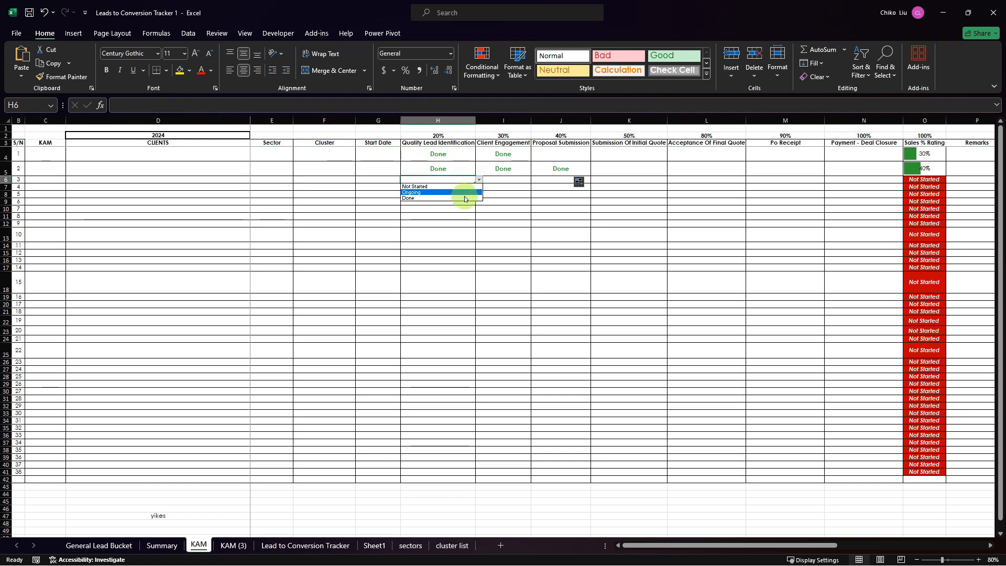
pyautogui.click(463, 198)
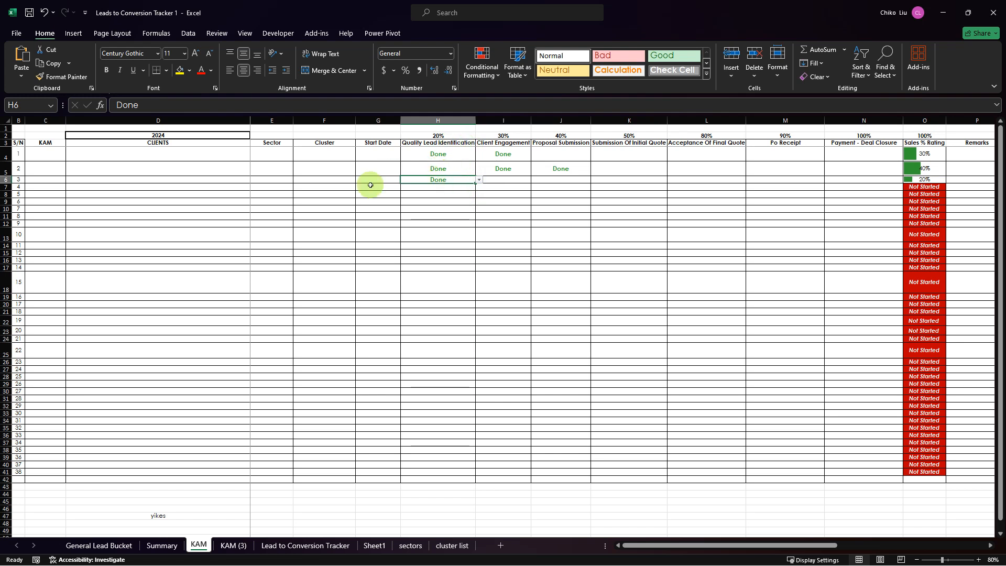
pyautogui.click(162, 545)
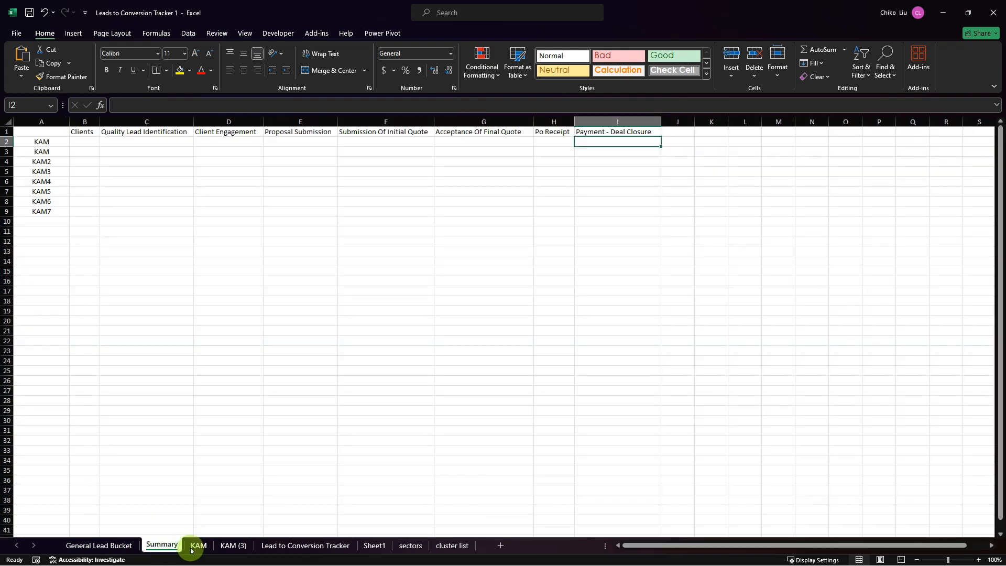
# Step: Start a COUNTIF formula in Summary C2 using the Sales % Rating range O4:O41 on the KAM sheet
pyautogui.click(157, 141)
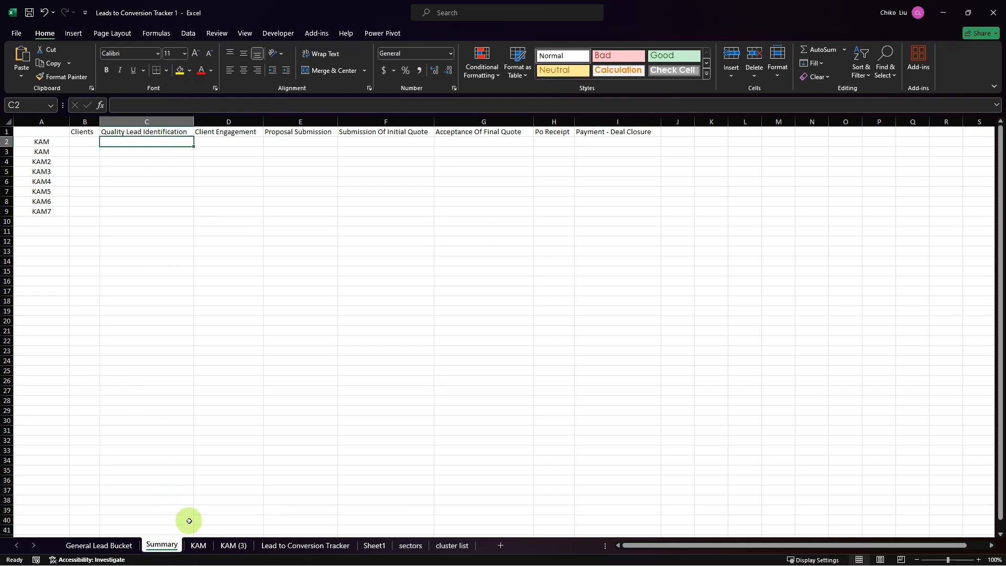
pyautogui.click(198, 545)
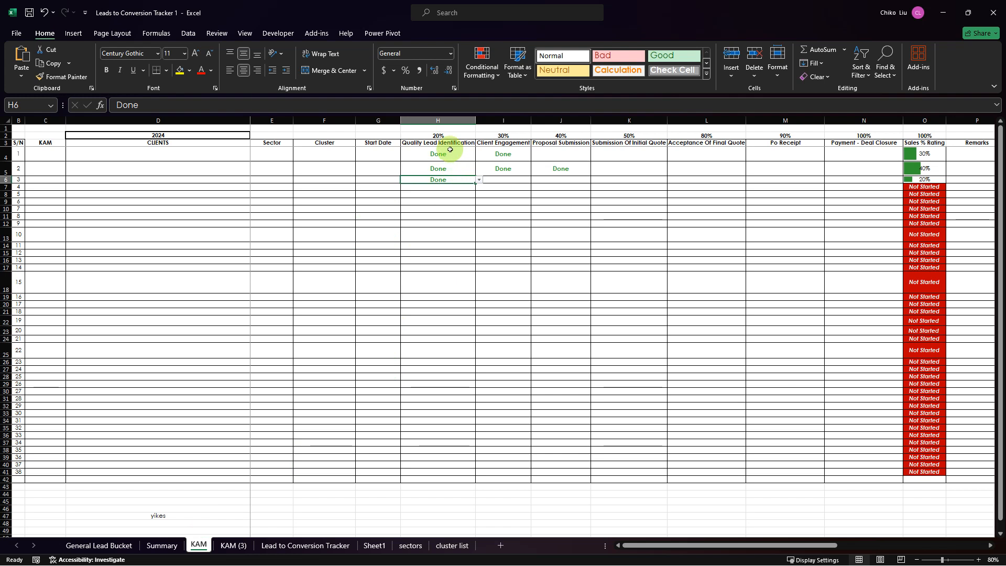
pyautogui.moveTo(924, 153); pyautogui.dragTo(929, 467)
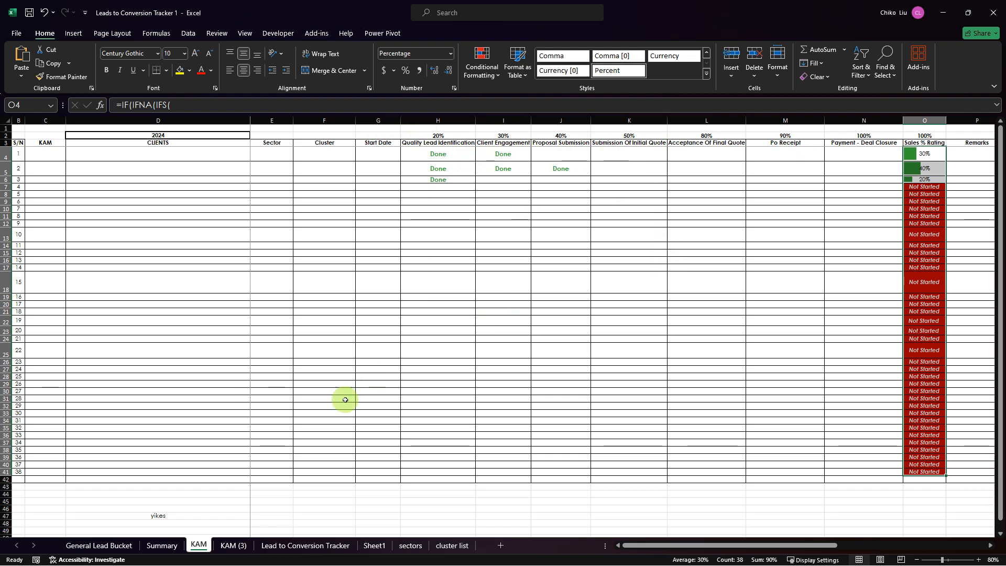
pyautogui.click(160, 545)
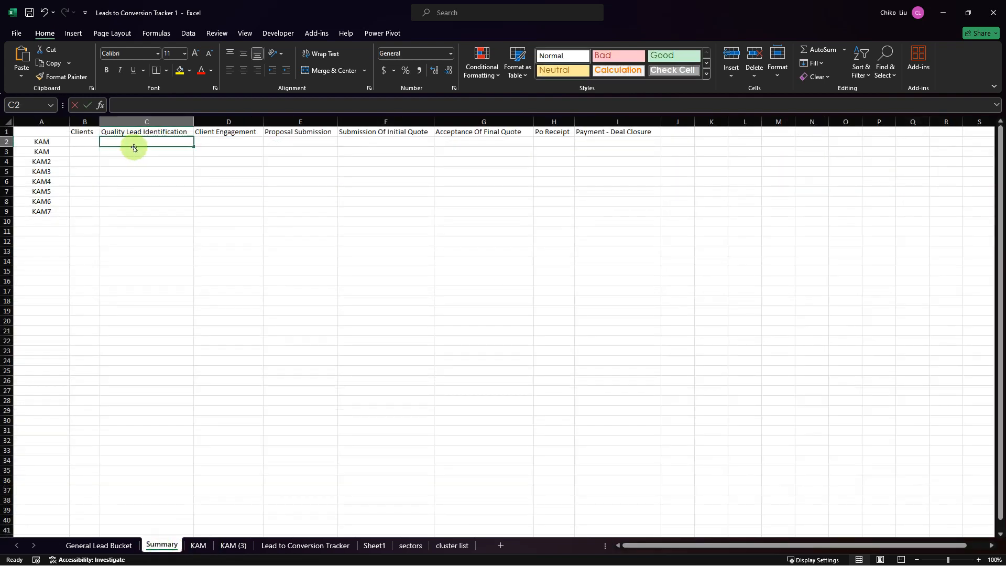
pyautogui.write('=co')
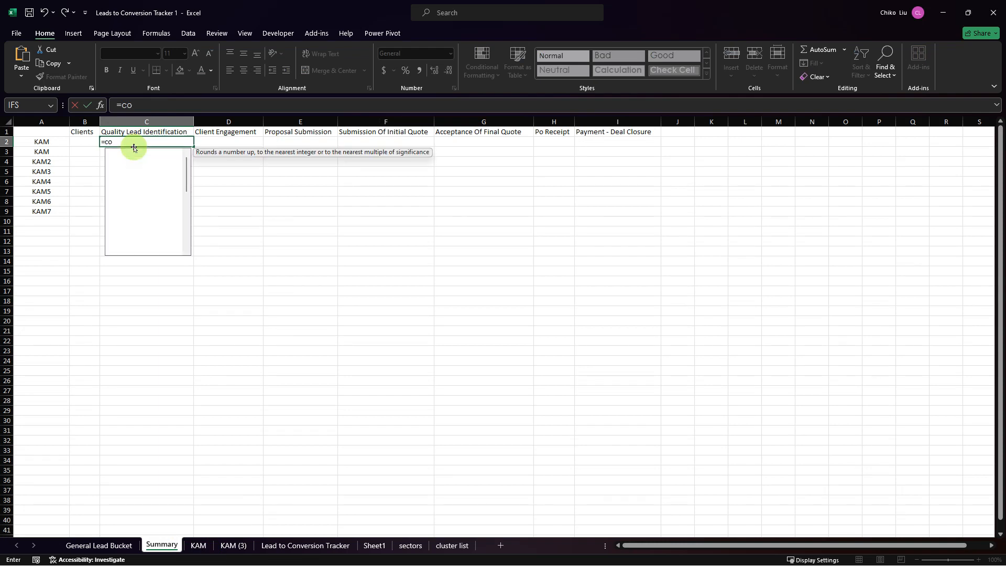
pyautogui.write('untif')
pyautogui.doubleClick(134, 152)
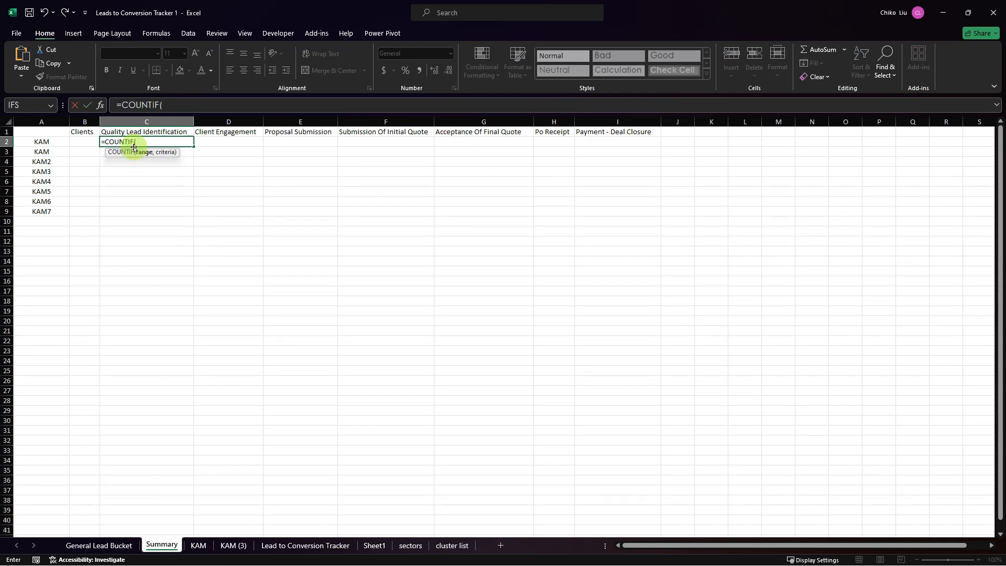
pyautogui.click(197, 545)
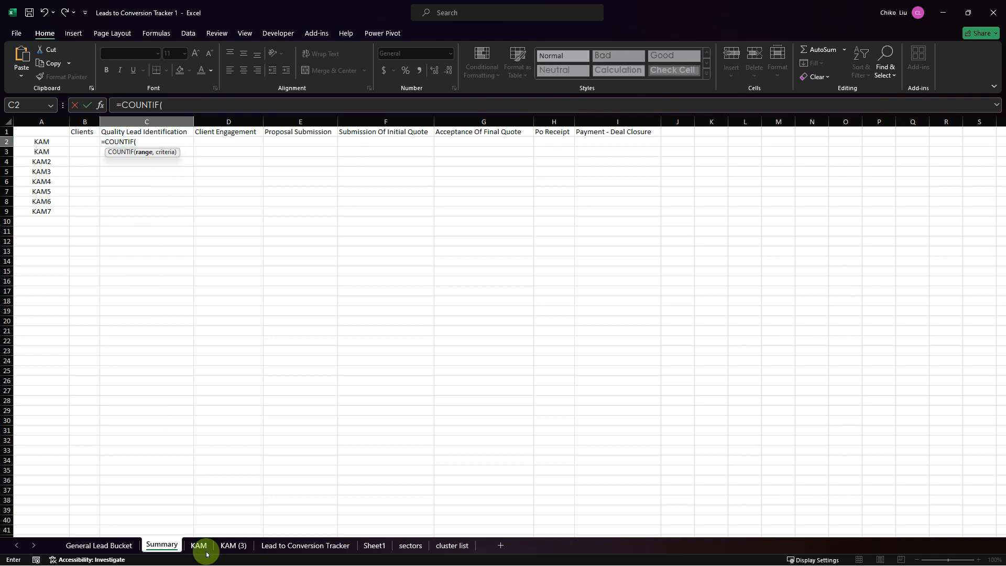
pyautogui.moveTo(917, 154); pyautogui.dragTo(915, 472)
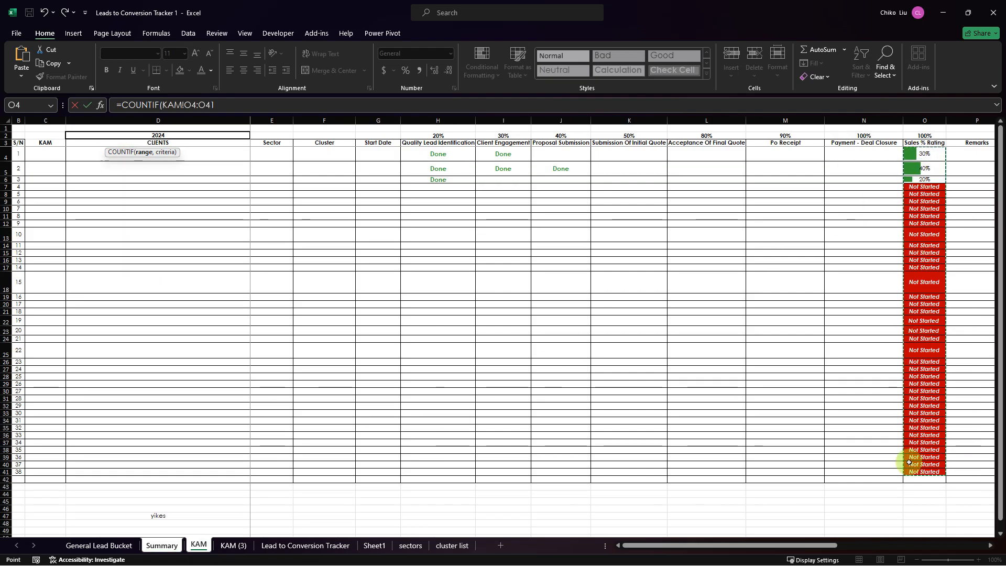
pyautogui.click(365, 107)
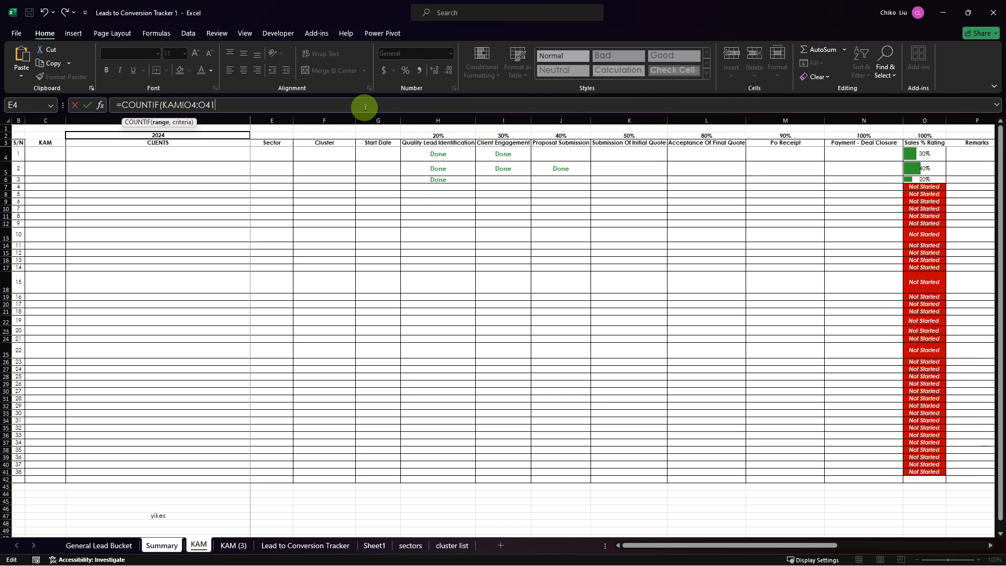
# Step: Make the C2 range absolute as $O$4:$O$41, add the criterion .2 and complete the COUNTIF formula
pyautogui.press('F4')
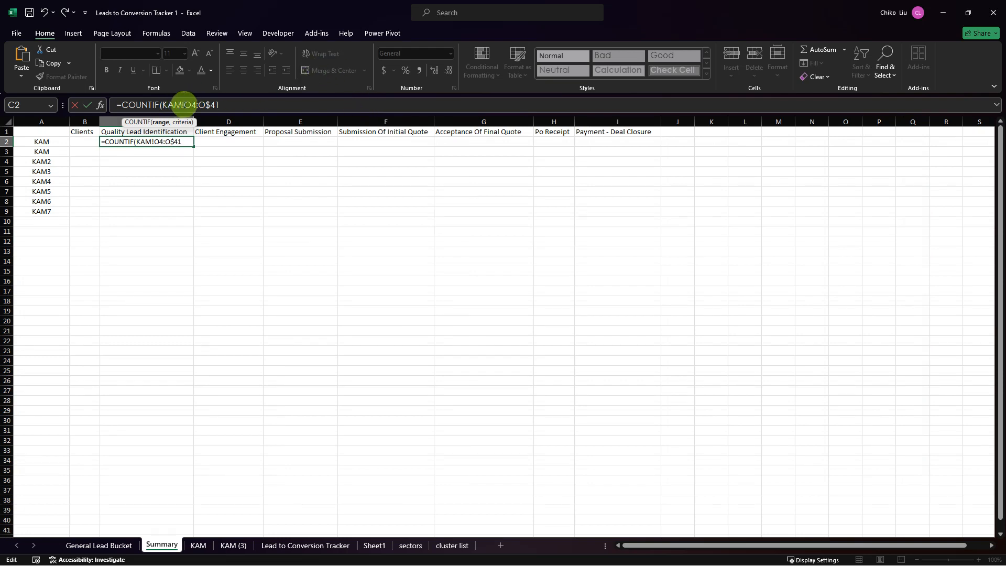
pyautogui.moveTo(194, 103); pyautogui.dragTo(235, 111)
pyautogui.press('F4')
pyautogui.press('F4')
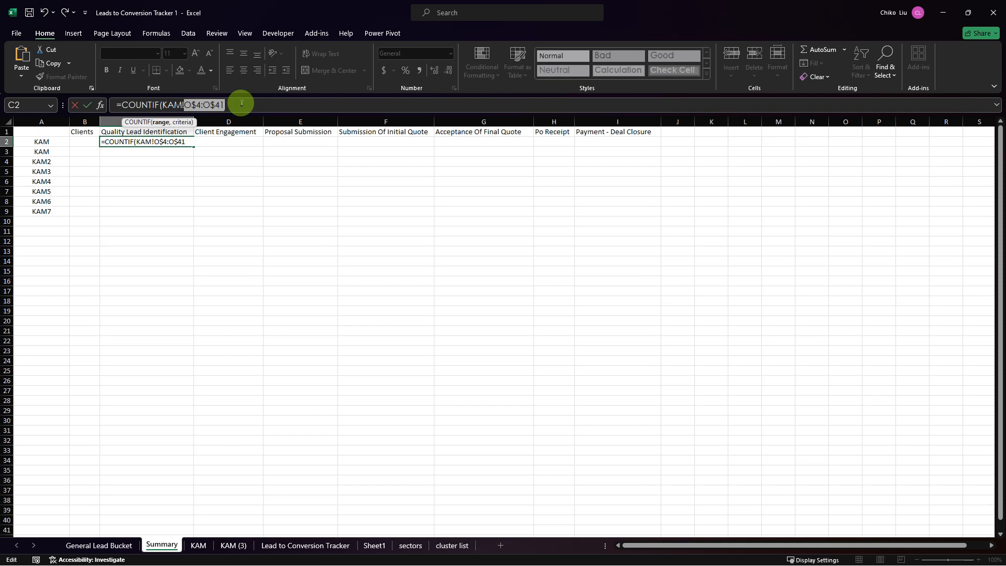
pyautogui.press('F4')
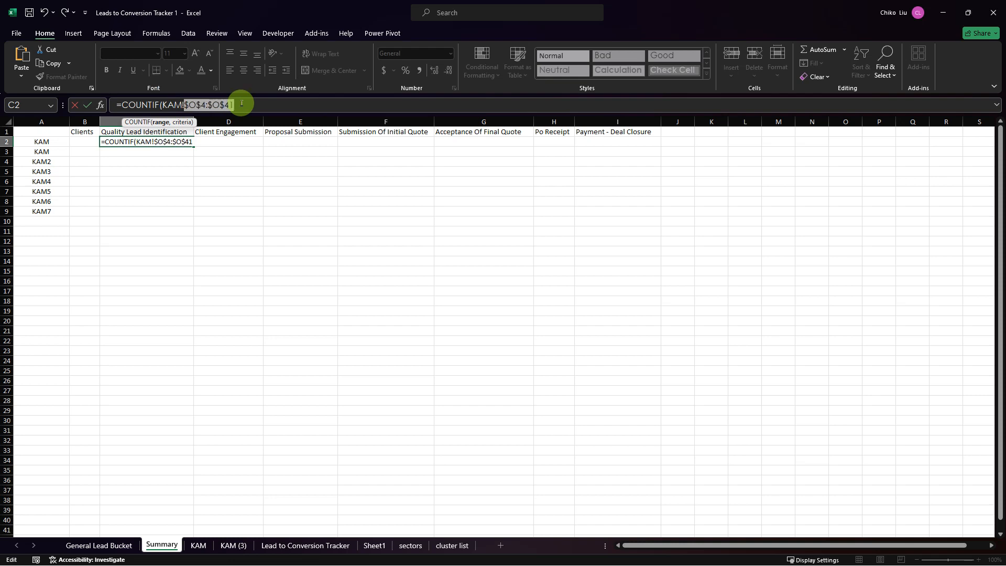
pyautogui.click(241, 104)
pyautogui.write(',')
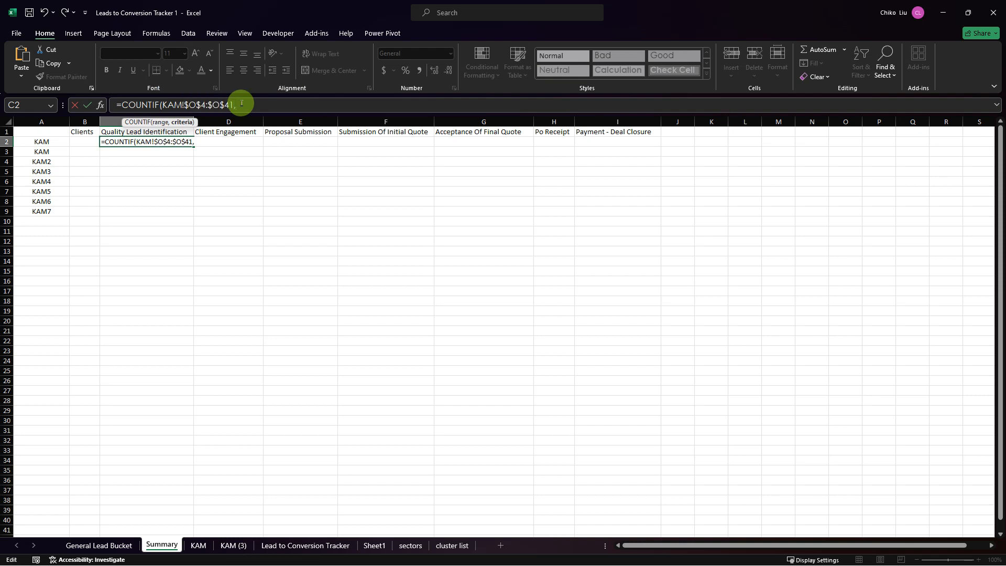
pyautogui.write('.2)')
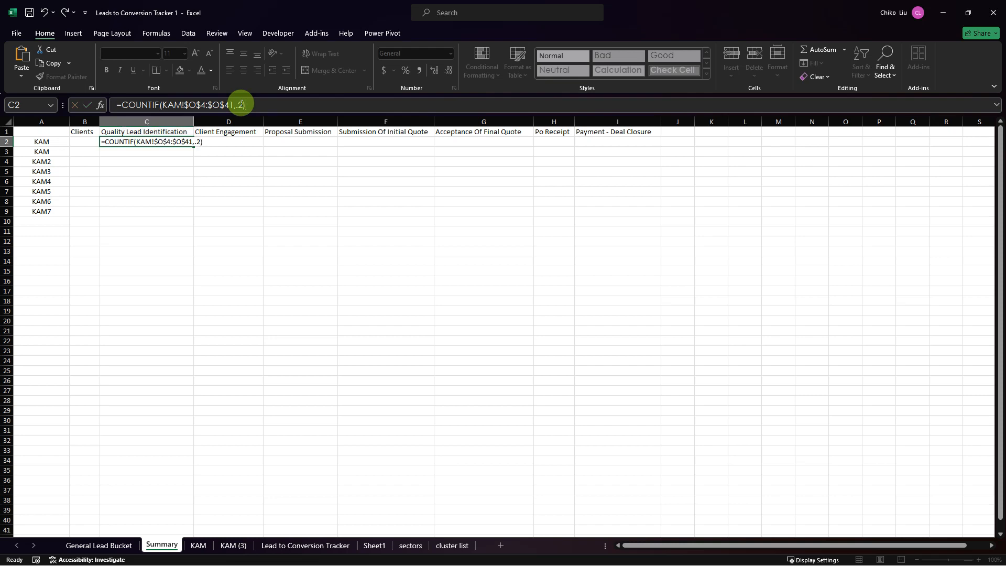
pyautogui.hotkey('ctrl', 'Return')
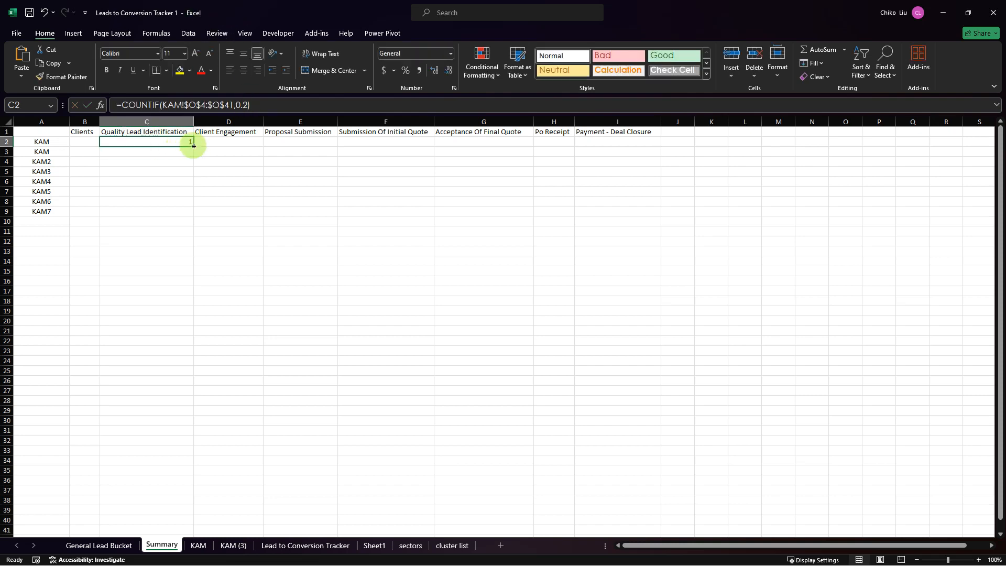
# Step: Copy the C2 formula across to I2 and set the Client Engagement criterion in D2 to 0.3
pyautogui.moveTo(191, 146); pyautogui.dragTo(619, 145)
pyautogui.click(215, 142)
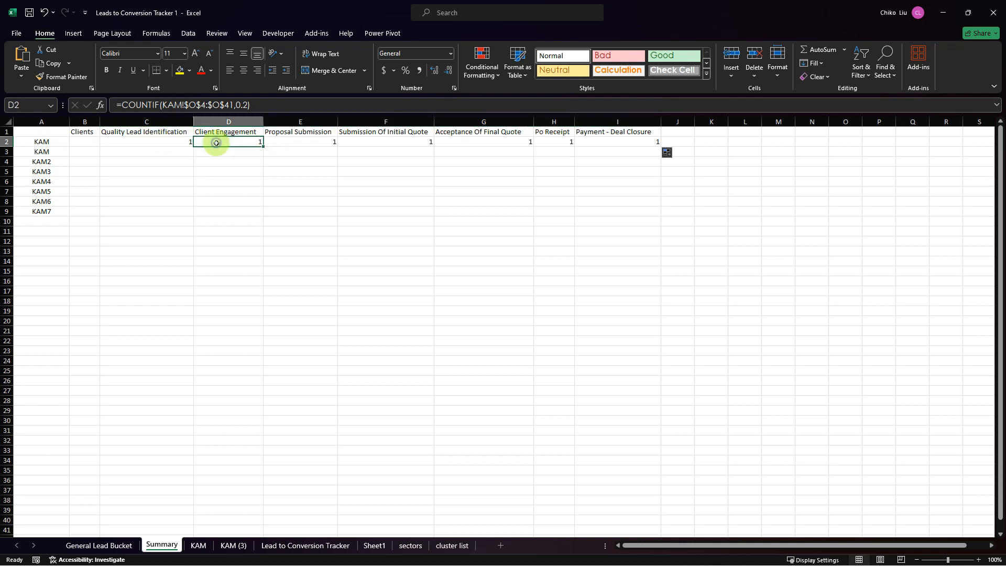
pyautogui.click(243, 105)
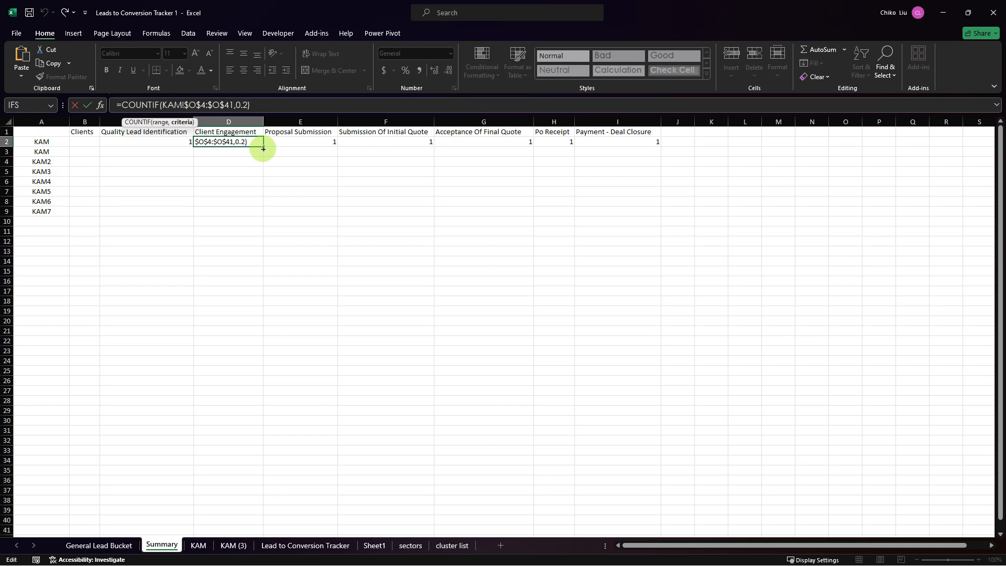
pyautogui.press('BackSpace')
pyautogui.write('3')
pyautogui.press('Tab')
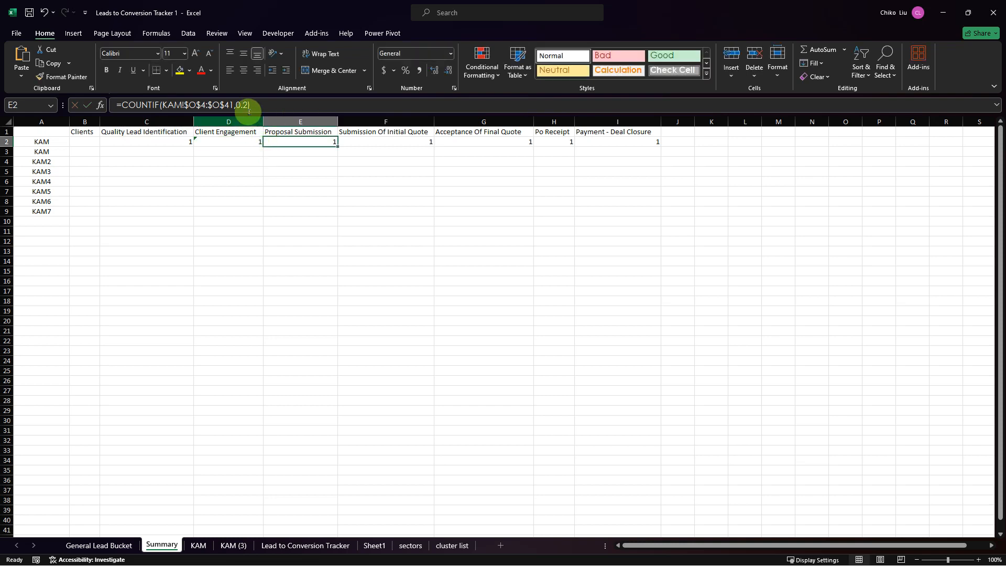
# Step: Set the COUNTIF criterion to 0.3 in Proposal Submission E2 and to 0.4 in Submission Of Initial Quote F2
pyautogui.click(245, 105)
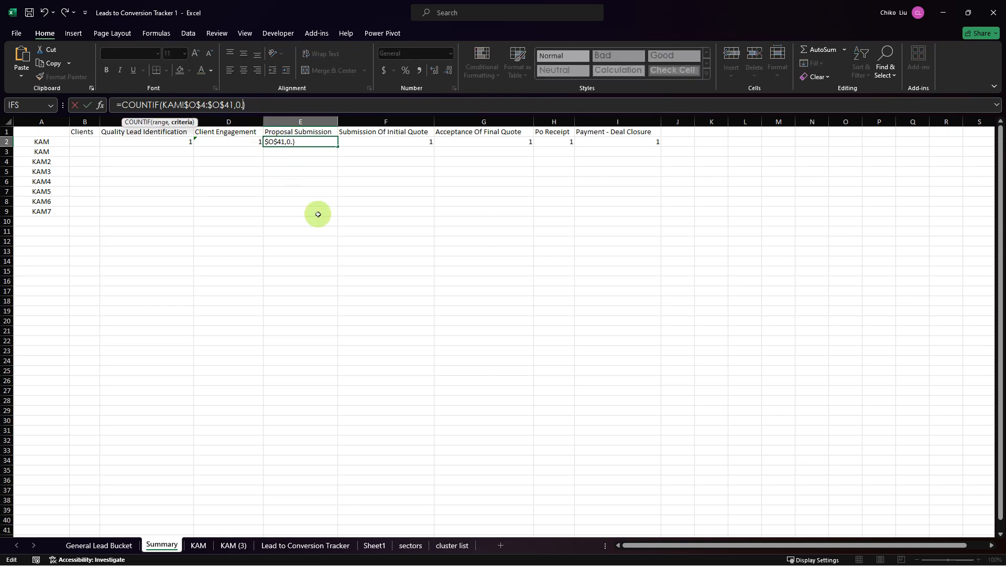
pyautogui.press('Tab')
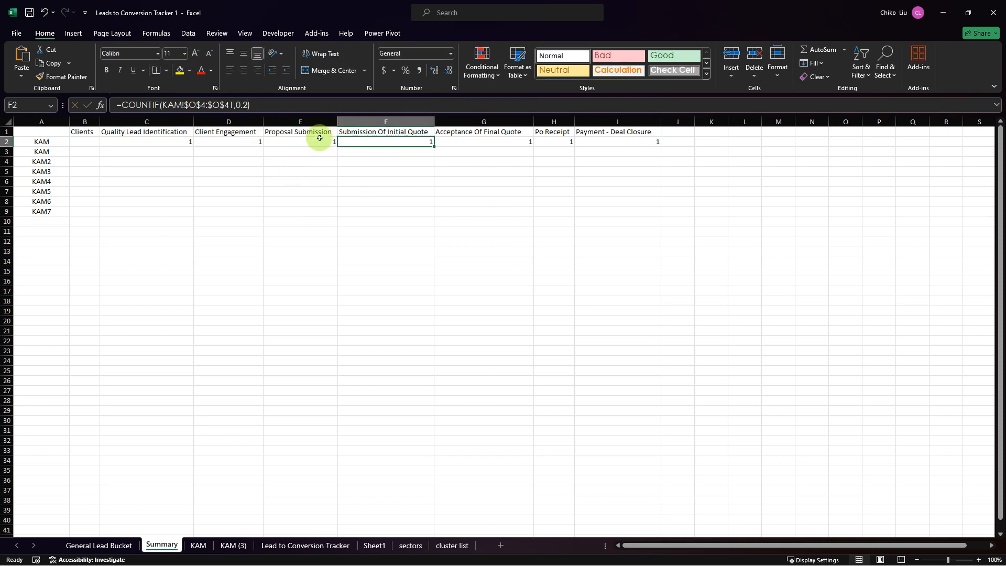
pyautogui.click(245, 105)
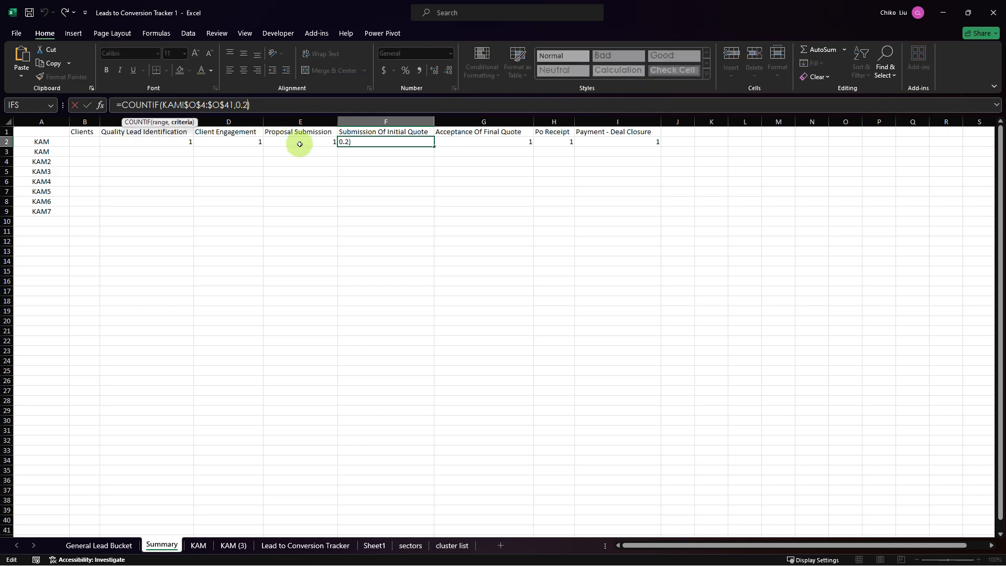
pyautogui.press('BackSpace')
pyautogui.write('4')
pyautogui.press('Tab')
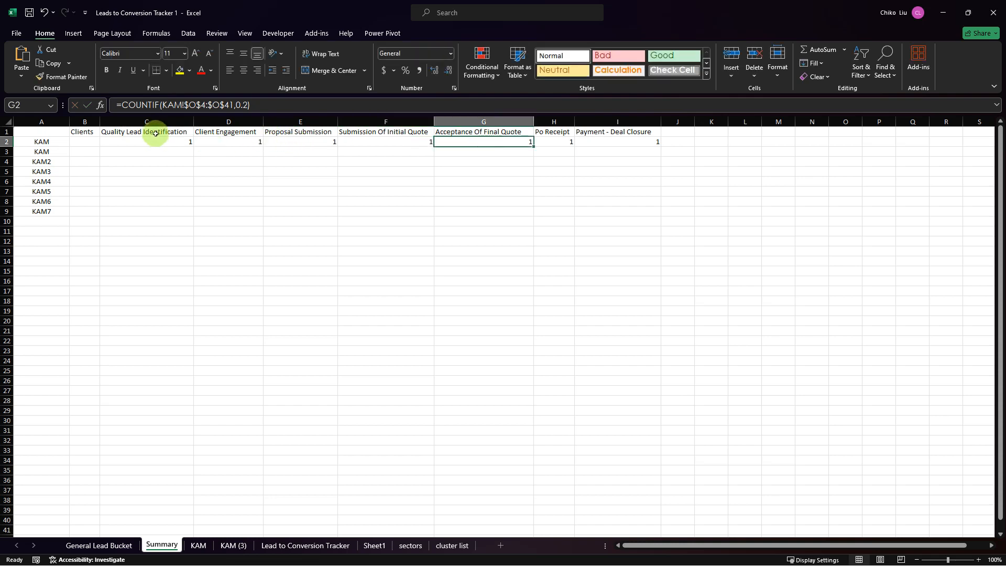
# Step: Compare the COUNTIF criteria in Summary D2:G2 with the stage percentages on the KAM sheet
pyautogui.click(248, 140)
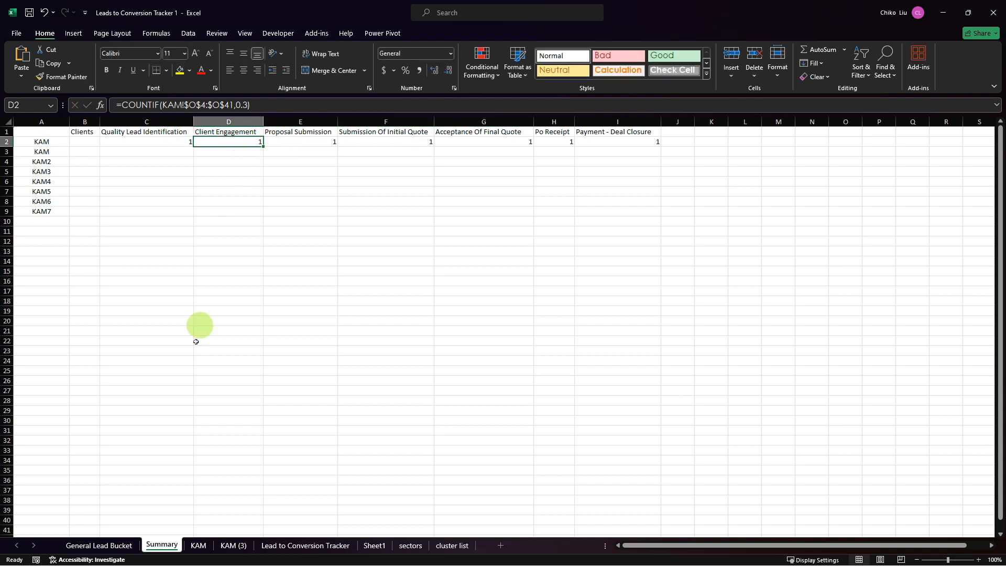
pyautogui.click(199, 545)
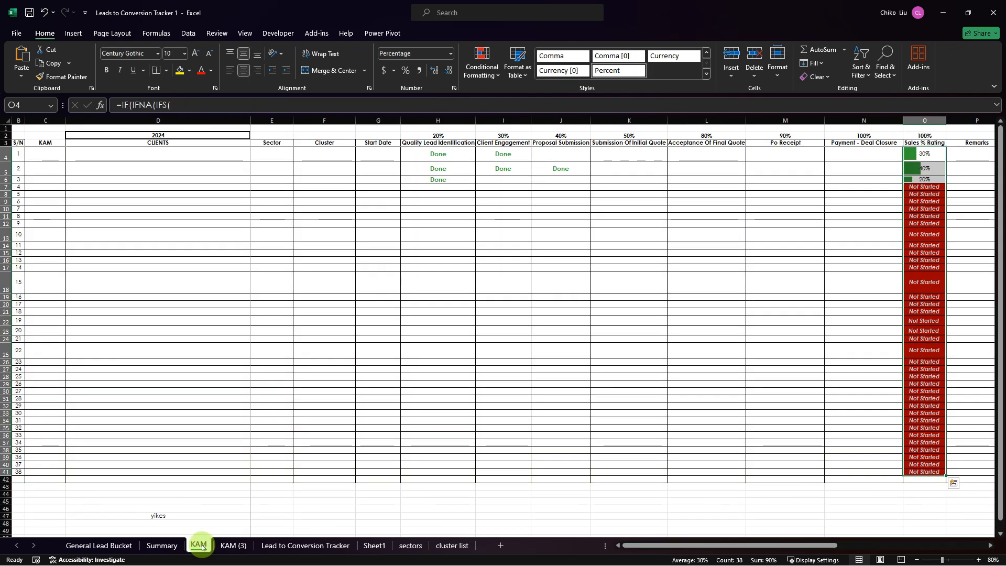
pyautogui.click(162, 545)
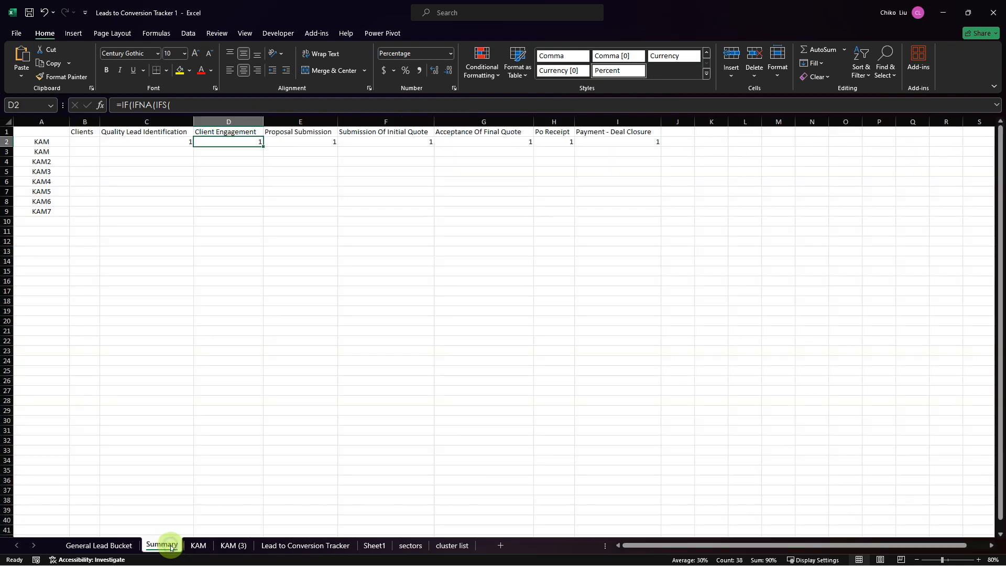
pyautogui.click(483, 141)
pyautogui.click(425, 146)
pyautogui.press('Left')
pyautogui.press('Right')
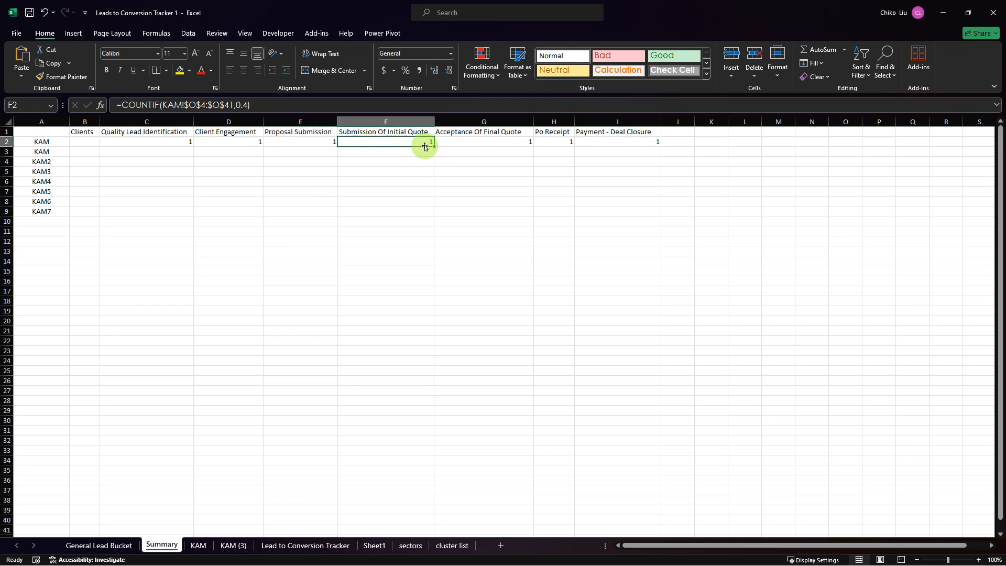
pyautogui.press('Left')
pyautogui.press('Left')
pyautogui.press('Right')
pyautogui.press('Right')
pyautogui.press('Right')
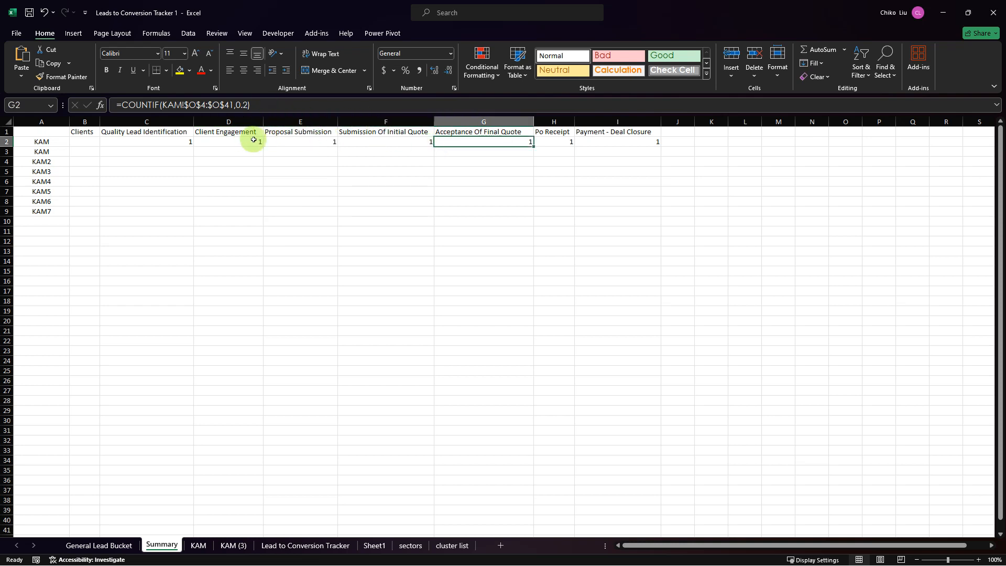
# Step: Recheck the COUNTIF criterion of each stage cell from Quality Lead Identification C2 to Acceptance Of Final Quote G2
pyautogui.click(173, 140)
pyautogui.click(247, 150)
pyautogui.click(255, 141)
pyautogui.click(288, 142)
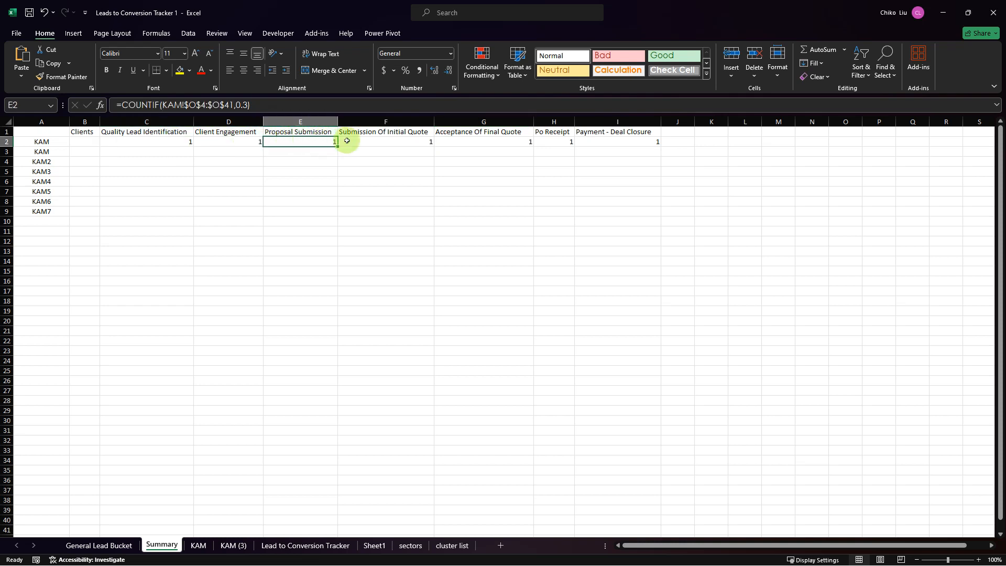
pyautogui.click(369, 140)
pyautogui.click(474, 141)
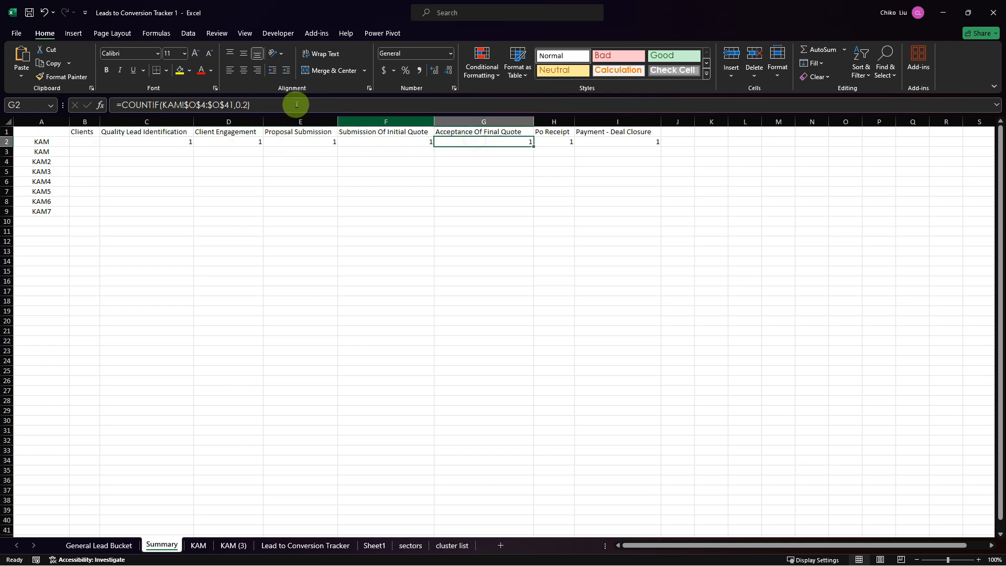
pyautogui.click(377, 140)
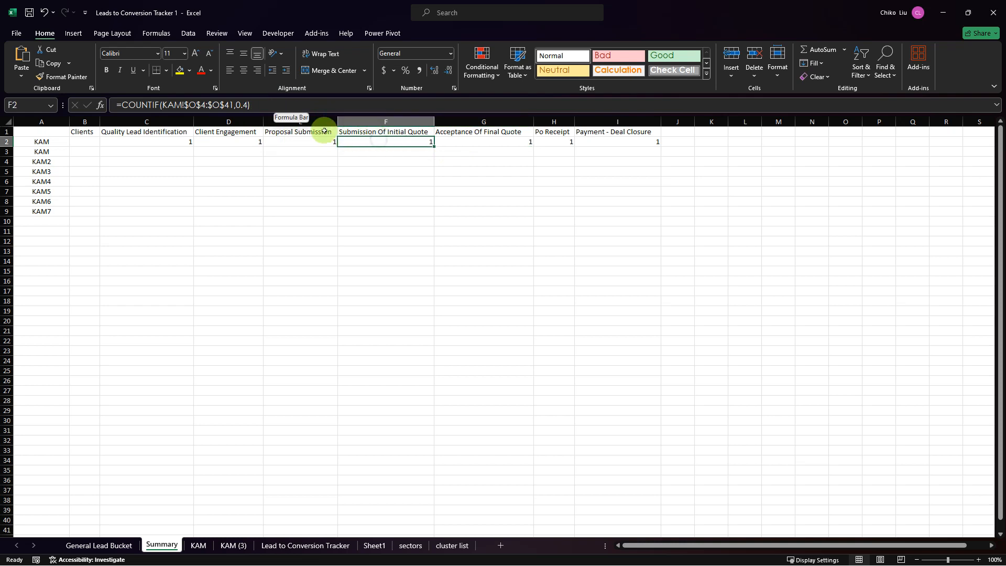
pyautogui.click(293, 140)
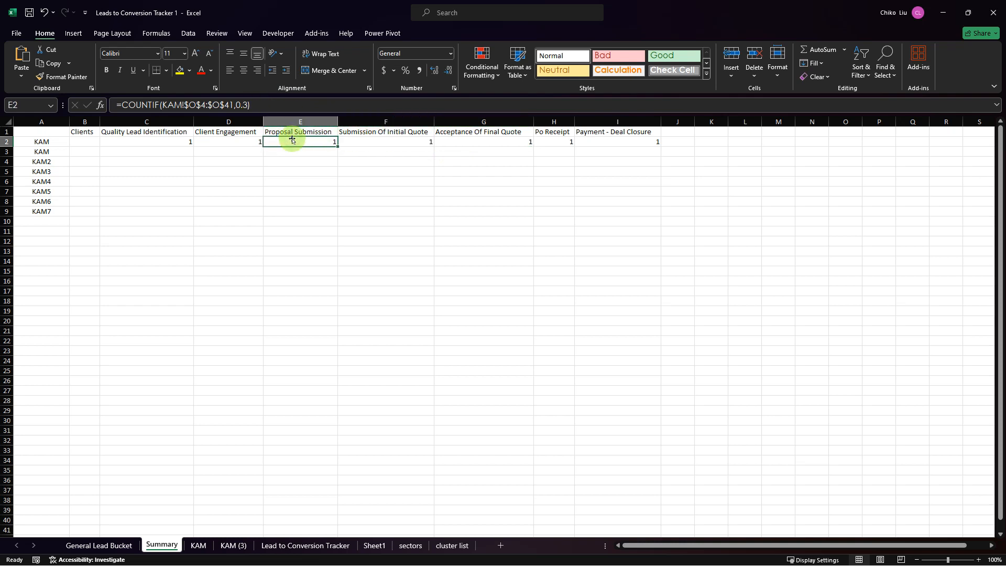
# Step: Correct the COUNTIF criterion in the Proposal Submission cell E2 to 0.4
pyautogui.click(179, 141)
pyautogui.click(226, 141)
pyautogui.click(271, 141)
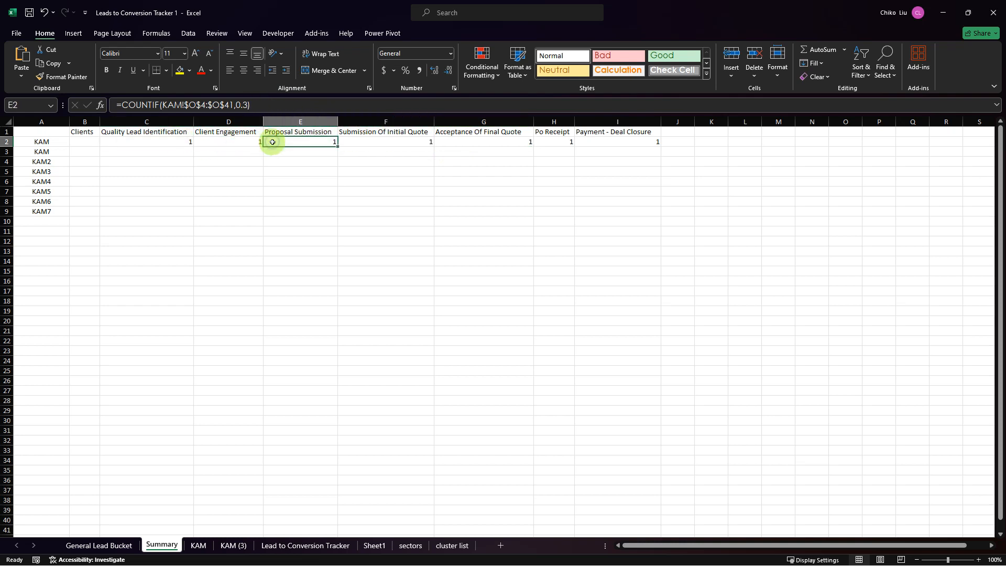
pyautogui.click(248, 105)
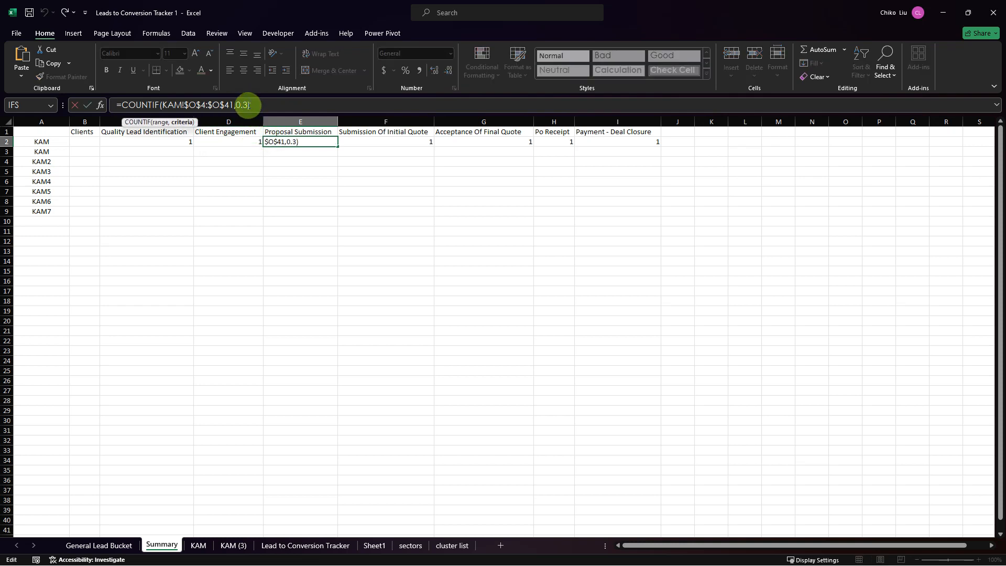
pyautogui.press('BackSpace')
pyautogui.write('4')
pyautogui.press('Tab')
# Step: Set the COUNTIF criterion in the Submission Of Initial Quote cell F2 to 0.5
pyautogui.click(261, 108)
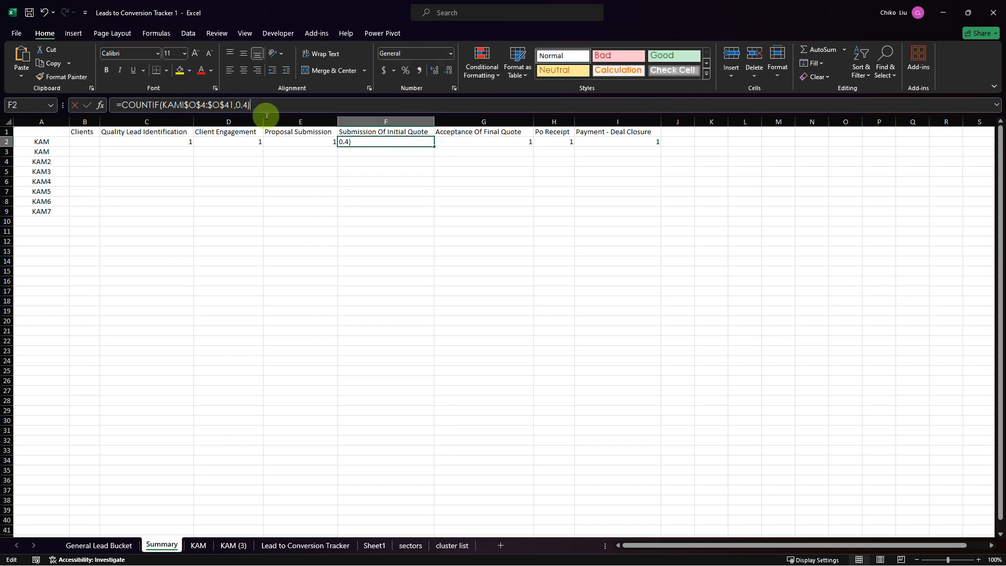
pyautogui.press('BackSpace')
pyautogui.press('BackSpace')
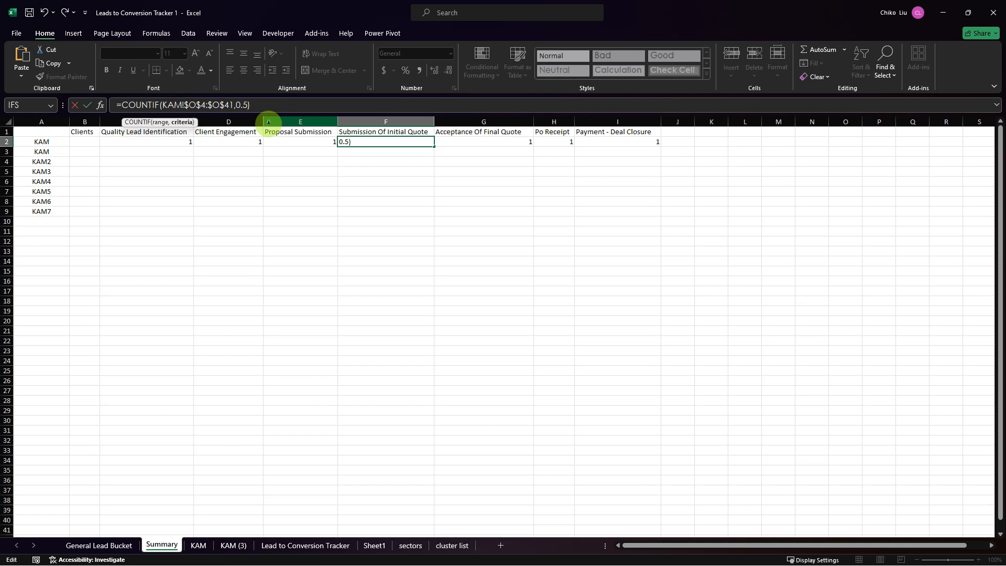
pyautogui.write('5')
pyautogui.press('Tab')
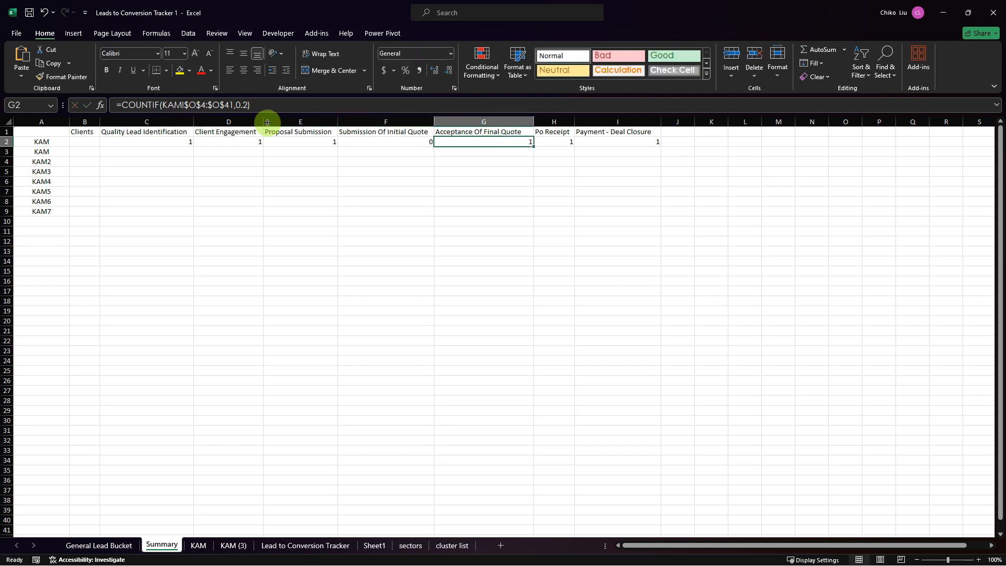
# Step: Update the COUNTIF criterion in Acceptance Of Final Quote G2 to its stage percentage and set the Po Receipt H2 criterion to 0.9
pyautogui.click(248, 105)
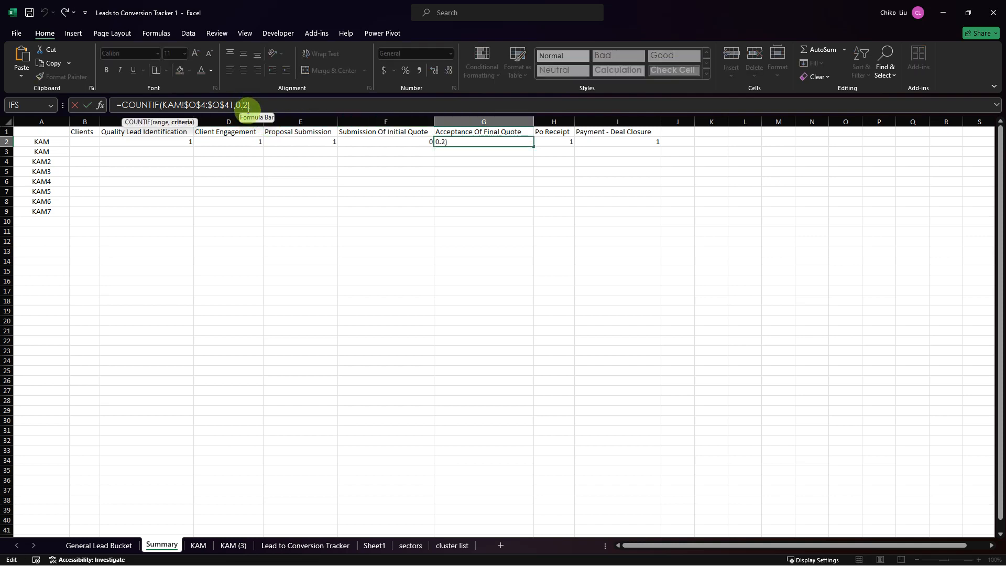
pyautogui.press('BackSpace')
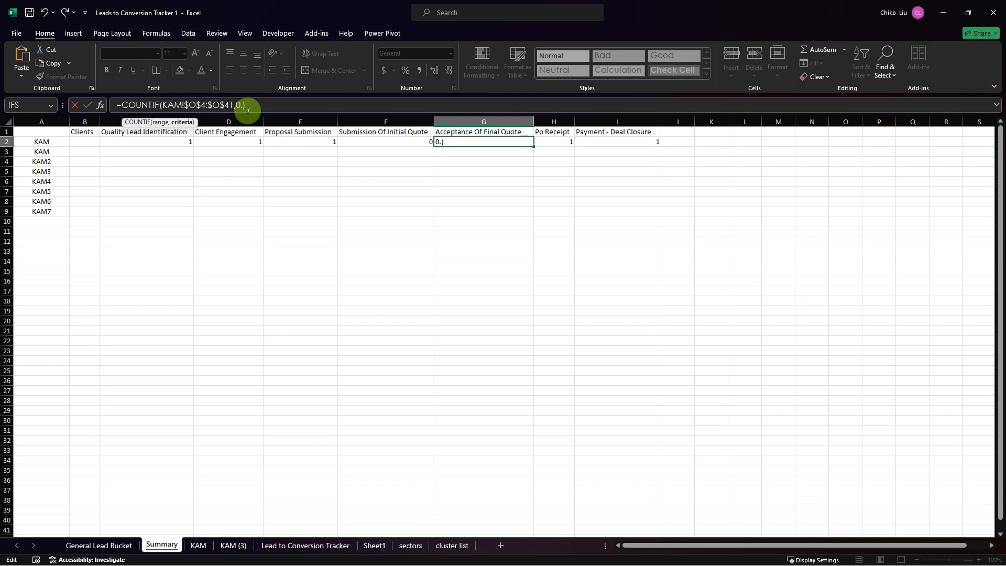
pyautogui.press('Tab')
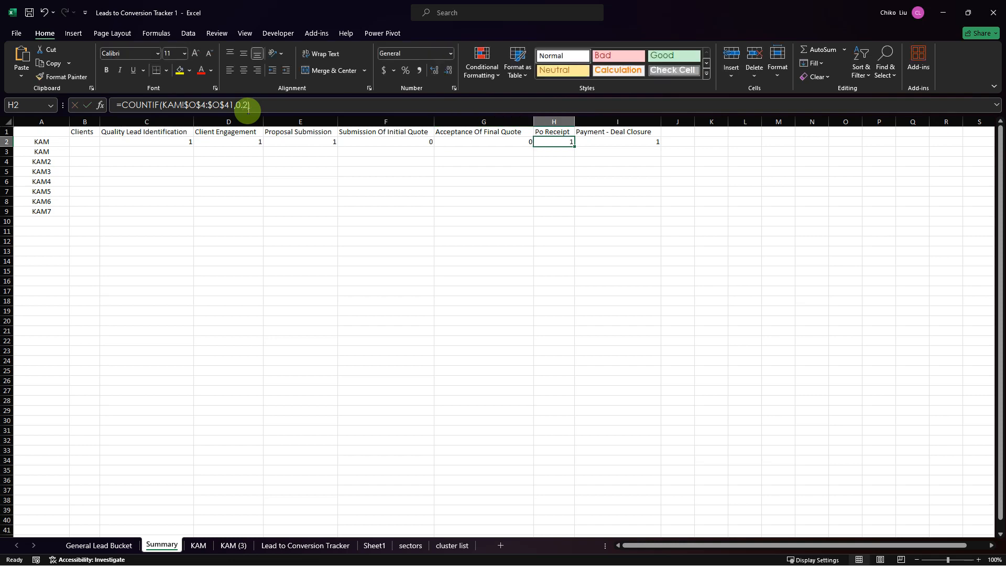
pyautogui.click(250, 107)
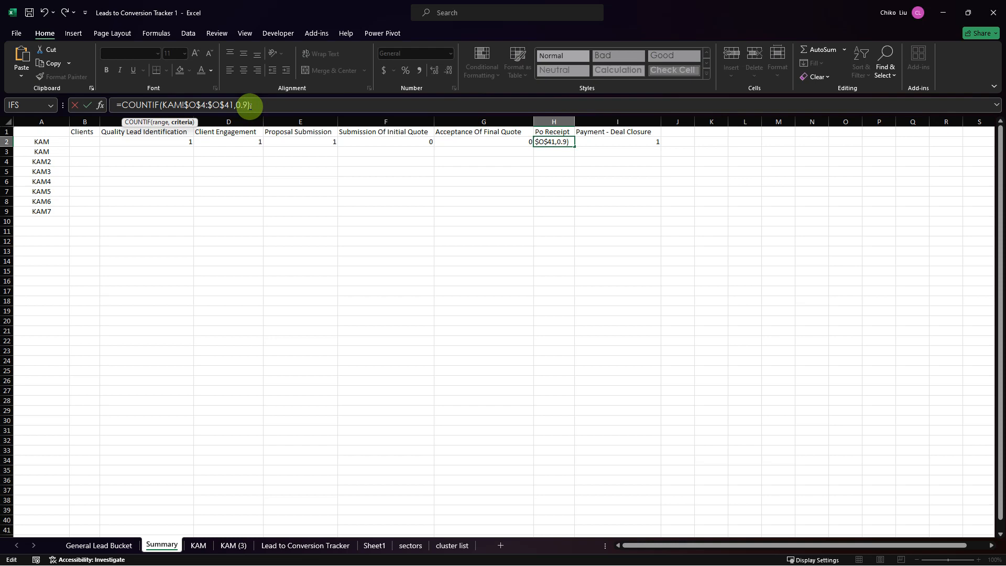
pyautogui.press('Tab')
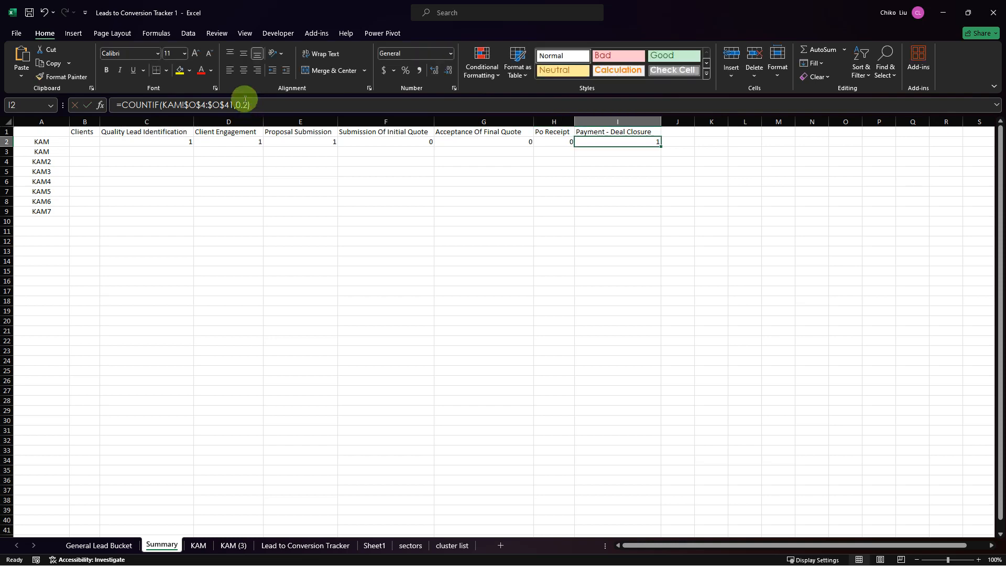
# Step: Update the COUNTIF criterion in Payment - Deal Closure I2 to its stage percentage and review the results in F2:I2
pyautogui.click(250, 105)
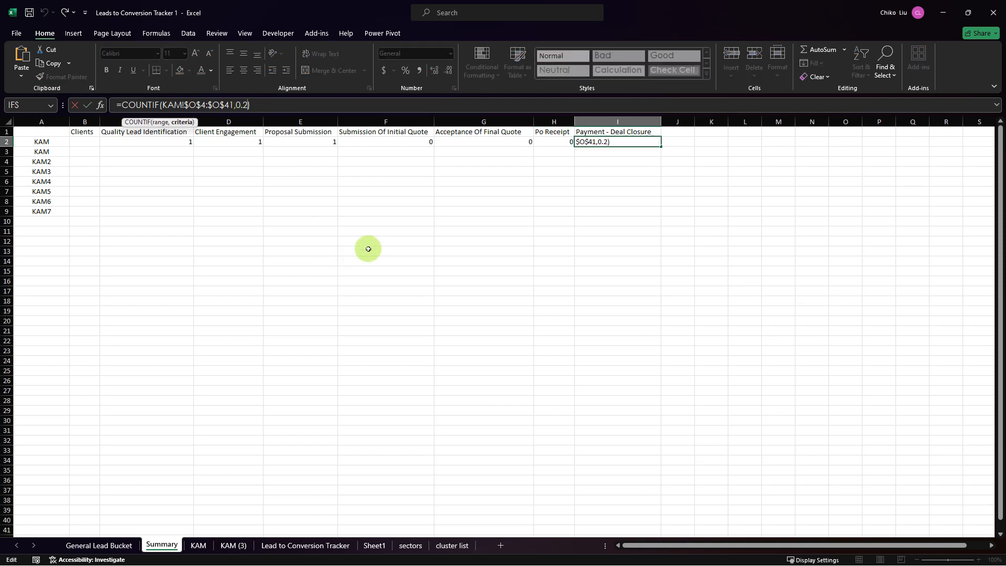
pyautogui.press('BackSpace')
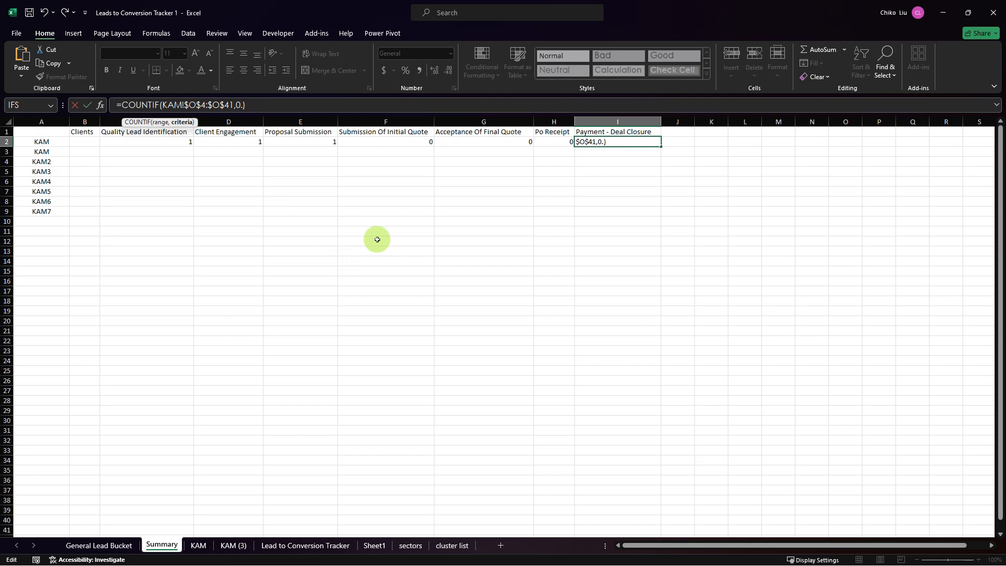
pyautogui.press('Return')
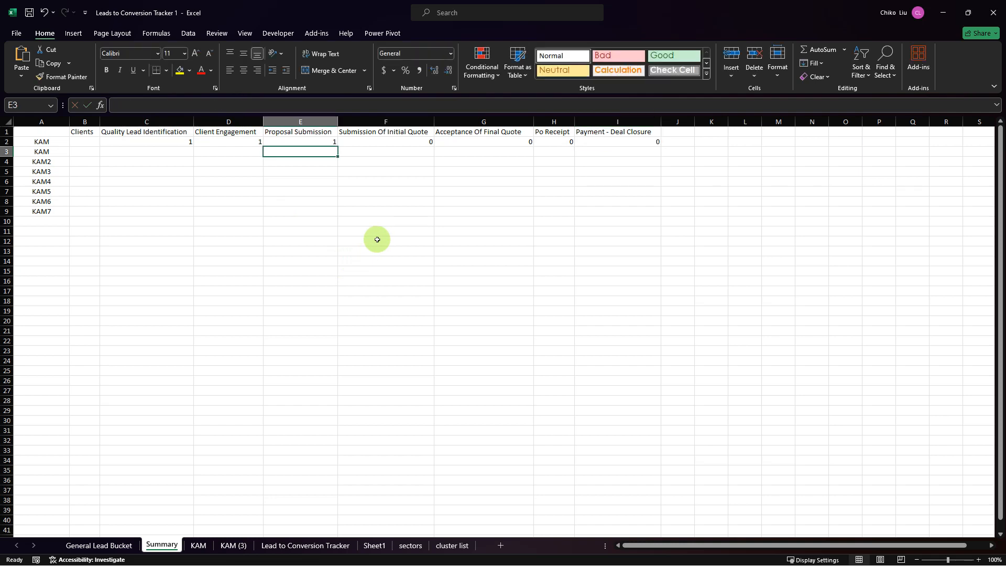
pyautogui.press('Up')
pyautogui.moveTo(348, 142); pyautogui.dragTo(635, 142)
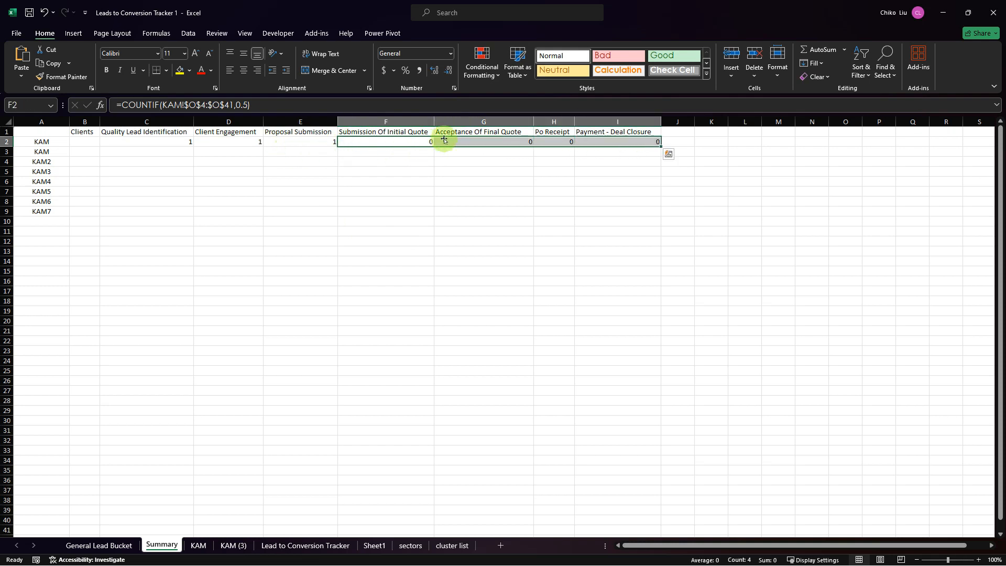
# Step: Wrap the C2 count in an IF that leaves zero counts blank: =IF(COUNTIF(KAM!$O$4:$O$41,0.2)=0,"",COUNTIF(KAM!$O$4:$O$41,0.2))
pyautogui.click(169, 140)
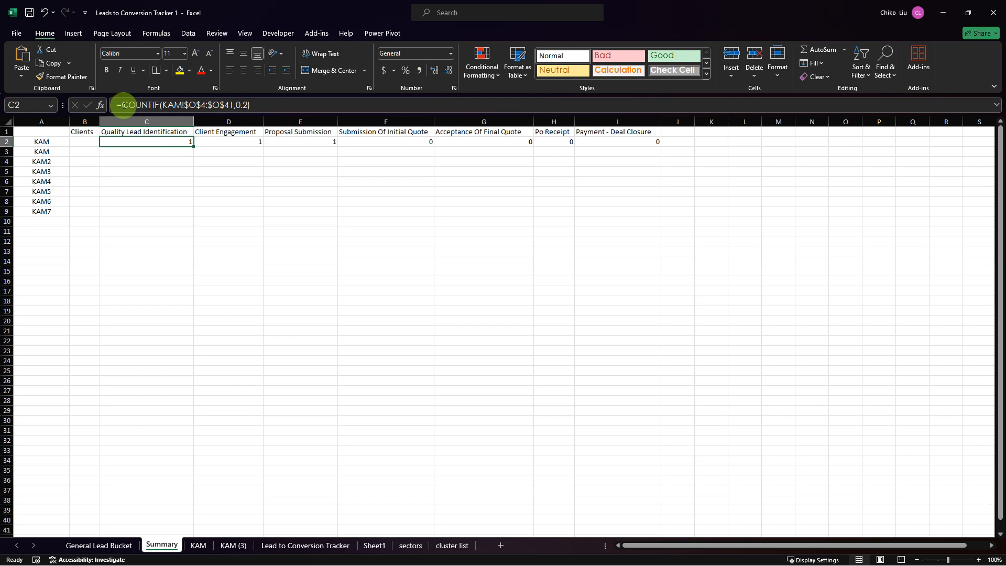
pyautogui.moveTo(121, 105); pyautogui.dragTo(280, 110)
pyautogui.hotkey('ctrl', 'c')
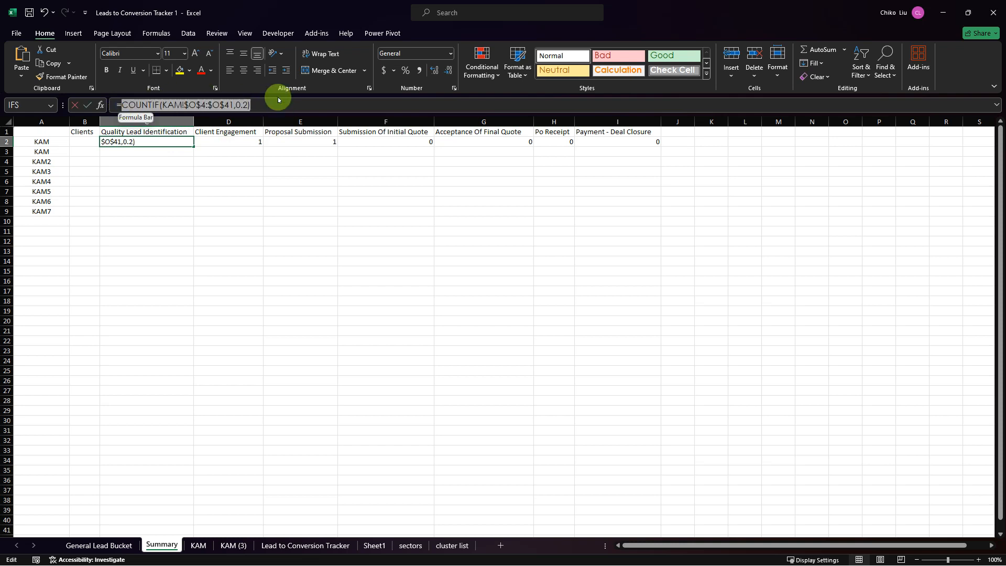
pyautogui.press('Left')
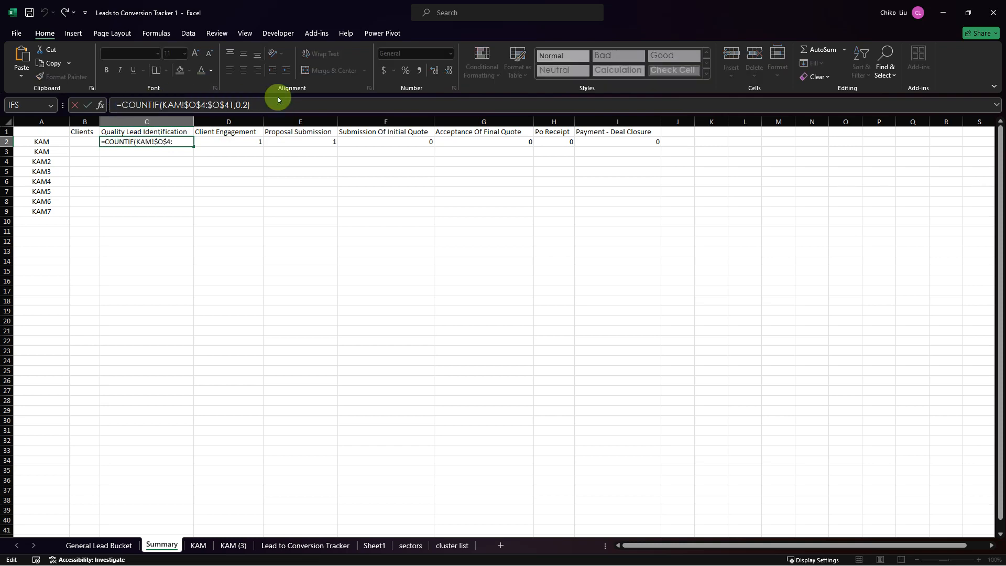
pyautogui.write('IF(')
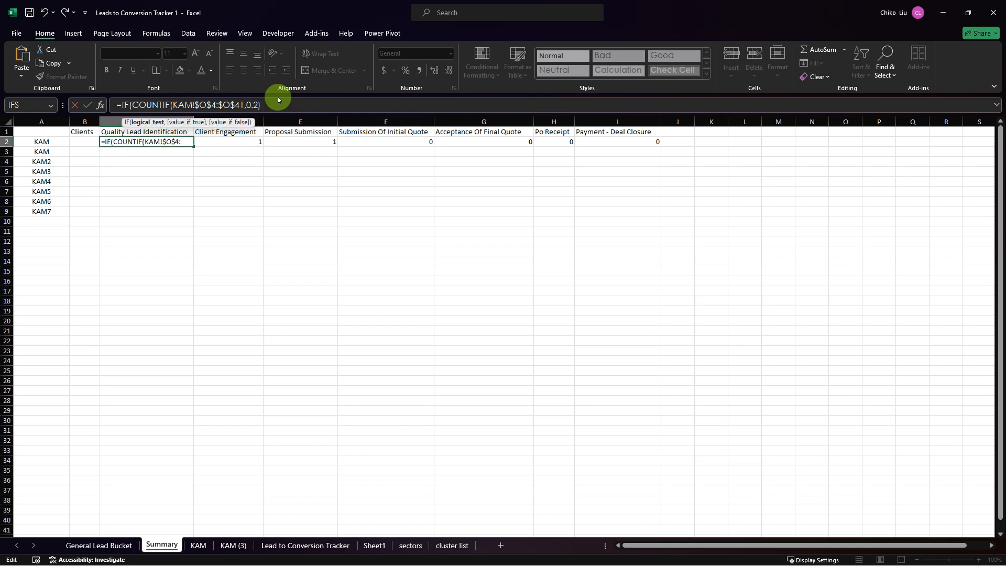
pyautogui.press('Right')
pyautogui.press('Right')
pyautogui.press('Right')
pyautogui.press('Right')
pyautogui.press('Right')
pyautogui.press('Right')
pyautogui.press('Right')
pyautogui.press('Right')
pyautogui.press('Right')
pyautogui.press('Right')
pyautogui.press('Right')
pyautogui.press('Right')
pyautogui.press('Right')
pyautogui.press('Right')
pyautogui.press('Right')
pyautogui.press('Right')
pyautogui.press('Right')
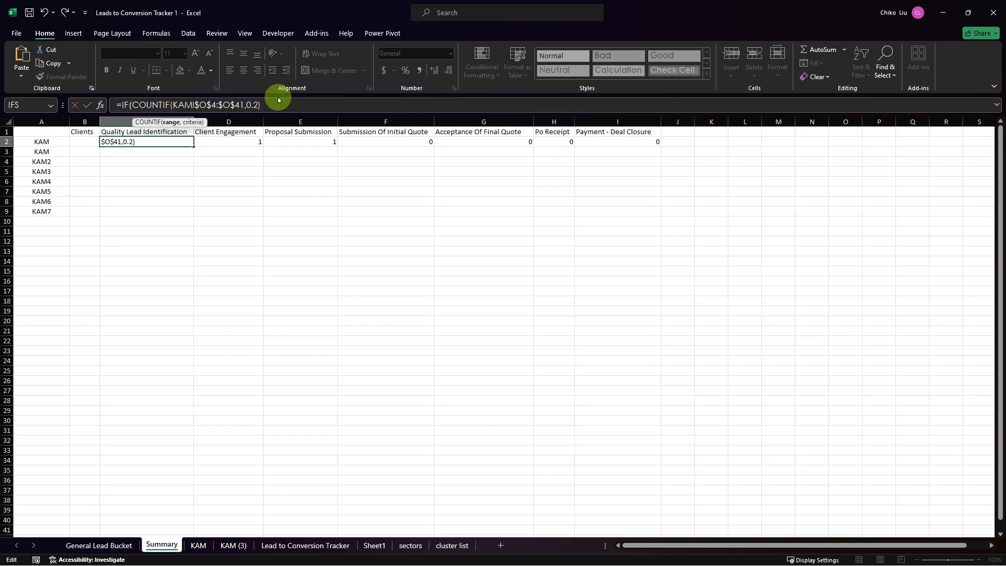
pyautogui.press('Right')
pyautogui.press('Right')
pyautogui.press('Right')
pyautogui.press('Right')
pyautogui.press('Right')
pyautogui.press('Right')
pyautogui.press('Right')
pyautogui.press('Right')
pyautogui.press('Right')
pyautogui.press('Right')
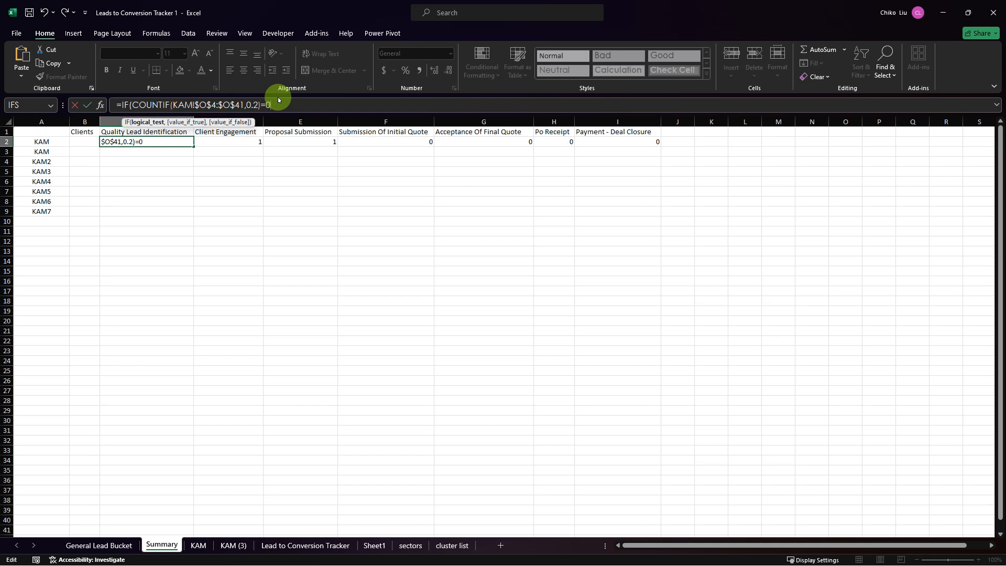
pyautogui.write('=0,"",')
pyautogui.hotkey('ctrl', 'v')
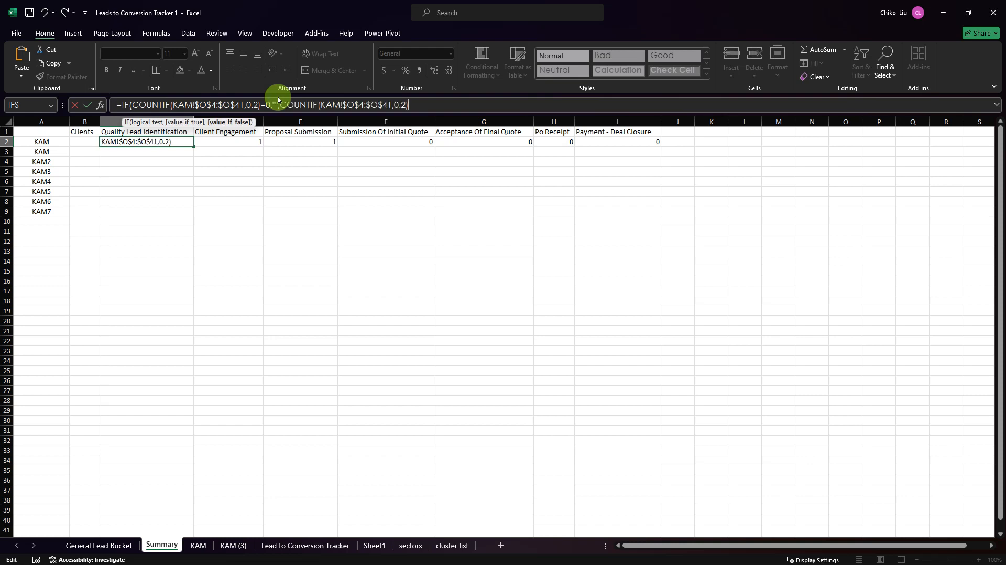
pyautogui.write(')')
pyautogui.press('Return')
pyautogui.press('Up')
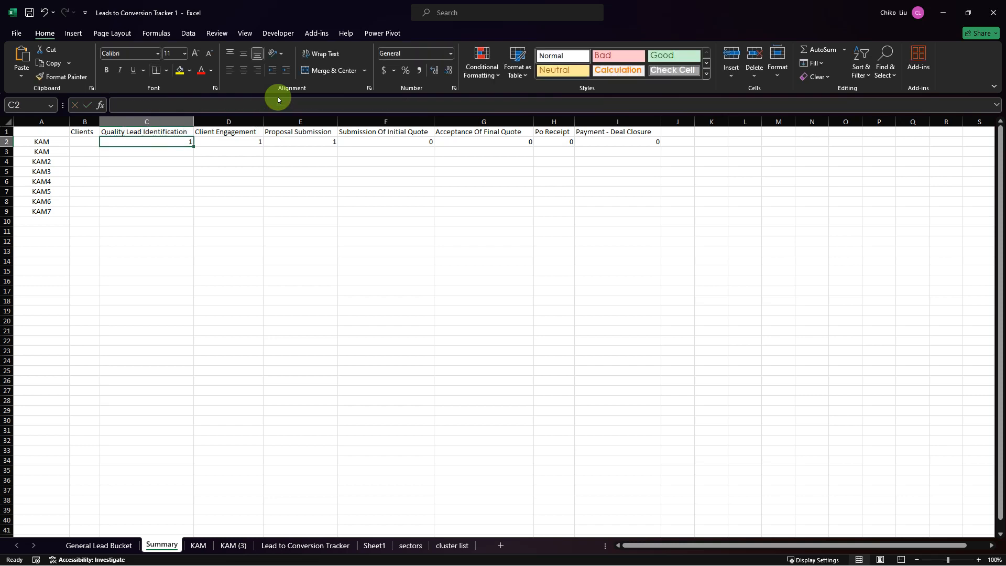
pyautogui.press('Right')
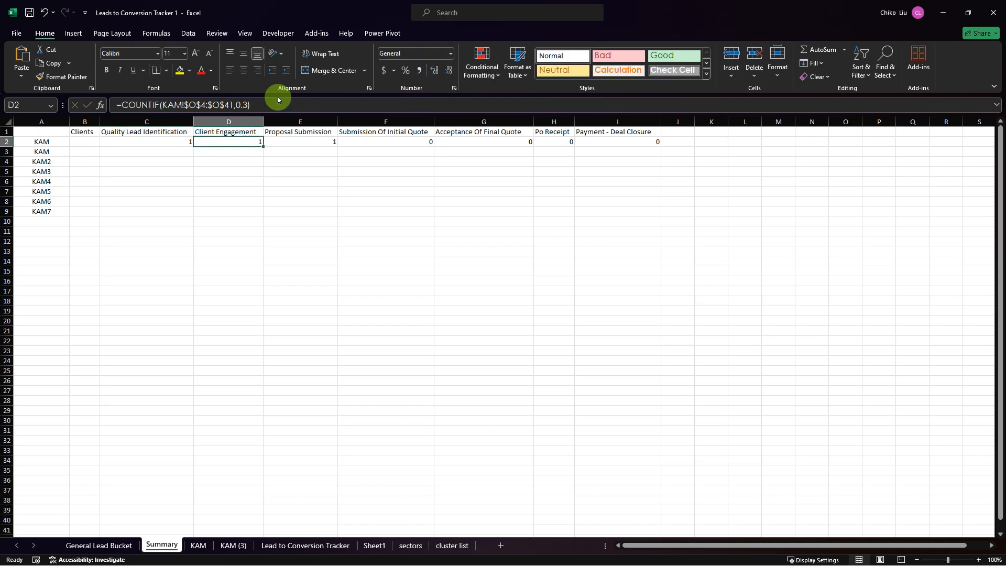
pyautogui.click(250, 104)
pyautogui.moveTo(250, 105); pyautogui.dragTo(120, 107)
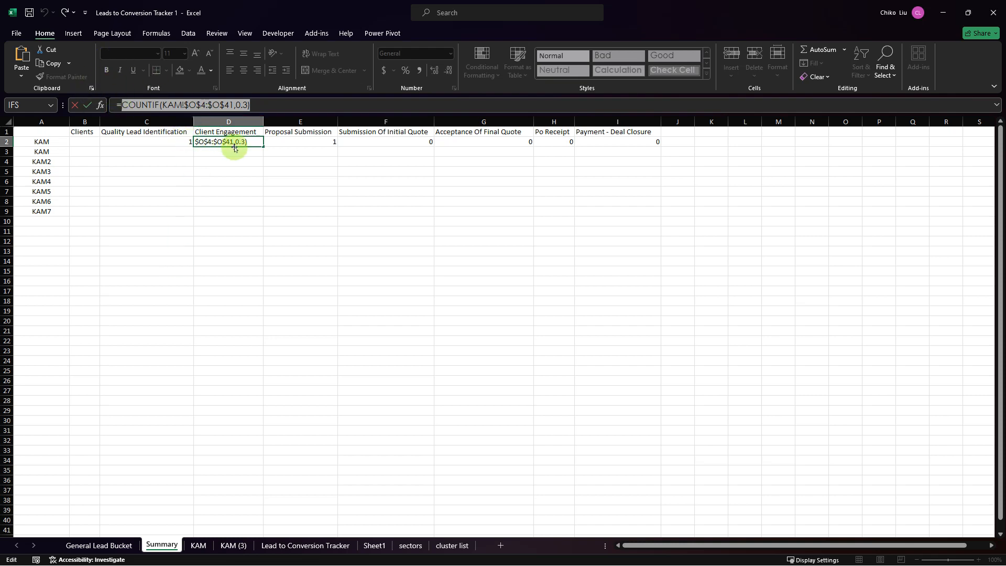
pyautogui.press('Escape')
# Step: Check the stage percentages in KAM H2:N2 and replace the first COUNTIF criterion in Summary C2 with the row-locked reference KAM!H$2
pyautogui.click(199, 545)
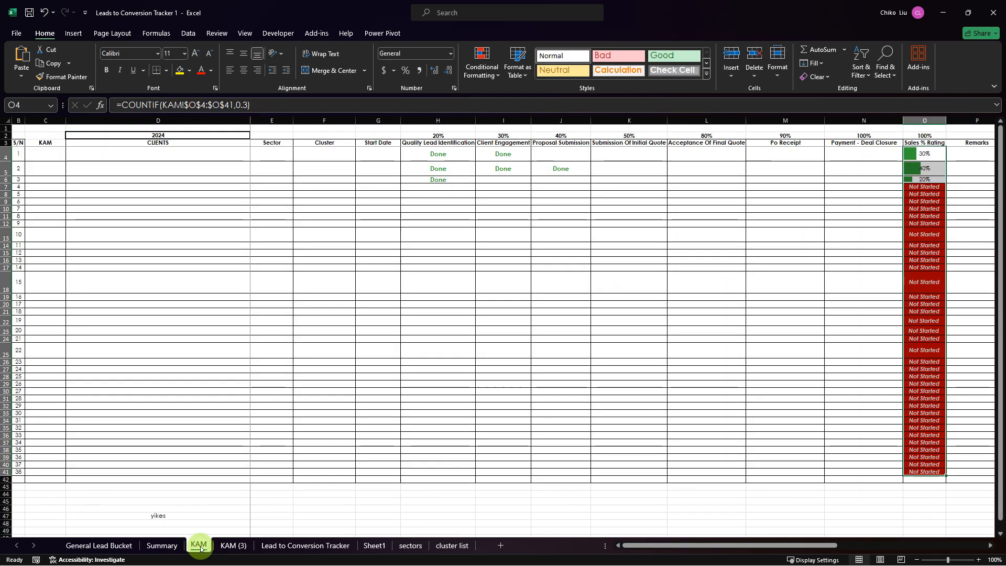
pyautogui.moveTo(417, 134); pyautogui.dragTo(860, 135)
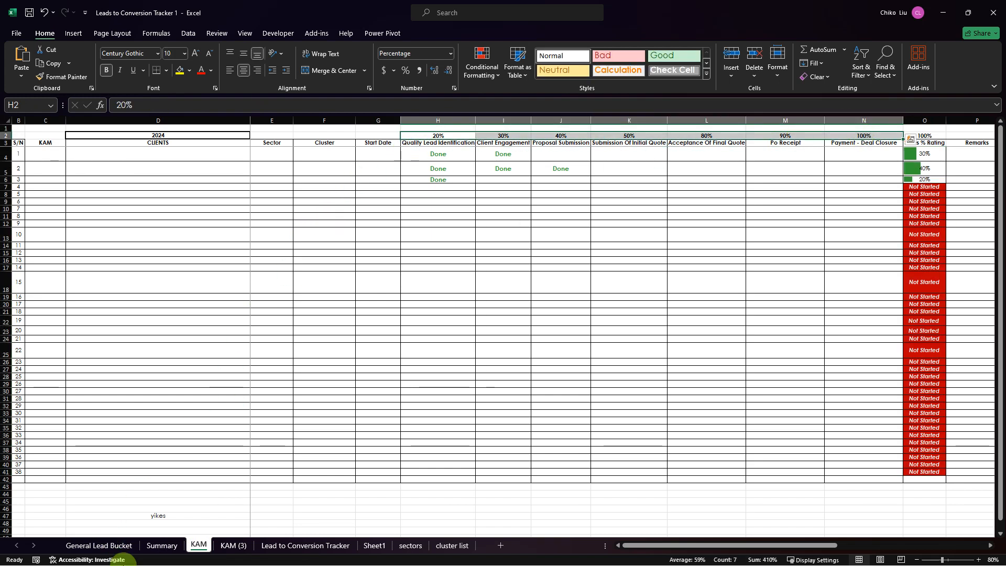
pyautogui.click(159, 545)
pyautogui.click(170, 139)
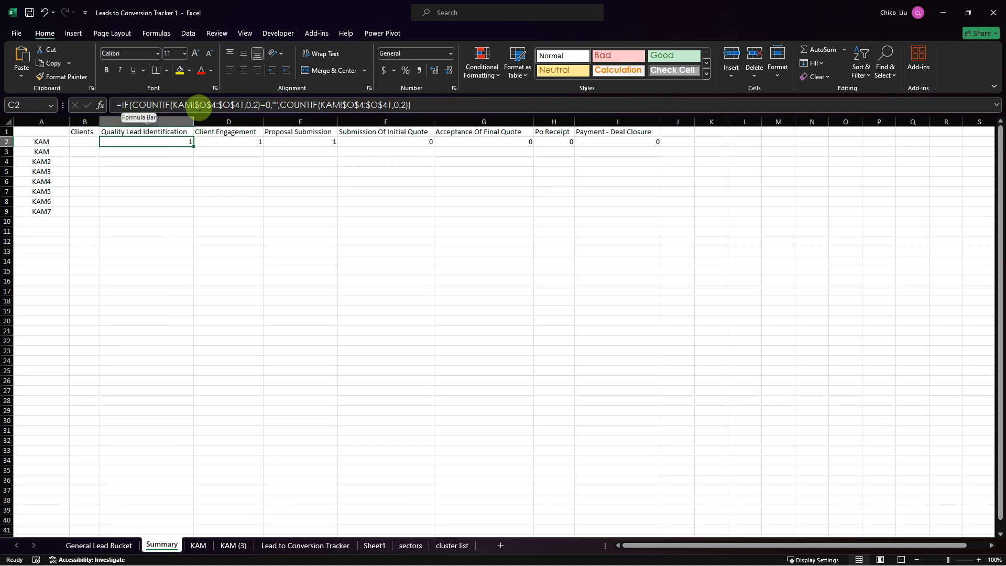
pyautogui.doubleClick(252, 104)
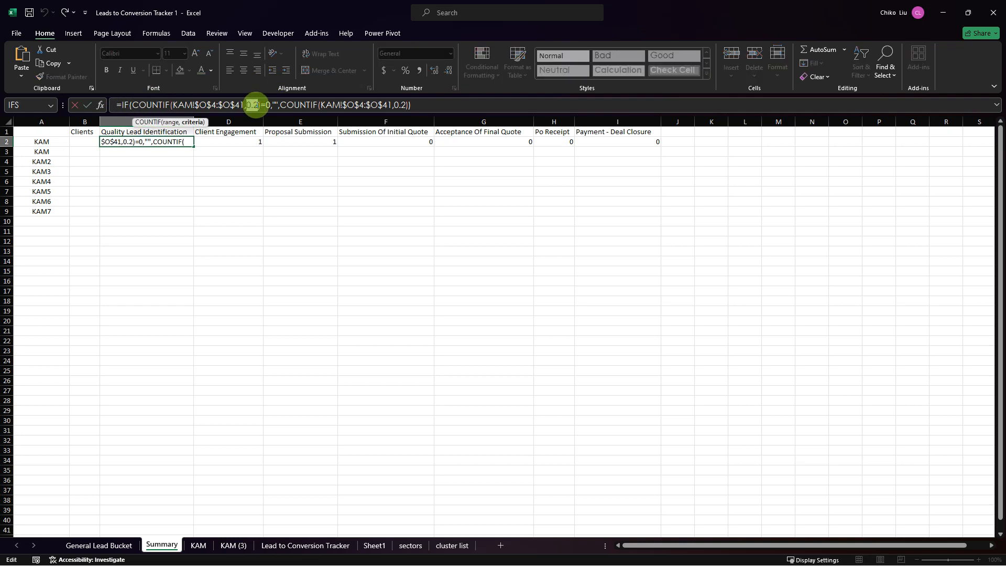
pyautogui.press('BackSpace')
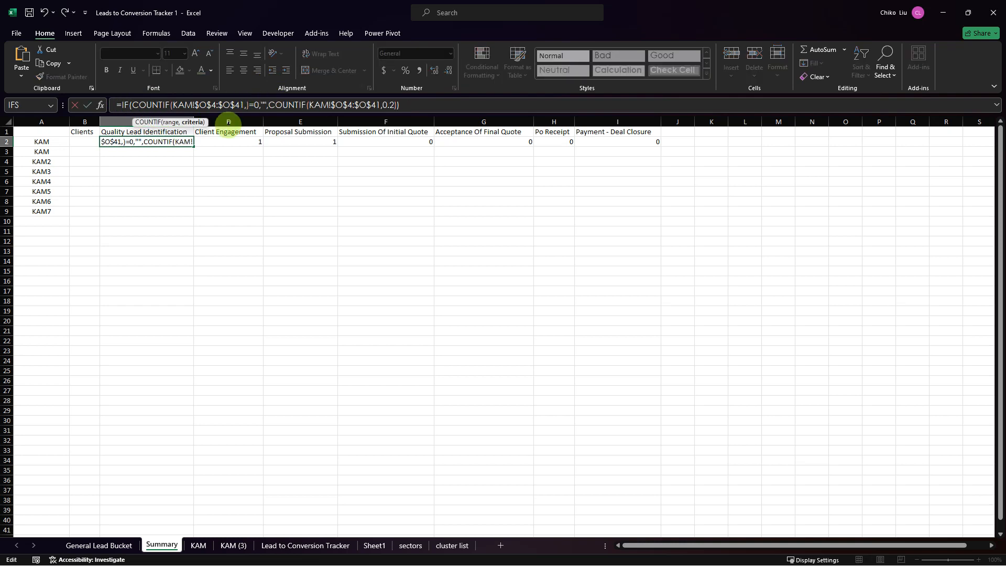
pyautogui.click(198, 545)
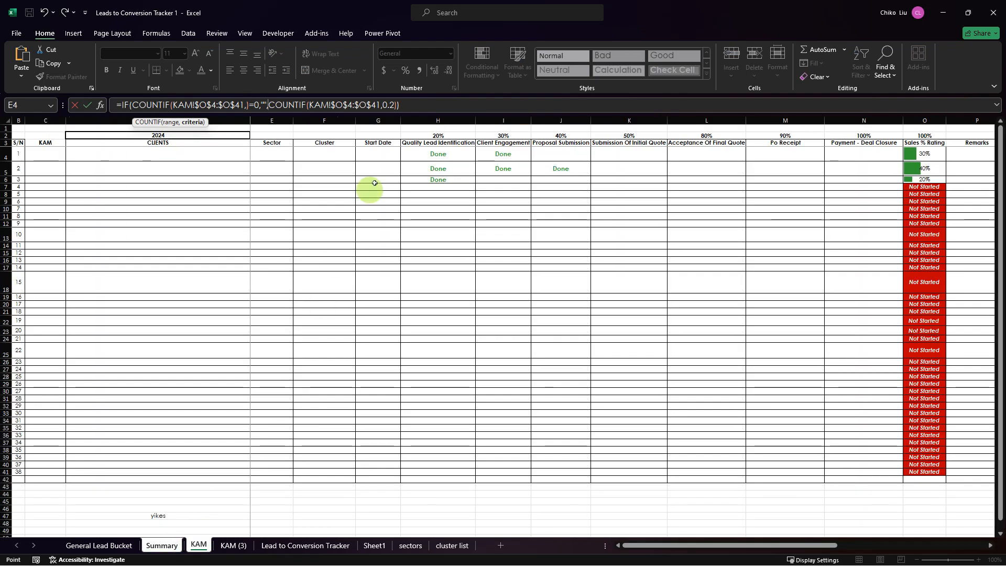
pyautogui.click(433, 138)
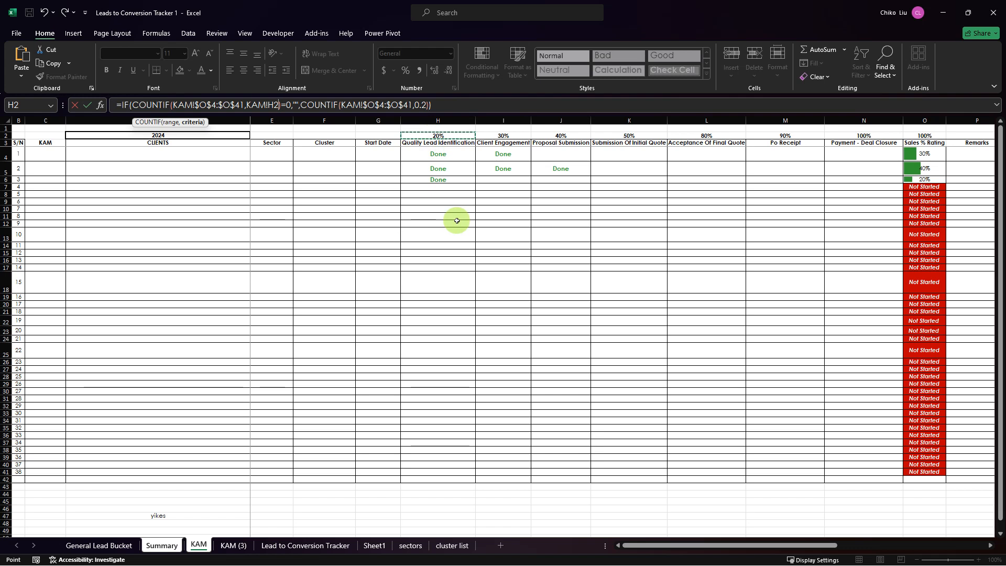
pyautogui.press('F4')
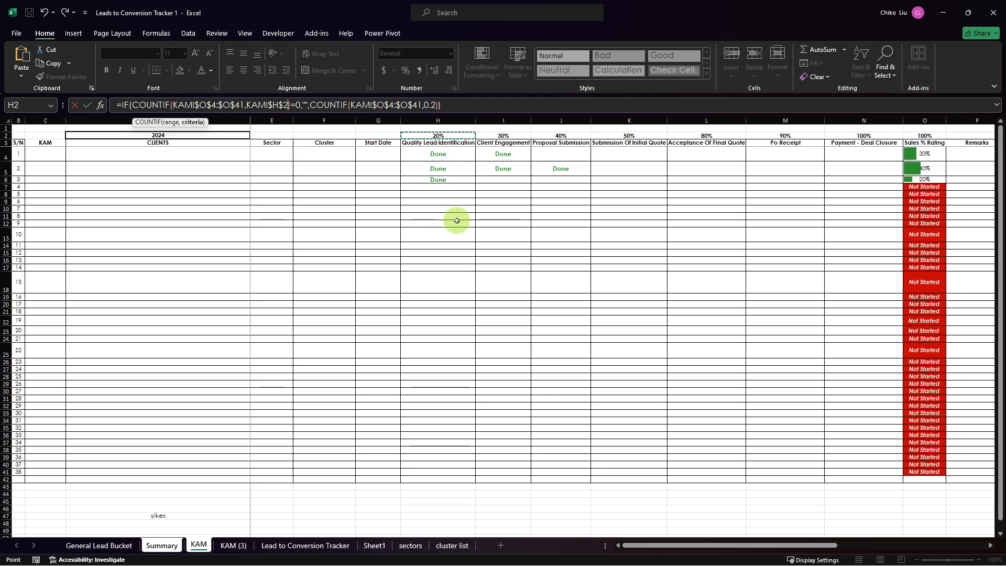
pyautogui.press('F4')
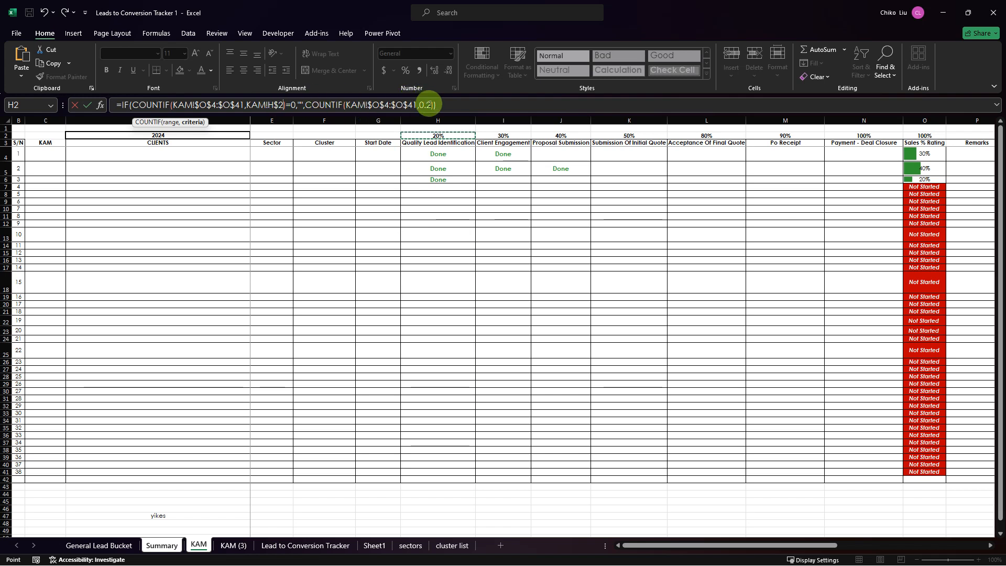
# Step: Replace the second COUNTIF criterion in Summary C2 with KAM!H$2 and fill the formula across the stage columns to I2
pyautogui.moveTo(431, 104); pyautogui.dragTo(418, 105)
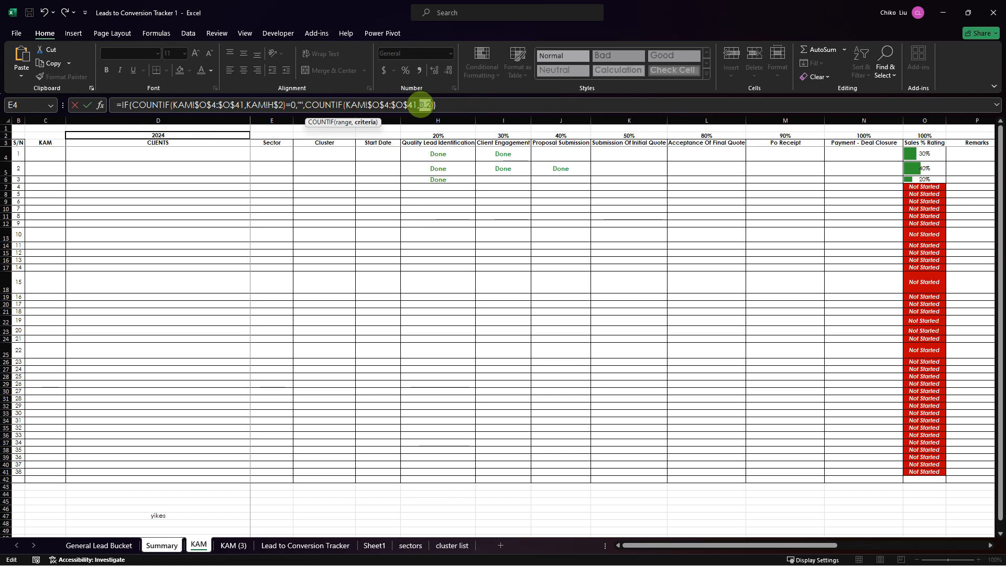
pyautogui.press('BackSpace')
pyautogui.click(426, 136)
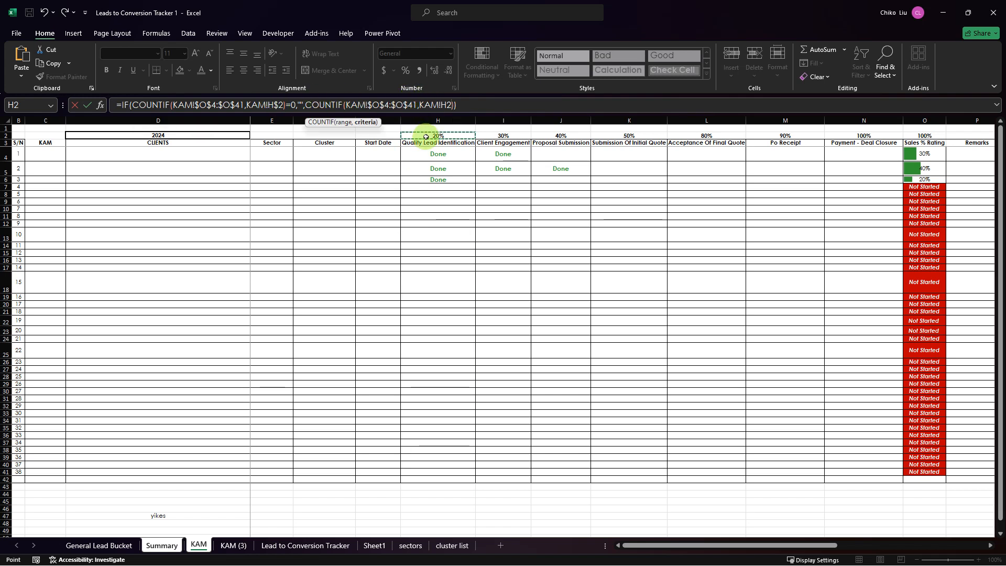
pyautogui.press('F4')
pyautogui.press('F4')
pyautogui.press('Return')
pyautogui.click(161, 141)
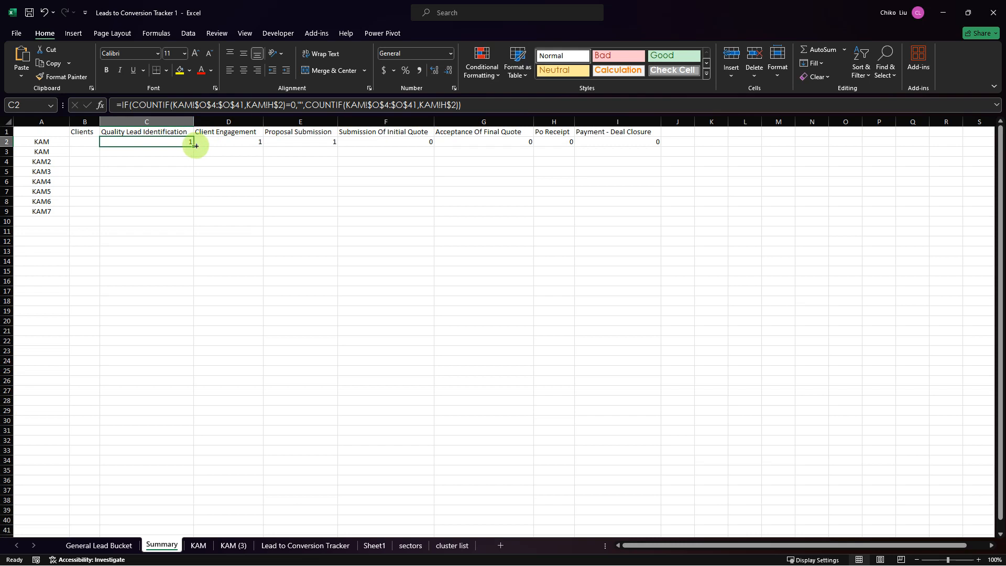
pyautogui.moveTo(195, 146); pyautogui.dragTo(624, 146)
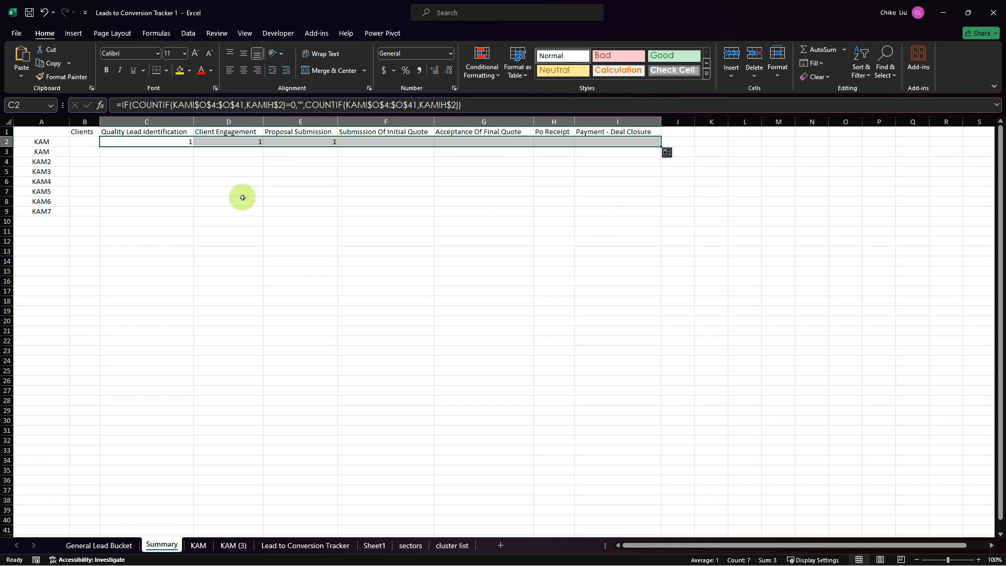
# Step: Add a Total column in Summary J1 and sum the KAM stage counts in J2 with =SUM(C2:I2)
pyautogui.click(671, 133)
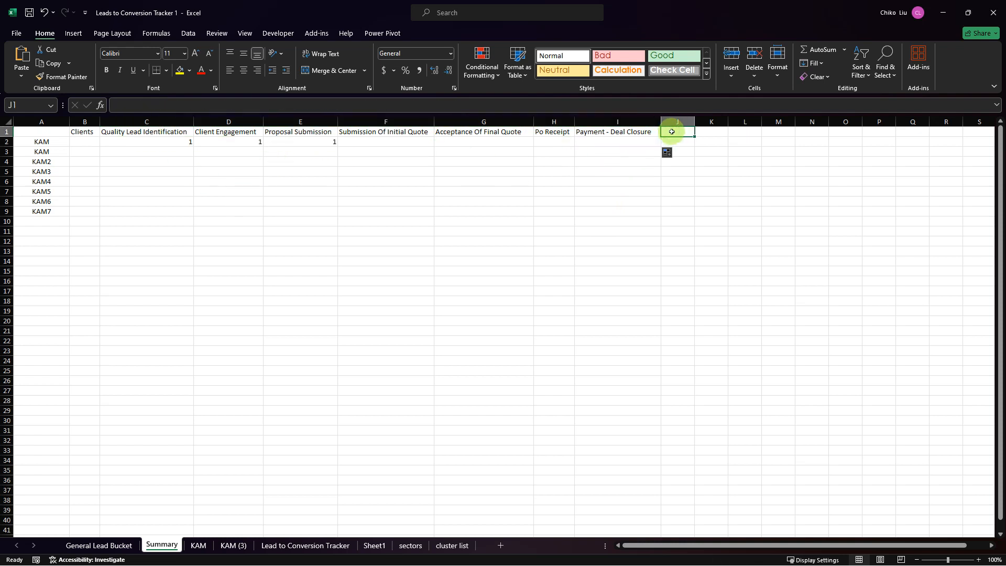
pyautogui.write('Total')
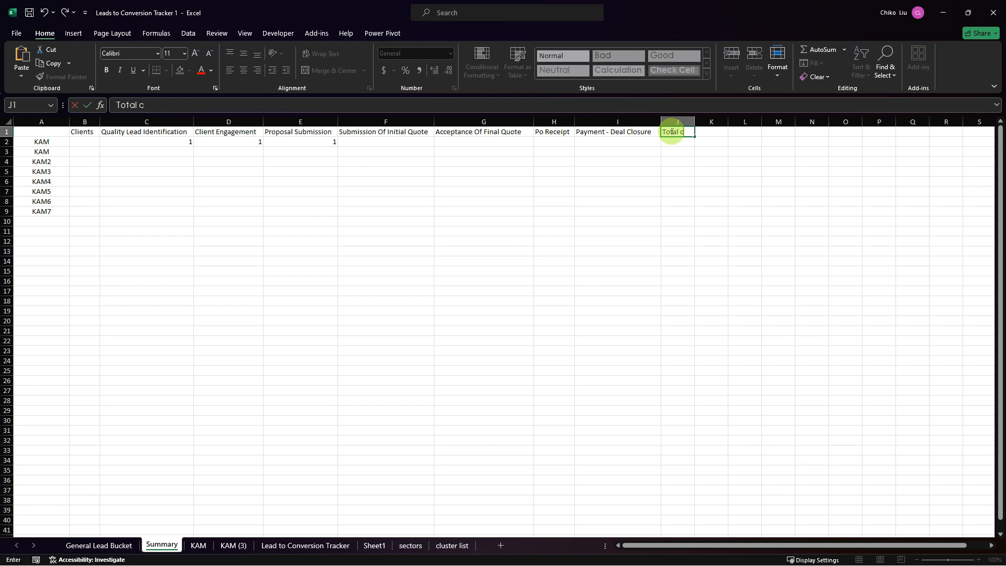
pyautogui.press('Return')
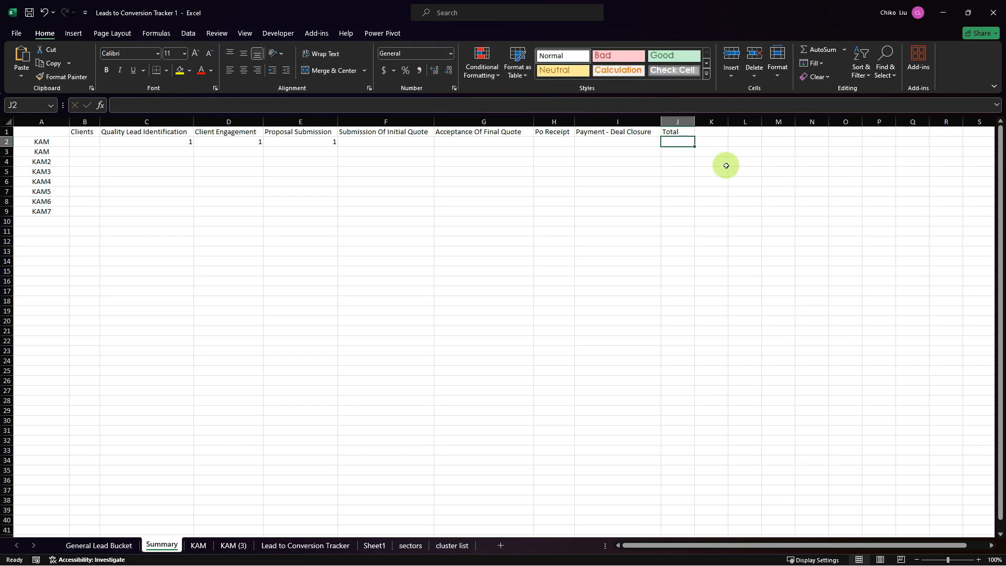
pyautogui.hotkey('alt', '=')
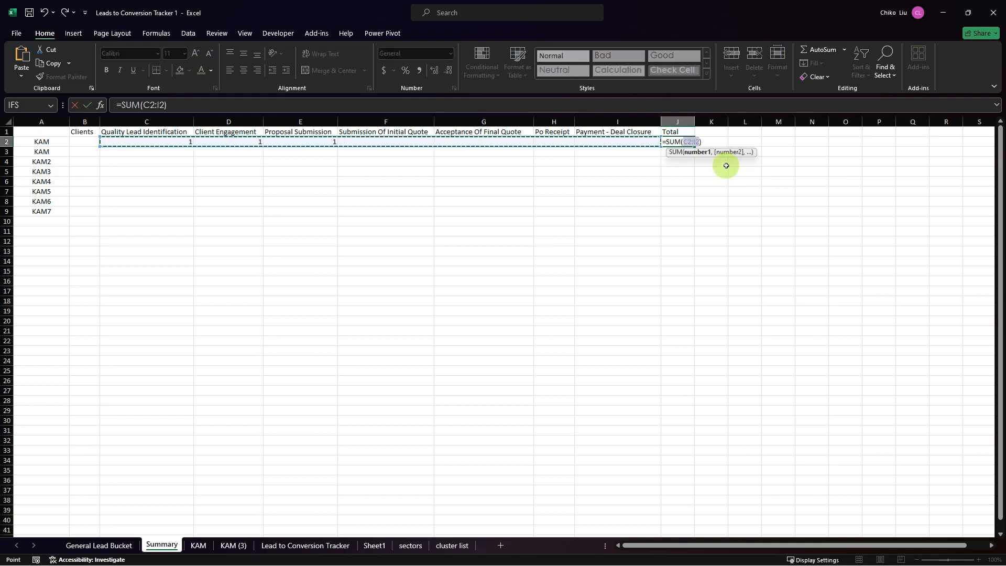
pyautogui.hotkey('ctrl', 'Return')
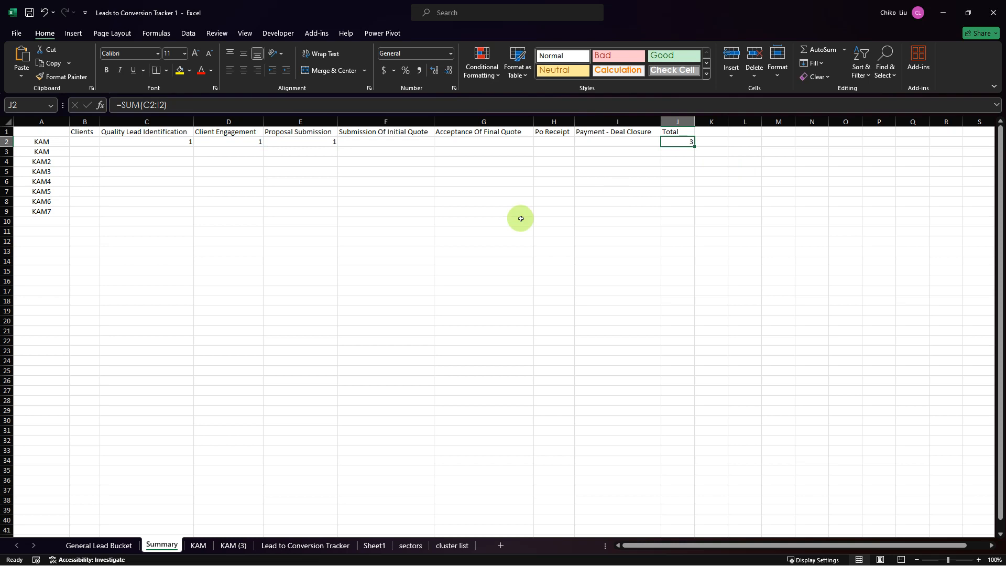
# Step: Compare the client cells D4:D6 and their sales ratings in the KAM sheet with the Summary stage counts in C2:I2
pyautogui.click(203, 545)
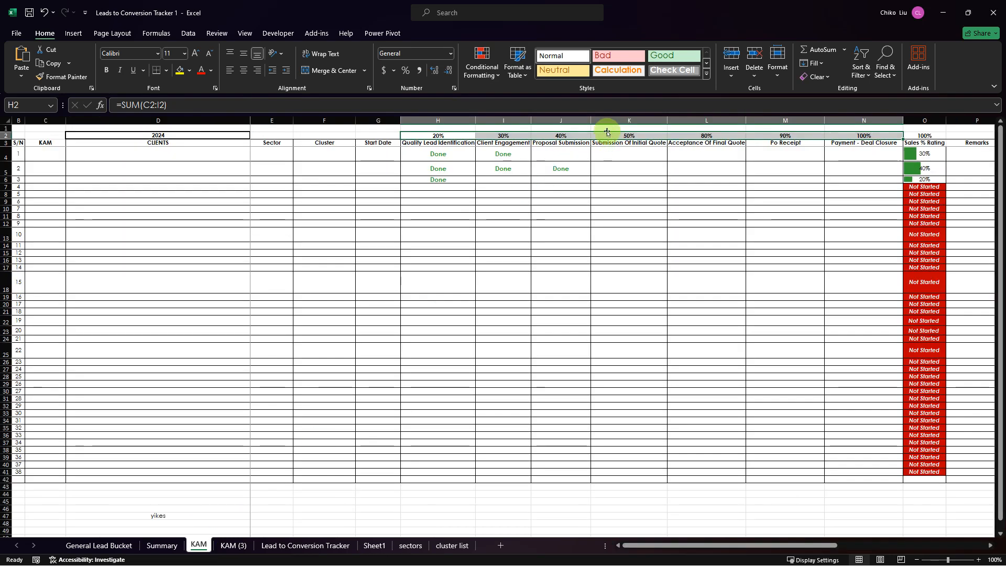
pyautogui.click(171, 159)
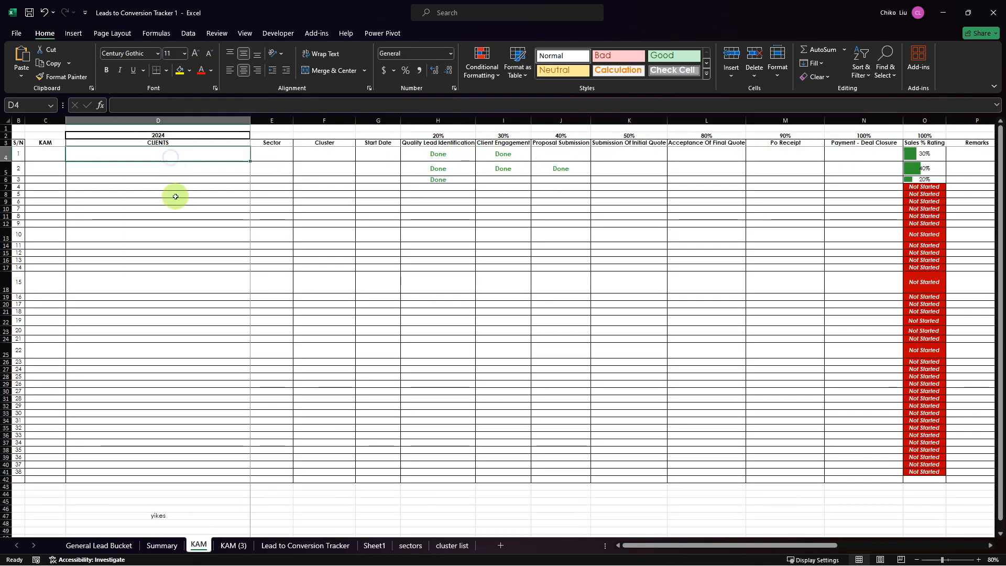
pyautogui.click(188, 169)
pyautogui.click(189, 180)
pyautogui.click(199, 156)
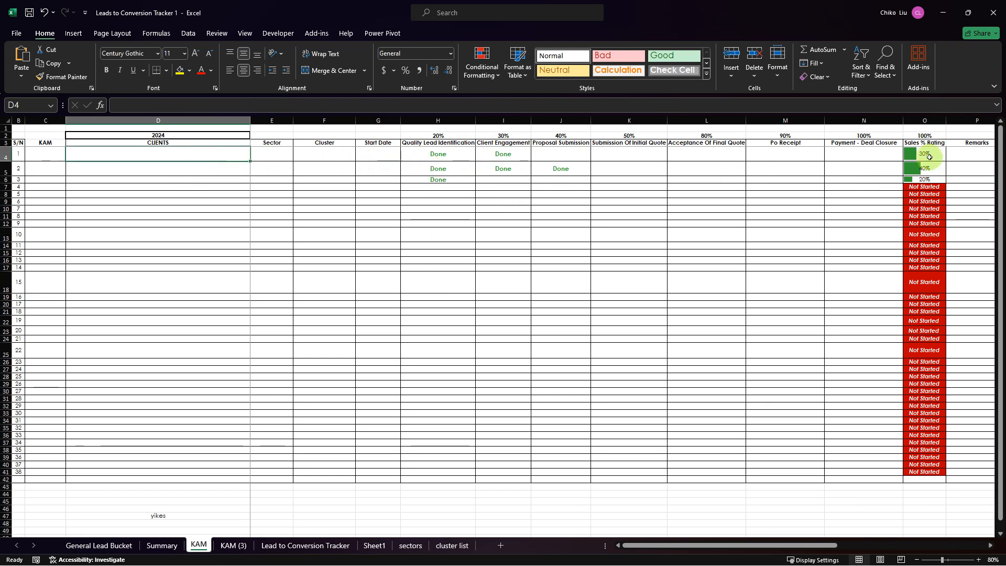
pyautogui.click(163, 546)
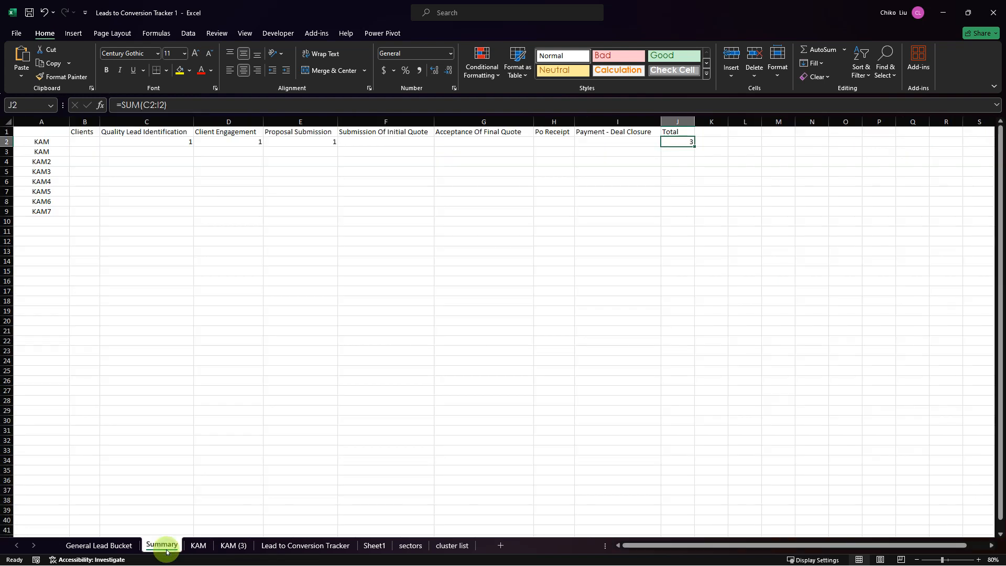
pyautogui.moveTo(176, 142); pyautogui.dragTo(602, 146)
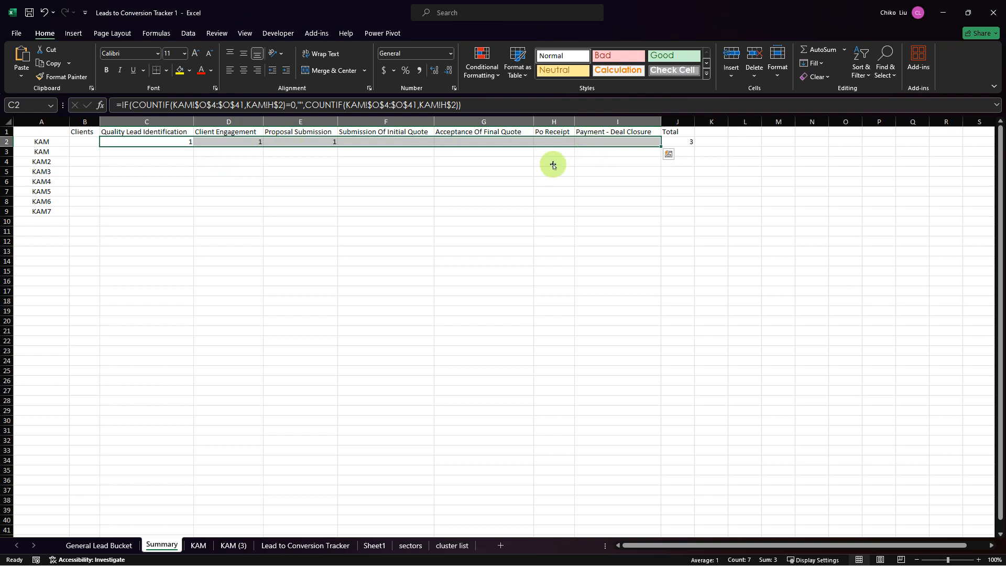
# Step: Cut everything after the equals sign from the Sales % Rating formula in KAM O4
pyautogui.click(198, 545)
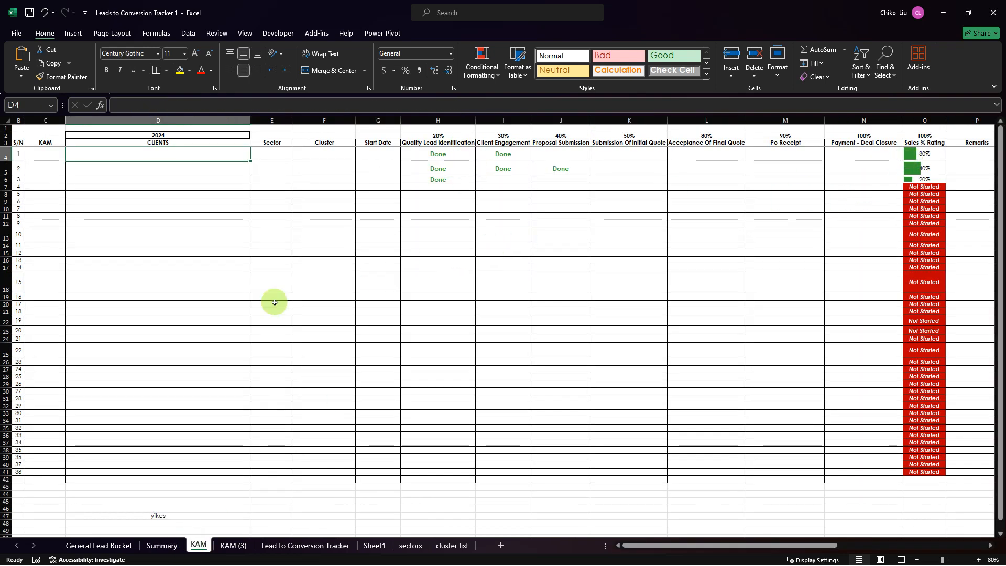
pyautogui.click(908, 156)
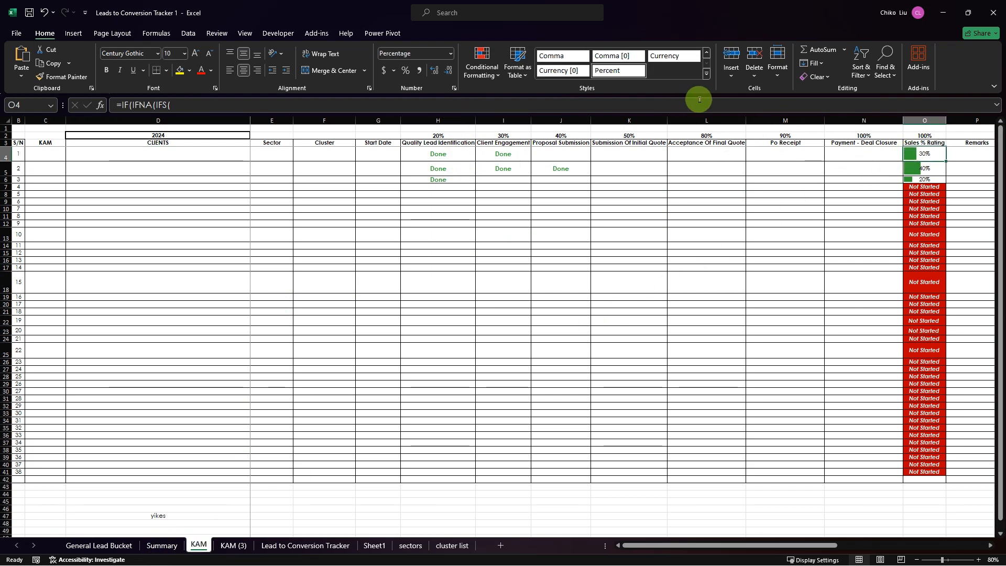
pyautogui.click(996, 105)
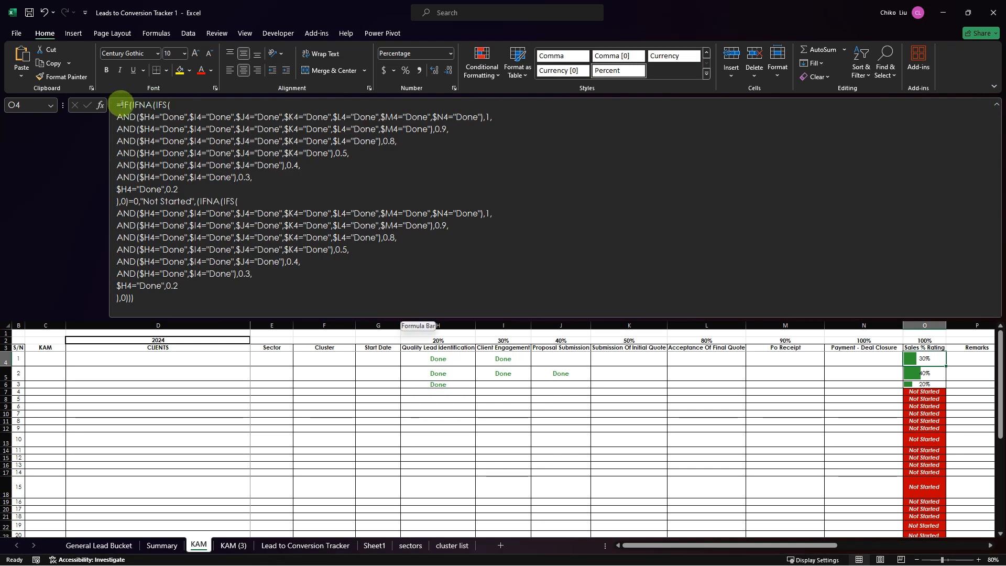
pyautogui.moveTo(121, 104); pyautogui.dragTo(141, 306)
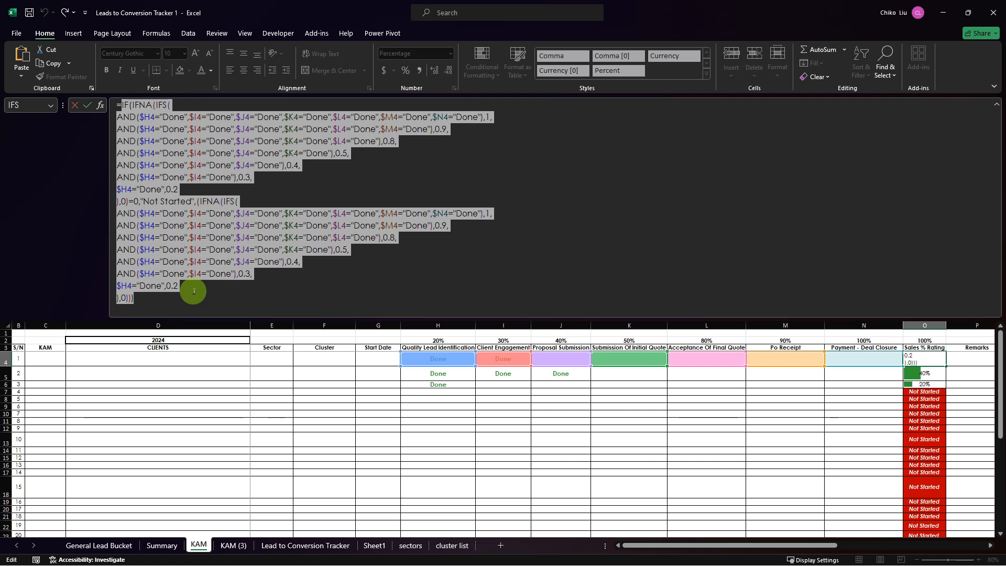
pyautogui.press('BackSpace')
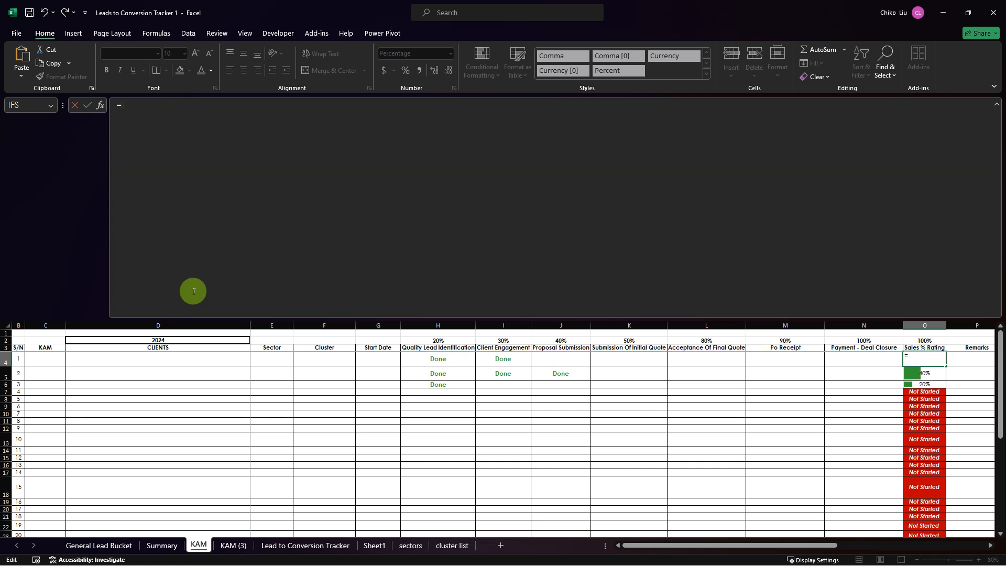
# Step: Enter a blank-client check in O4 with a column-locked reference and an empty false argument: =IF($D4="","",)
pyautogui.write('IF(')
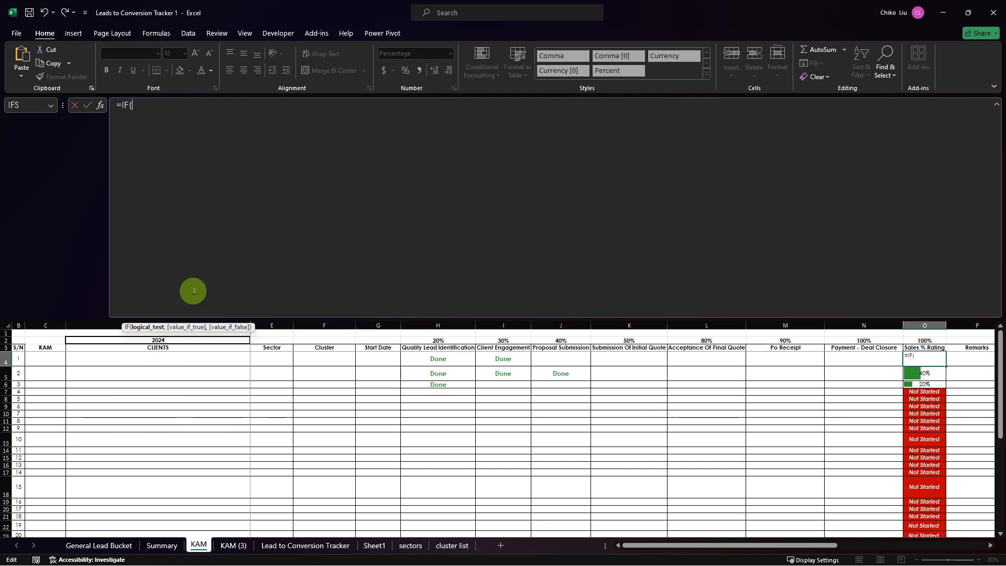
pyautogui.click(193, 361)
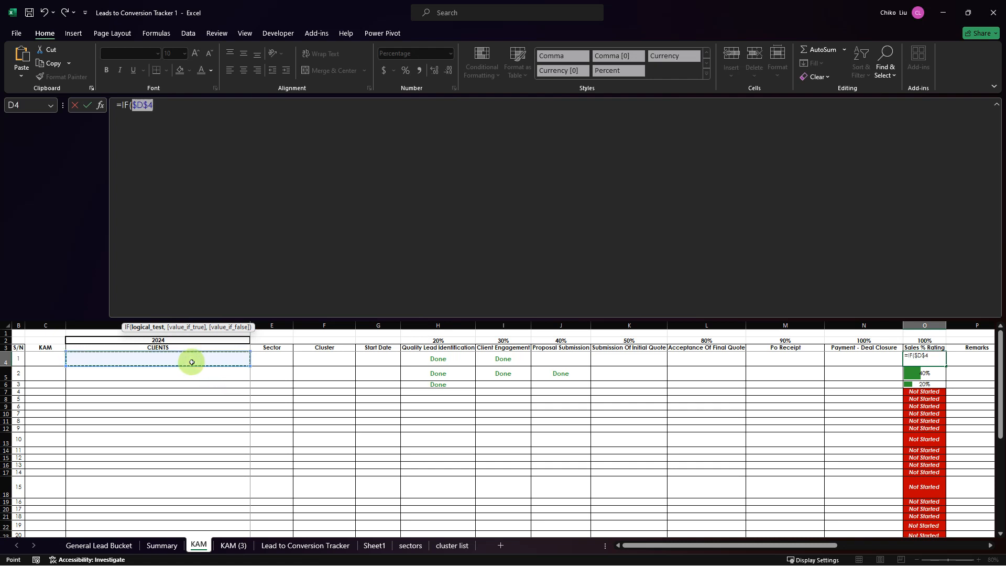
pyautogui.press('Right')
pyautogui.press('Left')
pyautogui.press('F4')
pyautogui.press('F4')
pyautogui.write('=')
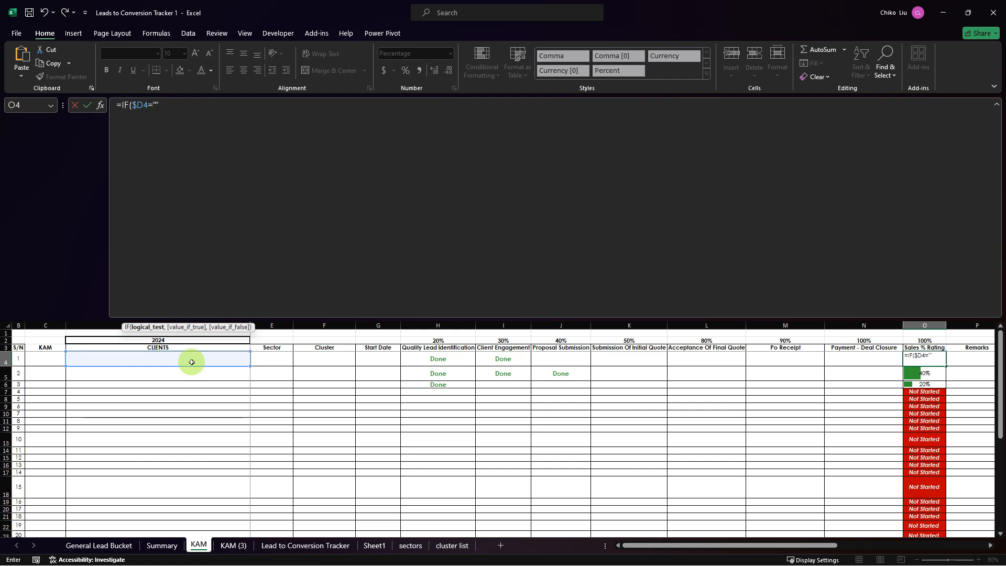
pyautogui.write('"",')
pyautogui.write(',')
pyautogui.press('Escape')
pyautogui.press('Left')
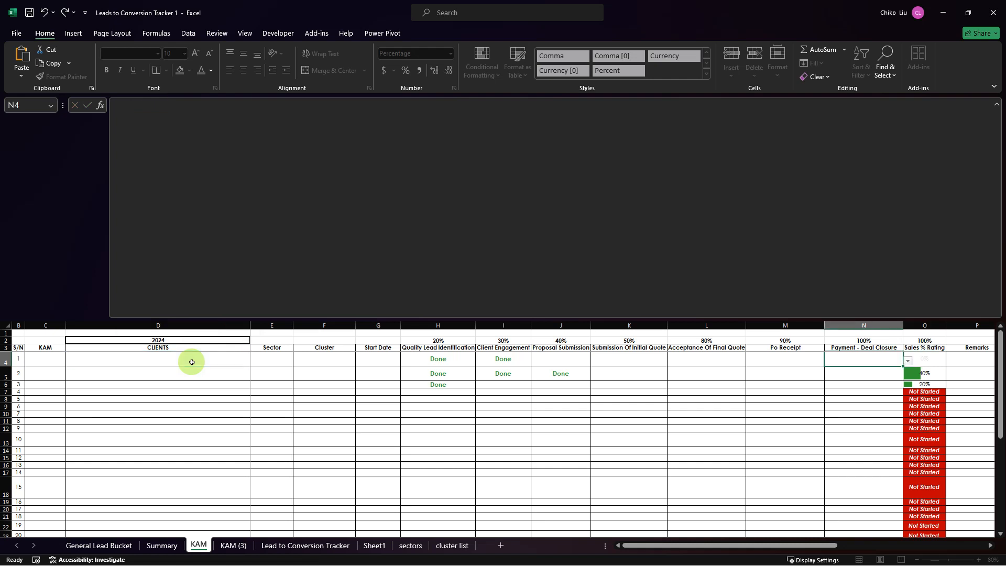
pyautogui.press('Right')
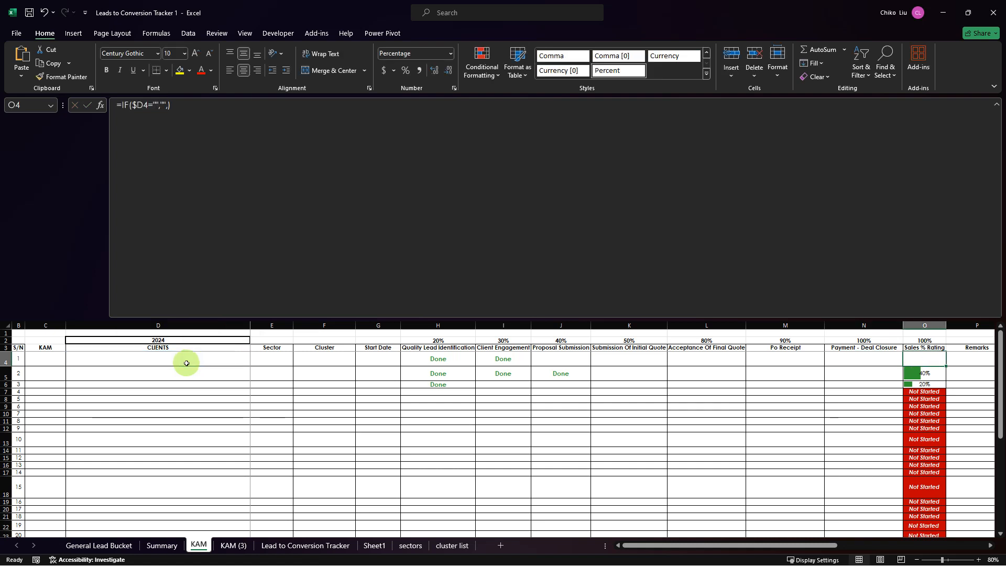
# Step: Insert the original nested IF(IFNA(IFS(...))) rating formula as the value-if-false argument of the blank-client check in O4
pyautogui.click(167, 105)
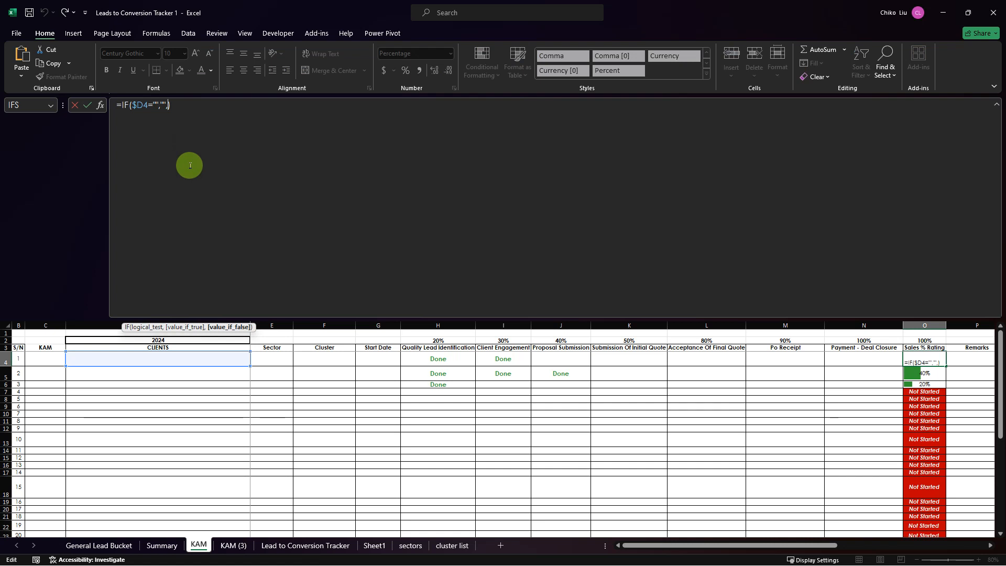
pyautogui.write('IF(IFNA(IFS( AND($H4="Done",$I4="Done",$J4="Done",$K4="Done",$L4="Done",$M4="Done",$N4="Done"),1, AND($H4="Done",$I4="Done",$J4="Done",$K4="Done",$L4="Done",$M4="Done"),0.9, AND($H4="Done",$I4="Done",$J4="Done",$K4="Done",$L4="Done"),0.8, AND($H4="Done",$I4="Done",$J4="Done",$K4="Done"),0.5, AND($H4="Done",$I4="Done",$J4="Done"),0.4, AND($H4="Done",$I4="Done"),0.3, $H4="Done",0.2 ),0)=0,"Not Started",(IFNA(IFS( AND($H4="Done",$I4="Done",$J4="Done",$K4="Done",$L4="Done",$M4="Done",$N4="Done"),1, AND($H4="Done",$I4="Done",$J4="Done",$K4="Done",$L4="Done",$M4="Done"),0.9, AND($H4="Done",$I4="Done",$J4="Done",$K4="Done",$L4="Done"),0.8, AND($H4="Done",$I4="Done",$J4="Done",$K4="Done"),0.5, AND($H4="Done",$I4="Done",$J4="Done"),0.4, AND($H4="Done",$I4="Done"),0.3, $H4="Done",0.2 ),0))')
pyautogui.press('Return')
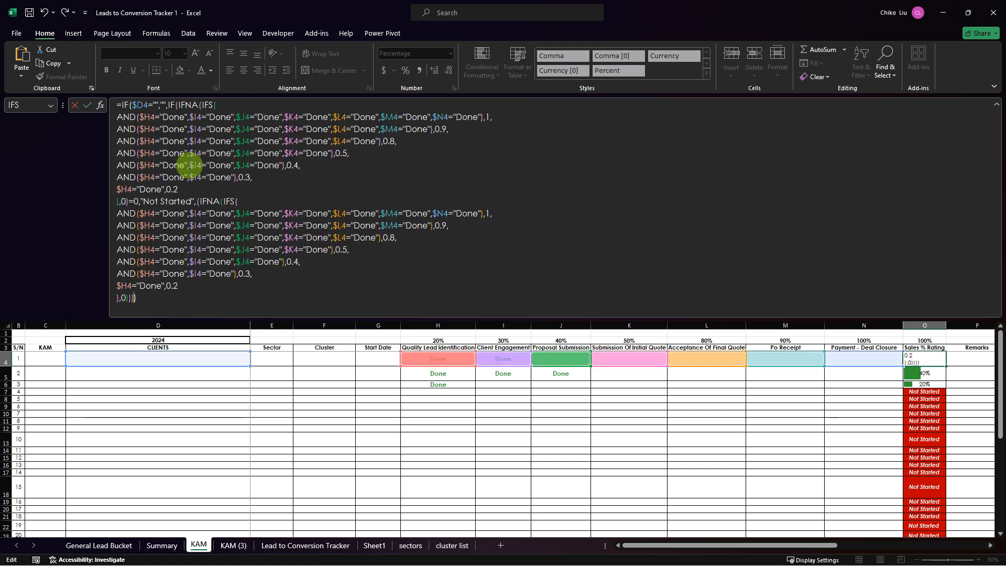
pyautogui.press('Up')
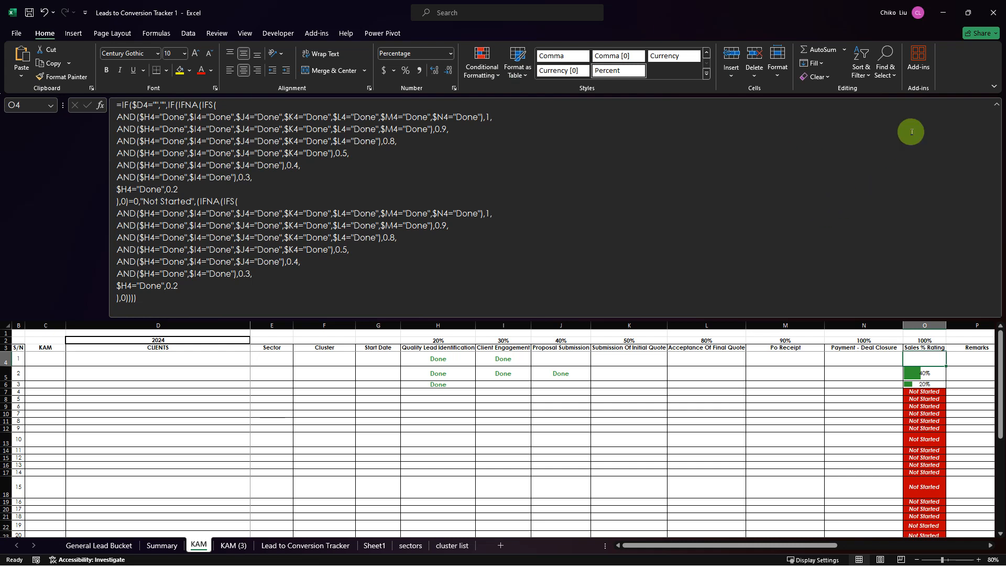
pyautogui.click(996, 104)
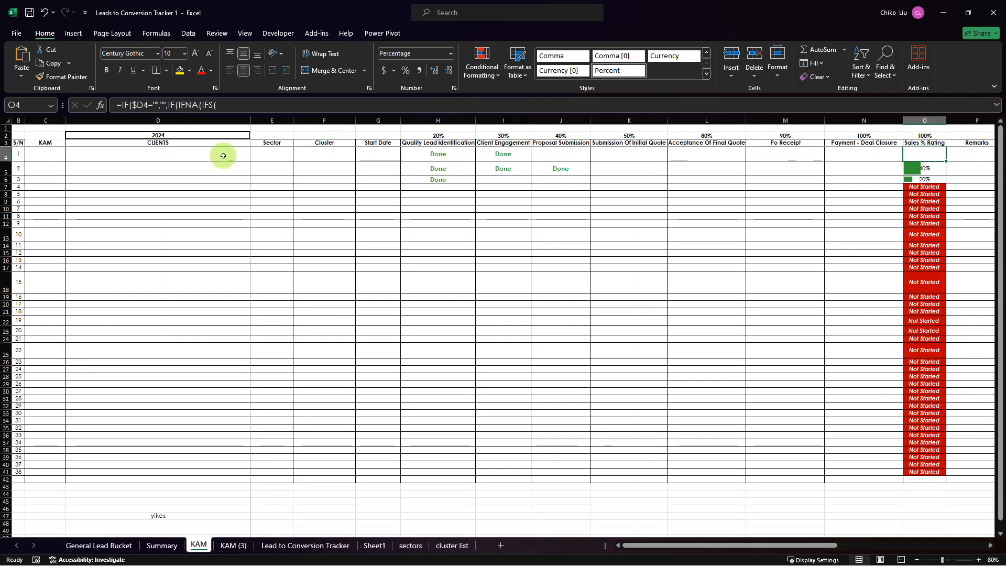
# Step: Test the O4 rating formula by entering xxx as the client in D4, and clear the entry again
pyautogui.click(220, 156)
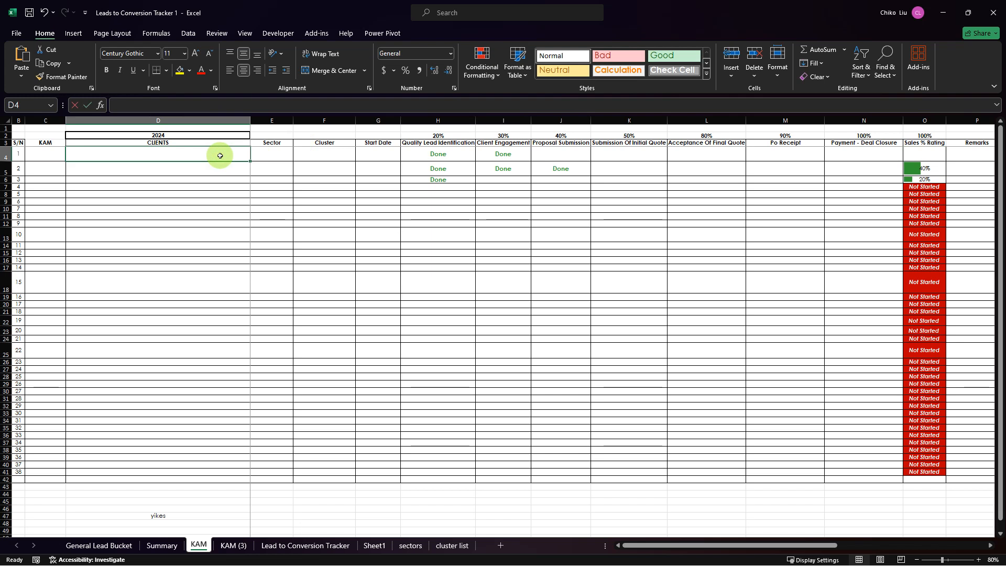
pyautogui.write('xxx')
pyautogui.press('Return')
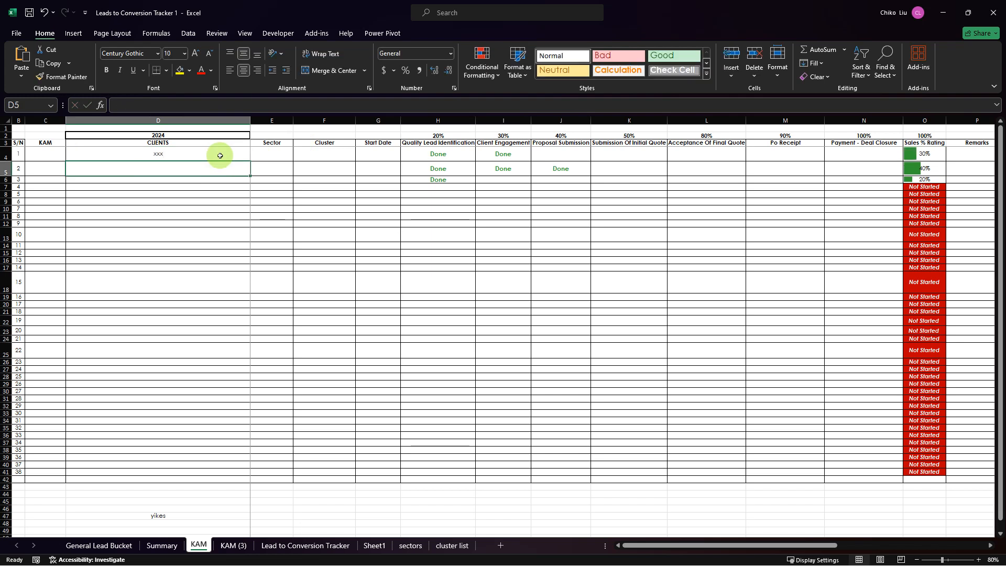
pyautogui.click(219, 151)
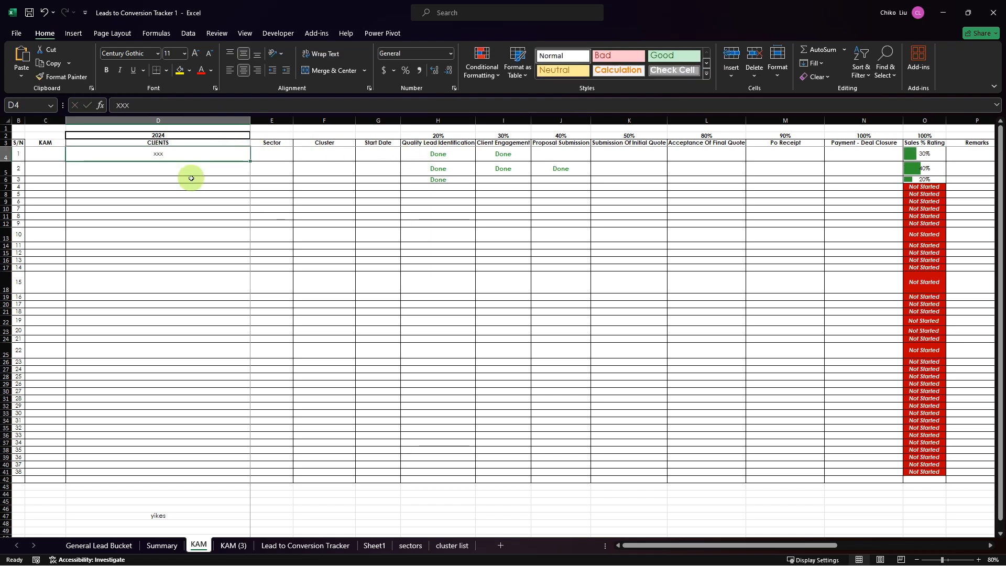
pyautogui.press('Delete')
# Step: Inspect the full Sales % Rating formula in O7 for the blank-client check
pyautogui.moveTo(935, 159); pyautogui.dragTo(927, 476)
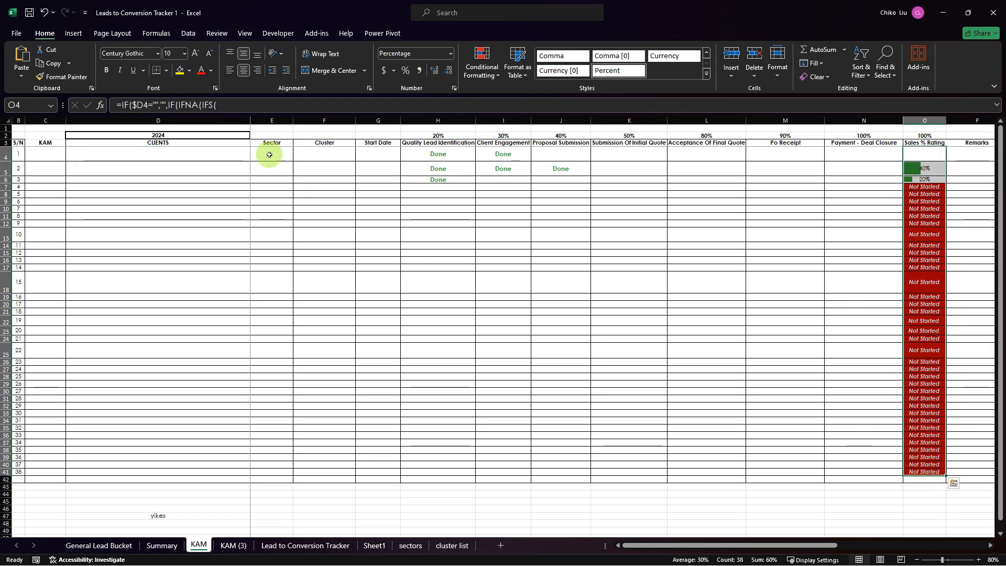
pyautogui.click(920, 187)
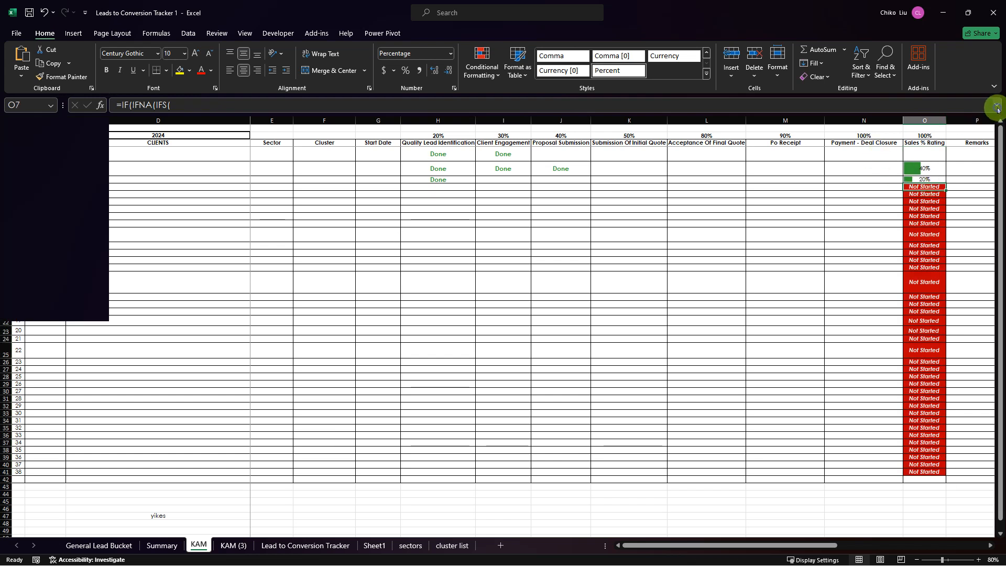
pyautogui.click(996, 108)
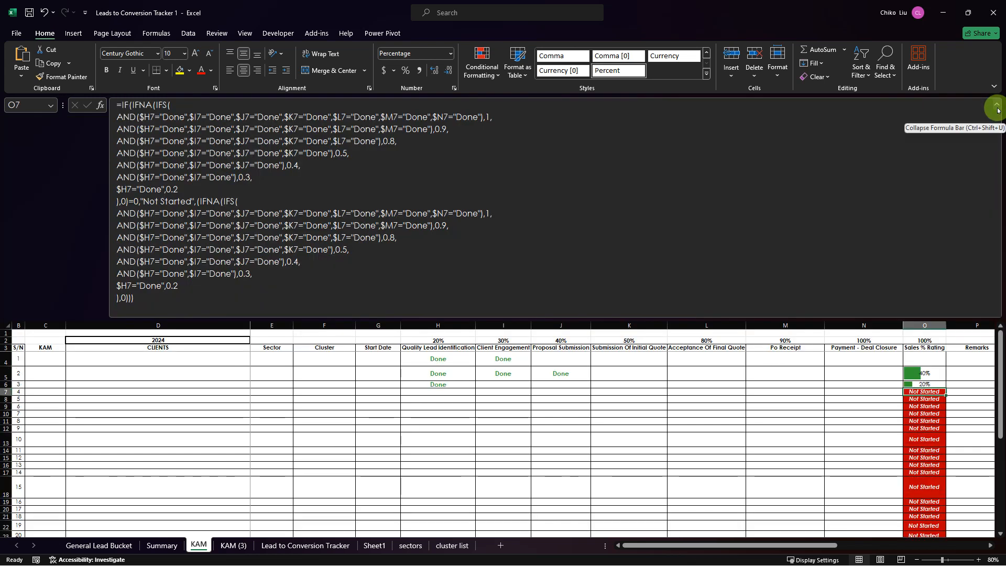
pyautogui.click(997, 108)
# Step: Apply the O4 formula with the blank-client check to the whole Sales % Rating range O4:O41
pyautogui.moveTo(922, 154); pyautogui.dragTo(924, 169)
pyautogui.moveTo(901, 313); pyautogui.dragTo(913, 469)
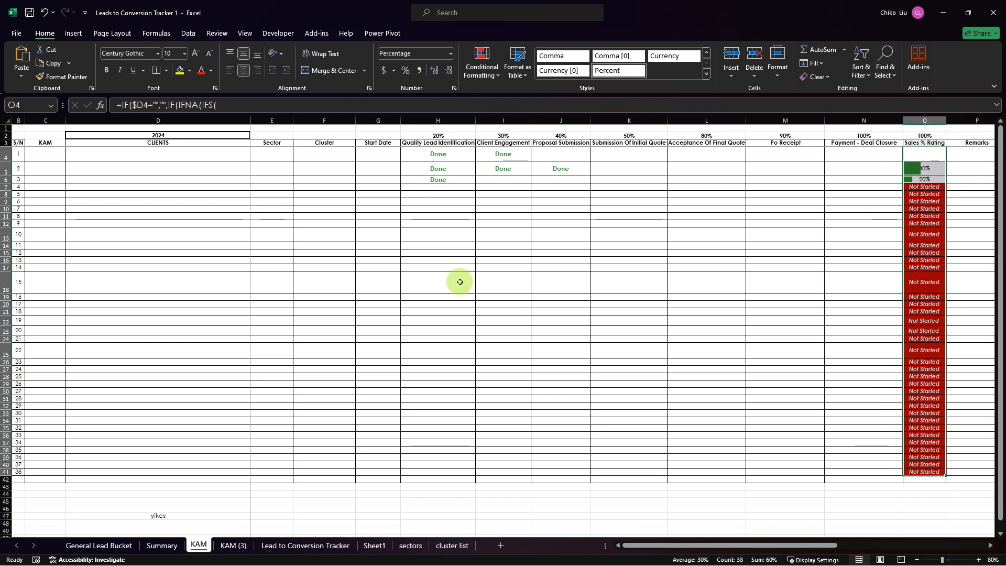
pyautogui.click(268, 105)
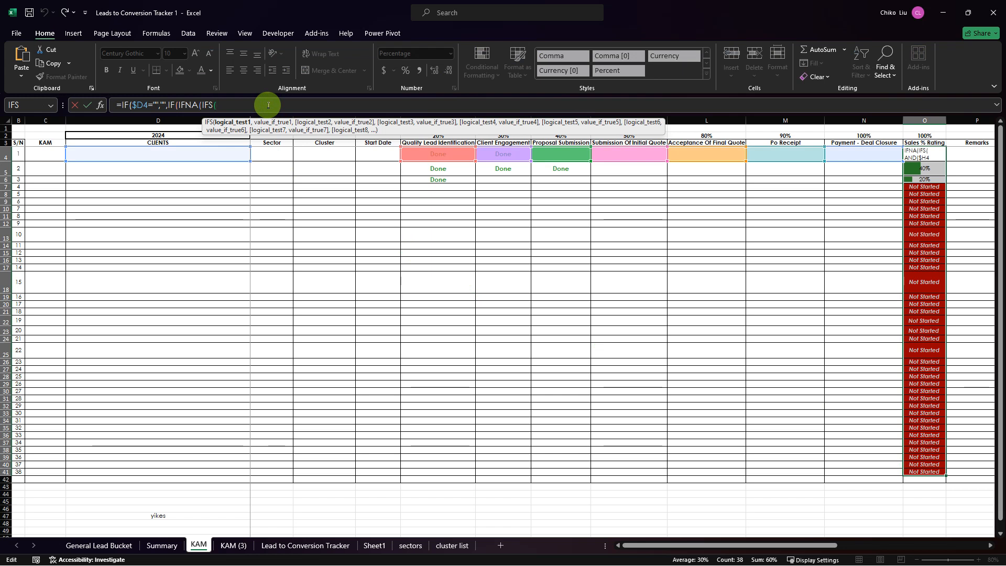
pyautogui.hotkey('ctrl', 'Return')
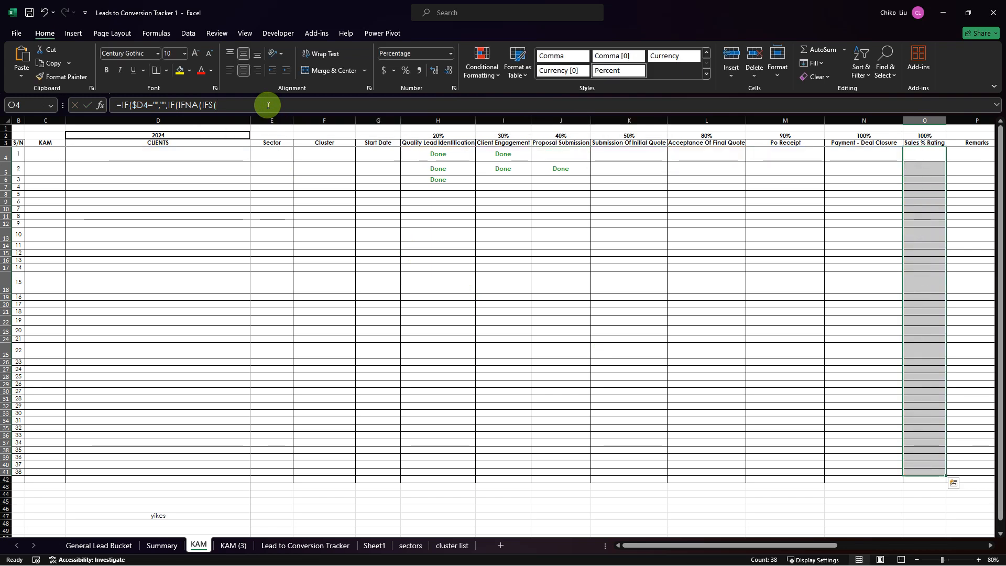
pyautogui.click(203, 155)
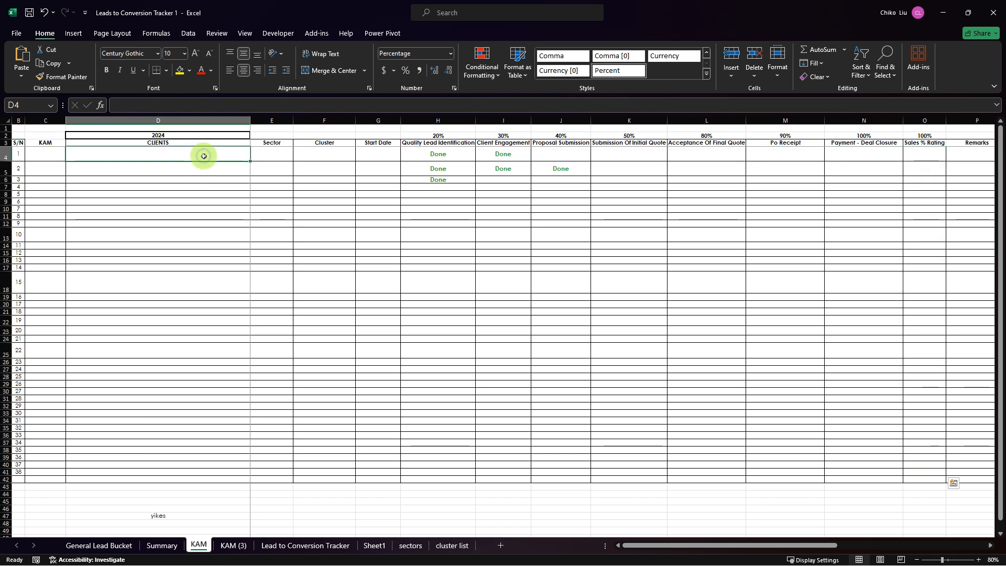
pyautogui.click(201, 187)
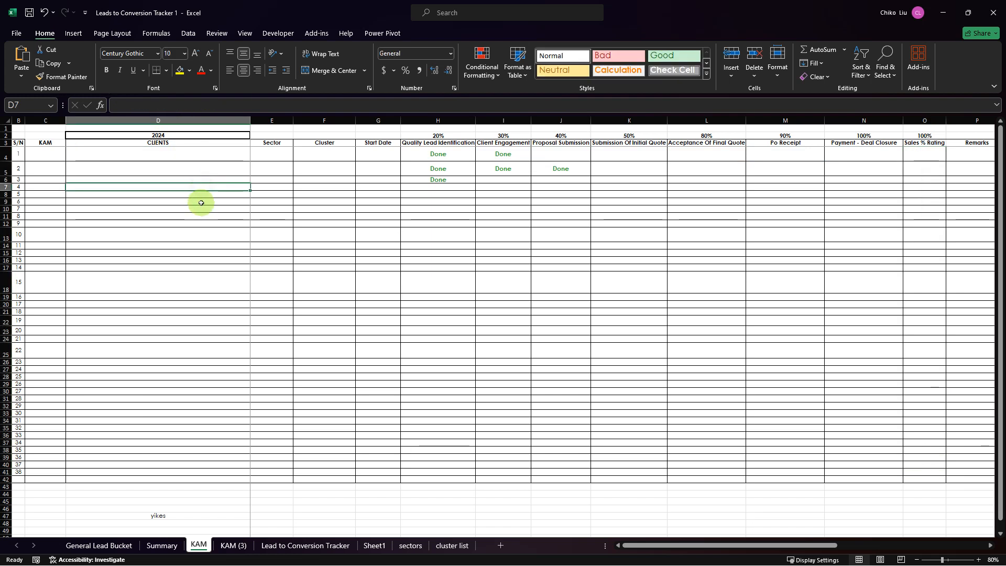
# Step: Check the first KAM row's Total and Clients formulas on the Summary sheet
pyautogui.click(161, 545)
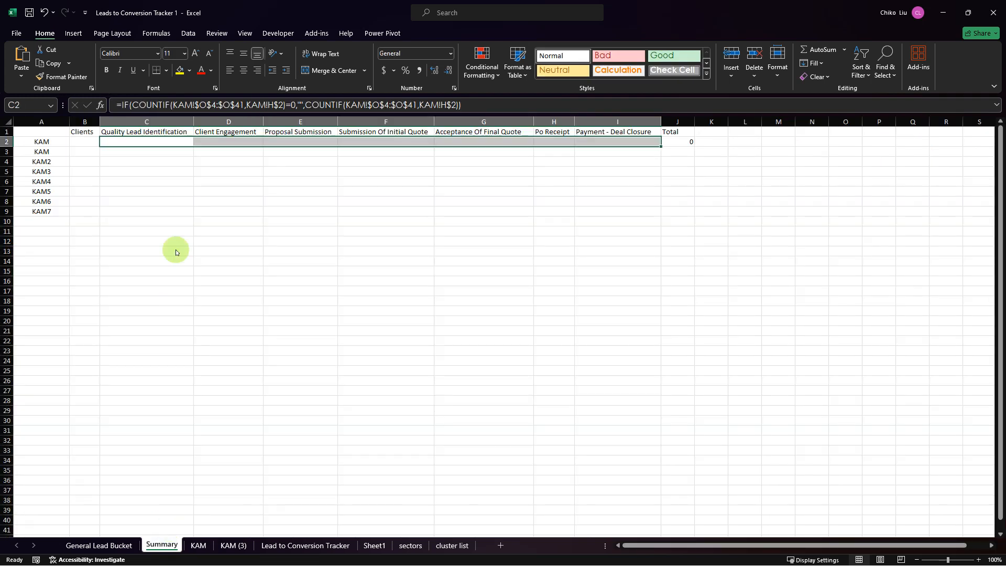
pyautogui.click(680, 140)
pyautogui.click(83, 141)
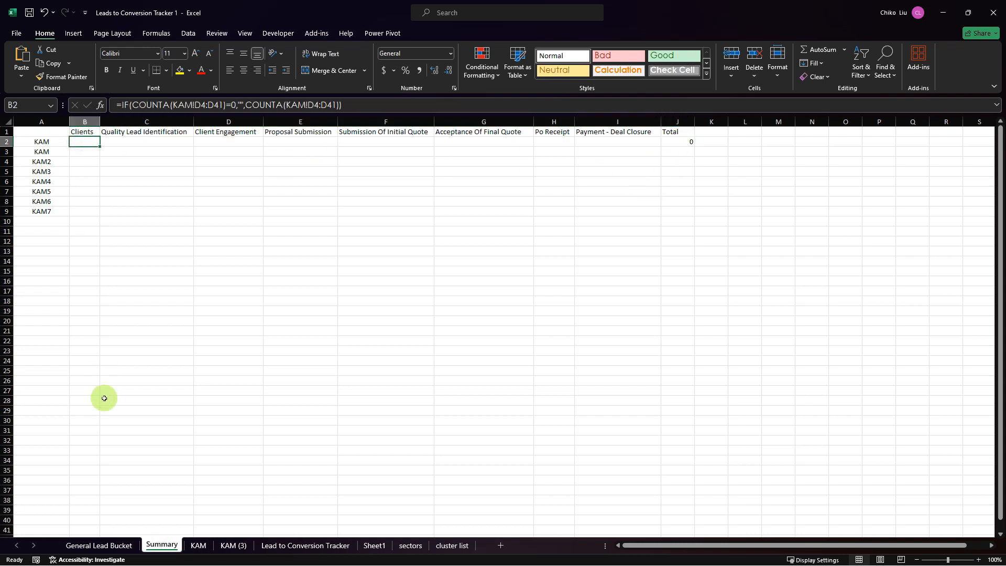
# Step: Enter xxx as the client in D4 of the KAM sheet and check the first KAM row's counts on the Summary sheet
pyautogui.click(198, 545)
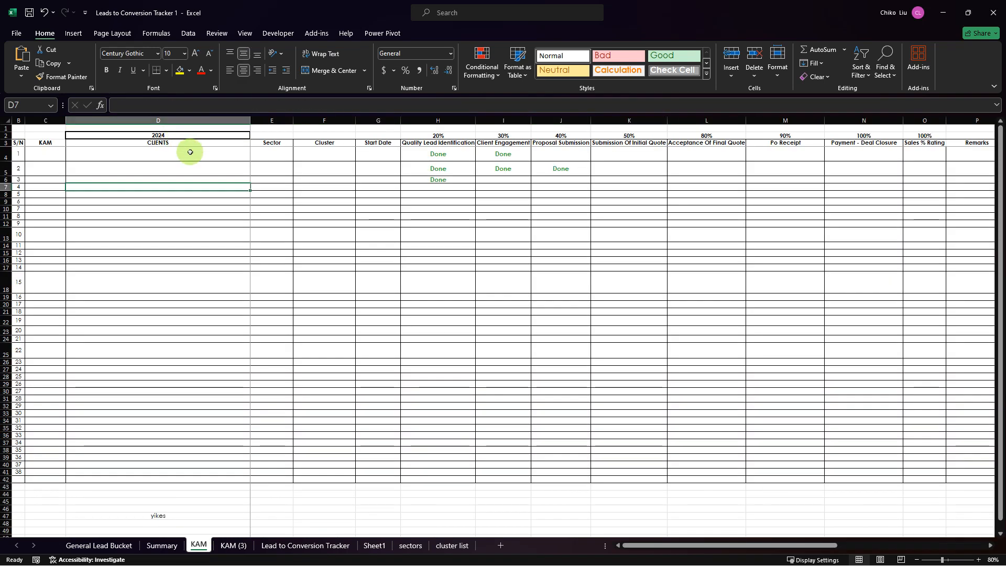
pyautogui.click(190, 152)
pyautogui.write('xxx')
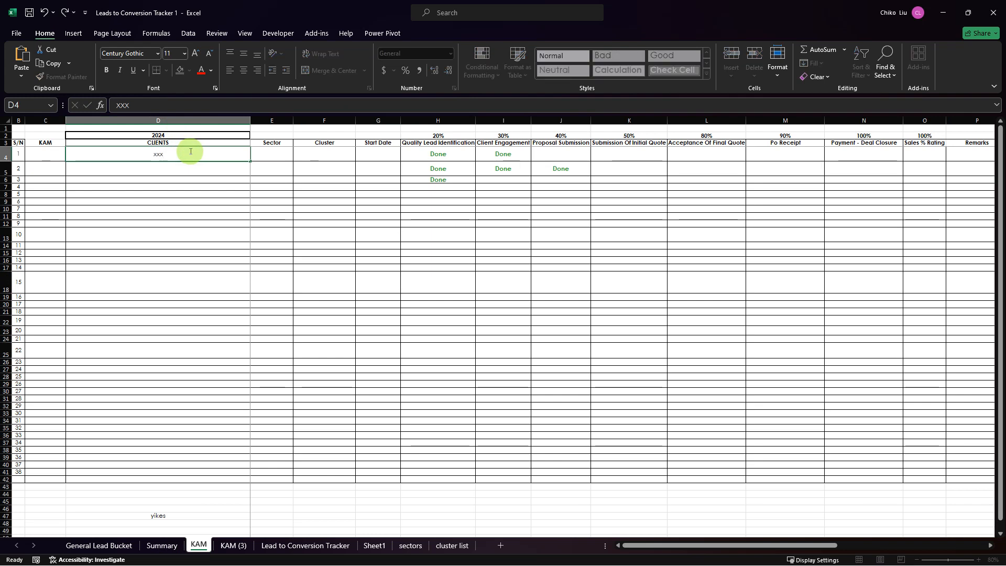
pyautogui.press('Return')
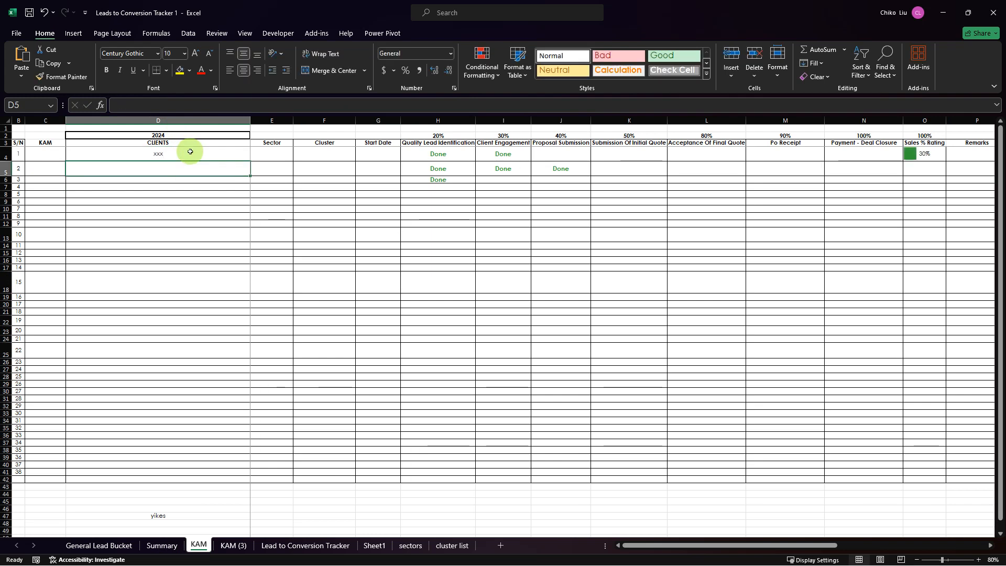
pyautogui.moveTo(426, 155); pyautogui.dragTo(498, 157)
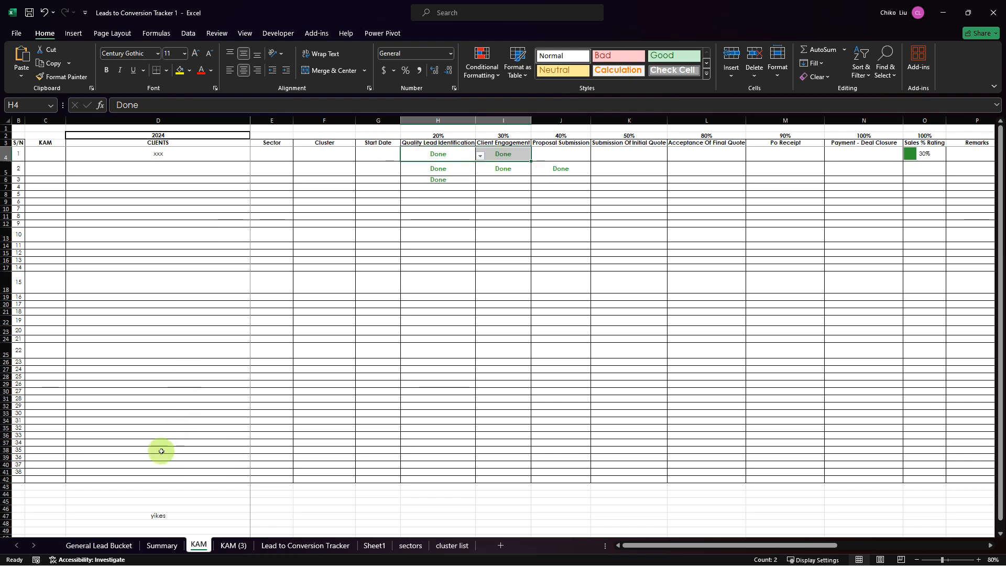
pyautogui.click(162, 545)
pyautogui.click(83, 142)
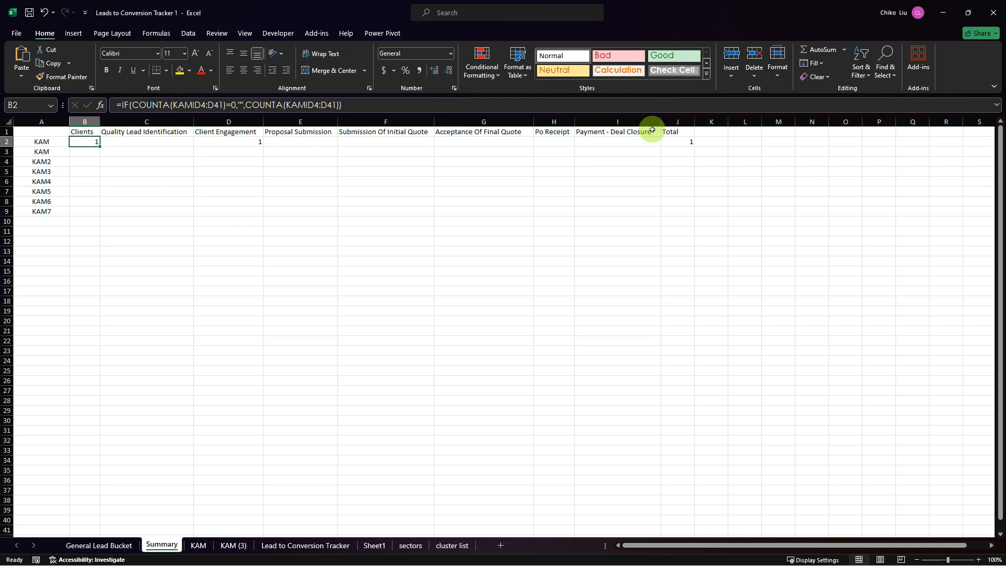
# Step: Center the contents of B1:J9 on the Summary sheet horizontally
pyautogui.moveTo(676, 133); pyautogui.dragTo(89, 212)
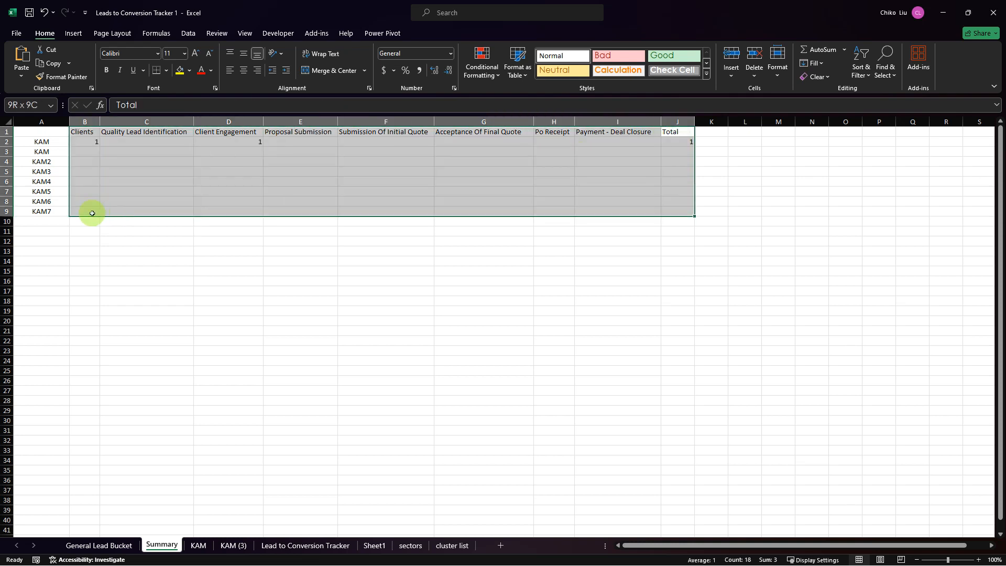
pyautogui.click(244, 69)
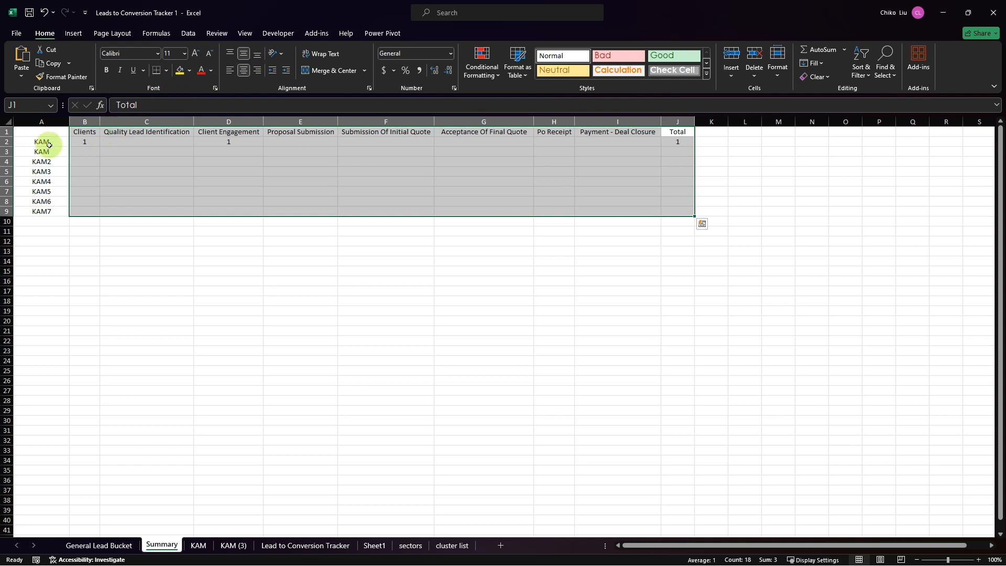
pyautogui.click(85, 143)
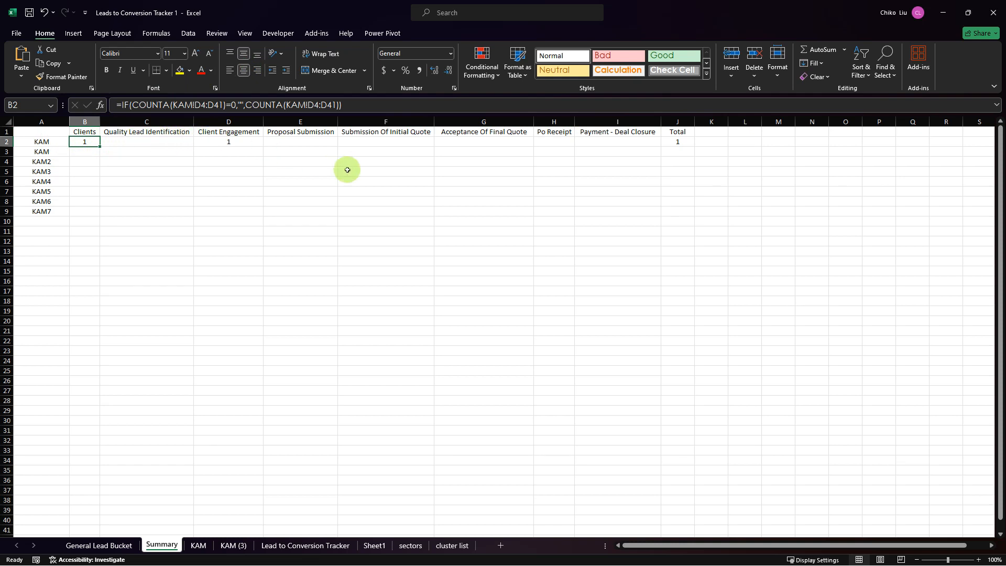
# Step: Enter the clients yyyy, zzzz and xyz in D5:D7 of the KAM sheet
pyautogui.click(198, 544)
pyautogui.click(229, 167)
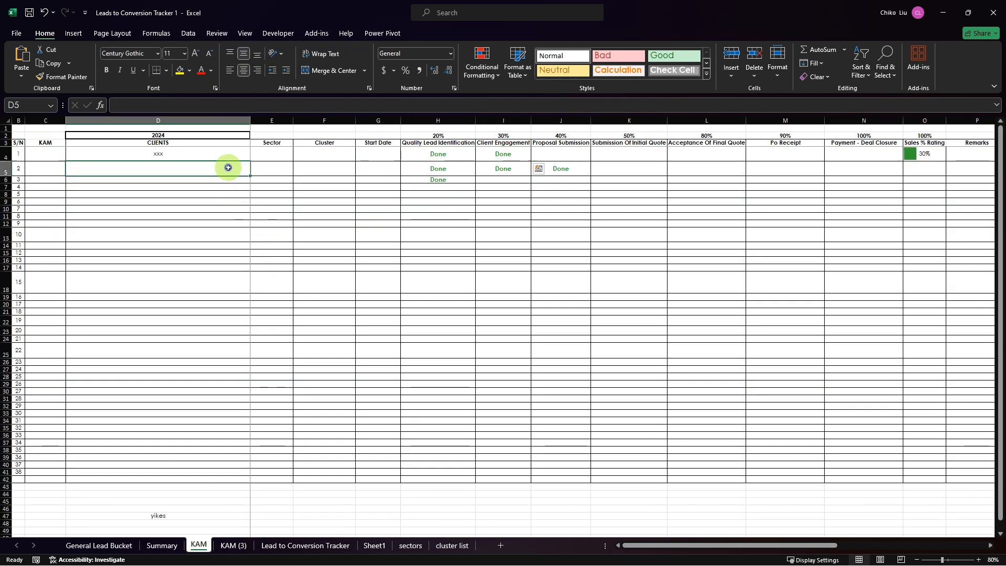
pyautogui.write('yyyy')
pyautogui.press('Return')
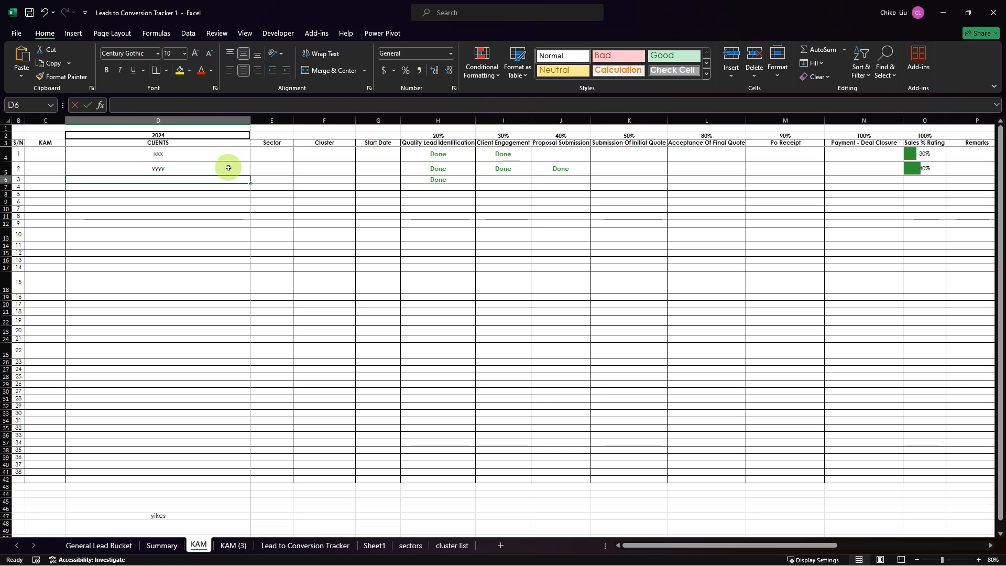
pyautogui.write('zzzz')
pyautogui.press('Return')
pyautogui.write('xxx')
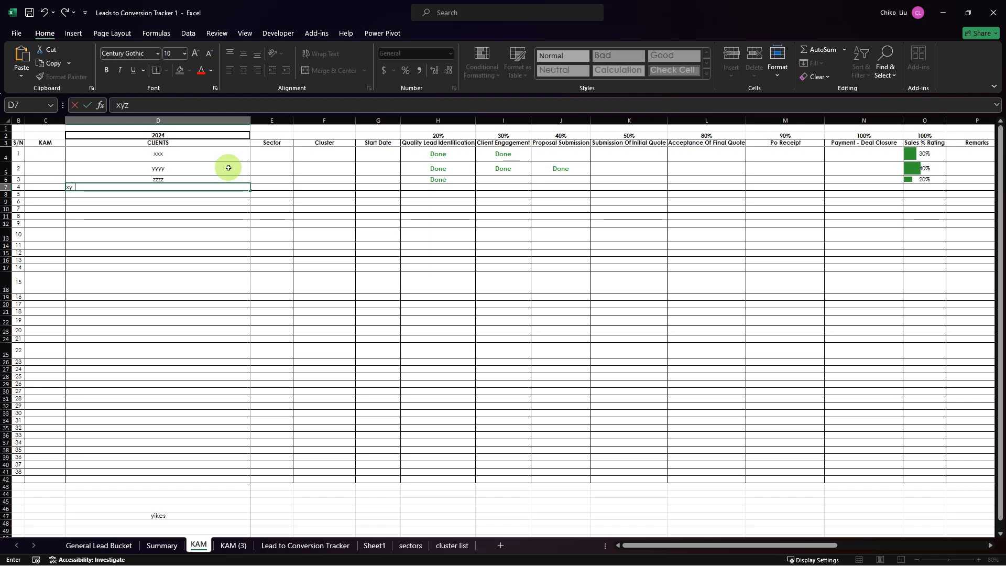
pyautogui.press('Return')
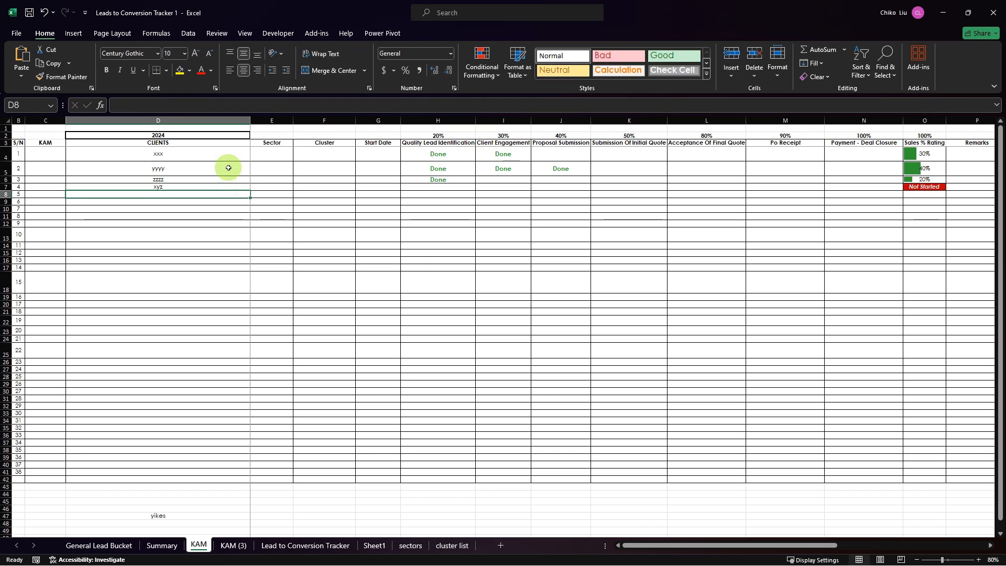
# Step: Check the xyz client's rating in O7 and compare the KAM client list with the Summary sheet's stage counts and Total
pyautogui.click(193, 184)
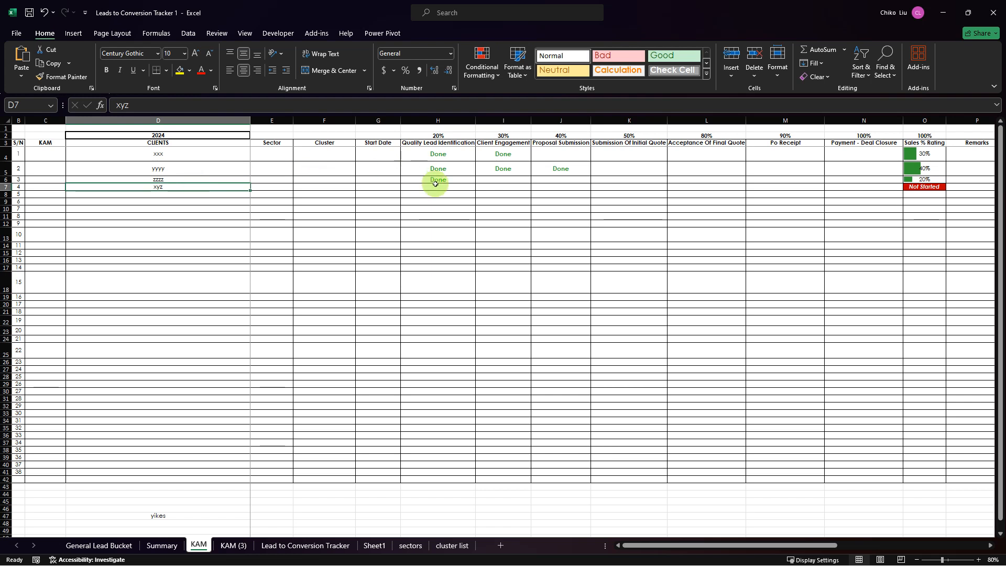
pyautogui.click(929, 187)
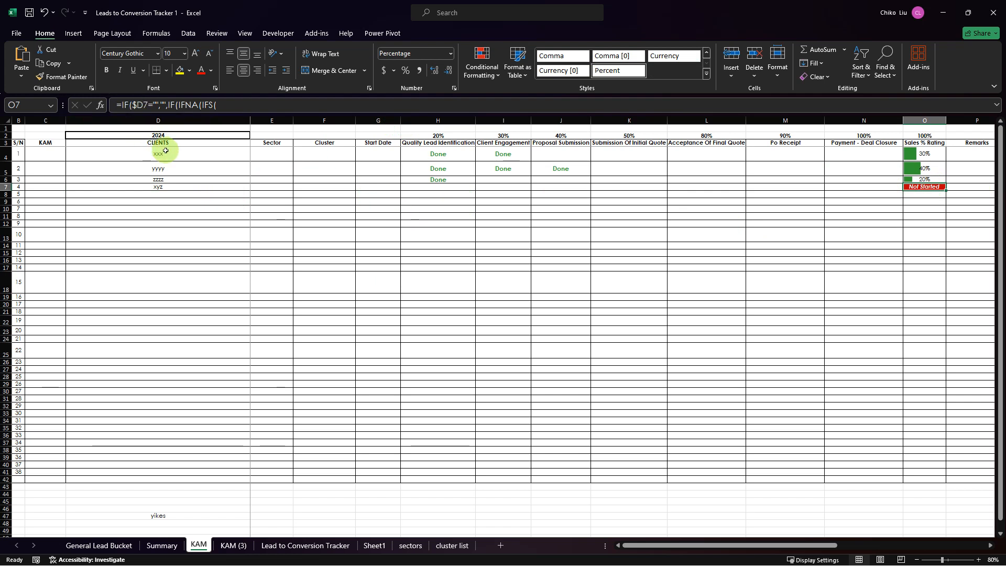
pyautogui.moveTo(166, 157); pyautogui.dragTo(161, 187)
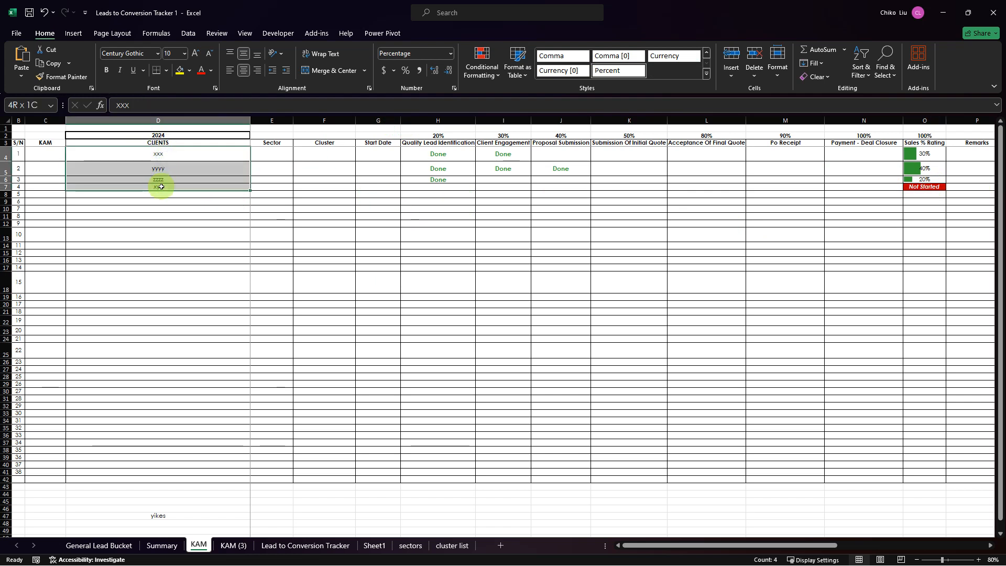
pyautogui.click(161, 545)
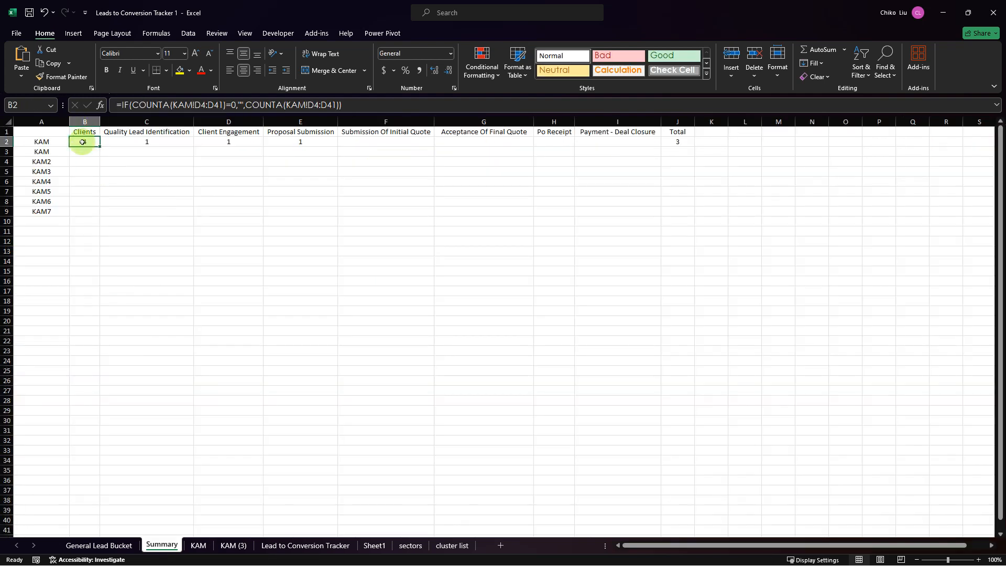
pyautogui.moveTo(156, 141); pyautogui.dragTo(295, 143)
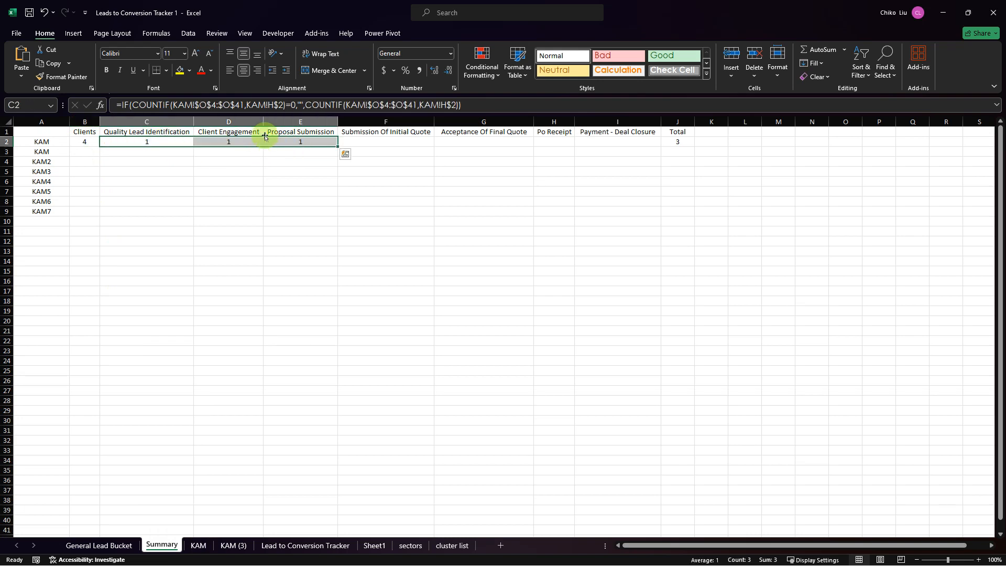
pyautogui.click(676, 139)
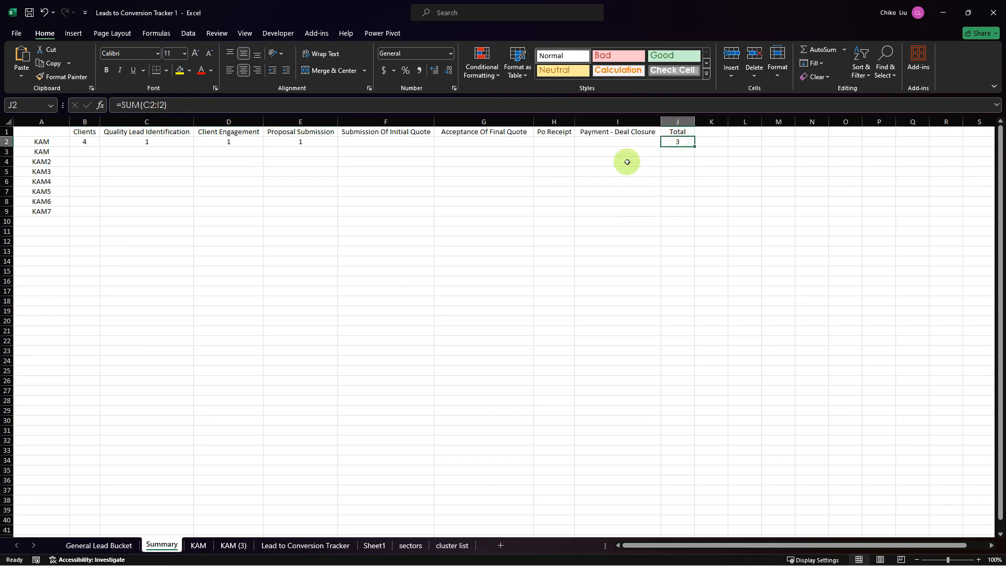
pyautogui.click(198, 544)
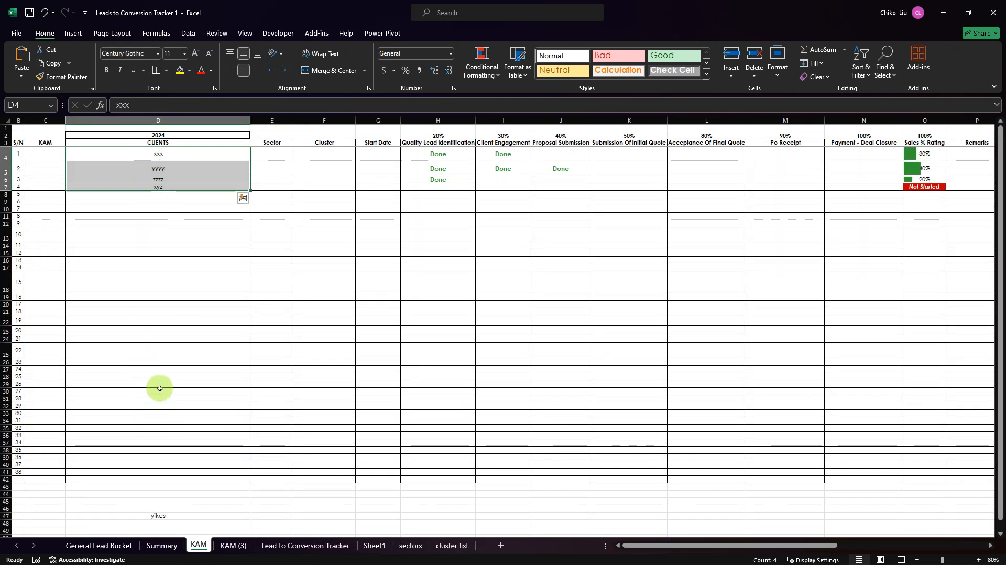
# Step: Add a "Not started" header in K1 of the Summary sheet and auto-fit the widths of columns K and J
pyautogui.click(162, 545)
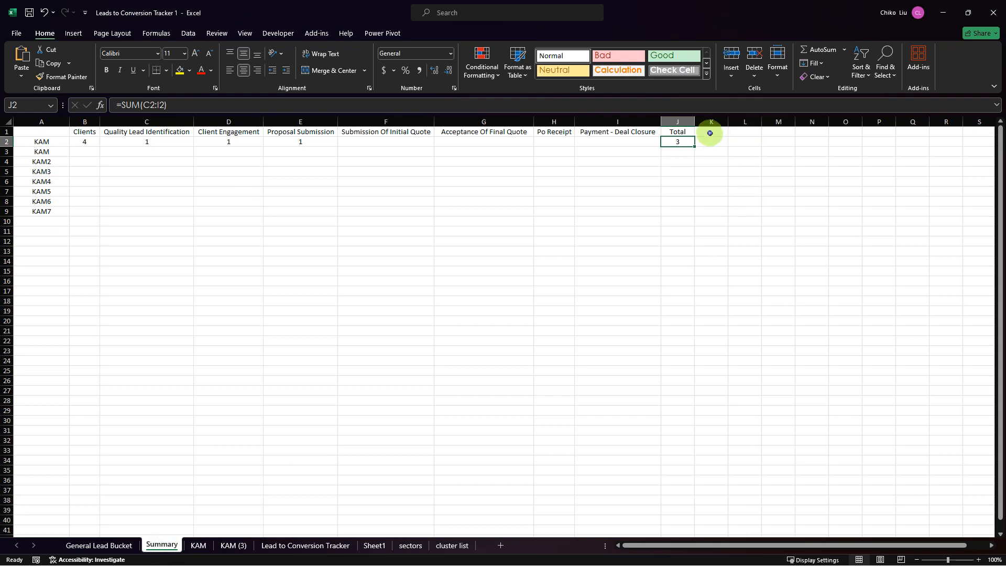
pyautogui.click(710, 133)
pyautogui.write('Not started')
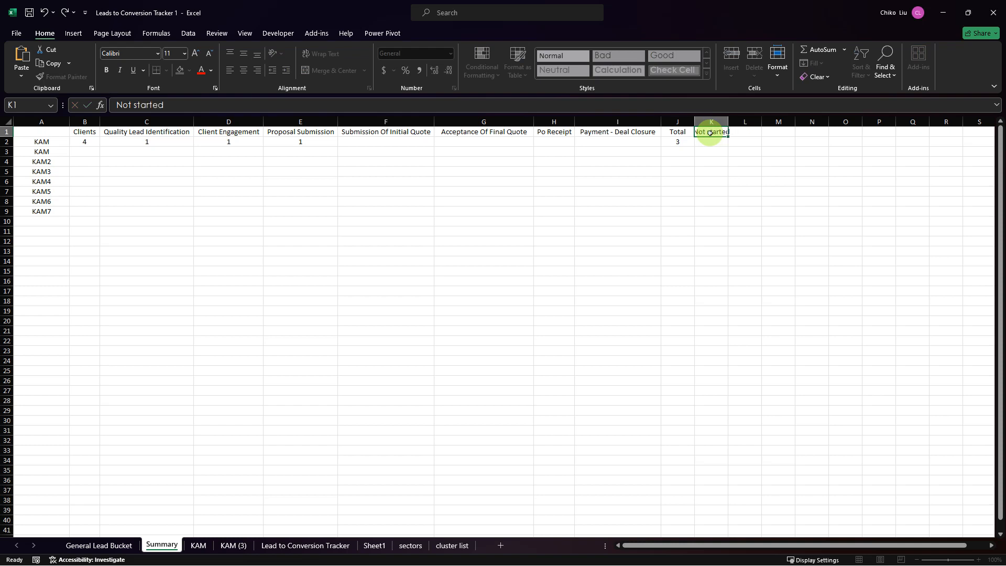
pyautogui.press('Return')
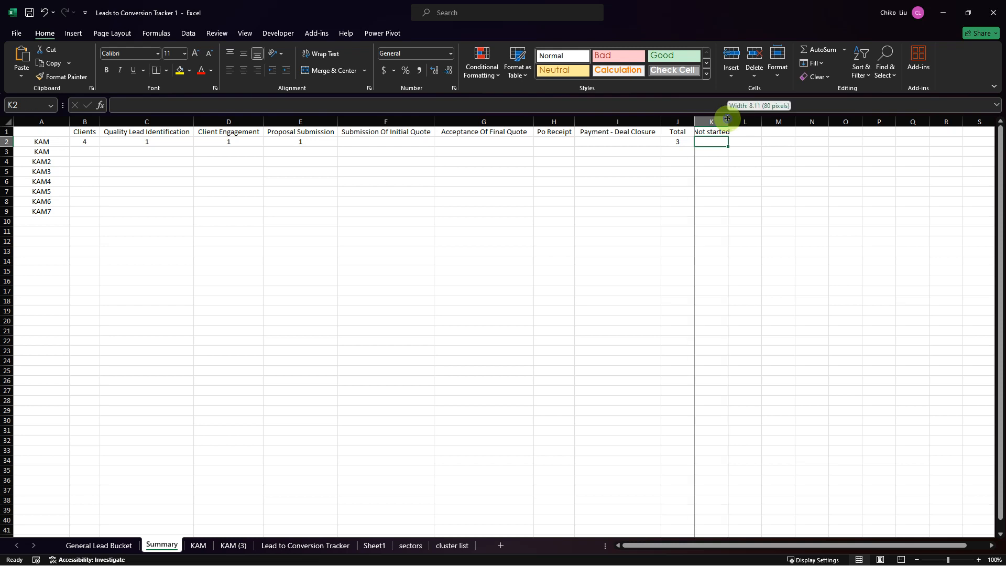
pyautogui.doubleClick(728, 119)
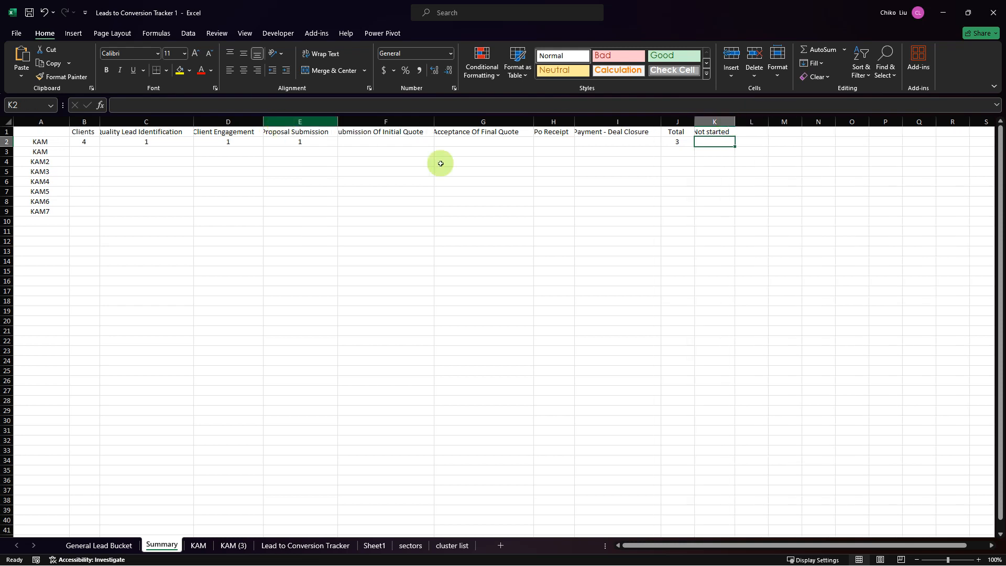
pyautogui.doubleClick(691, 121)
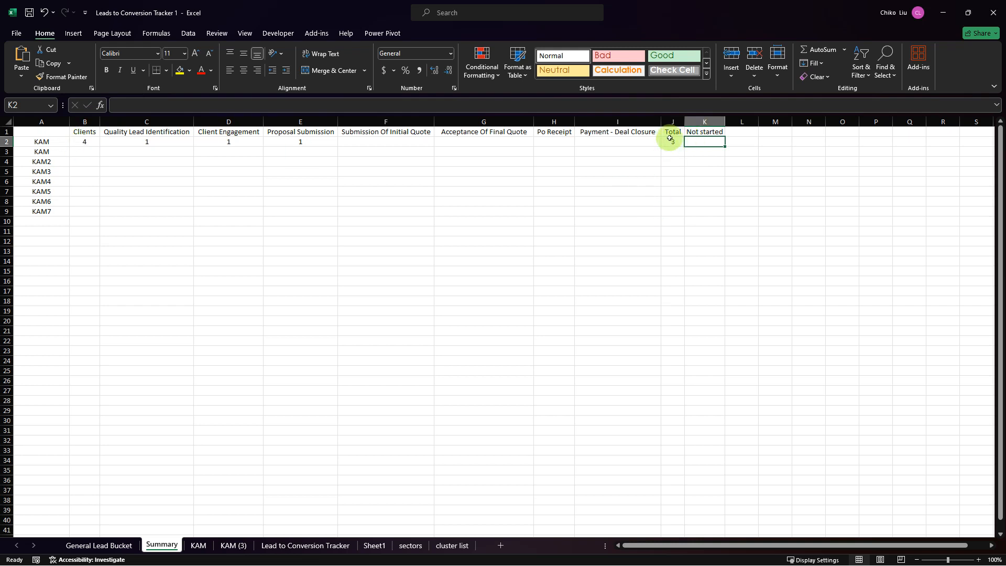
# Step: Calculate the first KAM's not-started clients in K2 with the formula =B2-J2
pyautogui.click(79, 143)
pyautogui.click(713, 143)
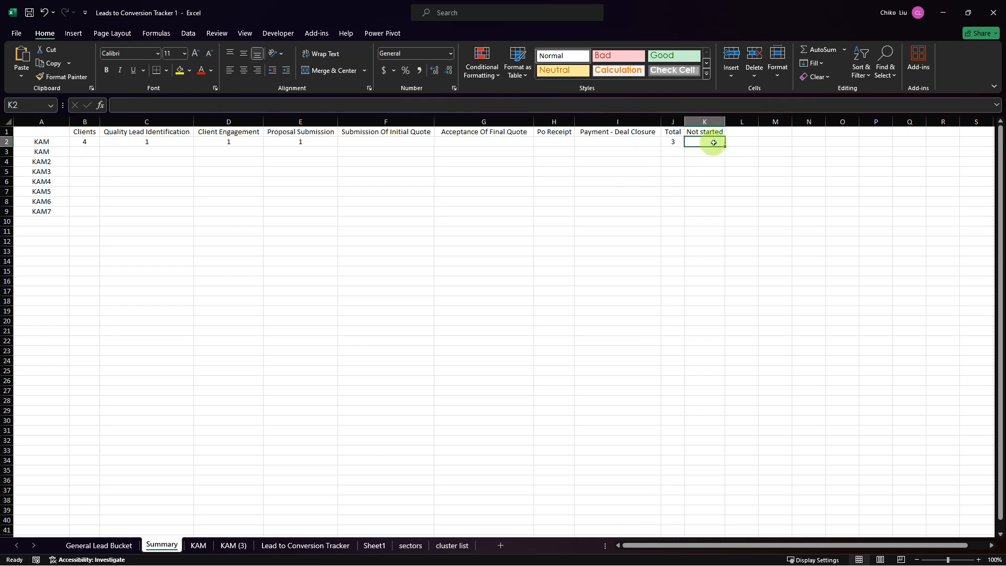
pyautogui.write('=B2')
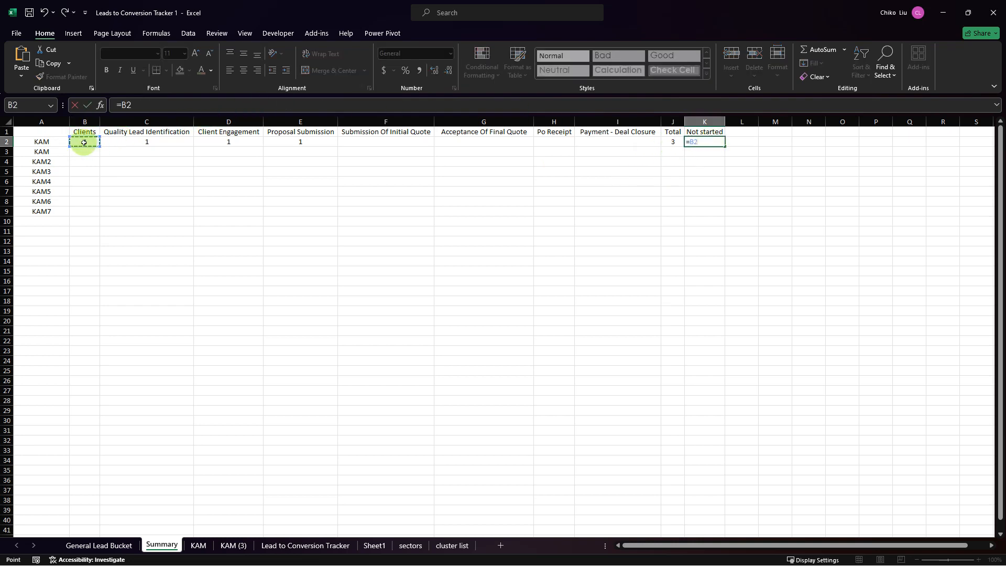
pyautogui.write('-')
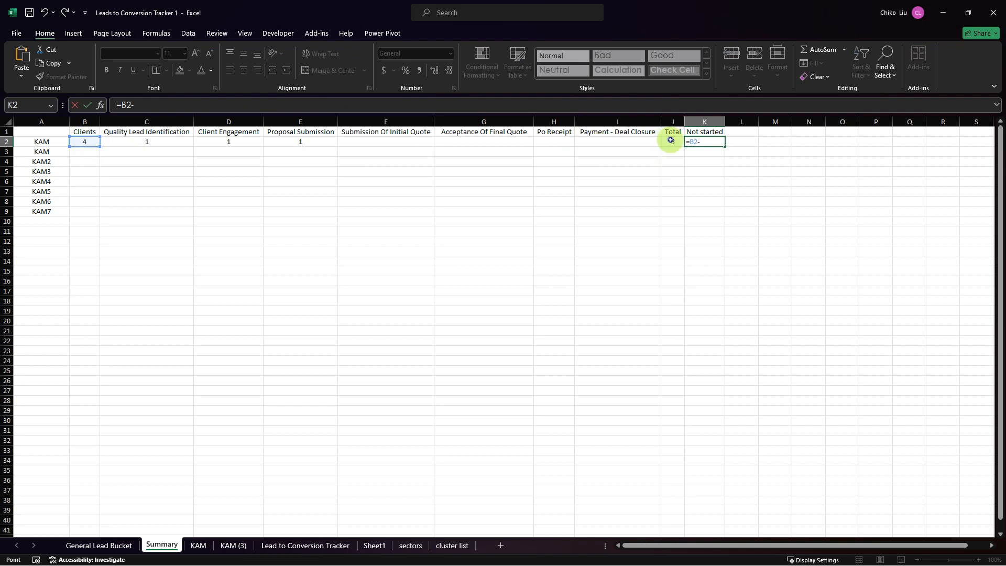
pyautogui.press('Return')
pyautogui.click(698, 143)
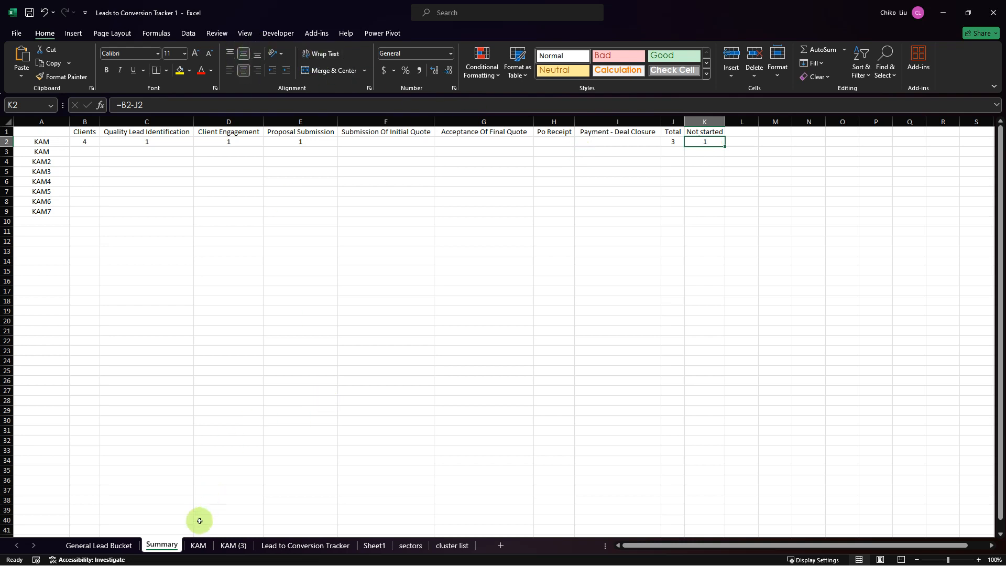
# Step: Fill the sample clients from D4:D7 of the KAM sheet down to D41 and check the Summary sheet's counts
pyautogui.click(198, 545)
pyautogui.moveTo(197, 154); pyautogui.dragTo(227, 470)
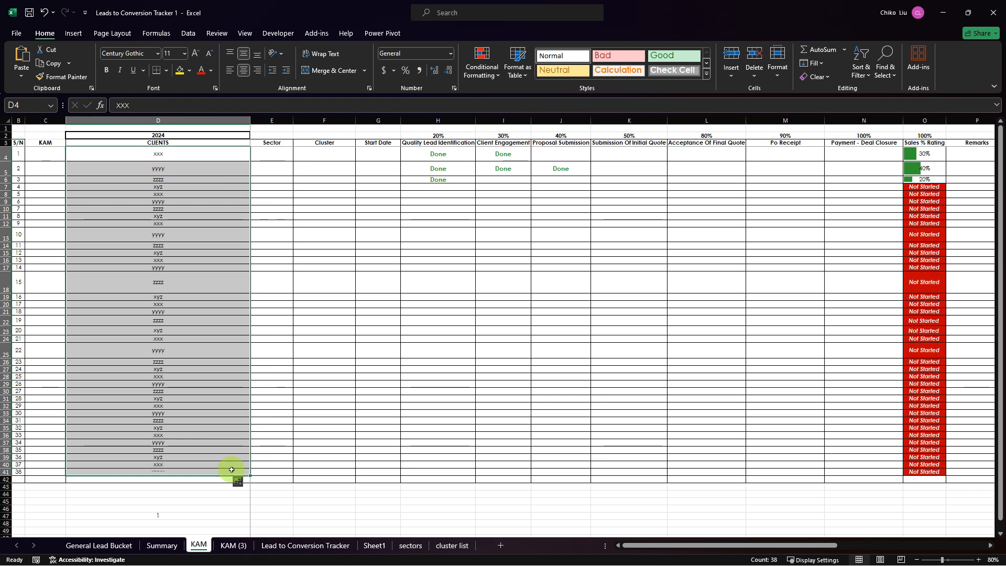
pyautogui.click(157, 546)
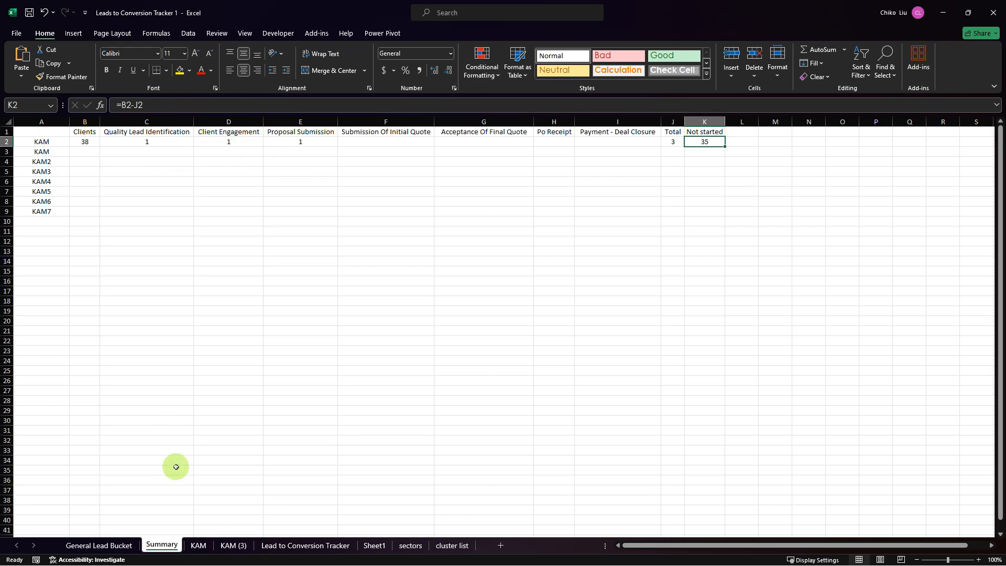
# Step: Fill the Done status in the KAM sheet's Quality Lead Identification column from H6 down to H17
pyautogui.click(199, 545)
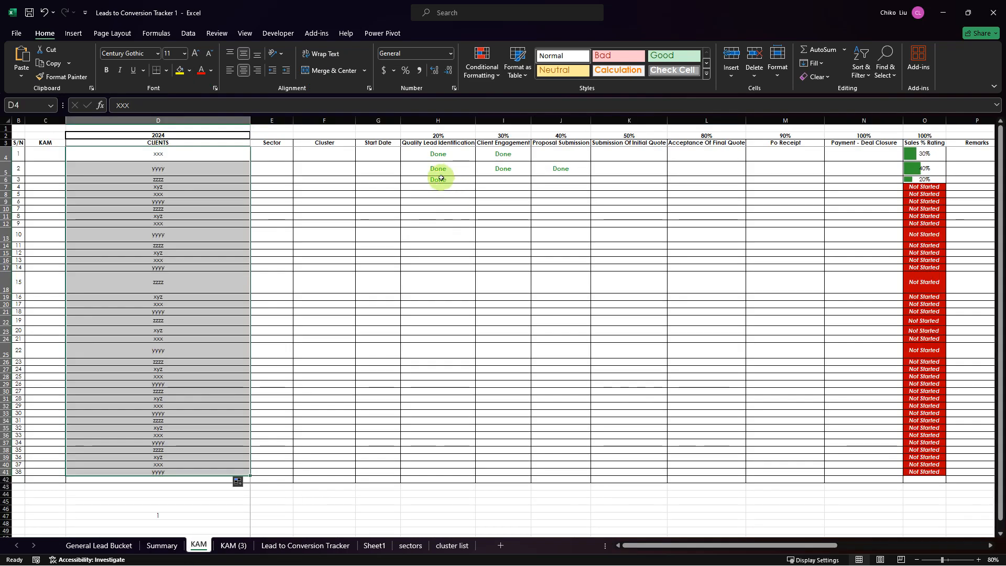
pyautogui.click(441, 179)
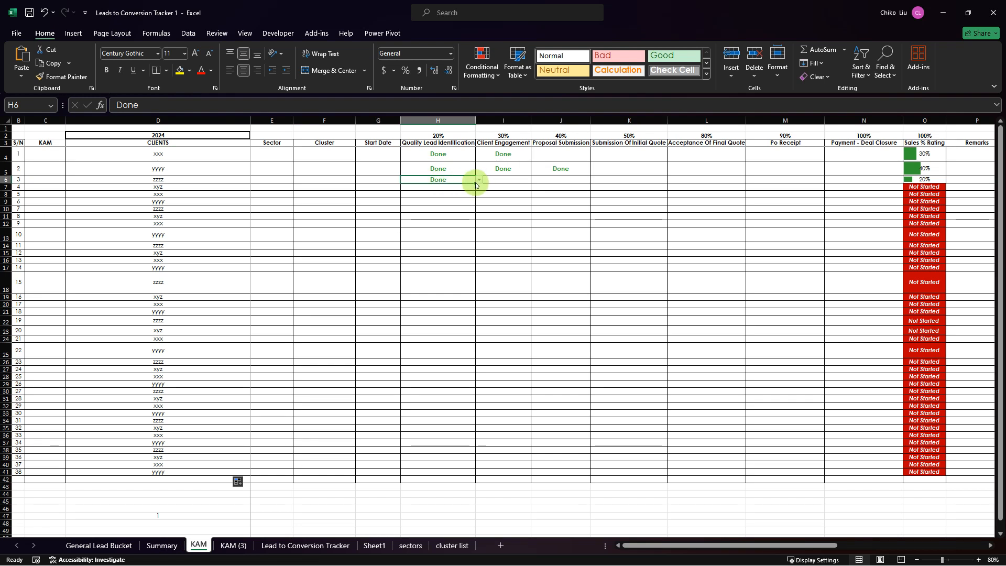
pyautogui.moveTo(475, 183); pyautogui.dragTo(476, 270)
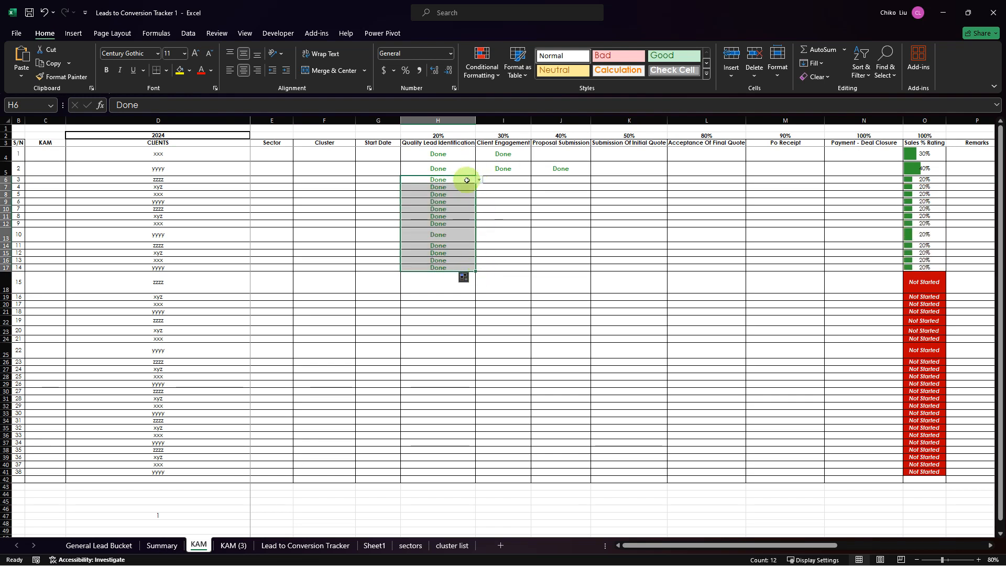
# Step: Extend the Done statuses from column H across to column L in rows 7-10, column N in rows 11-12, and column I in rows 14-15
pyautogui.moveTo(464, 187); pyautogui.dragTo(729, 188)
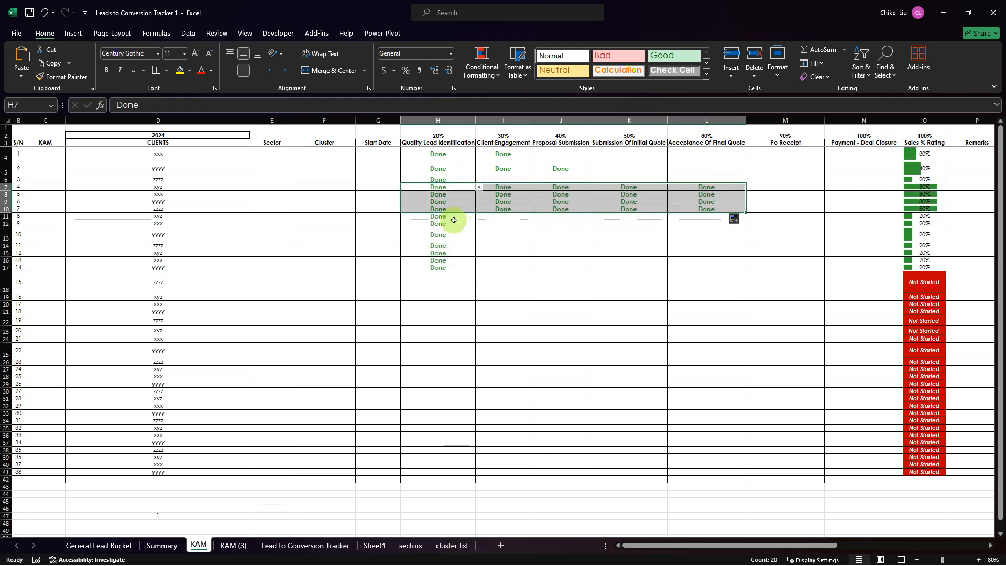
pyautogui.moveTo(453, 218); pyautogui.dragTo(874, 220)
pyautogui.moveTo(449, 244); pyautogui.dragTo(526, 248)
# Step: Fill the Done status from H17 across to the Po Receipt column and down to row 18
pyautogui.click(451, 268)
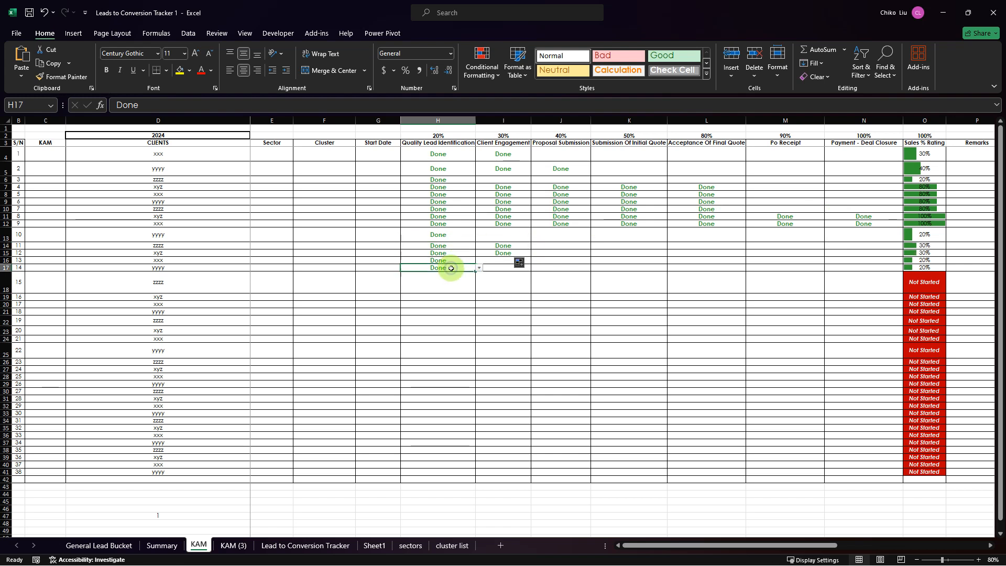
pyautogui.click(477, 268)
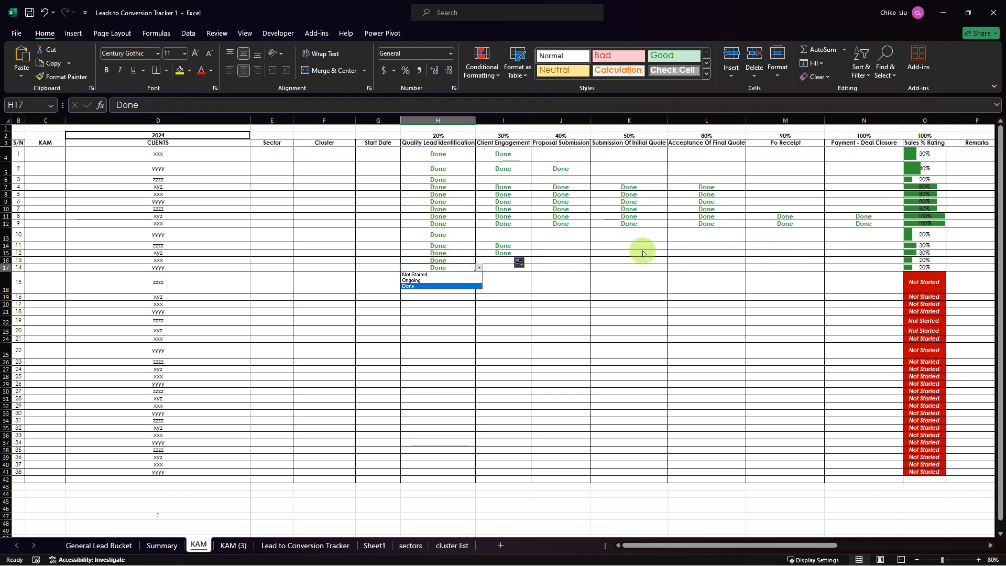
pyautogui.click(456, 269)
pyautogui.moveTo(475, 271); pyautogui.dragTo(820, 290)
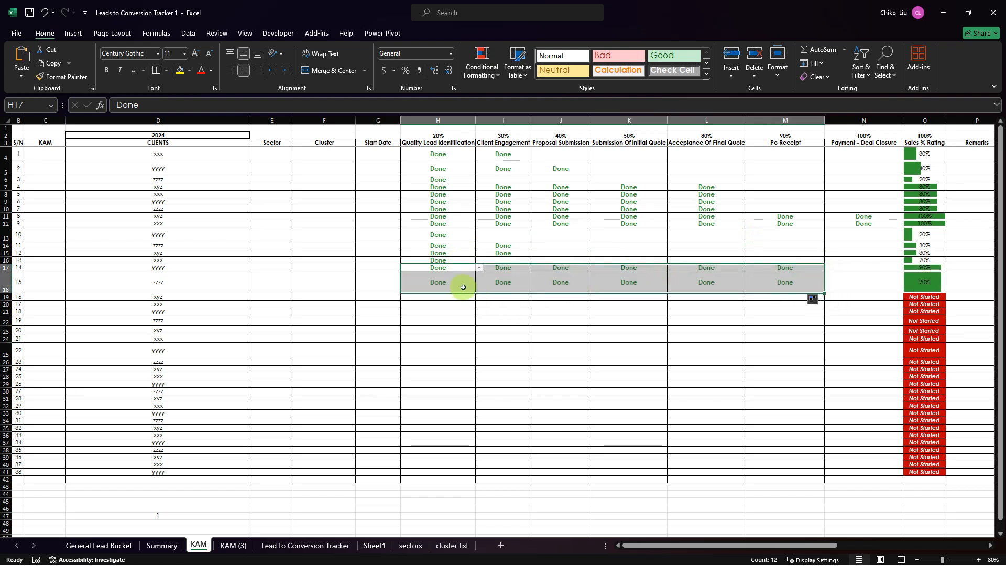
# Step: Copy the Done statuses from H18:M18 into row 25 and clear the Po Receipt status in M25
pyautogui.click(454, 282)
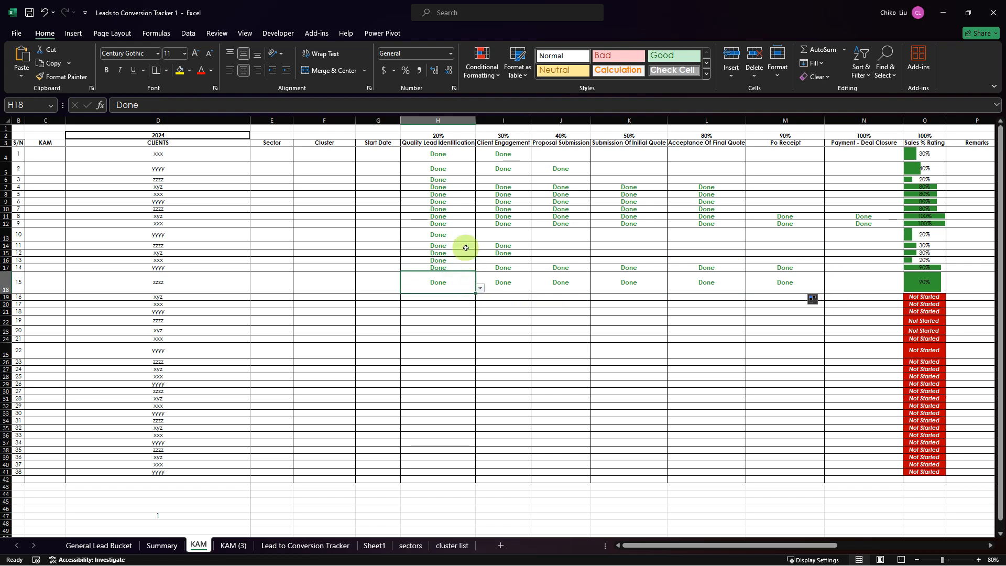
pyautogui.hotkey('ctrl', 'shift', 'Right')
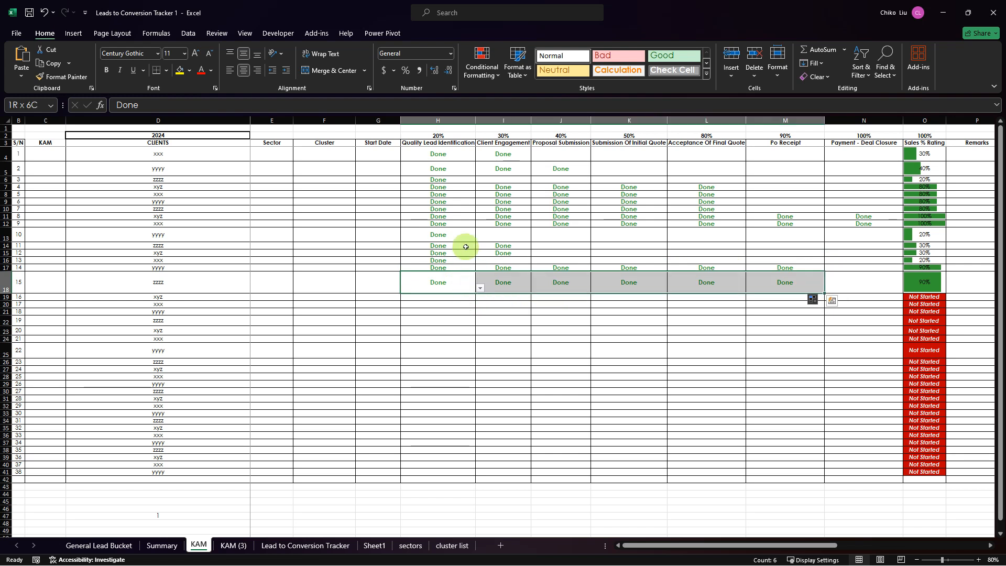
pyautogui.hotkey('ctrl', 'c')
pyautogui.press('Down')
pyautogui.press('Down')
pyautogui.press('Down')
pyautogui.press('Down')
pyautogui.press('Down')
pyautogui.press('Down')
pyautogui.press('Down')
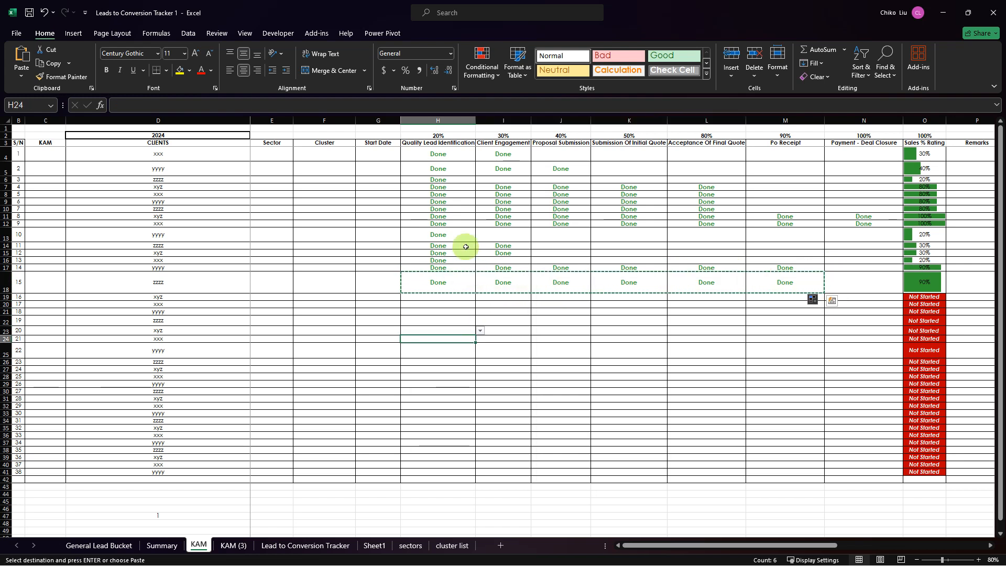
pyautogui.hotkey('ctrl', 'v')
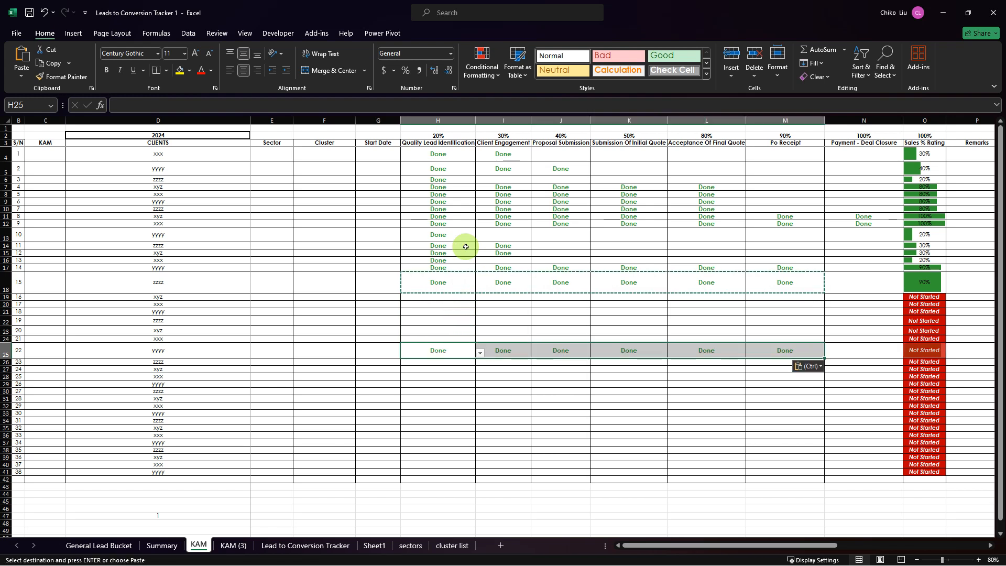
pyautogui.click(775, 350)
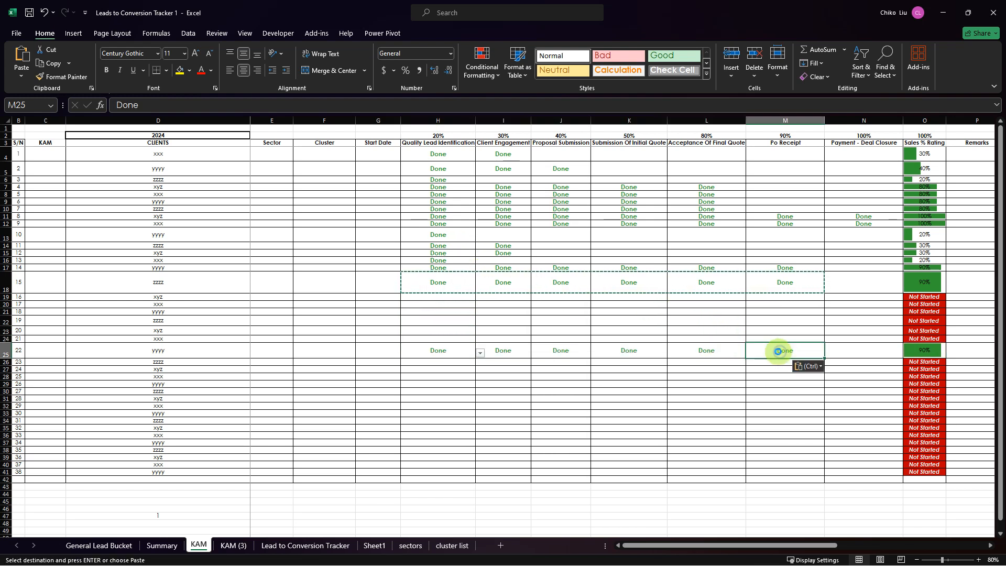
pyautogui.press('Escape')
pyautogui.press('Delete')
# Step: Fill Done below row 25 to L29, K32, J39 and H41:I41, and extend row 34's Done statuses to Po Receipt
pyautogui.moveTo(457, 348); pyautogui.dragTo(669, 413)
pyautogui.moveTo(451, 406); pyautogui.dragTo(523, 473)
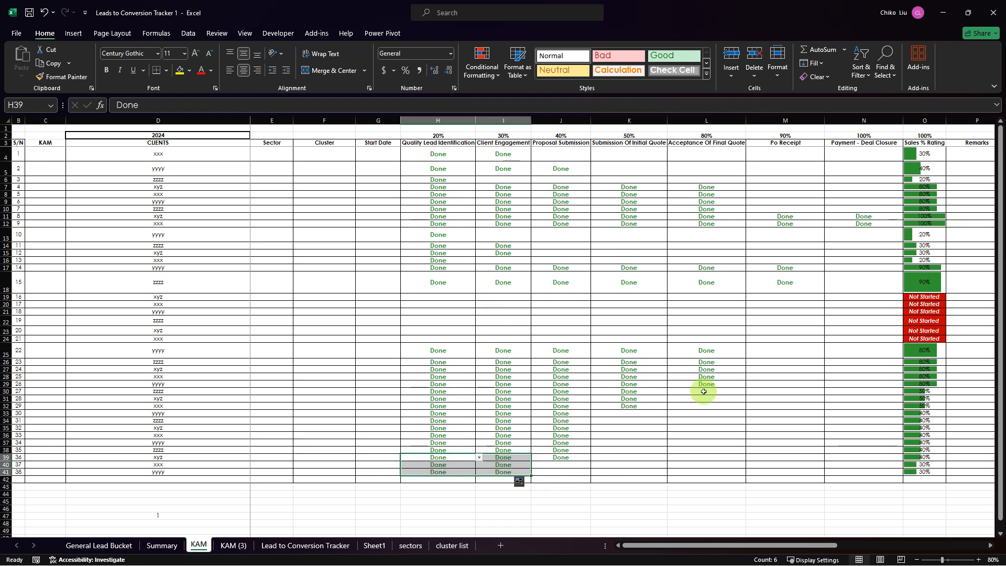
pyautogui.click(553, 420)
pyautogui.moveTo(590, 424); pyautogui.dragTo(825, 422)
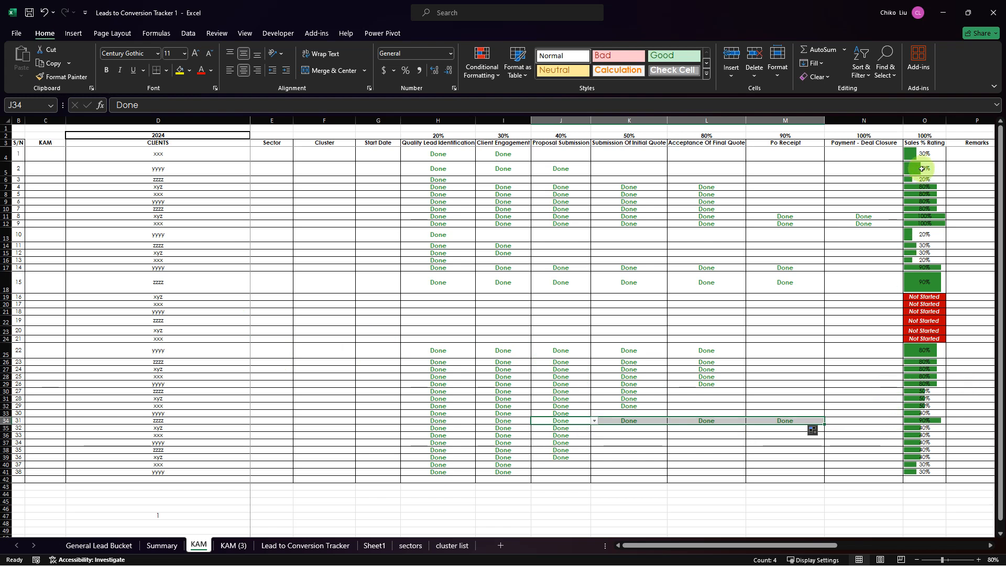
# Step: Check the Summary sheet's client, stage, total and not-started counts in row 2 against the KAM sheet's data
pyautogui.click(182, 480)
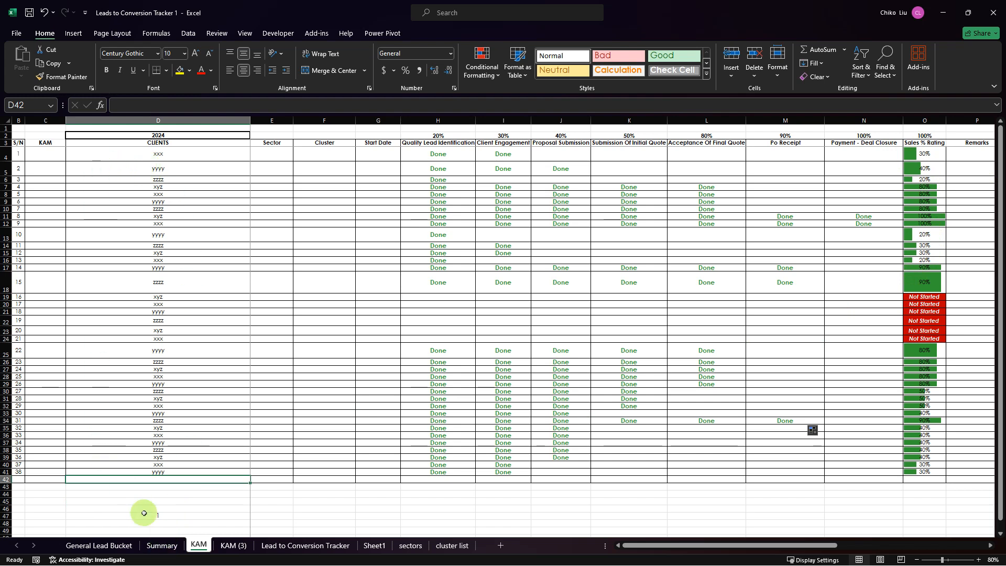
pyautogui.click(162, 546)
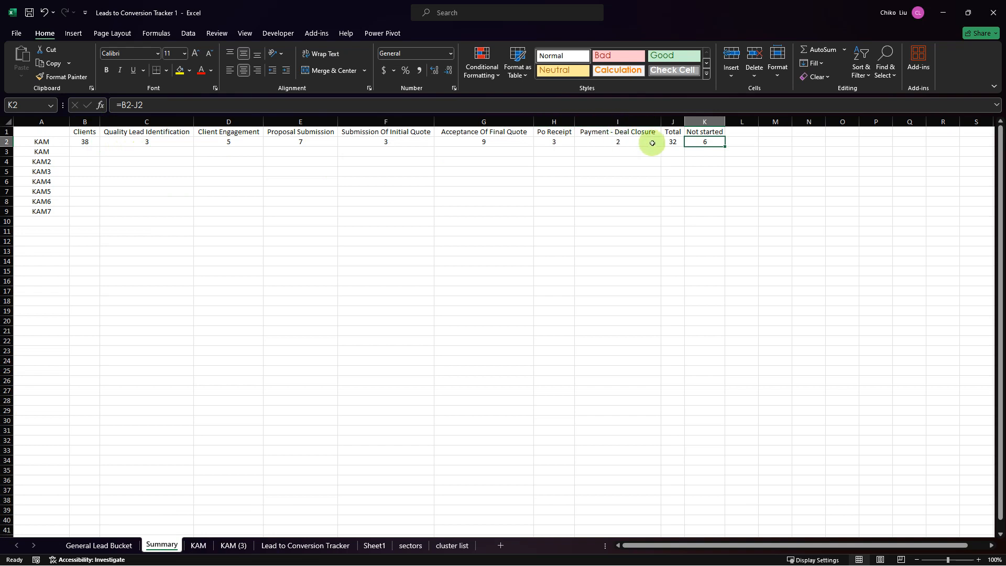
pyautogui.moveTo(654, 143); pyautogui.dragTo(182, 141)
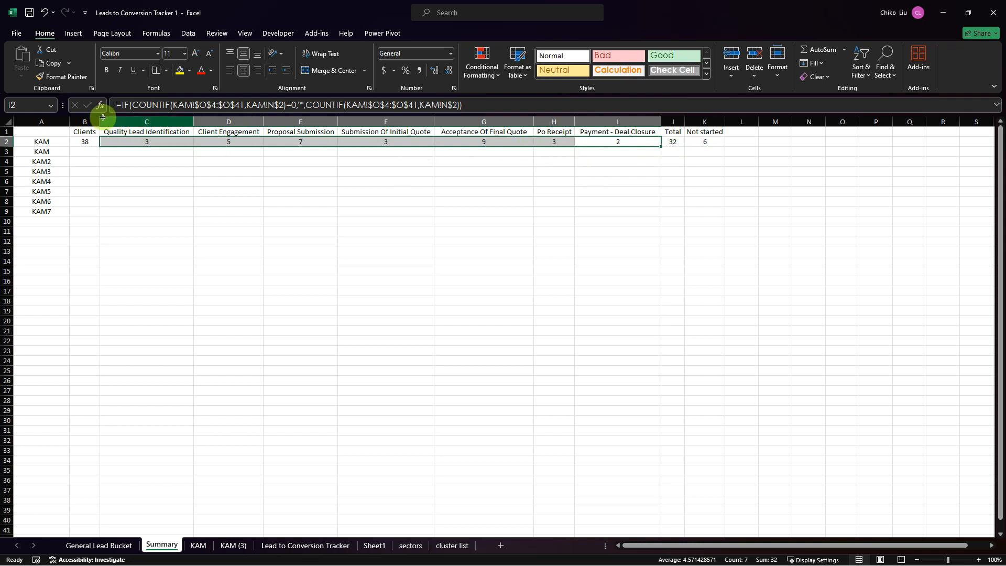
pyautogui.click(672, 142)
pyautogui.click(705, 141)
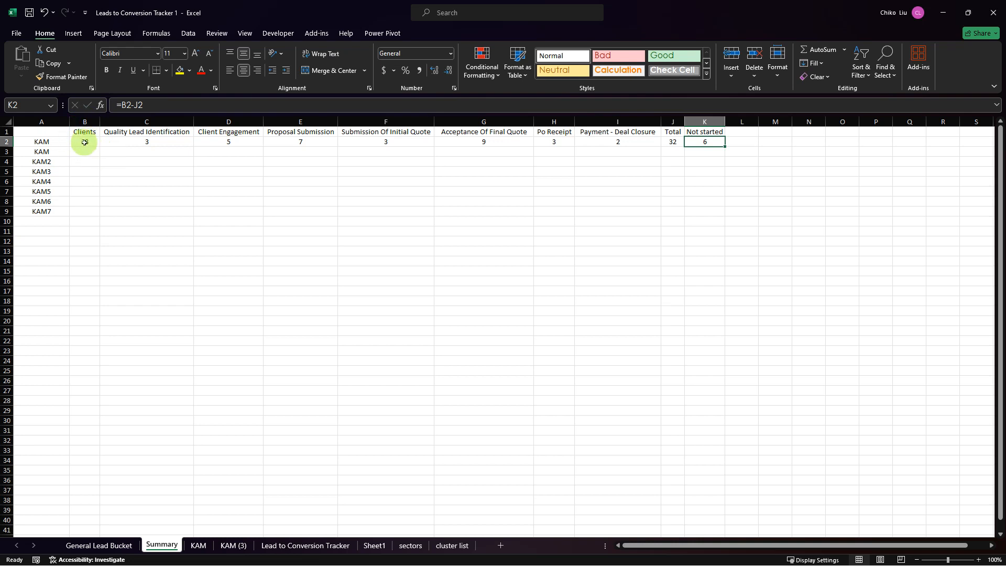
pyautogui.click(84, 142)
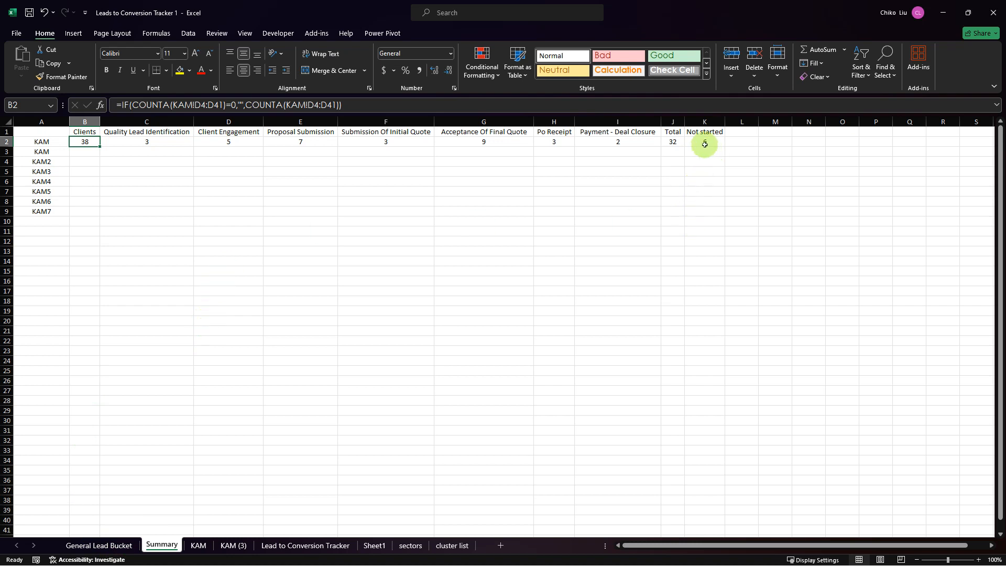
pyautogui.click(705, 142)
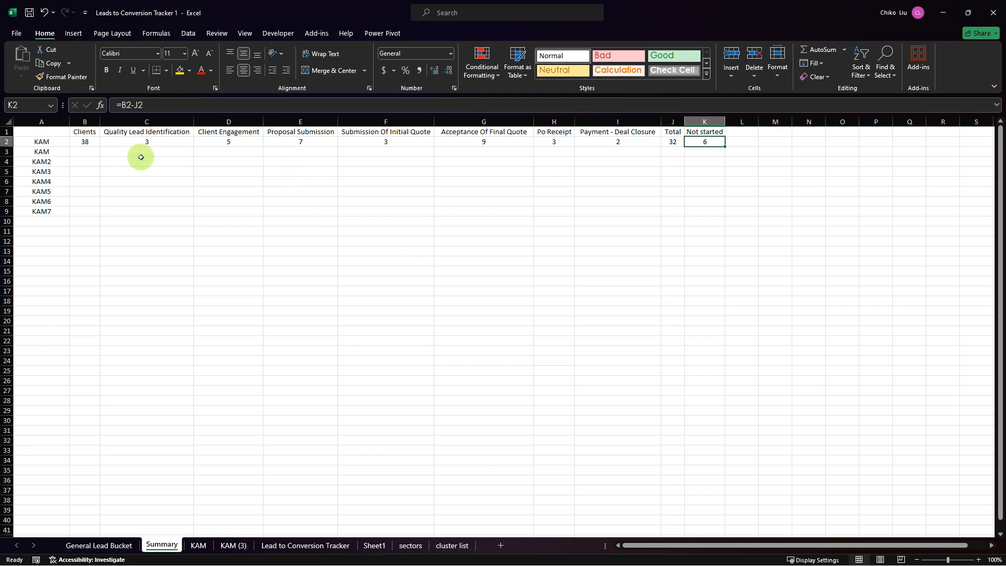
pyautogui.click(195, 545)
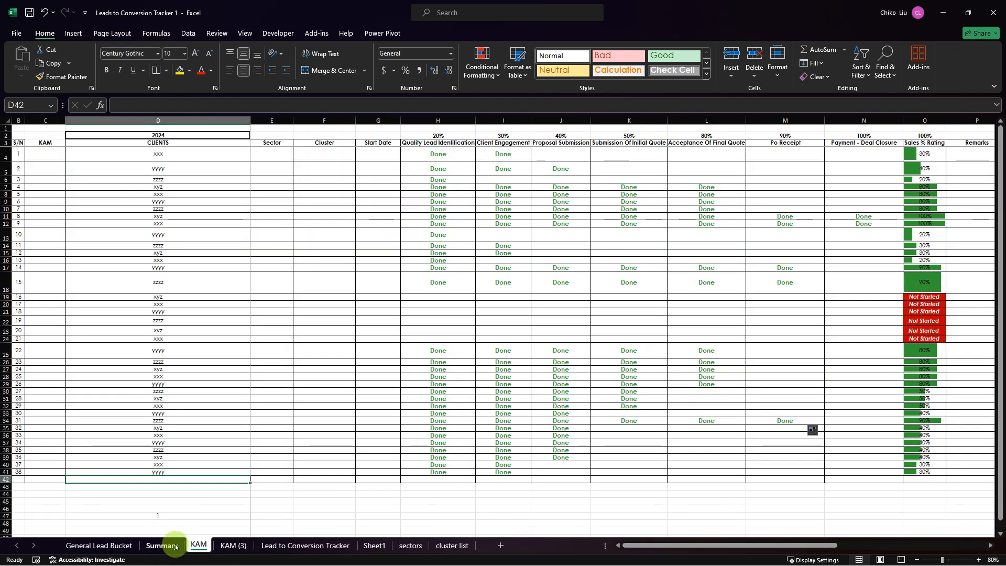
pyautogui.click(175, 547)
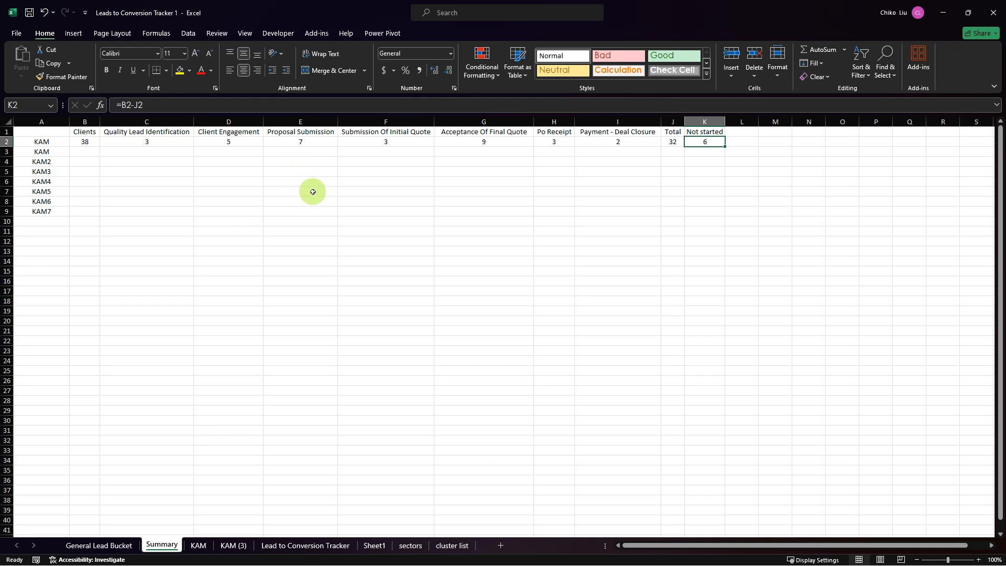
# Step: Rename the Summary sheet's J1 header to "Total Engaged" and auto-fit the width of column J
pyautogui.click(672, 133)
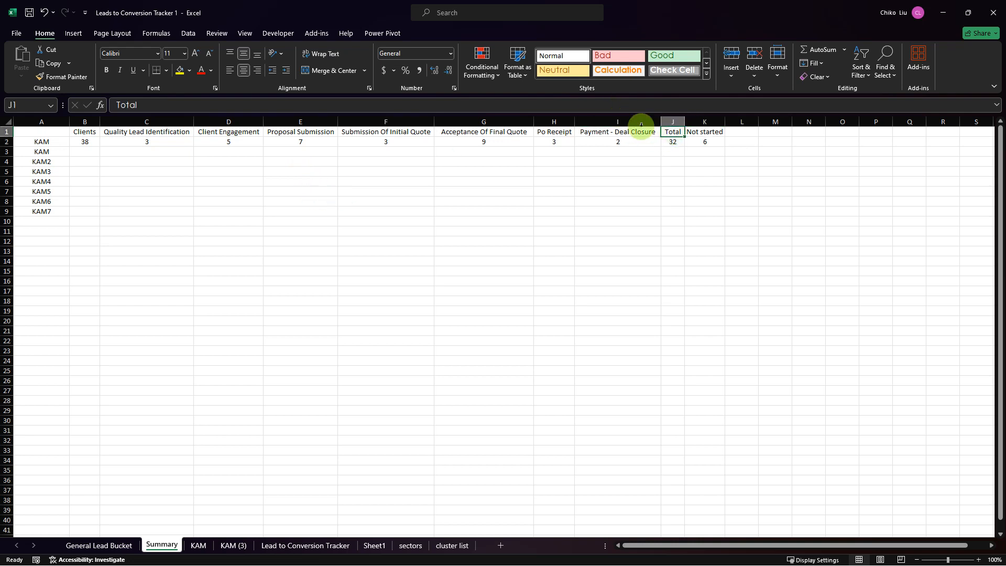
pyautogui.moveTo(137, 105); pyautogui.dragTo(115, 105)
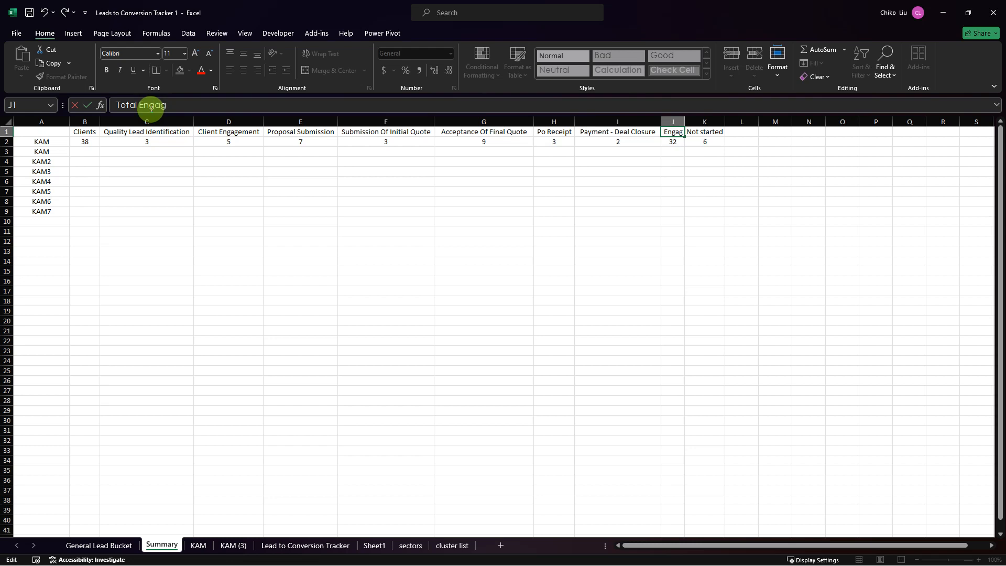
pyautogui.press('Return')
pyautogui.press('Up')
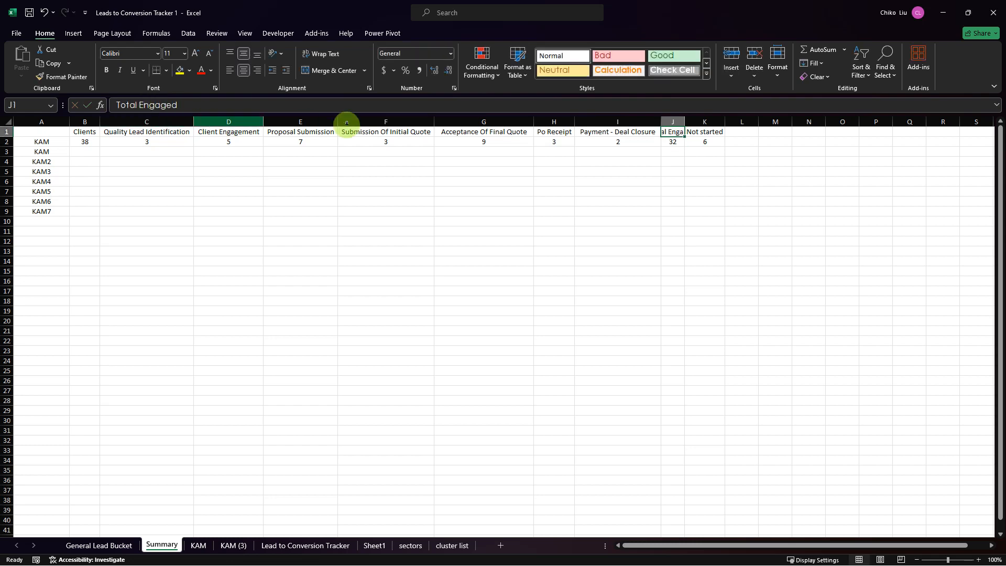
pyautogui.doubleClick(685, 121)
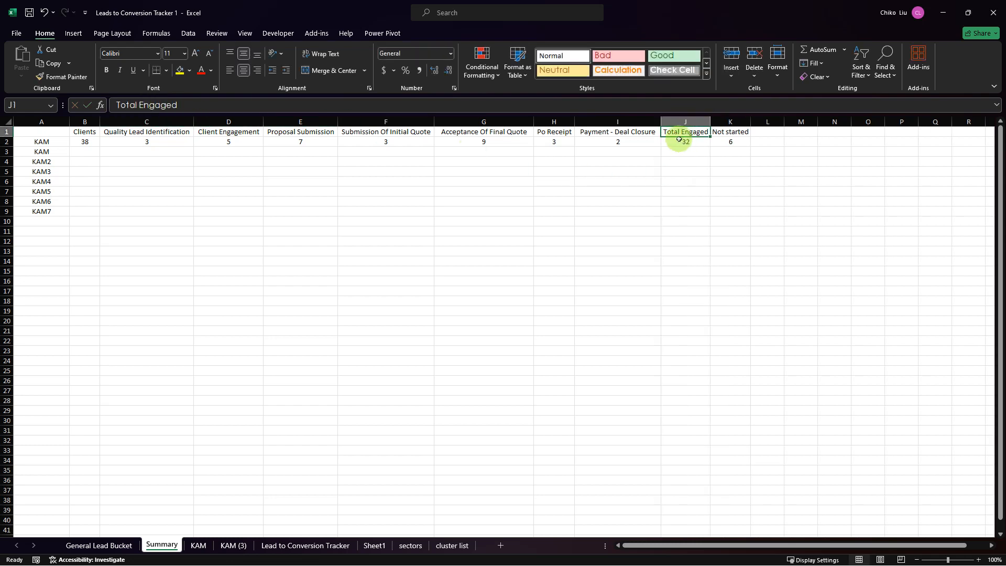
# Step: Count the KAM sheet's clients in D42 with the formula =COUNTA(D4:D41)
pyautogui.click(85, 140)
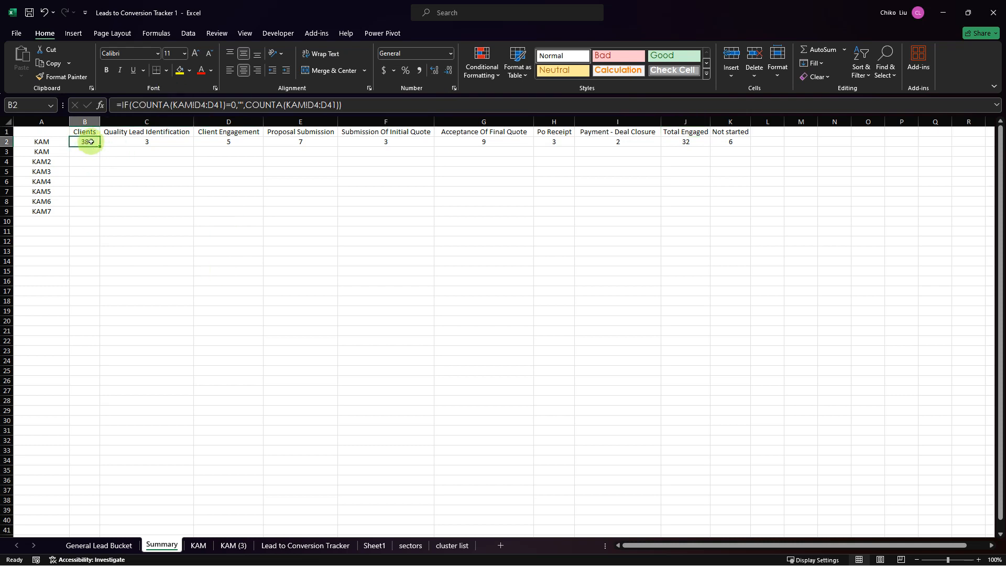
pyautogui.click(123, 546)
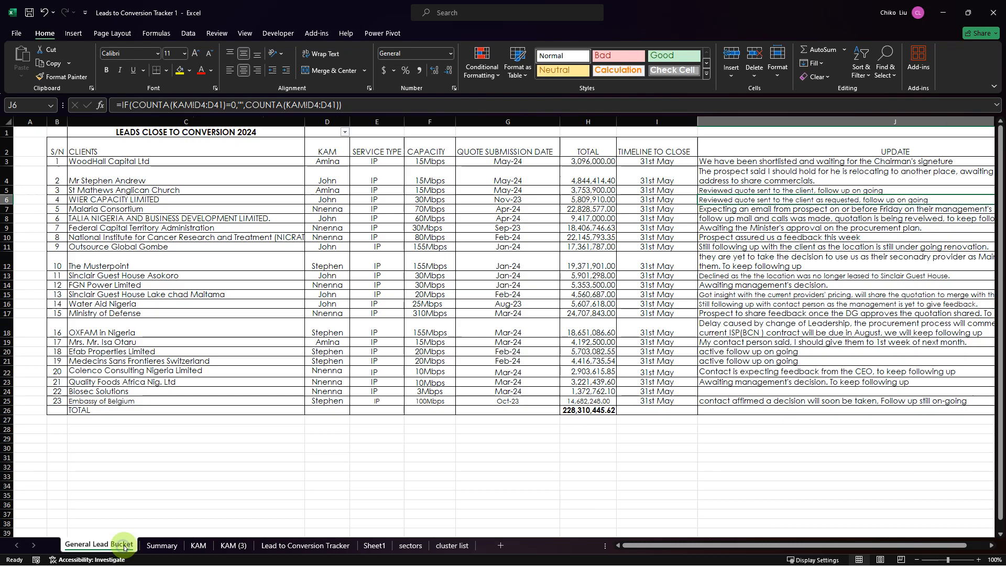
pyautogui.click(199, 546)
pyautogui.moveTo(180, 152); pyautogui.dragTo(197, 472)
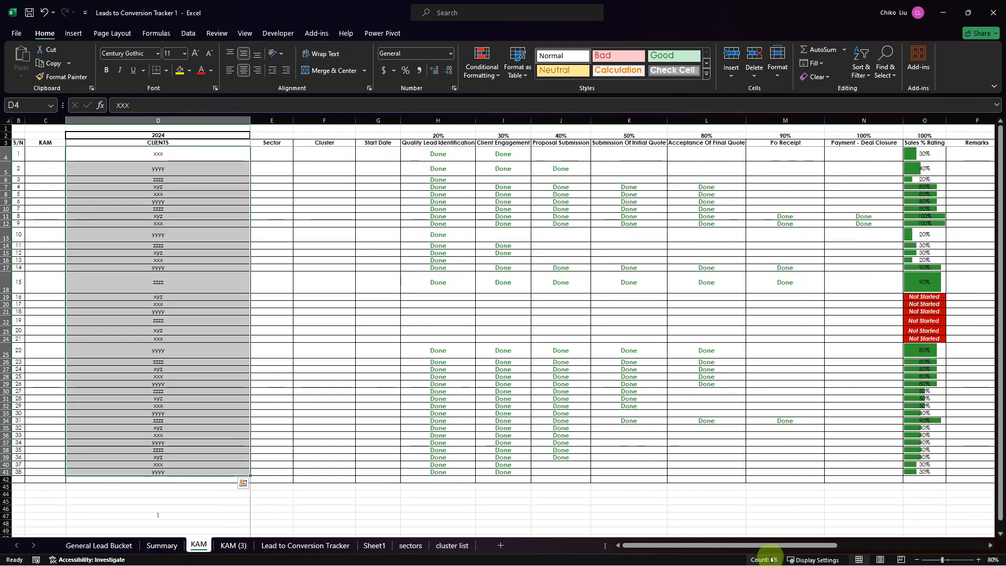
pyautogui.click(213, 480)
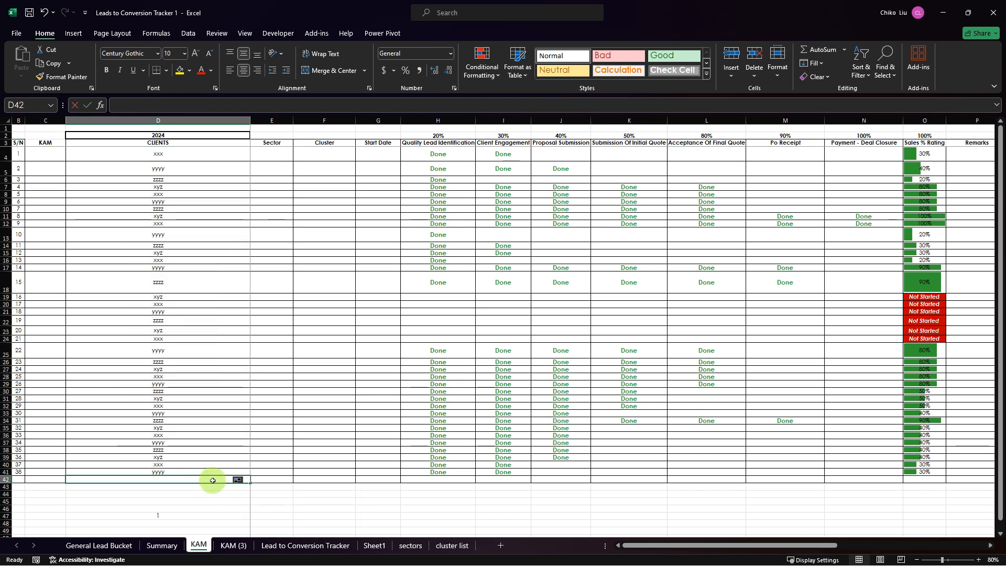
pyautogui.write('=count')
pyautogui.press('Down')
pyautogui.press('Tab')
pyautogui.press('Up')
pyautogui.hotkey('ctrl', 'shift', 'Up')
pyautogui.hotkey('shift', 'Down')
pyautogui.hotkey('shift', 'Down')
pyautogui.hotkey('ctrl', 'Return')
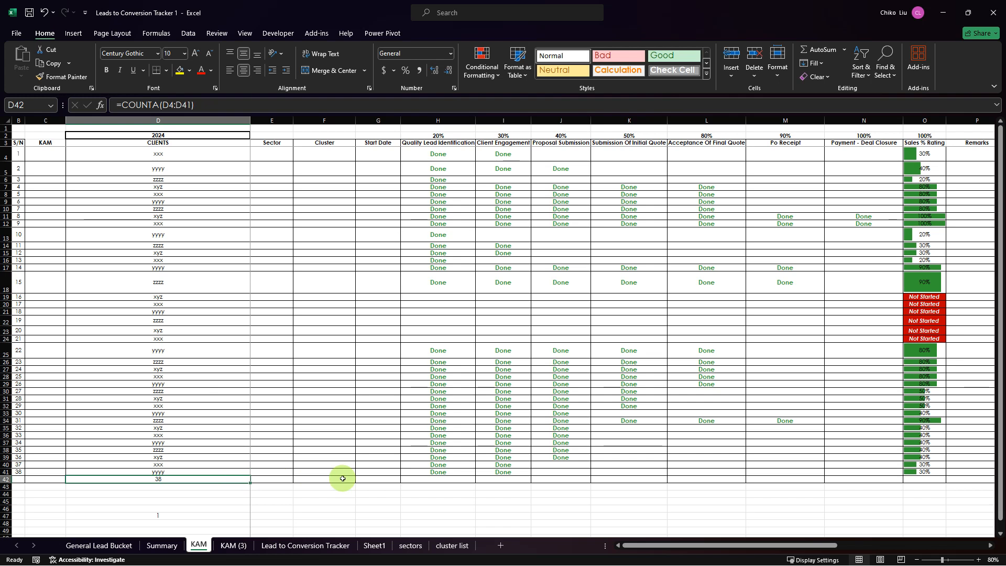
# Step: Count the Quality Lead Identification statuses in H42 with the formula =COUNTIF(H$4:H$41,"Done")
pyautogui.hotkey('ctrl', 'c')
pyautogui.press('Right')
pyautogui.press('Right')
pyautogui.press('Right')
pyautogui.press('Right')
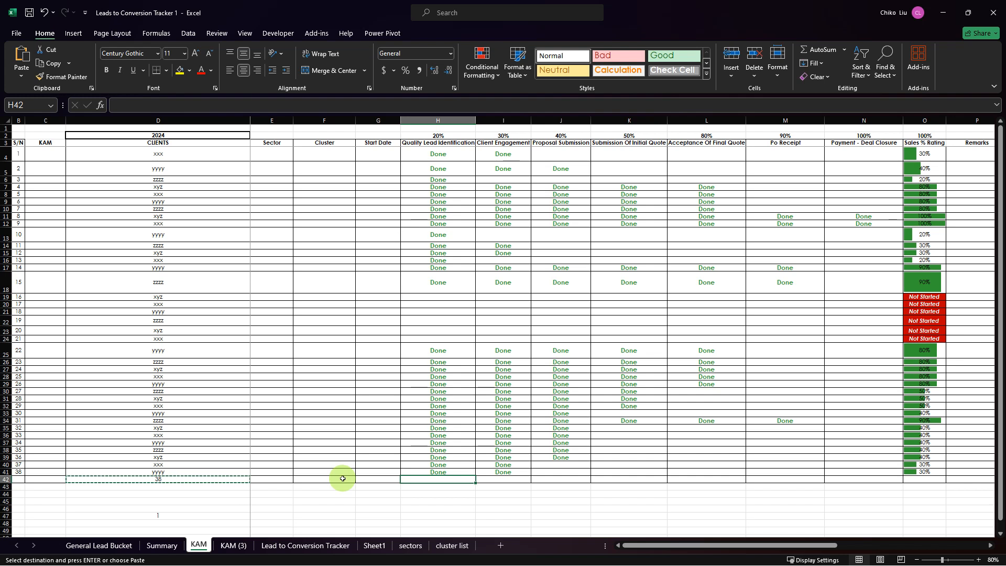
pyautogui.press('Escape')
pyautogui.write('=COU')
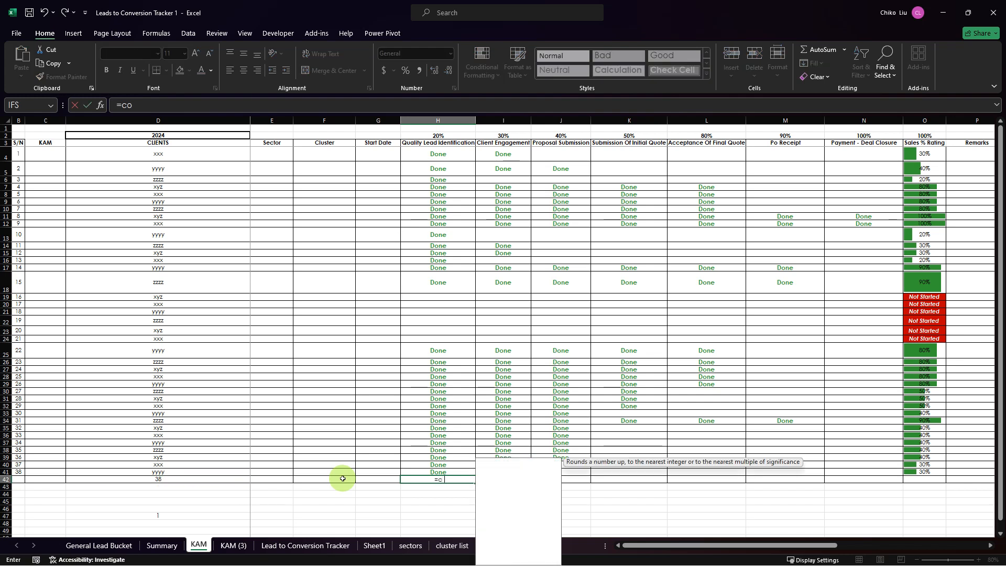
pyautogui.write('ntif')
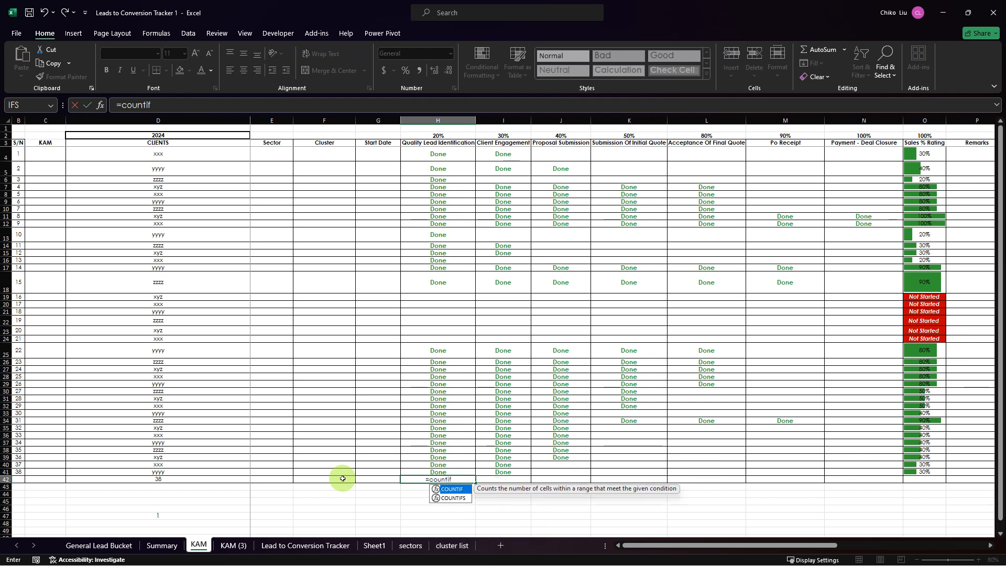
pyautogui.press('Tab')
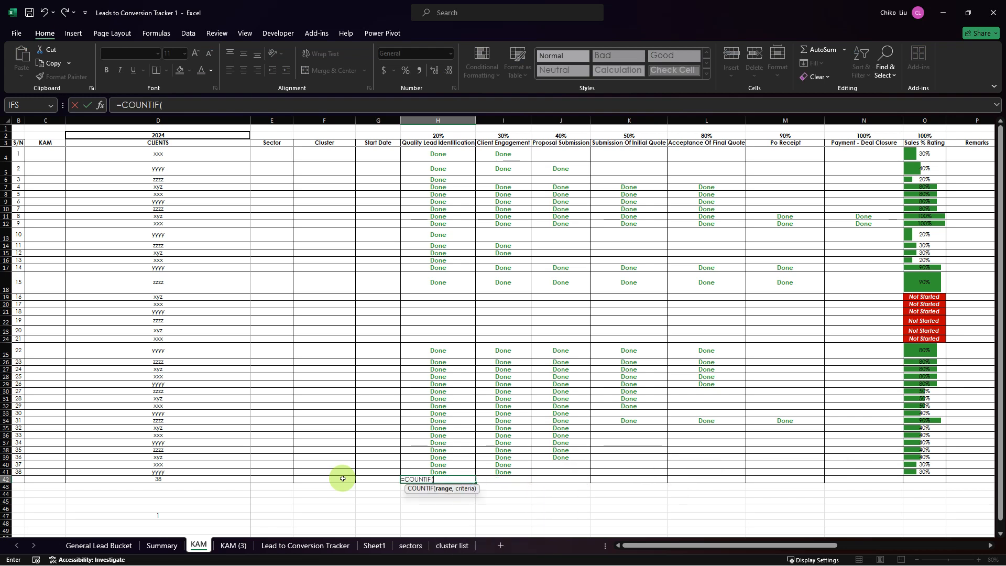
pyautogui.click(438, 154)
pyautogui.moveTo(449, 223); pyautogui.dragTo(451, 474)
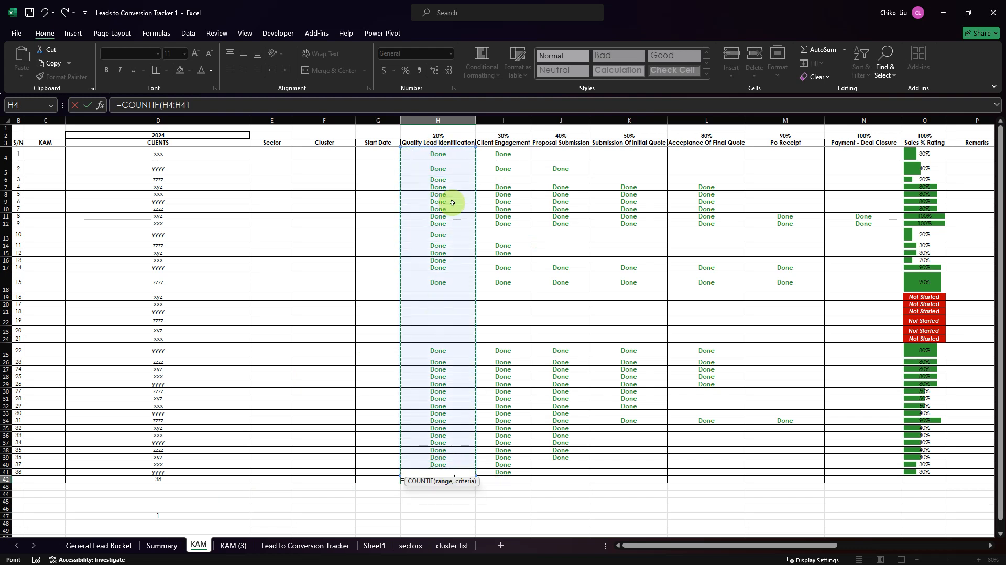
pyautogui.moveTo(191, 105); pyautogui.dragTo(162, 104)
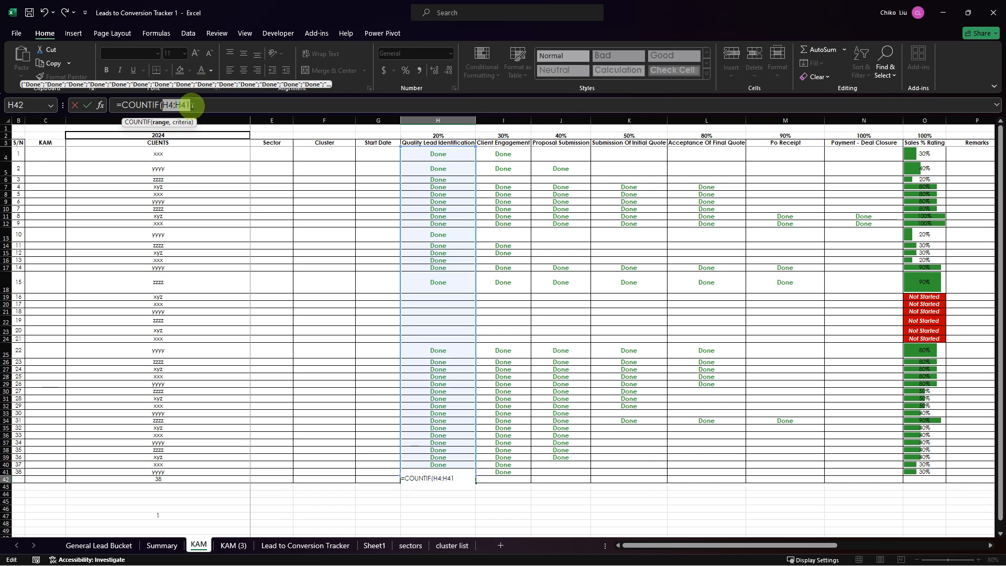
pyautogui.press('F4')
pyautogui.press('F4')
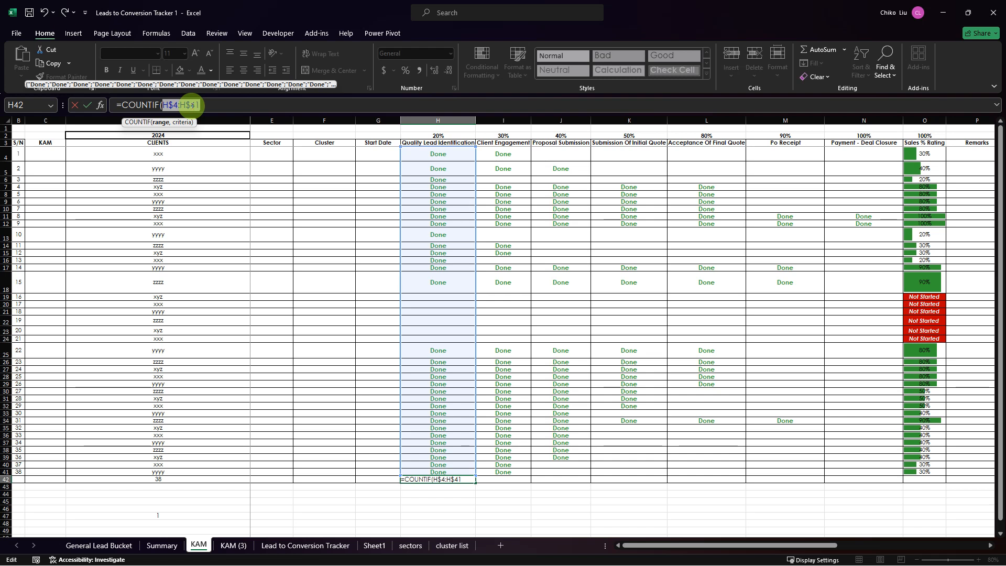
pyautogui.press('Return')
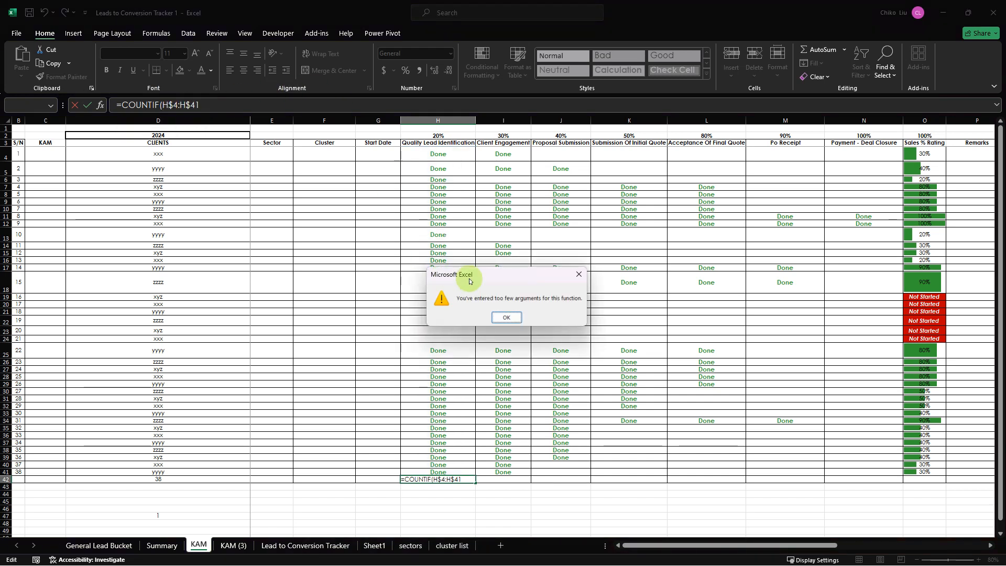
pyautogui.click(505, 317)
pyautogui.click(230, 106)
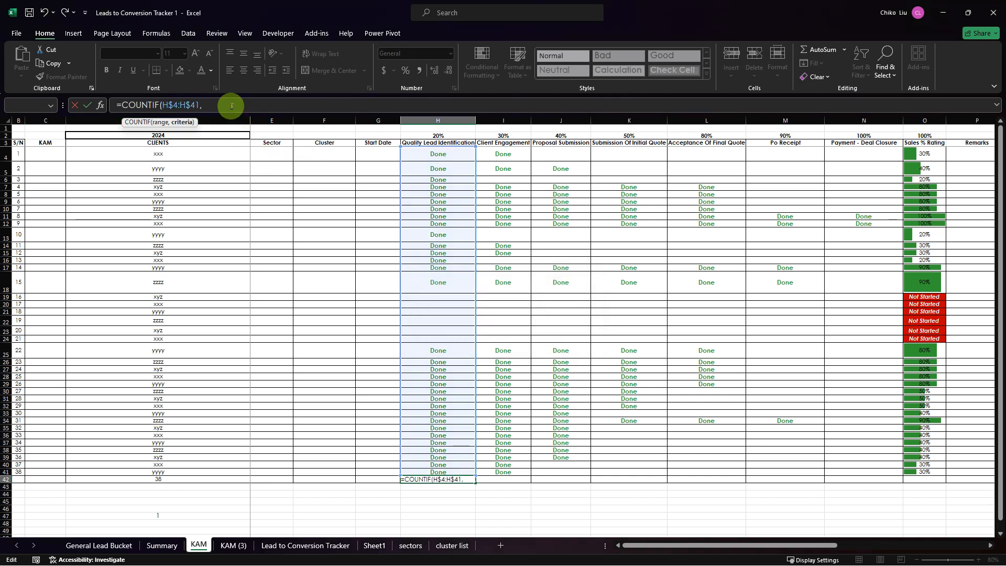
pyautogui.write(',"Done")')
pyautogui.press('Return')
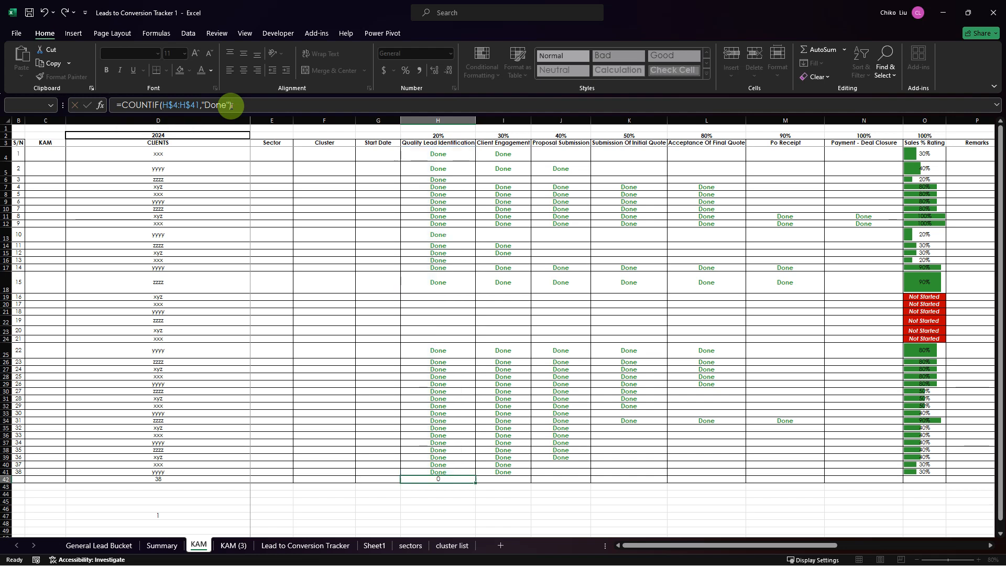
pyautogui.press('Up')
pyautogui.press('Down')
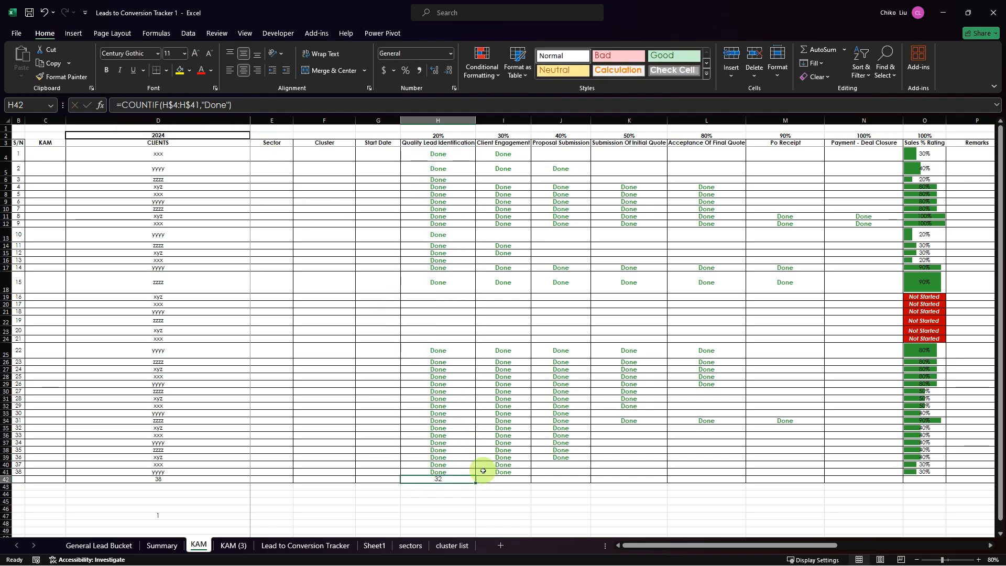
# Step: Apply H42's Done count formula across I42:N42 for the remaining sales stages
pyautogui.moveTo(477, 482); pyautogui.dragTo(887, 479)
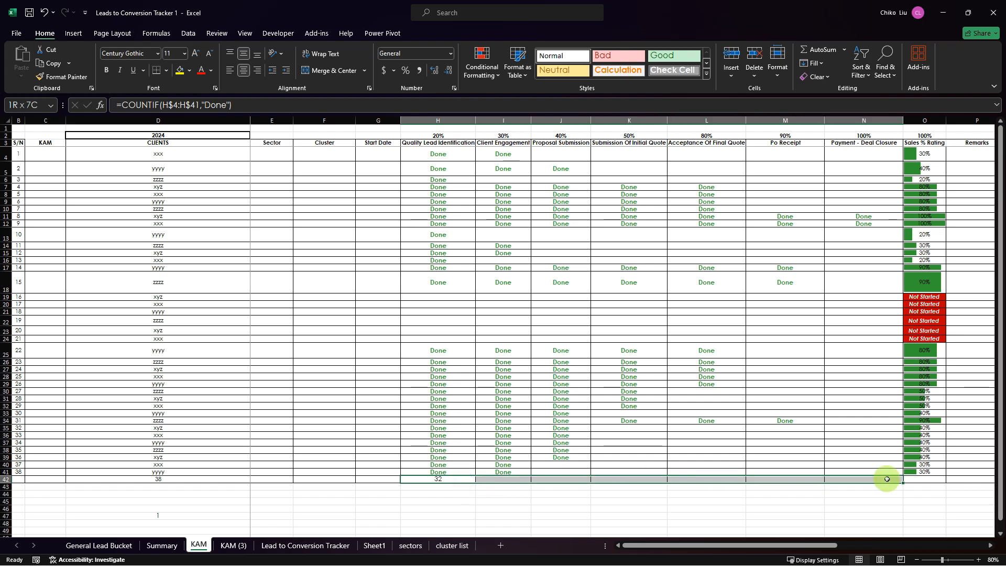
pyautogui.click(330, 106)
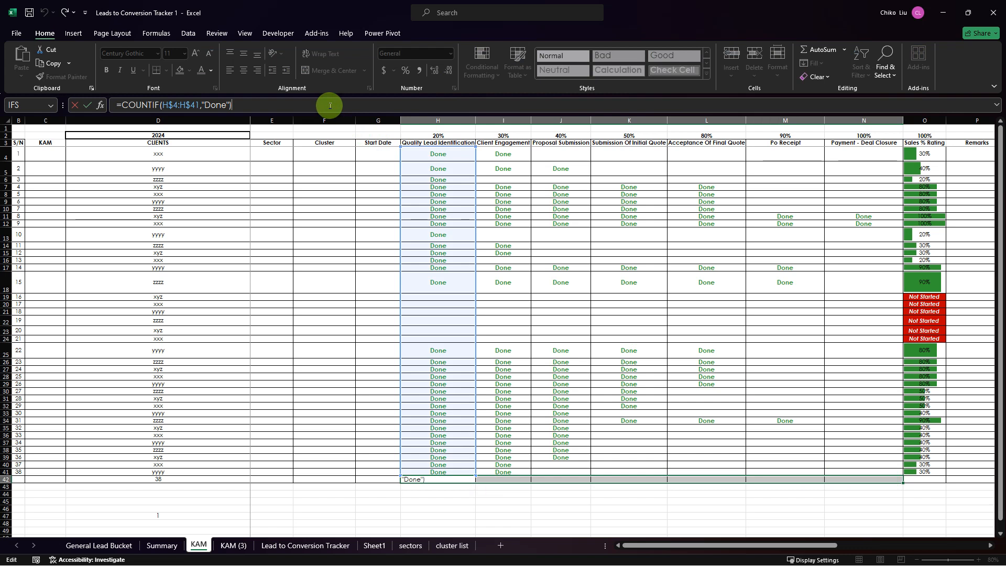
pyautogui.hotkey('ctrl', 'Return')
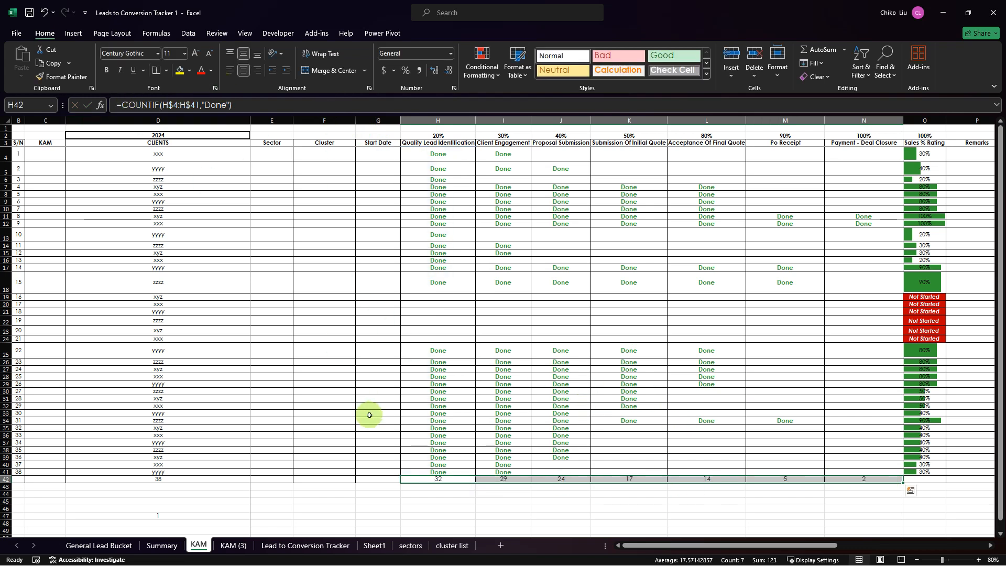
pyautogui.hotkey('ctrl', 'q')
# Step: Make H42 return blank for a zero count with =IF(COUNTIF(H$4:H$41,"Done")=0,"",COUNTIF(H$4:H$41,"Done"))
pyautogui.click(438, 479)
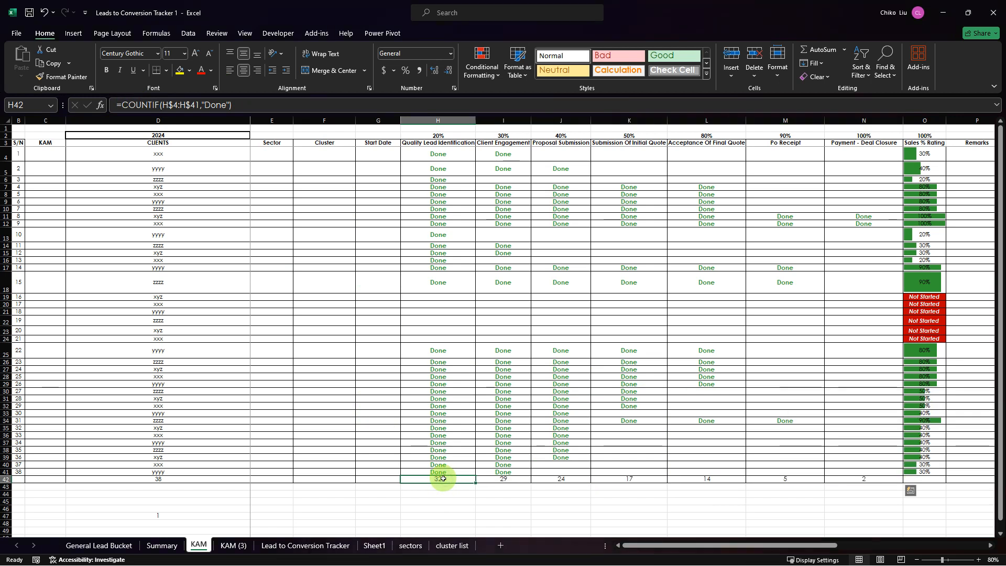
pyautogui.click(127, 106)
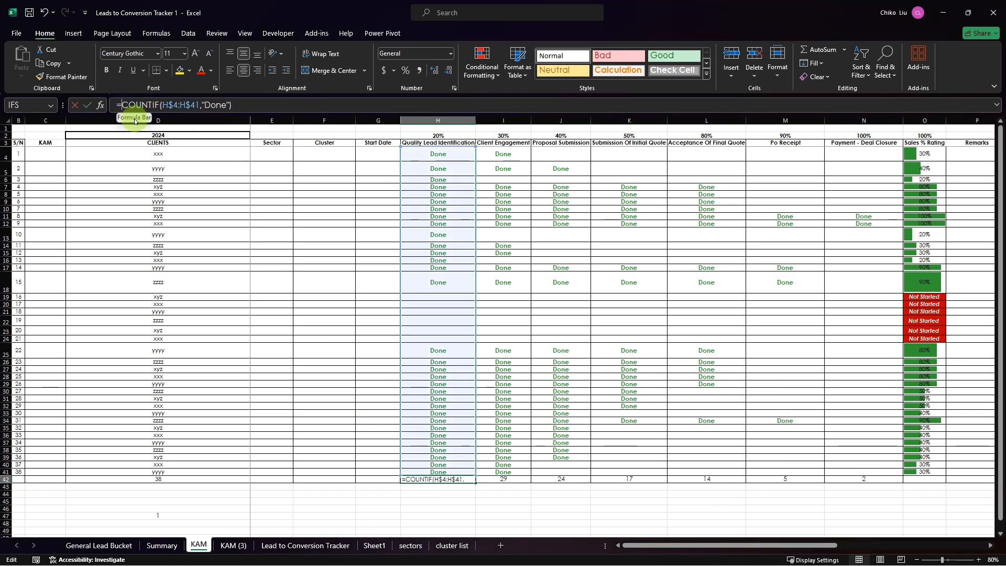
pyautogui.write('IF(')
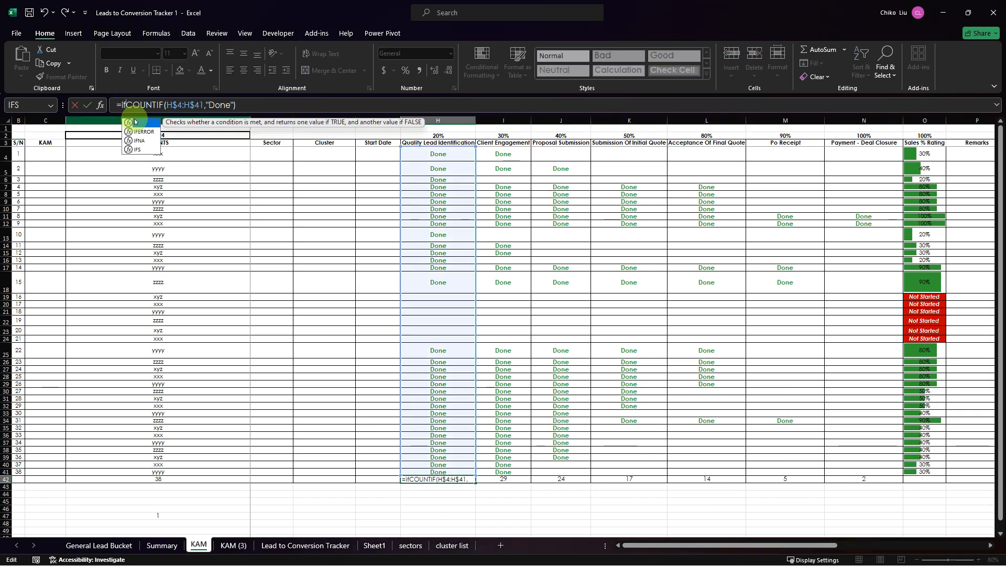
pyautogui.hotkey('shift', 'Right')
pyautogui.hotkey('shift', 'Right')
pyautogui.hotkey('shift', 'Right')
pyautogui.hotkey('shift', 'Right')
pyautogui.hotkey('shift', 'Right')
pyautogui.hotkey('shift', 'Right')
pyautogui.hotkey('shift', 'Right')
pyautogui.hotkey('shift', 'Right')
pyautogui.hotkey('shift', 'Right')
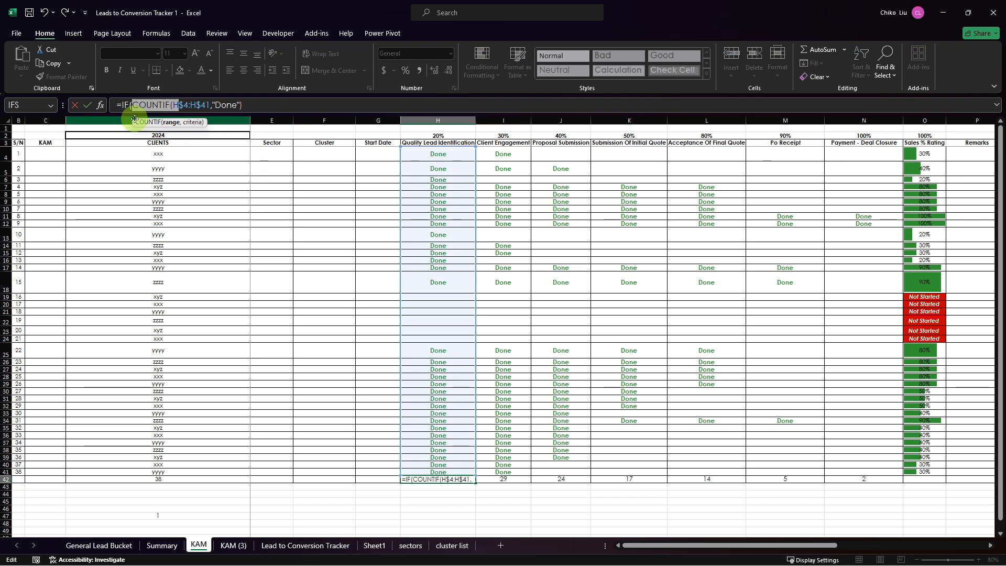
pyautogui.hotkey('shift', 'Right')
pyautogui.hotkey('shift', 'Right')
pyautogui.hotkey('shift', 'Right')
pyautogui.hotkey('shift', 'Right')
pyautogui.hotkey('shift', 'Right')
pyautogui.hotkey('shift', 'Right')
pyautogui.hotkey('shift', 'Right')
pyautogui.hotkey('shift', 'Right')
pyautogui.hotkey('ctrl', 'c')
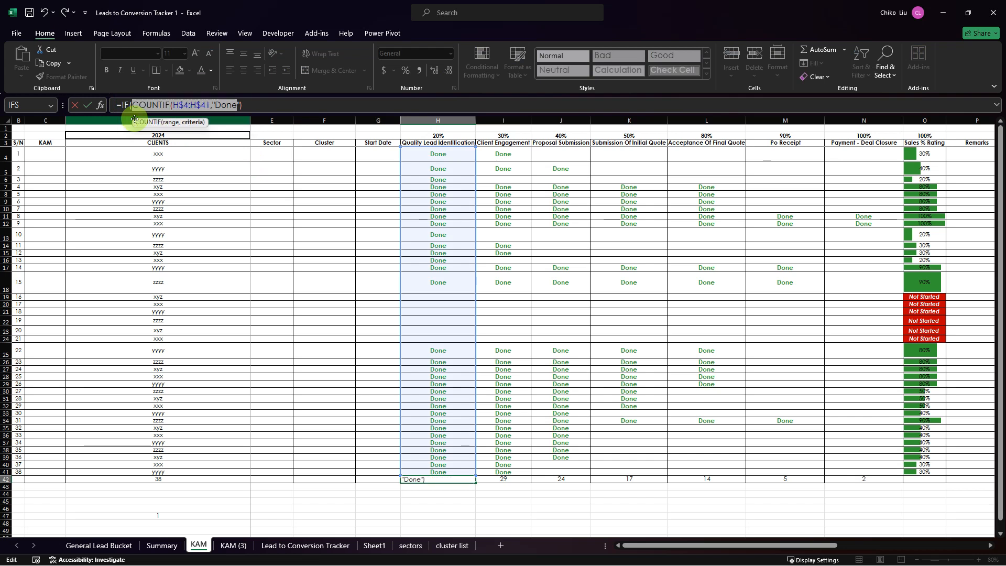
pyautogui.press('Right')
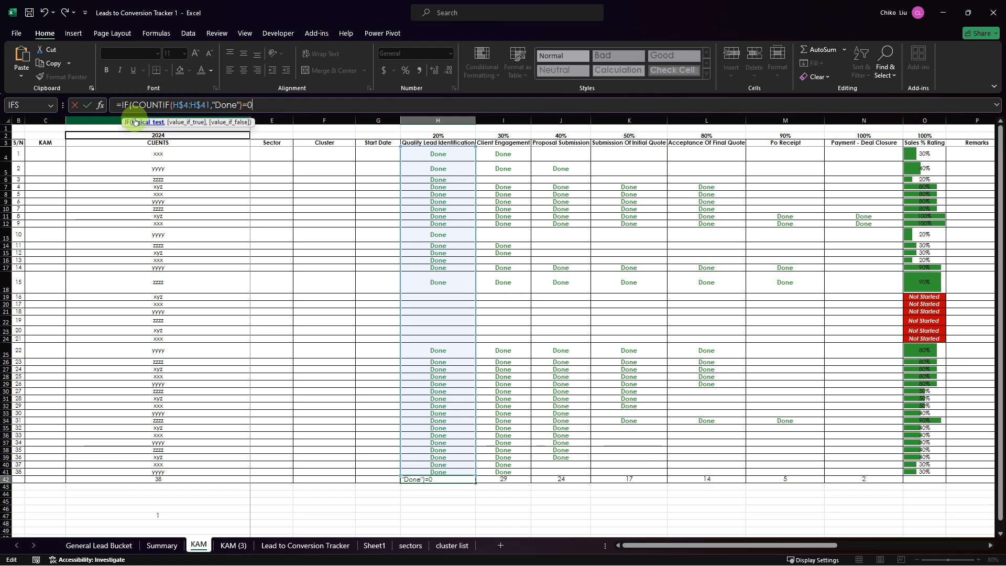
pyautogui.write('=0,"",')
pyautogui.hotkey('ctrl', 'v')
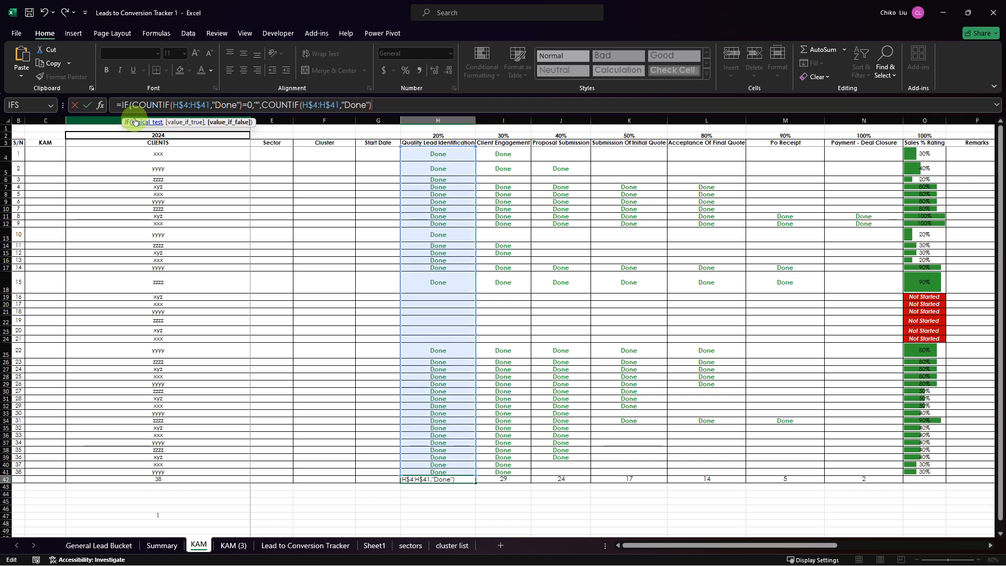
pyautogui.press('Return')
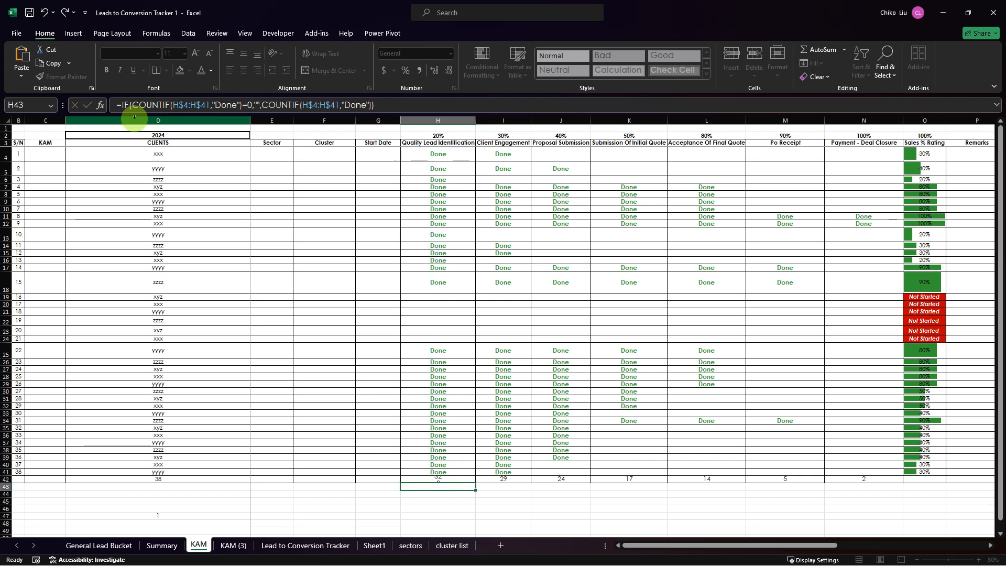
# Step: Apply H42's blank-if-zero count formula across I42:N42
pyautogui.moveTo(474, 478); pyautogui.dragTo(859, 477)
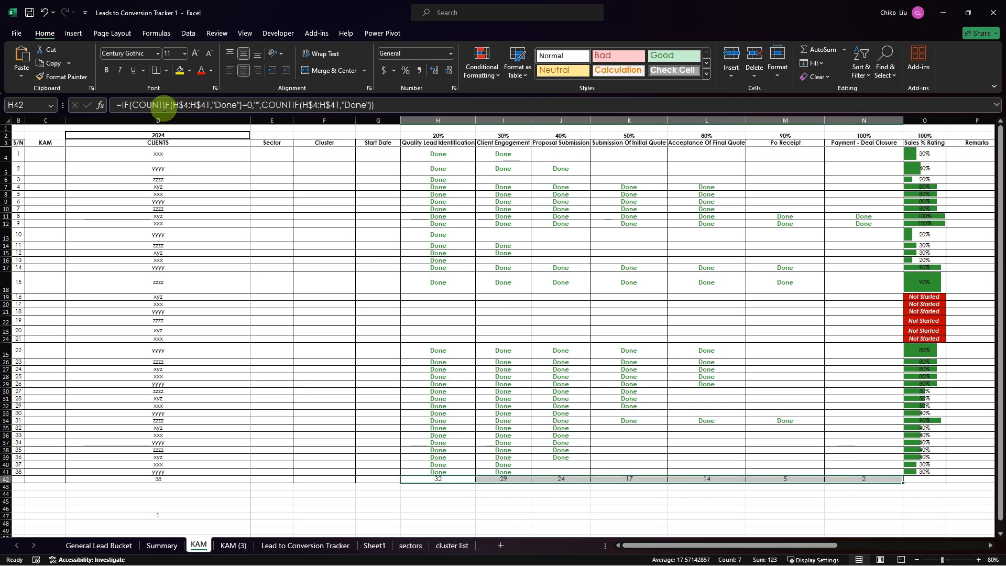
pyautogui.click(271, 106)
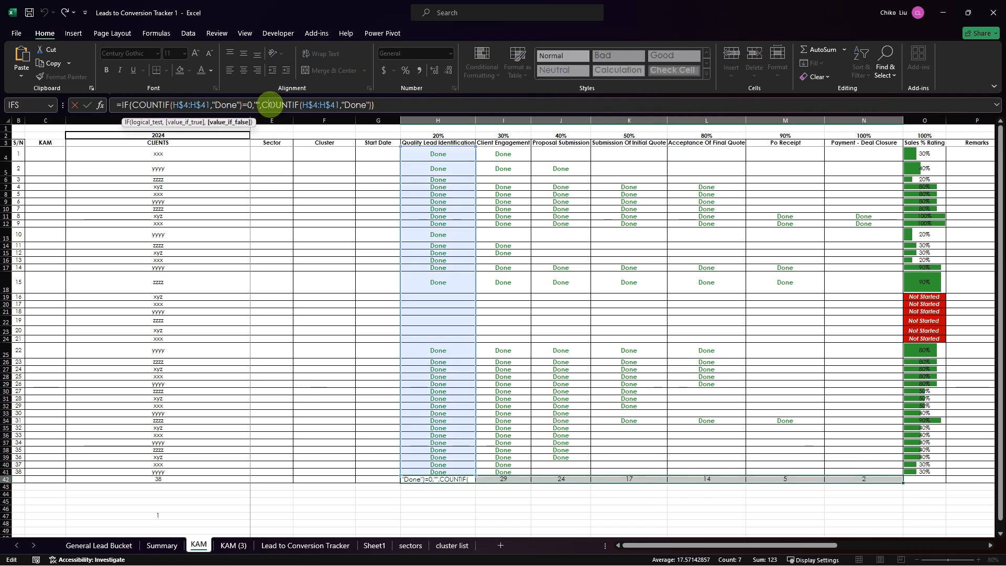
pyautogui.press('Escape')
# Step: Test N42's blank-if-zero formula by clearing the Payment - Deal Closure statuses in N9:N13, and undo the clearing
pyautogui.moveTo(866, 322); pyautogui.dragTo(865, 305)
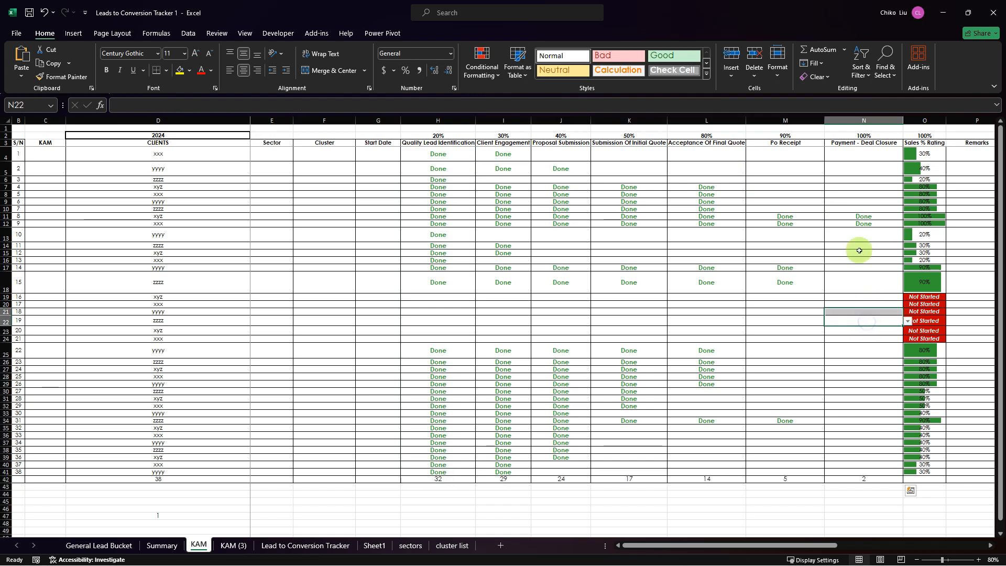
pyautogui.moveTo(858, 203); pyautogui.dragTo(858, 241)
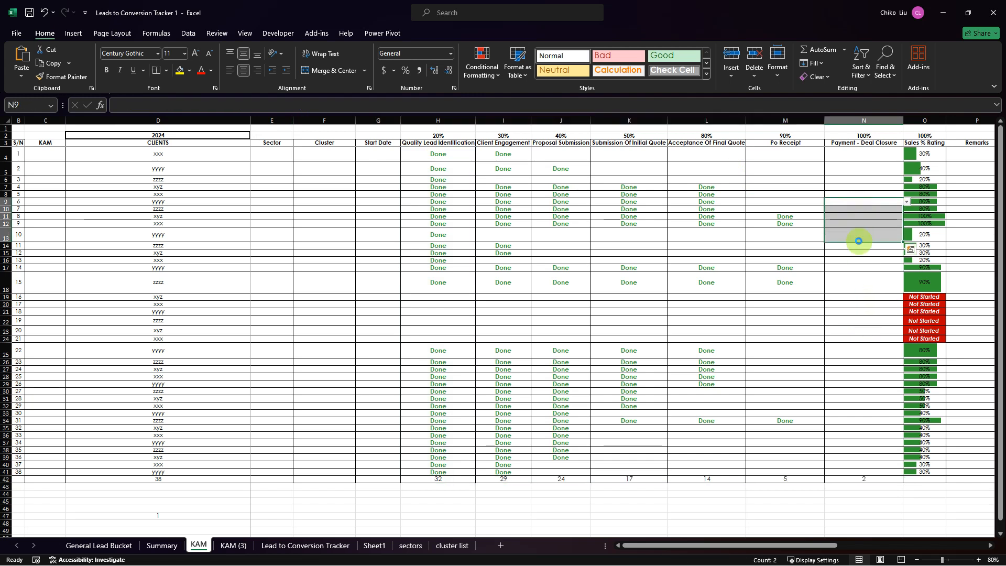
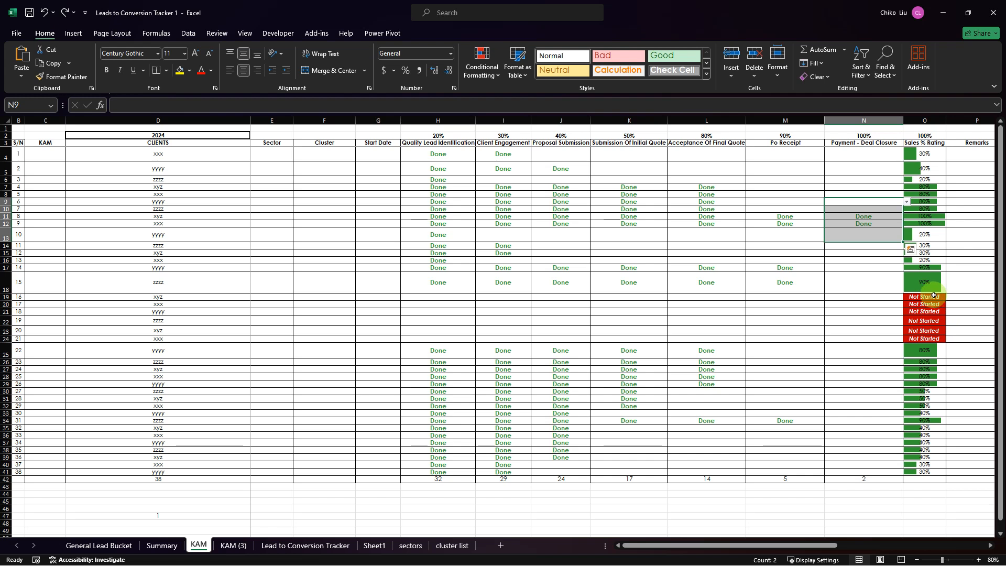
# Step: Extend the blank-if-zero count formula from N42 into O42 under Sales % Rating
pyautogui.moveTo(931, 297); pyautogui.dragTo(925, 339)
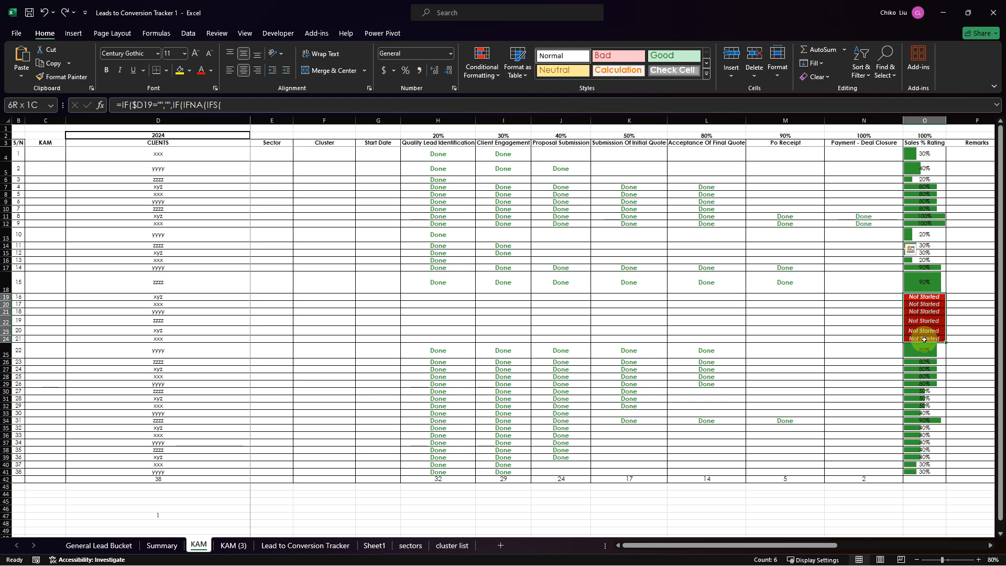
pyautogui.click(924, 479)
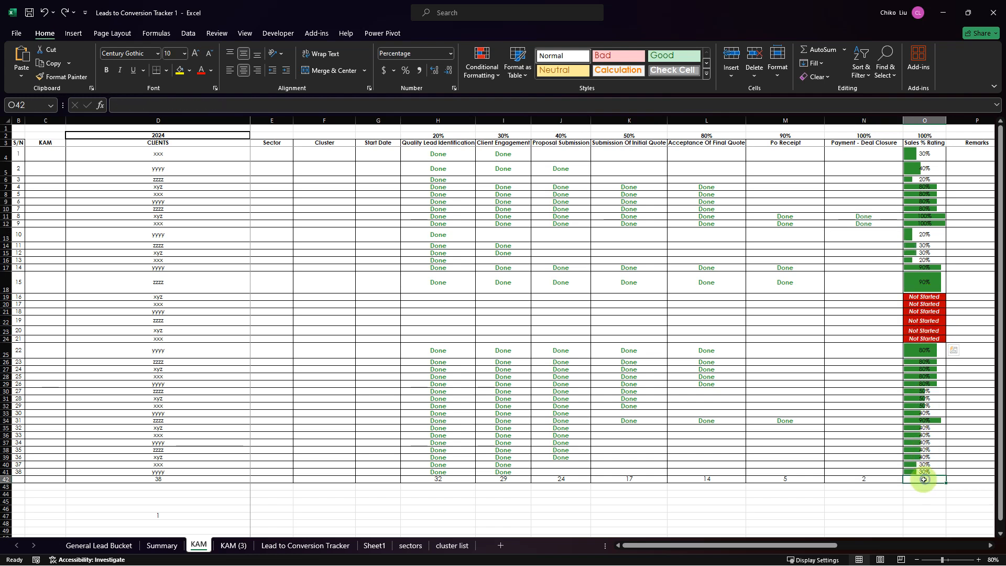
pyautogui.moveTo(865, 480); pyautogui.dragTo(935, 478)
pyautogui.click(932, 478)
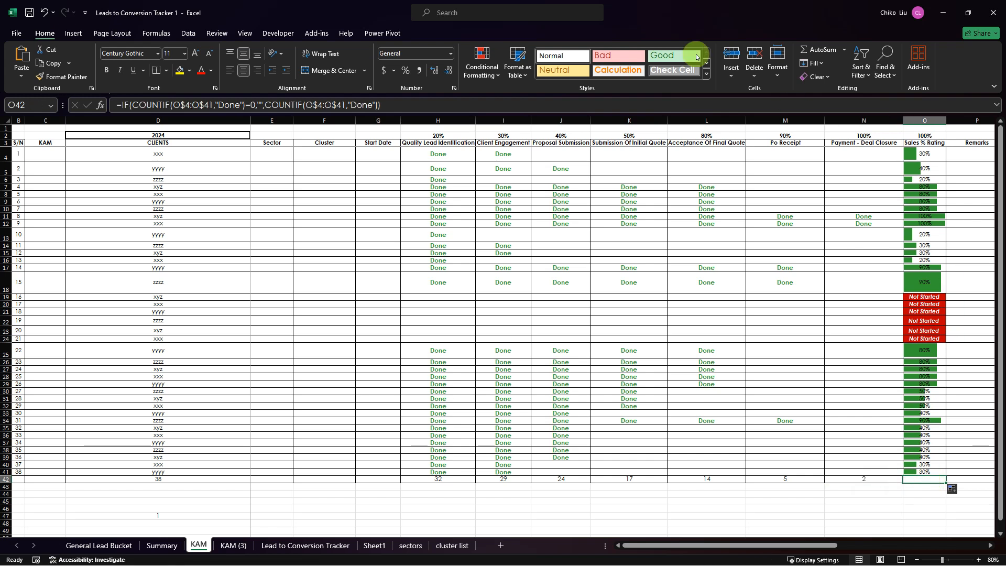
# Step: Change the criteria of both COUNTIFs in O42 to "Not Started", giving =IF(COUNTIF(O$4:O$41,"Not Started")=0,"",COUNTIF(O$4:O$41,"Not Started"))
pyautogui.doubleClick(361, 105)
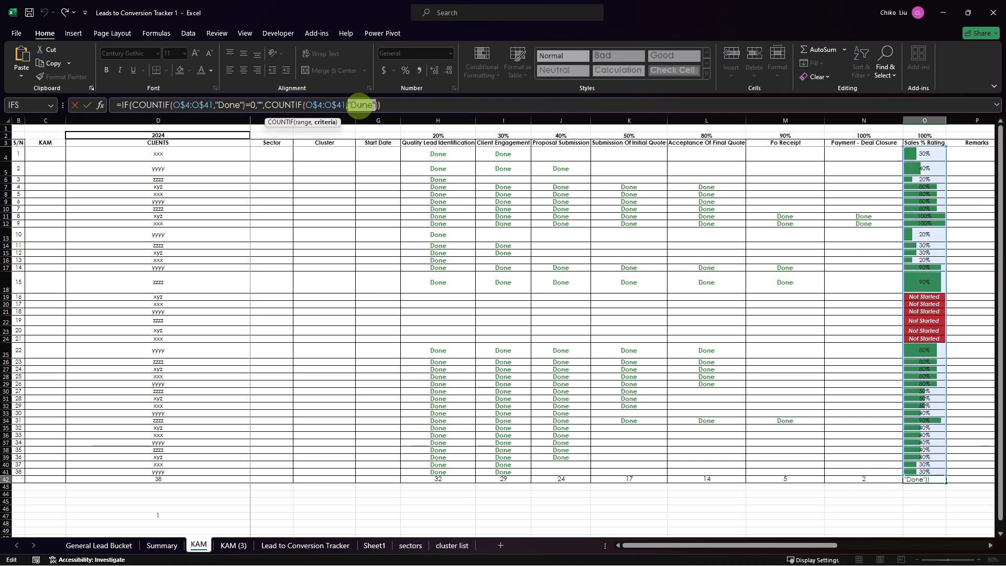
pyautogui.click(363, 104)
pyautogui.moveTo(373, 103); pyautogui.dragTo(357, 104)
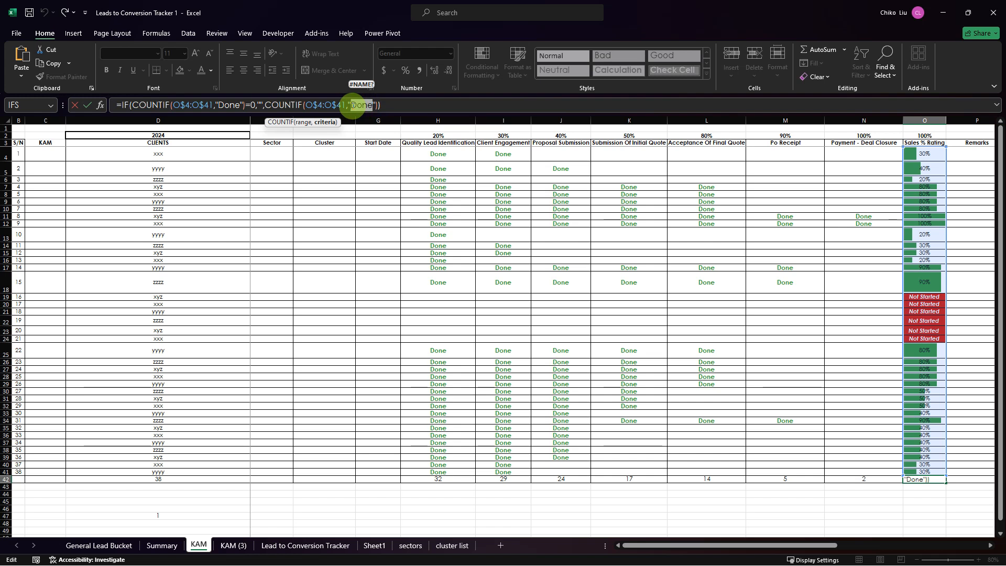
pyautogui.write('Not Started')
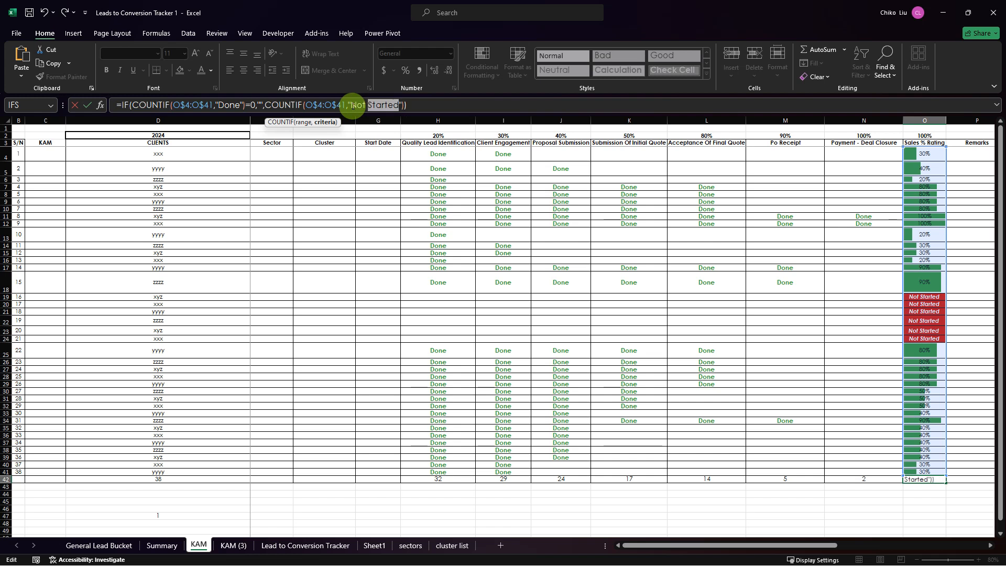
pyautogui.press('Left')
pyautogui.press('Left')
pyautogui.press('Left')
pyautogui.press('Left')
pyautogui.press('Left')
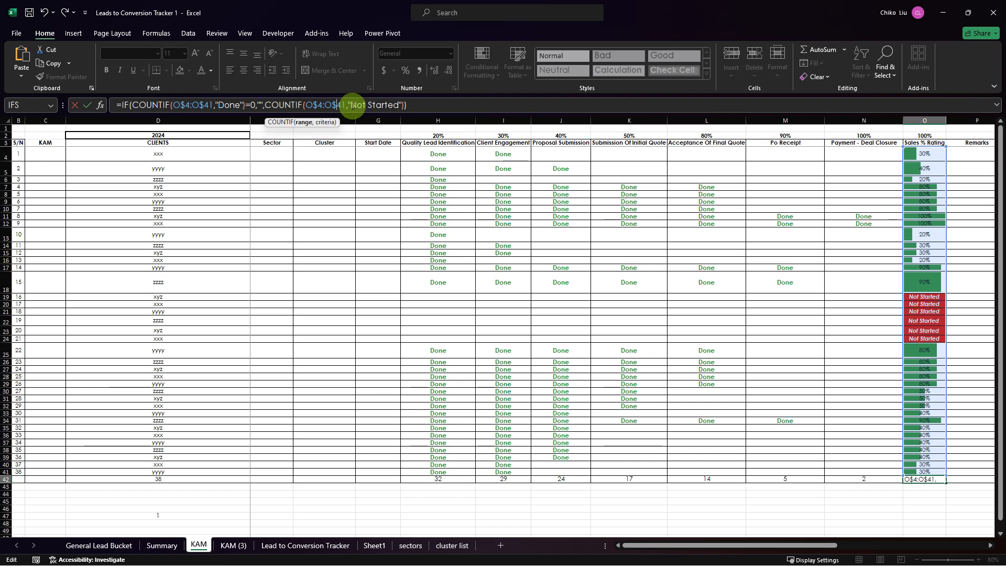
pyautogui.press('Left')
pyautogui.press('Left')
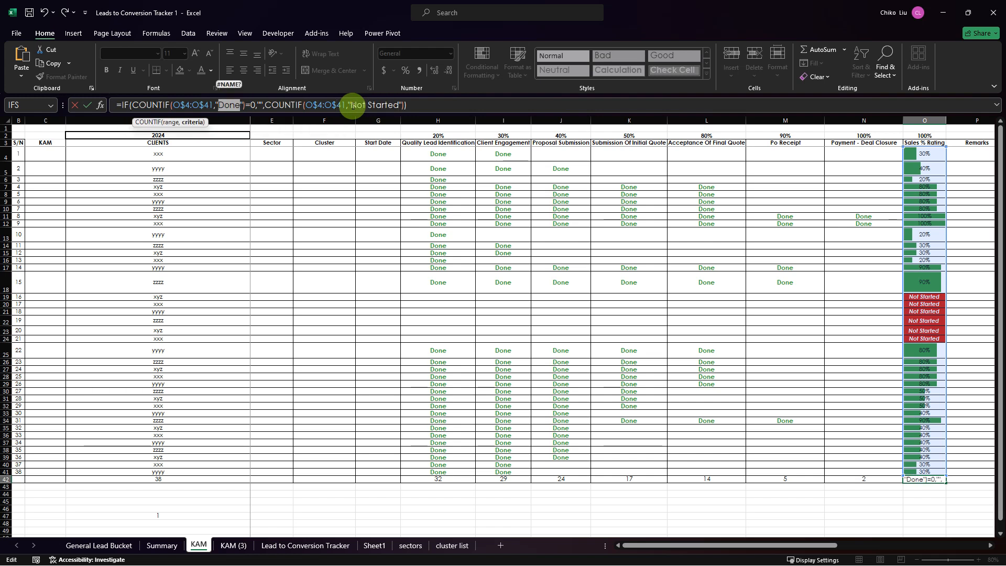
pyautogui.write('Not Started')
pyautogui.hotkey('ctrl', 'Return')
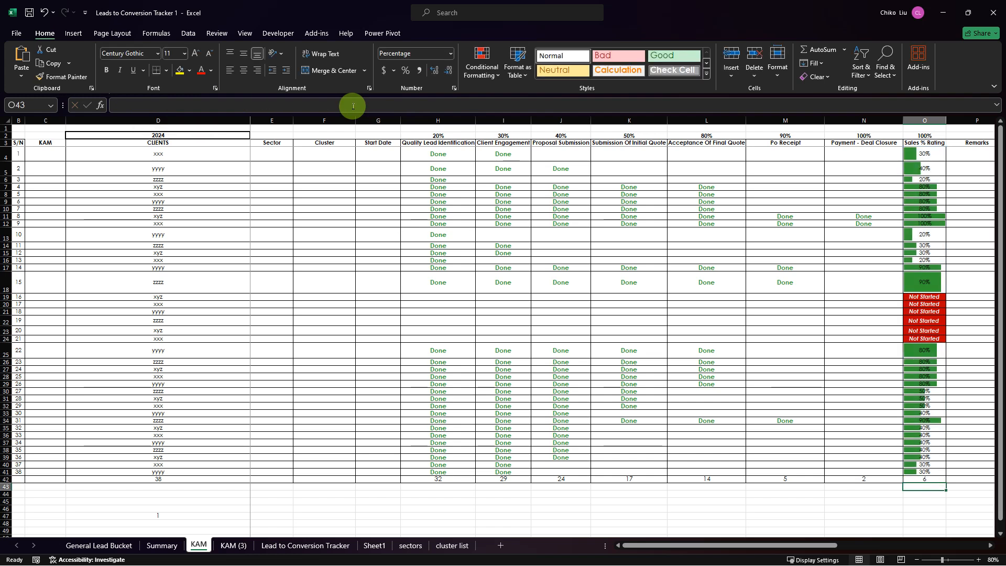
# Step: Make the count formulas in H42:O42 bold
pyautogui.moveTo(919, 480); pyautogui.dragTo(455, 480)
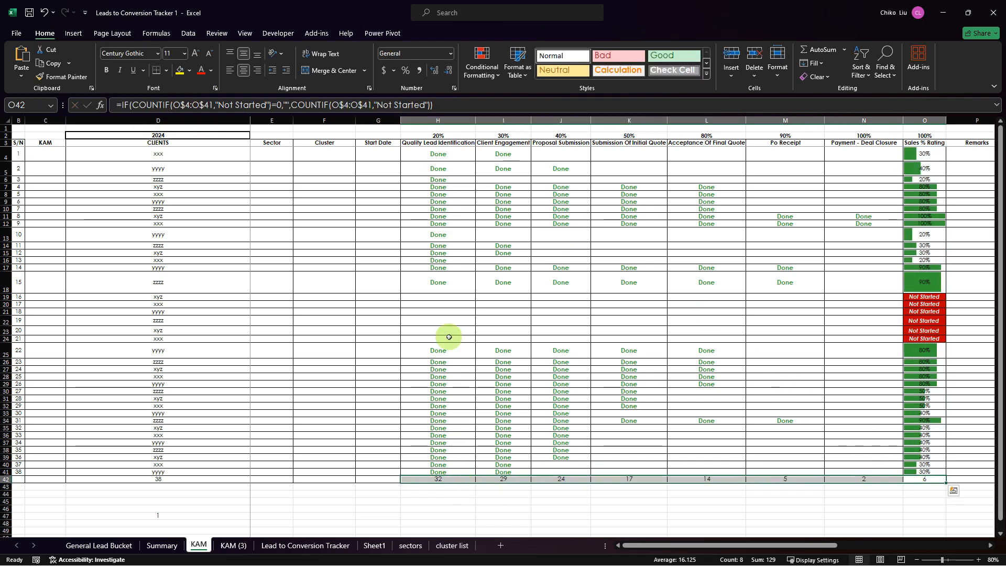
pyautogui.click(107, 70)
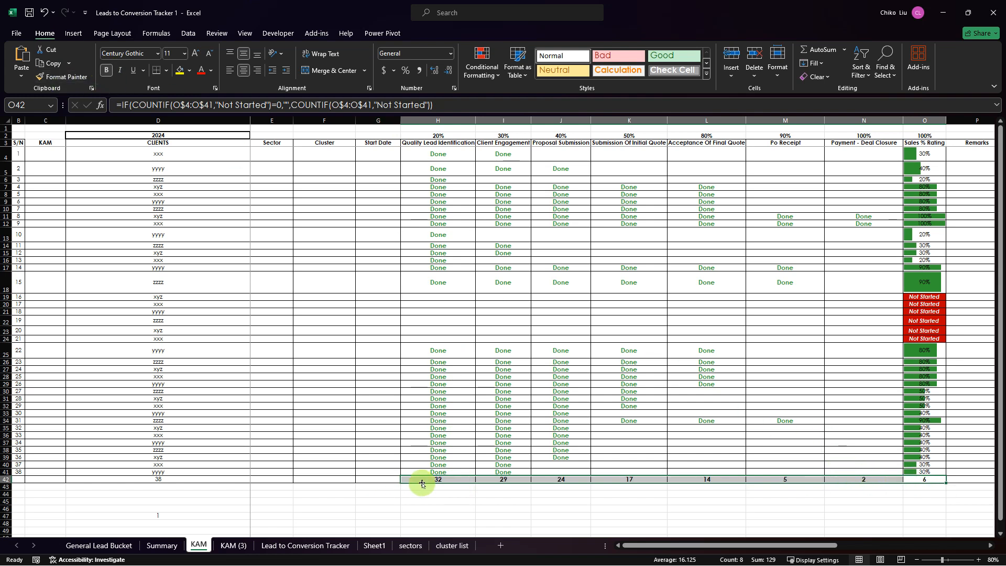
# Step: Check O42's Not Started count against the Not Started cells in O19:O24
pyautogui.click(436, 120)
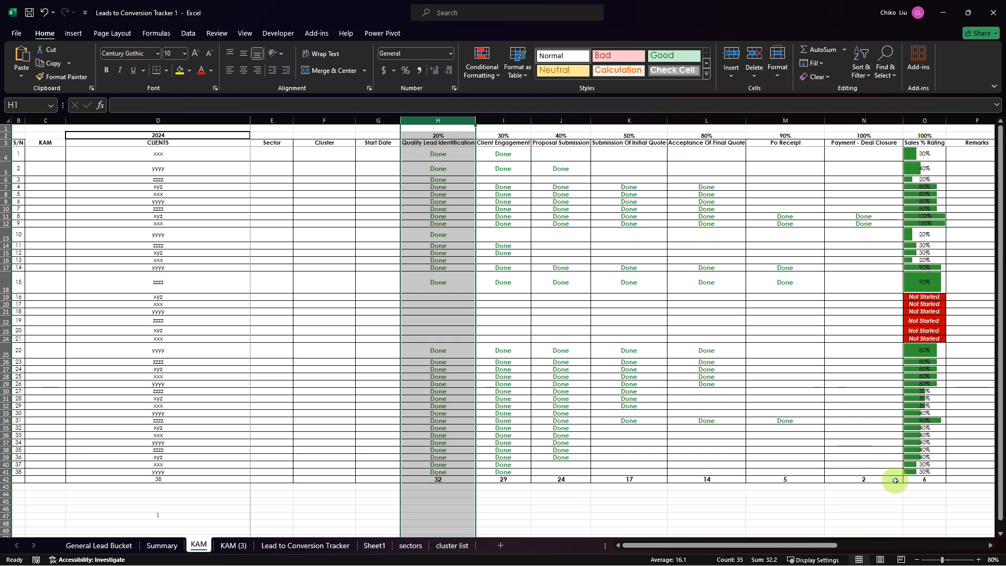
pyautogui.click(914, 478)
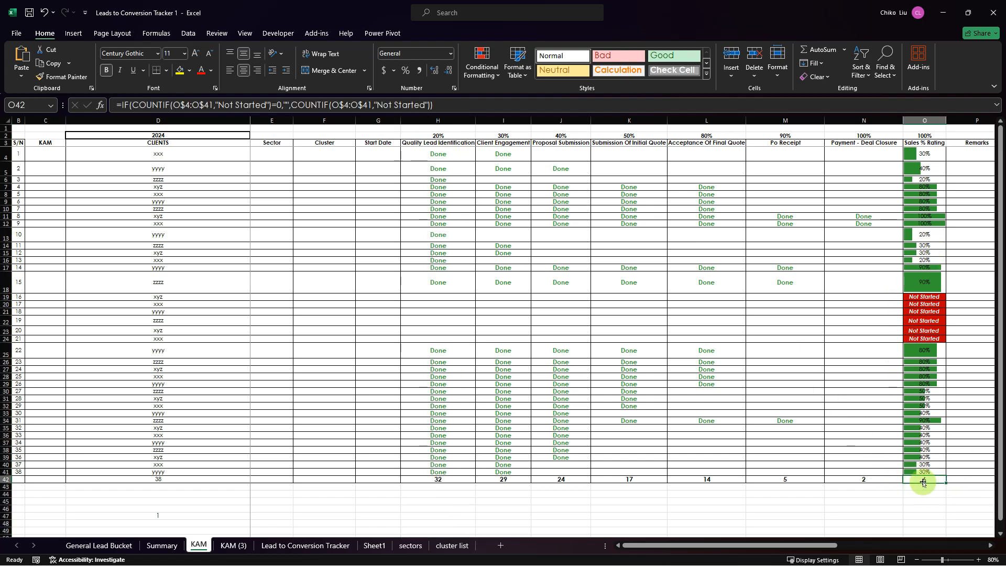
pyautogui.moveTo(927, 471); pyautogui.dragTo(922, 338)
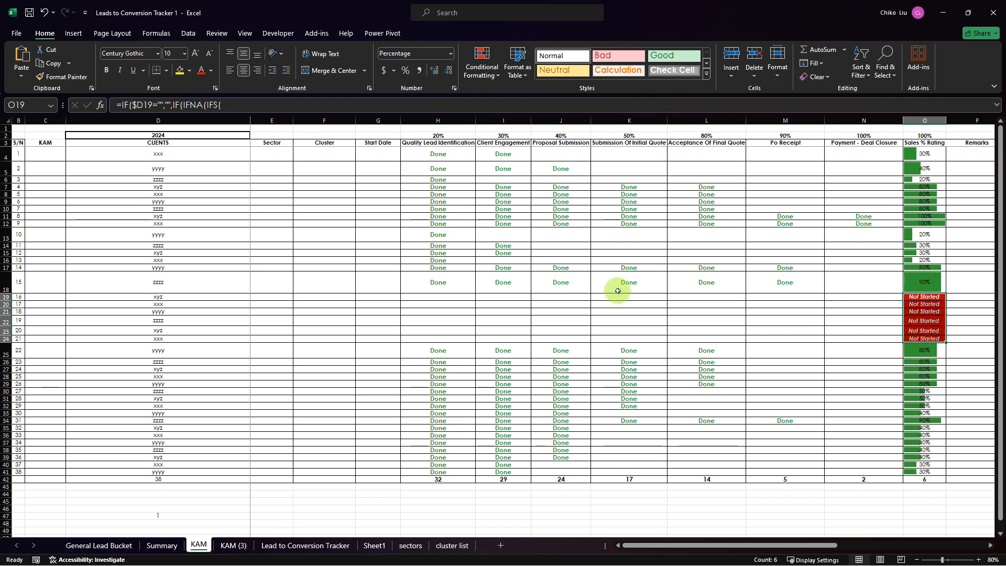
# Step: Test the Submission Of Initial Quote count by setting K20 to Done, and clear K20 again
pyautogui.click(638, 303)
pyautogui.click(670, 304)
pyautogui.click(663, 317)
pyautogui.click(671, 304)
pyautogui.click(664, 326)
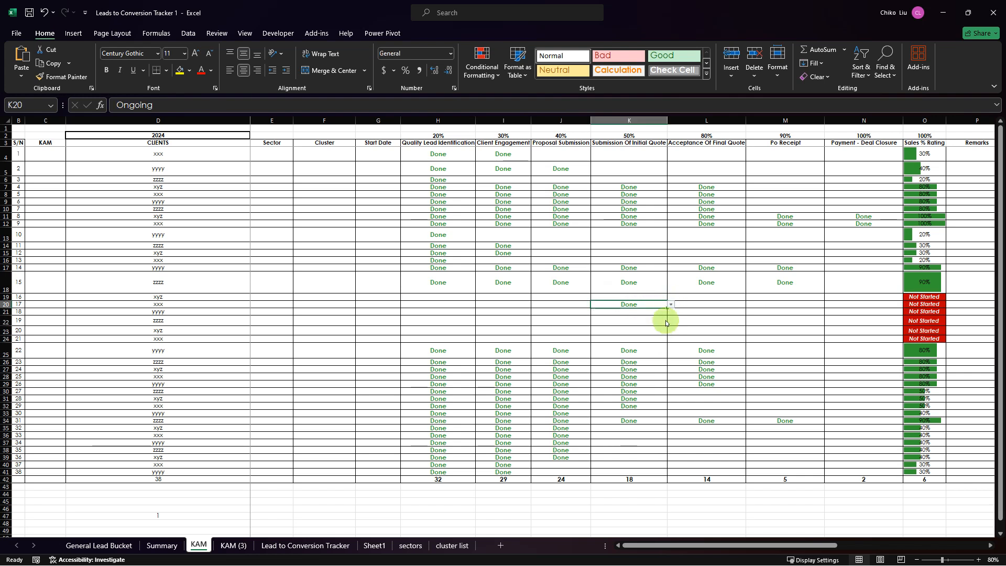
pyautogui.click(444, 302)
pyautogui.click(622, 305)
pyautogui.press('Delete')
# Step: Test the totals by setting H21 to Done and clearing the client in D21, and undo the test edits
pyautogui.click(473, 303)
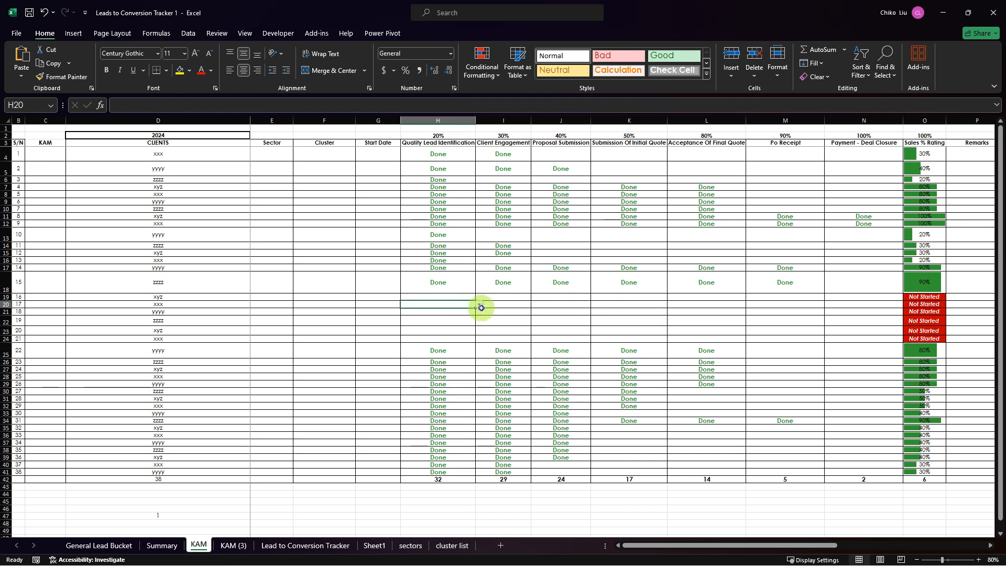
pyautogui.click(481, 308)
pyautogui.click(464, 311)
pyautogui.click(479, 314)
pyautogui.click(468, 330)
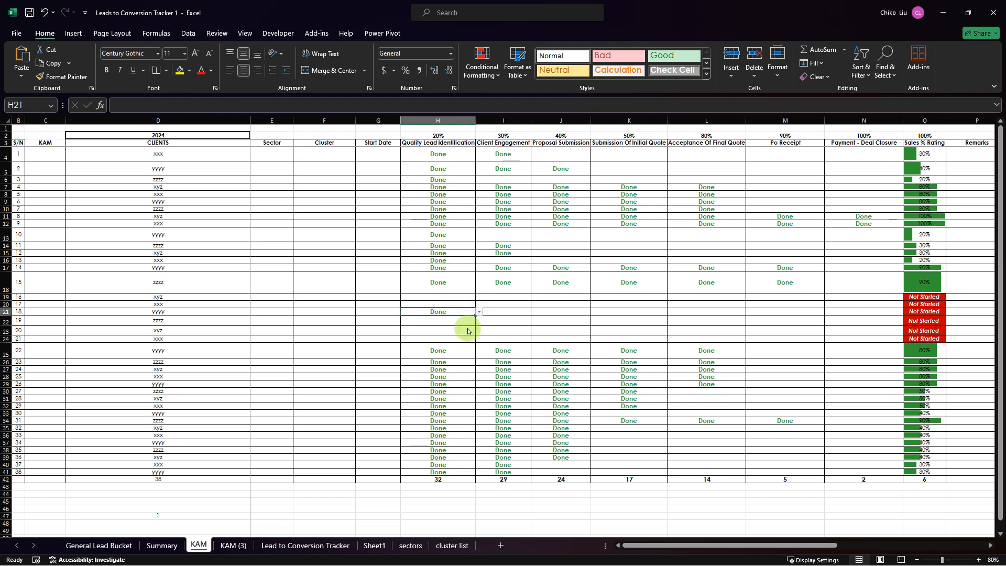
pyautogui.click(213, 312)
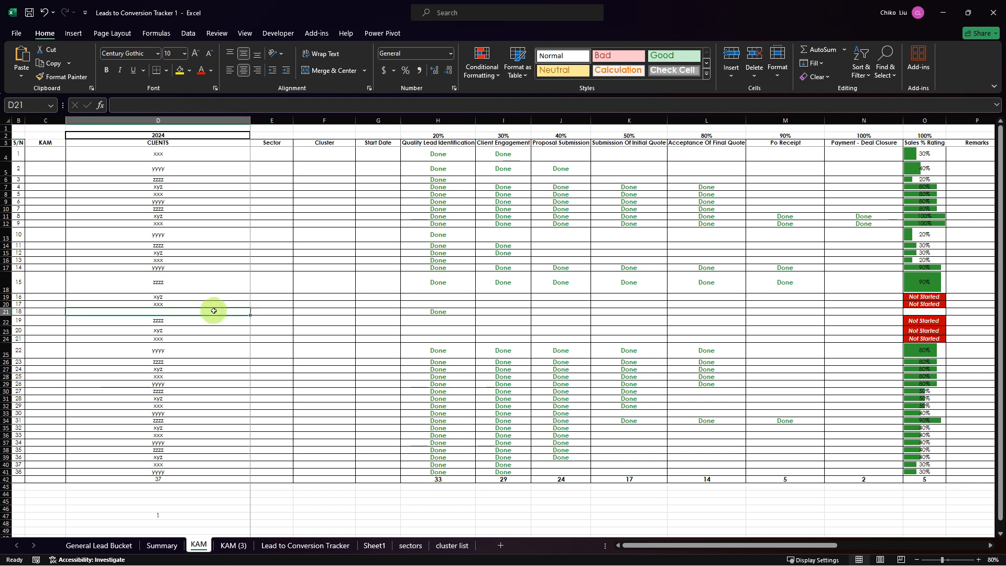
pyautogui.hotkey('ctrl', 'z')
pyautogui.hotkey('ctrl', 'z')
pyautogui.hotkey('ctrl', 'z')
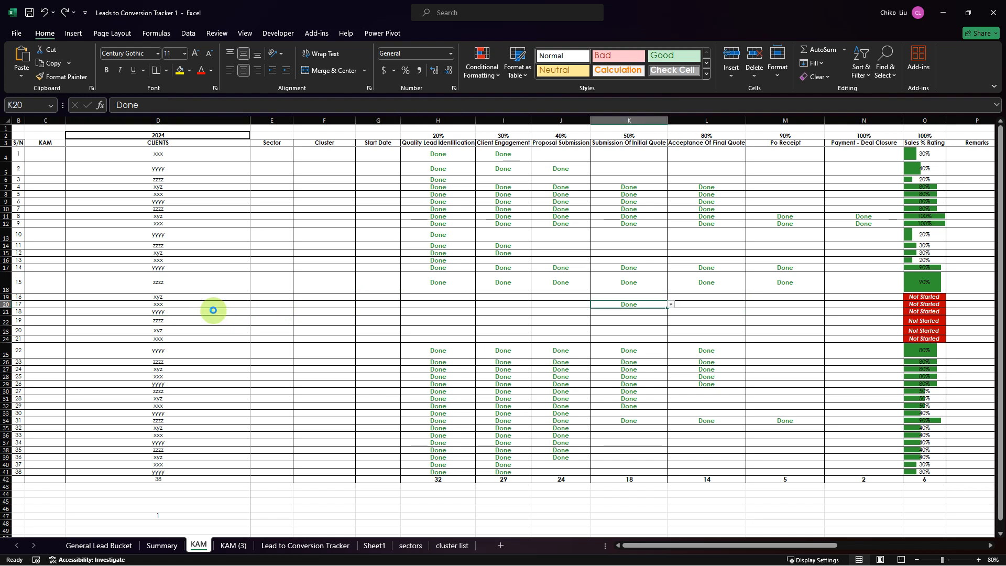
pyautogui.hotkey('ctrl', 'z')
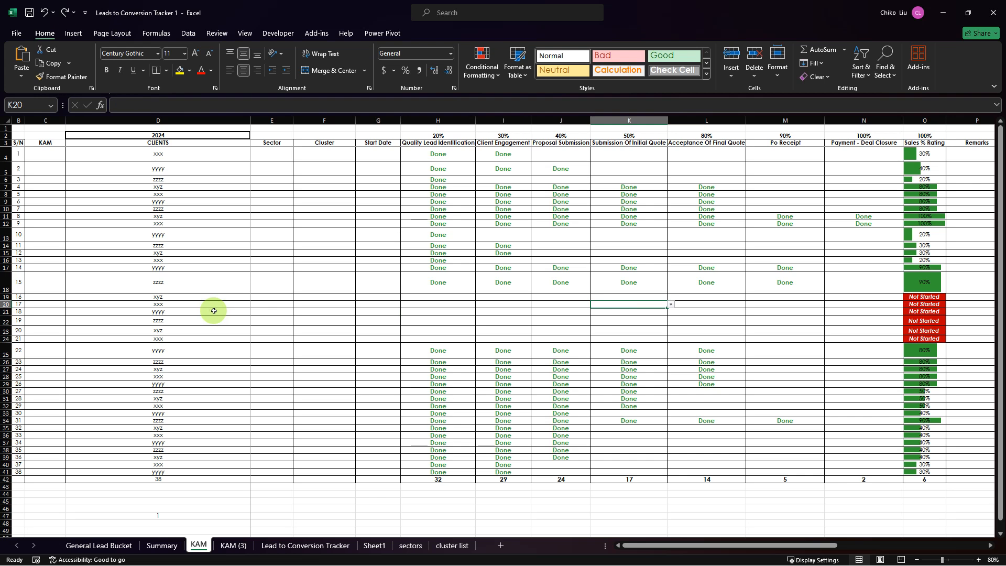
# Step: Review the Summary sheet's headers and counts in B1:K2, and view the KAM (3) sheet
pyautogui.click(157, 543)
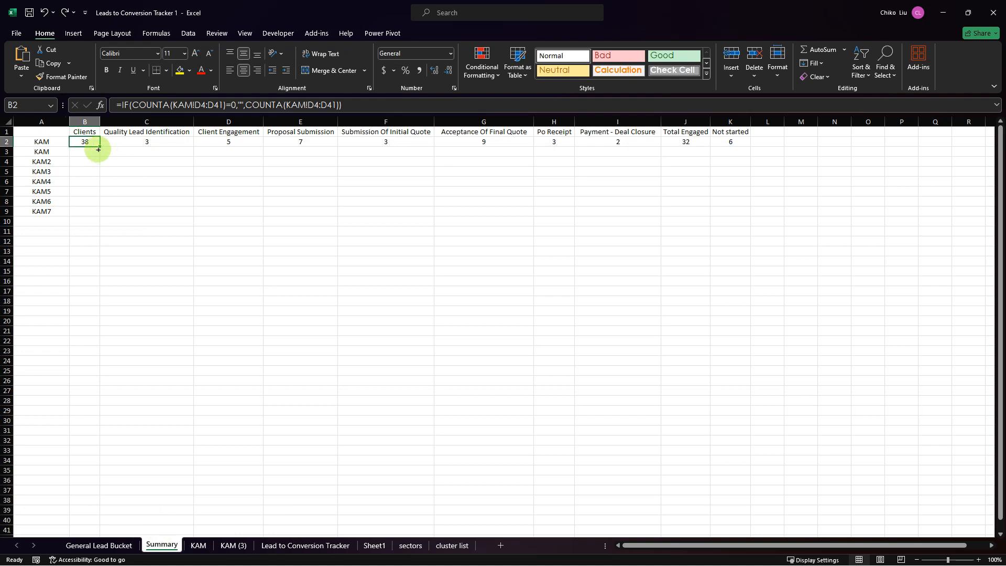
pyautogui.moveTo(85, 131); pyautogui.dragTo(713, 144)
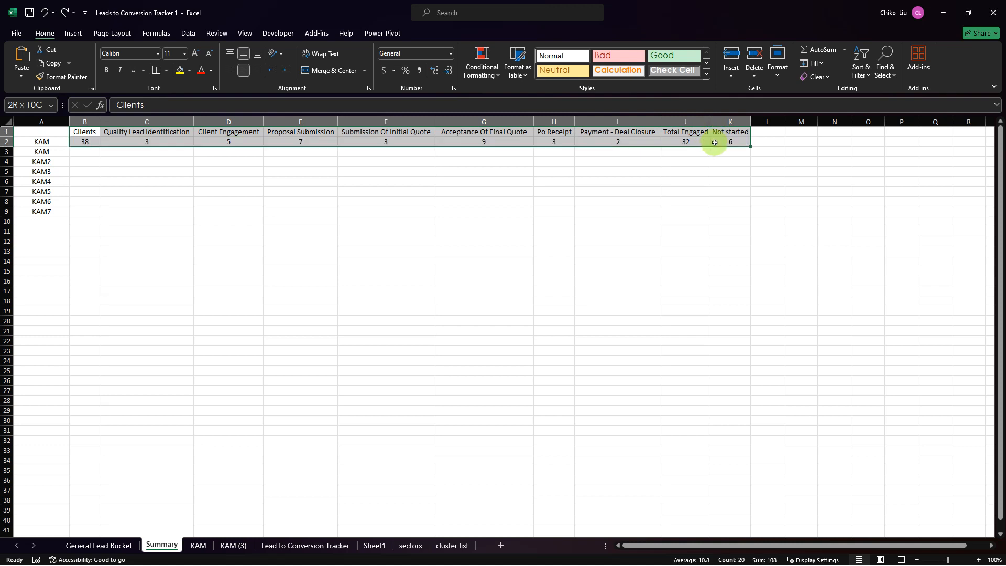
pyautogui.click(203, 546)
pyautogui.click(224, 546)
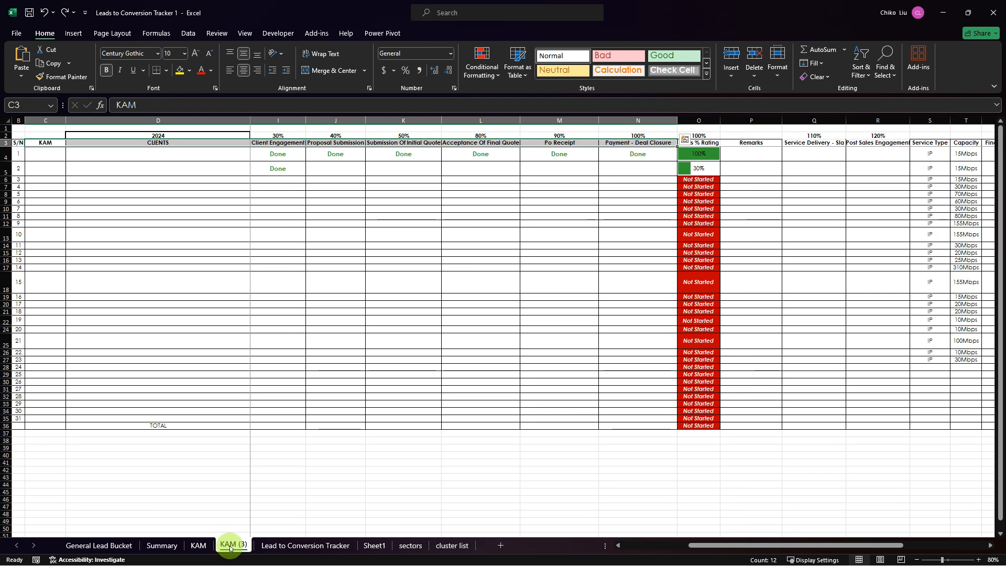
# Step: Open the Move or Copy options for the KAM sheet and choose KAM as the sheet to place it before
pyautogui.click(198, 546)
pyautogui.rightClick(198, 546)
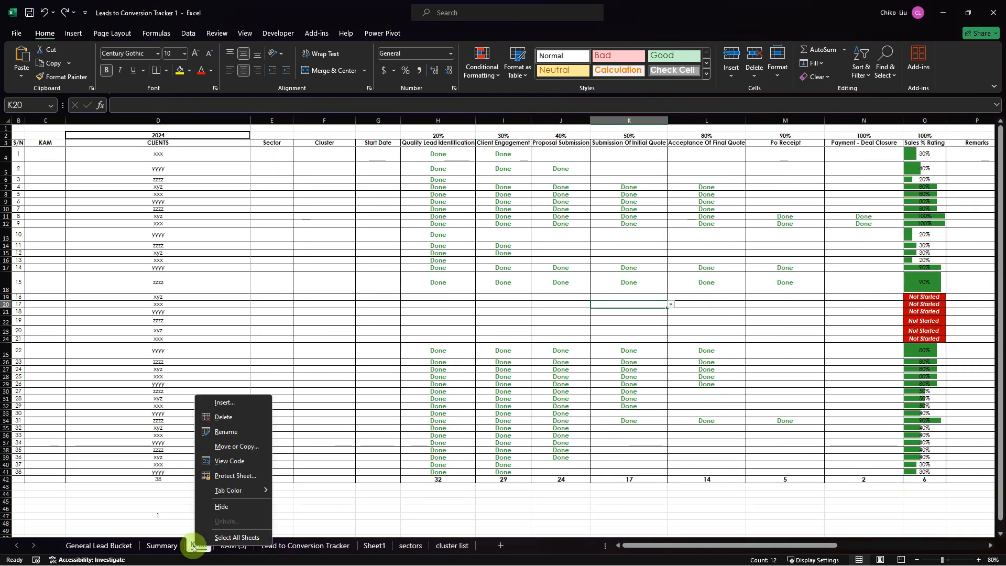
pyautogui.click(220, 446)
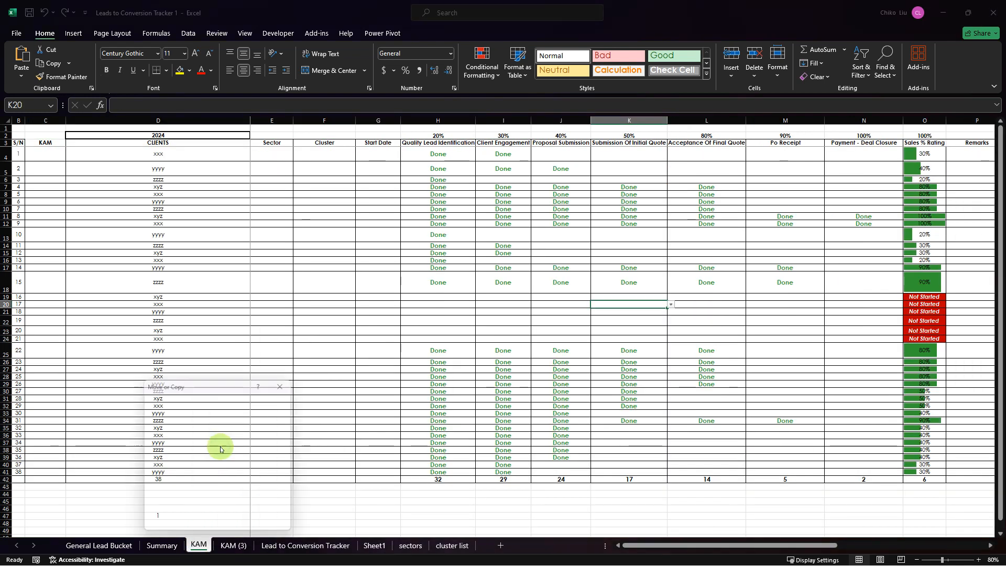
pyautogui.click(152, 457)
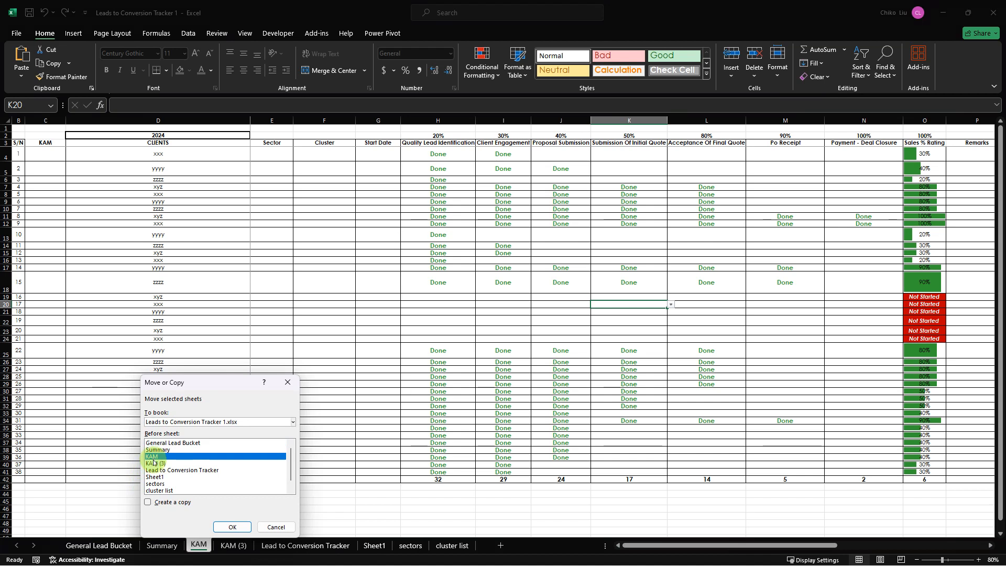
# Step: Create a copy of the KAM sheet in the same workbook, placed before the KAM sheet
pyautogui.click(155, 464)
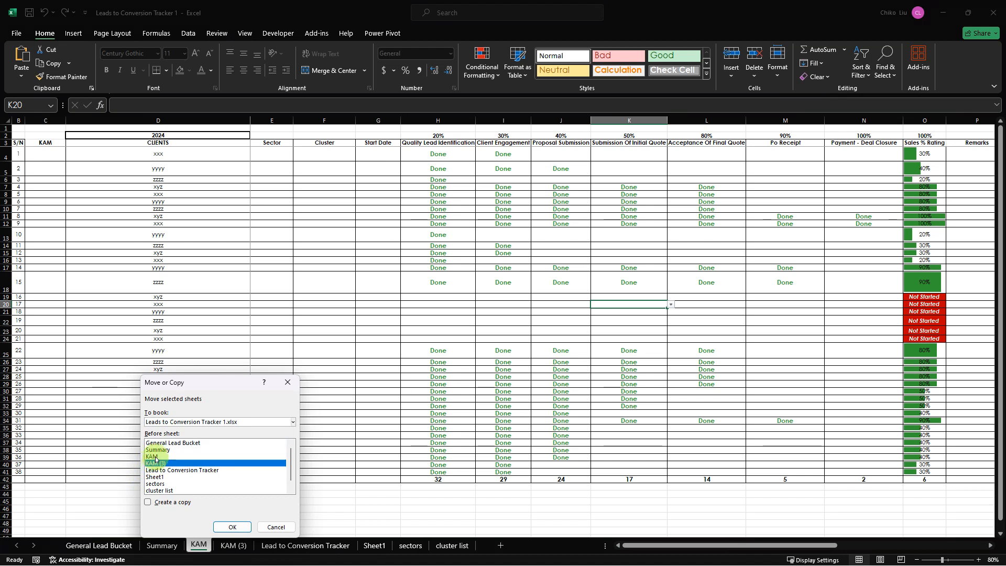
pyautogui.click(155, 458)
pyautogui.click(147, 502)
pyautogui.click(232, 526)
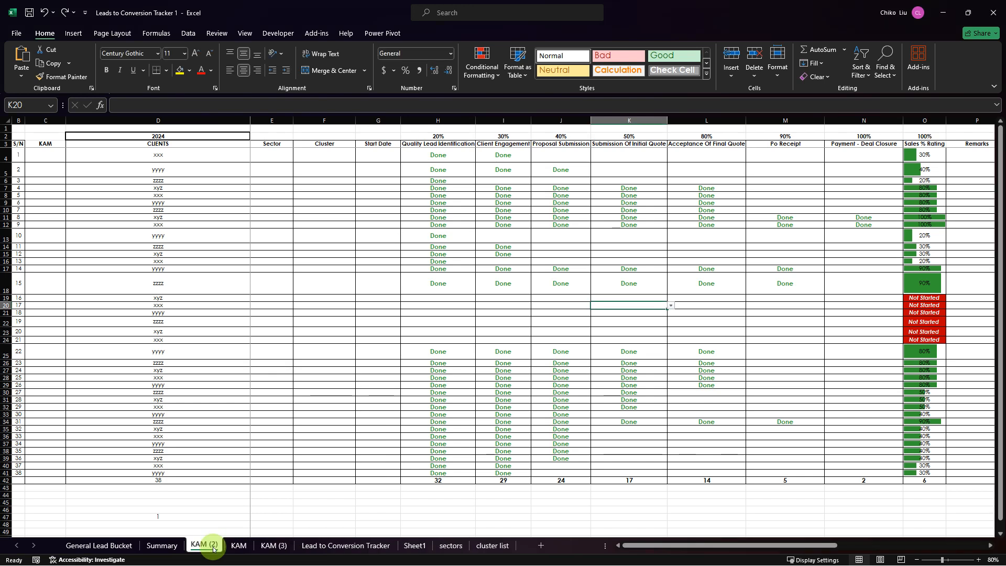
# Step: Rename the copied sheet KAM (2) as KAM1
pyautogui.doubleClick(204, 545)
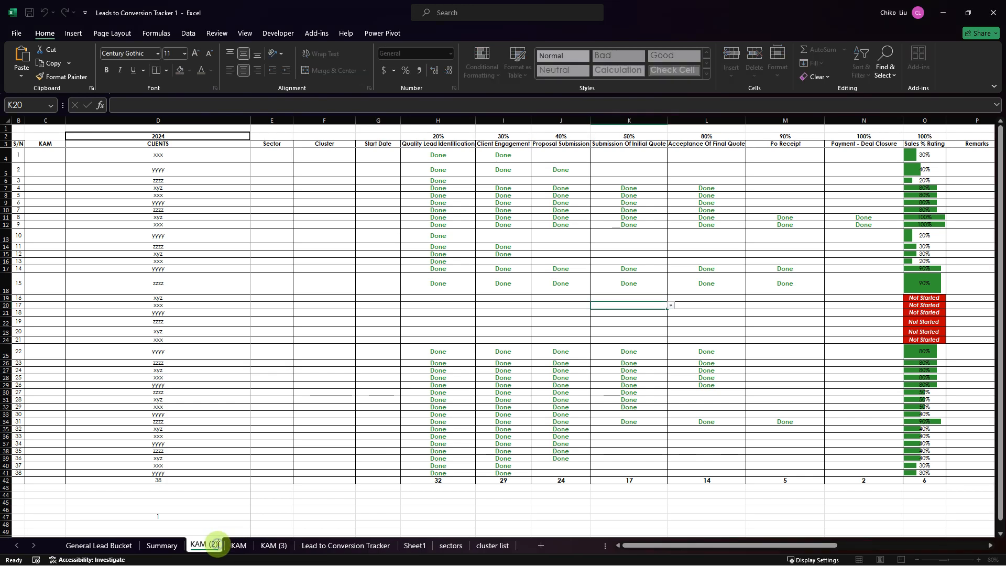
pyautogui.press('BackSpace')
pyautogui.press('BackSpace')
pyautogui.press('BackSpace')
pyautogui.press('BackSpace')
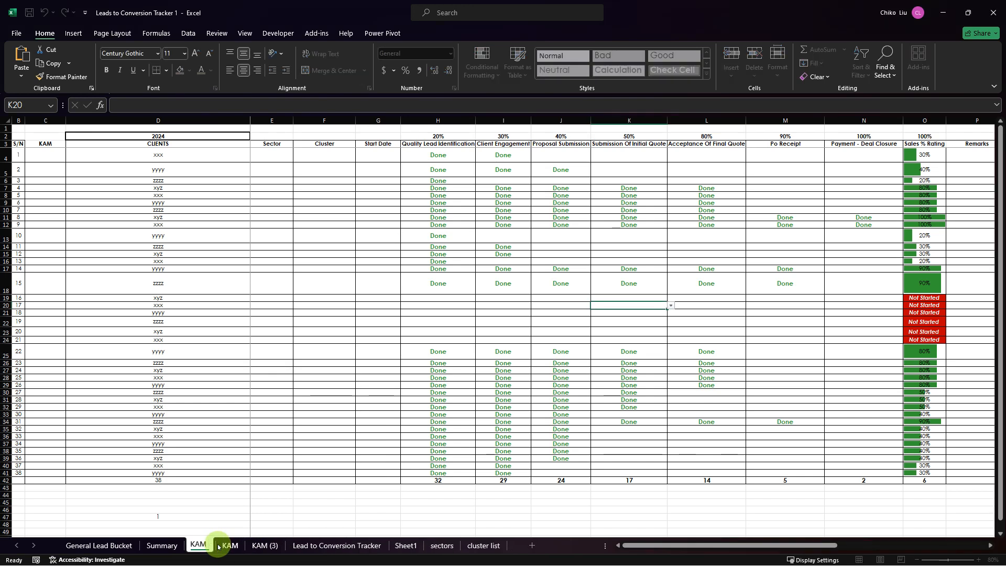
pyautogui.write('1')
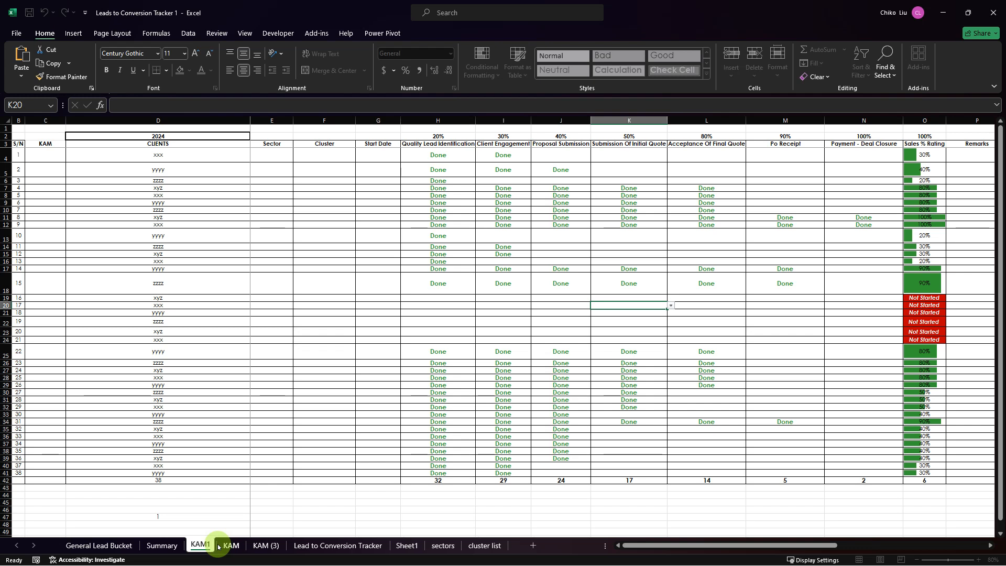
pyautogui.press('Return')
# Step: Delete the KAM (3) sheet from the workbook
pyautogui.click(270, 547)
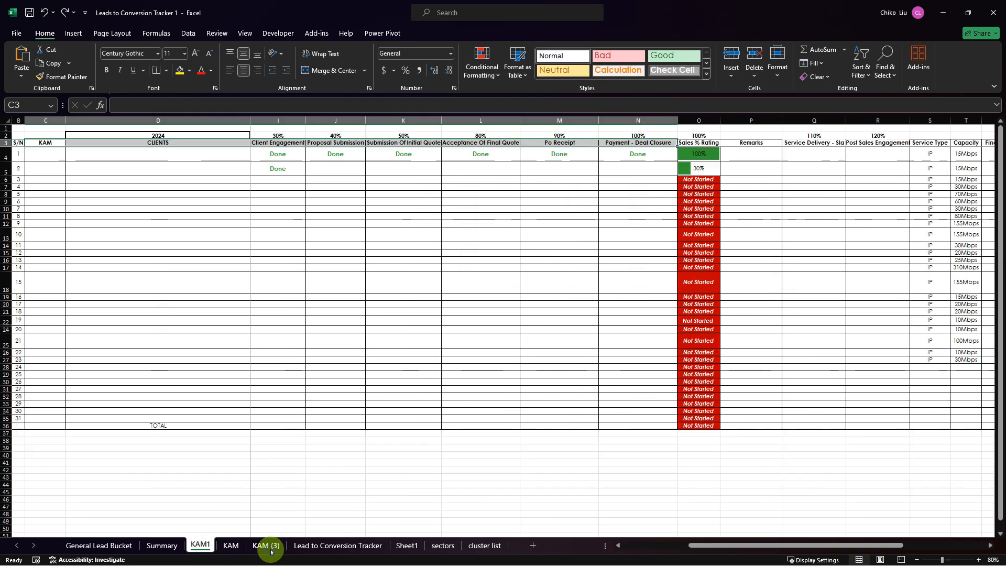
pyautogui.doubleClick(266, 545)
pyautogui.click(233, 546)
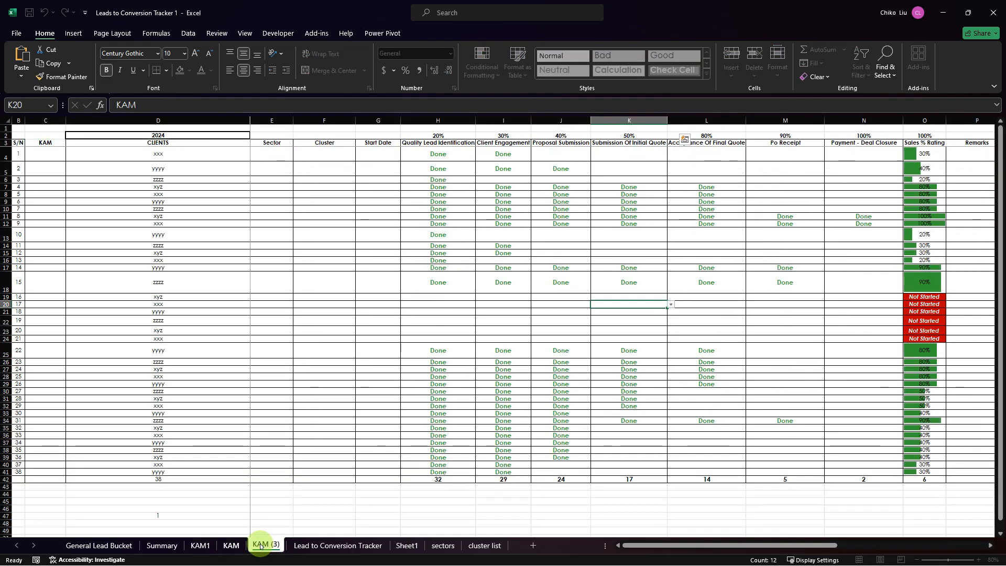
pyautogui.rightClick(257, 546)
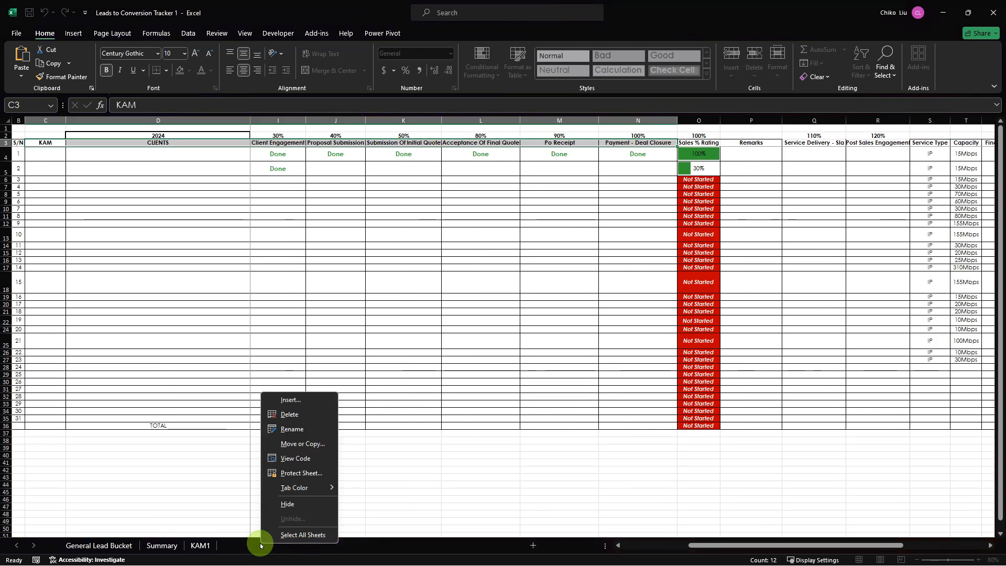
pyautogui.click(285, 413)
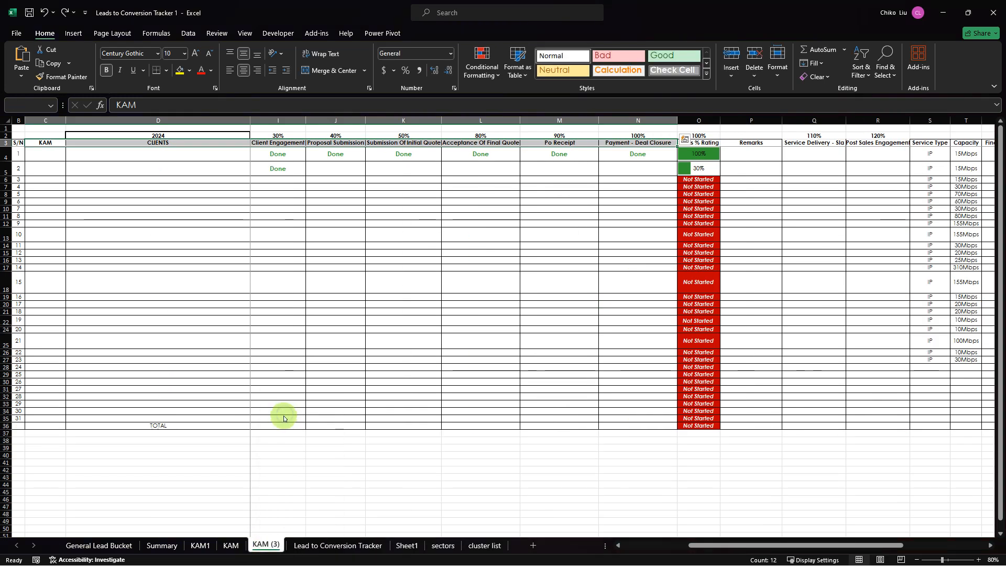
pyautogui.click(486, 317)
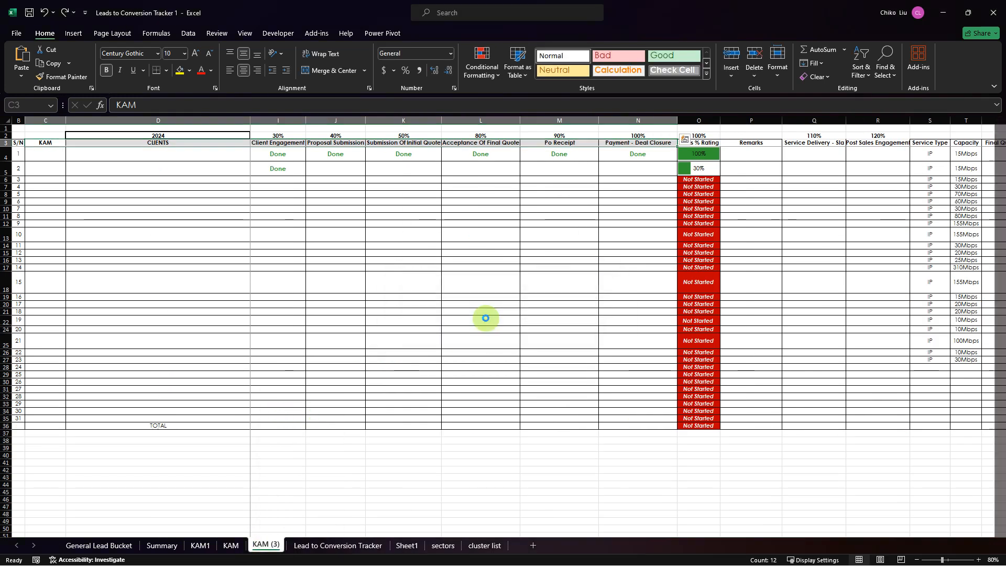
# Step: Reorder the sheets so that KAM1 comes directly after KAM
pyautogui.click(232, 546)
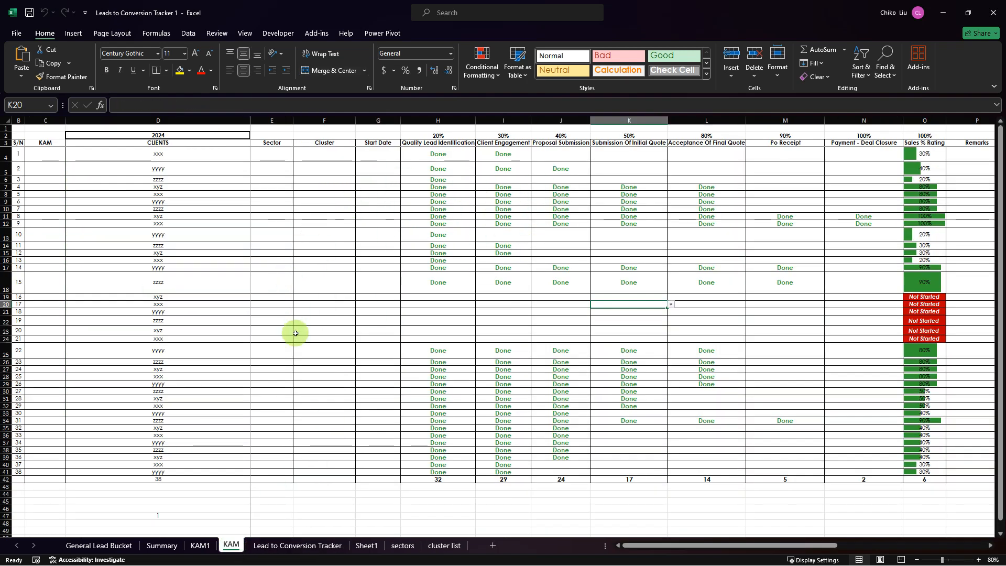
pyautogui.click(201, 545)
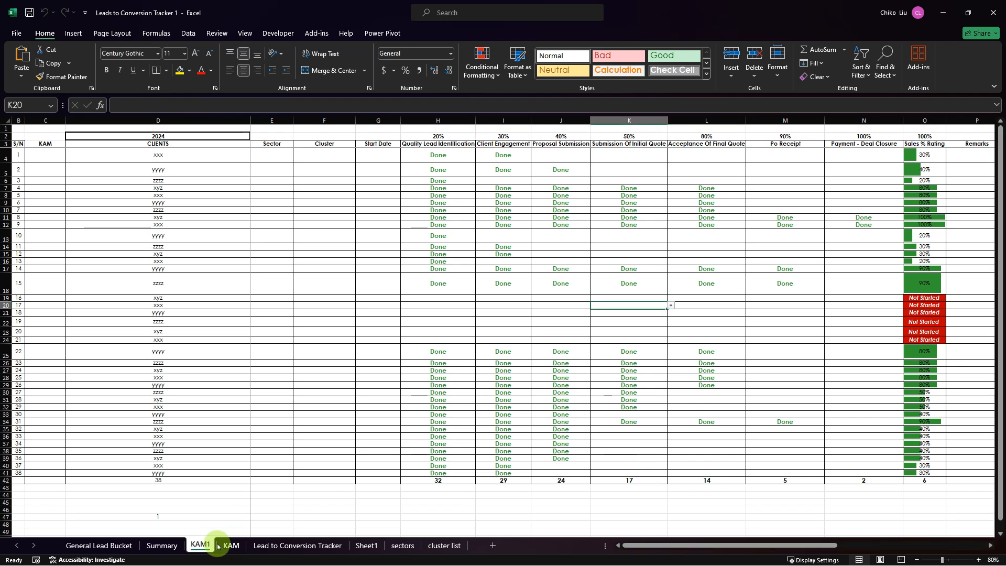
pyautogui.moveTo(202, 546)
pyautogui.mouseDown()
pyautogui.moveTo(248, 546)
pyautogui.moveTo(229, 545)
pyautogui.mouseUp()
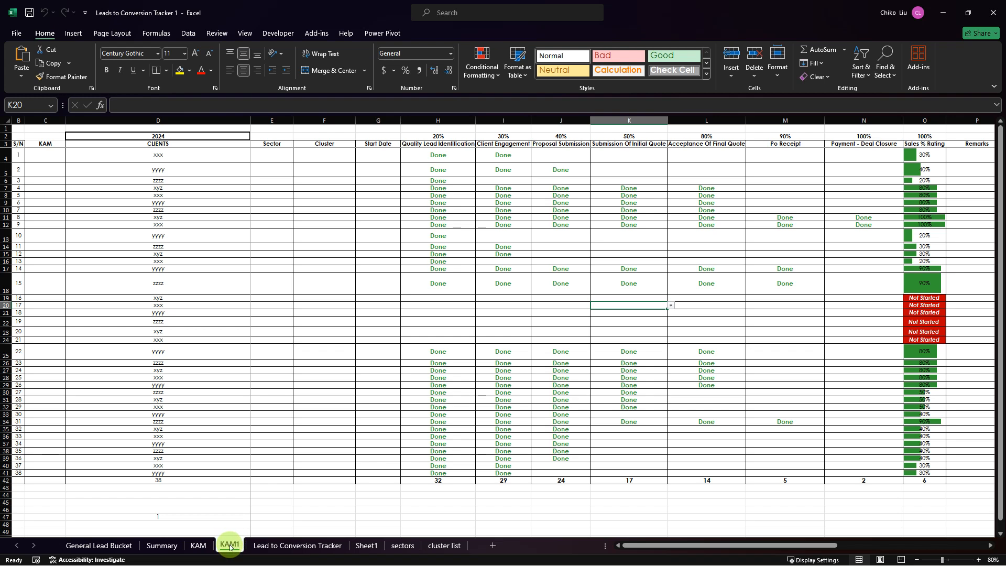
# Step: Try to place the KAM sheet before KAM without the option to create a copy
pyautogui.click(196, 545)
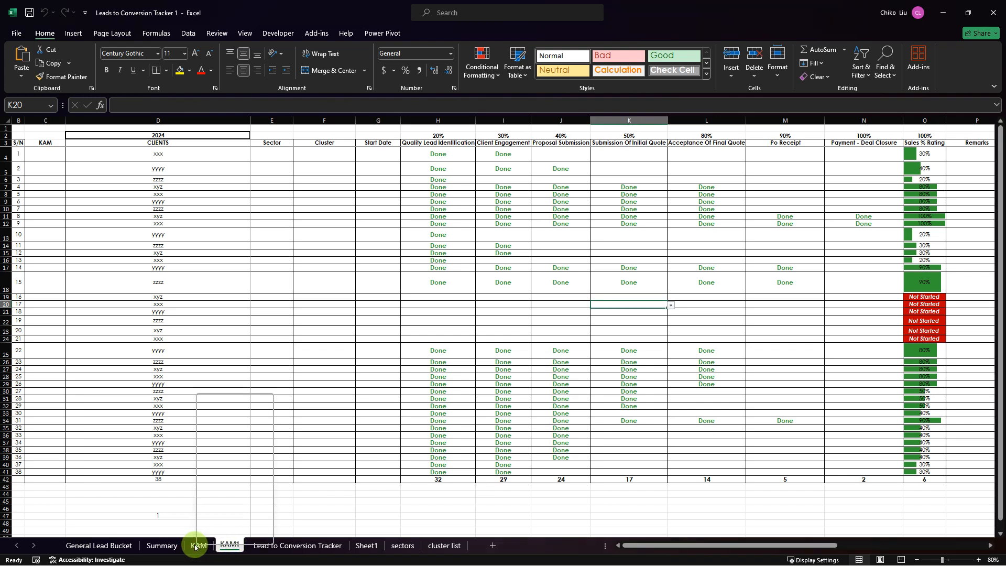
pyautogui.rightClick(197, 545)
pyautogui.click(224, 443)
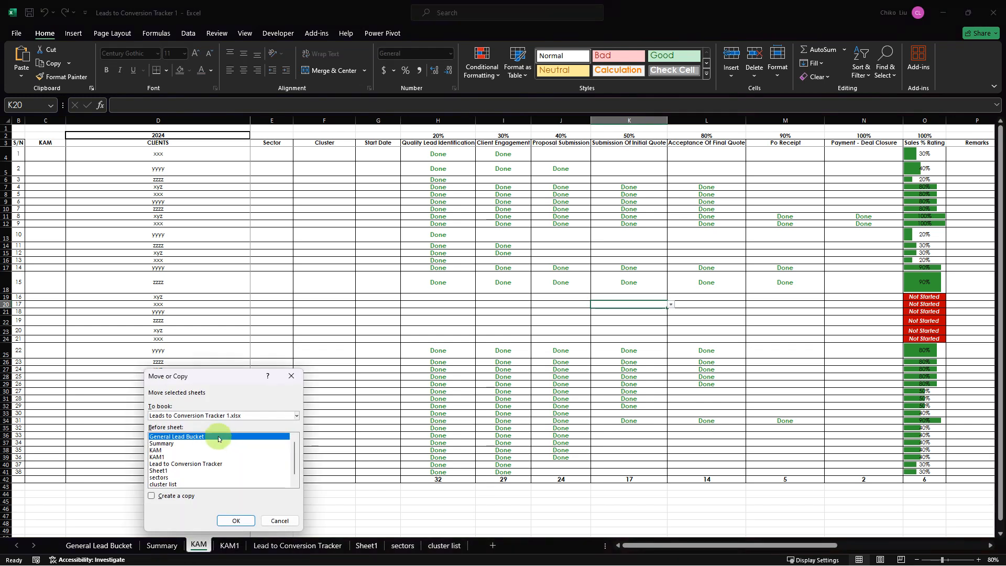
pyautogui.click(164, 458)
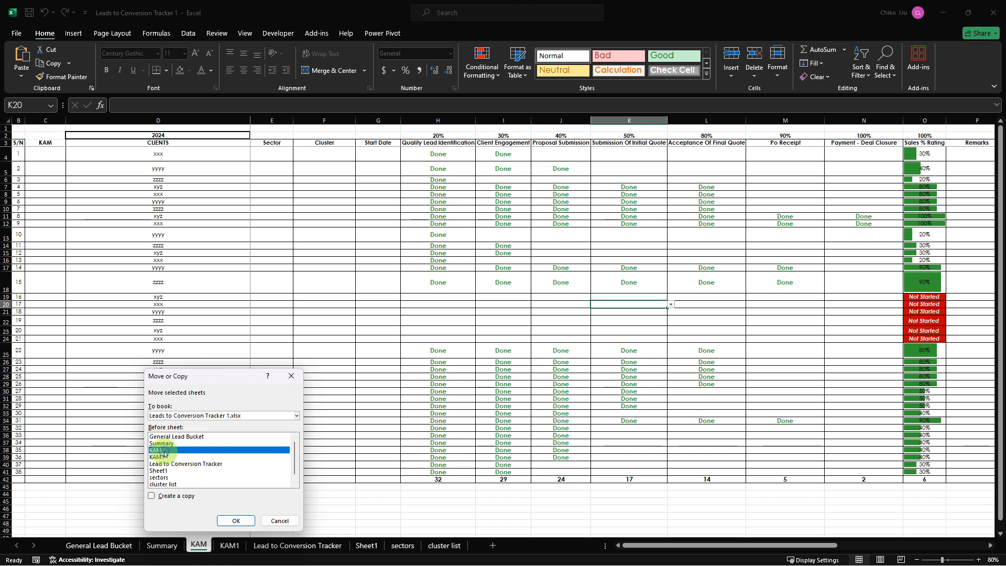
pyautogui.click(236, 520)
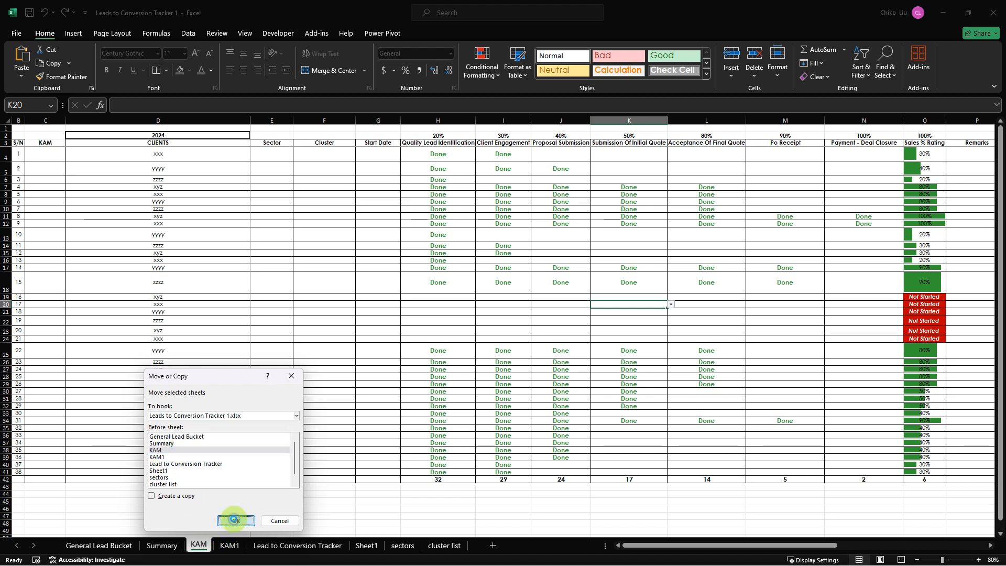
# Step: Duplicate the KAM sheet within the workbook, inserting the copy before KAM
pyautogui.rightClick(204, 548)
pyautogui.click(231, 453)
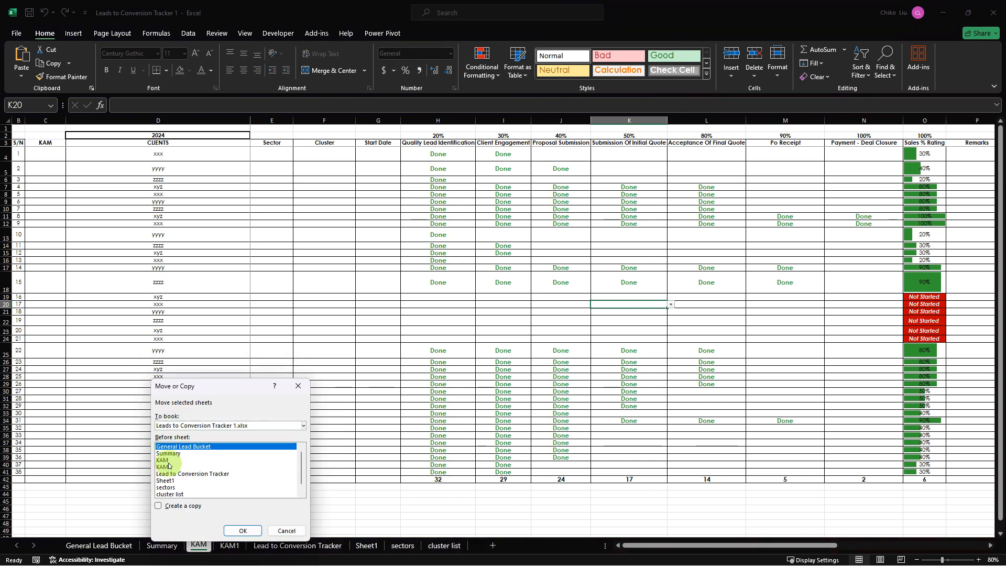
pyautogui.click(168, 461)
pyautogui.click(158, 506)
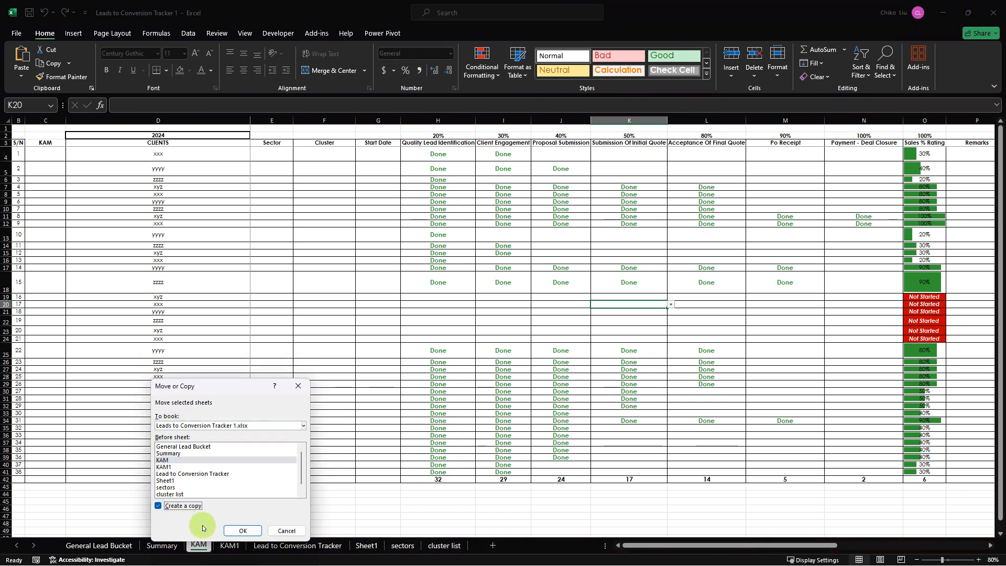
pyautogui.click(239, 530)
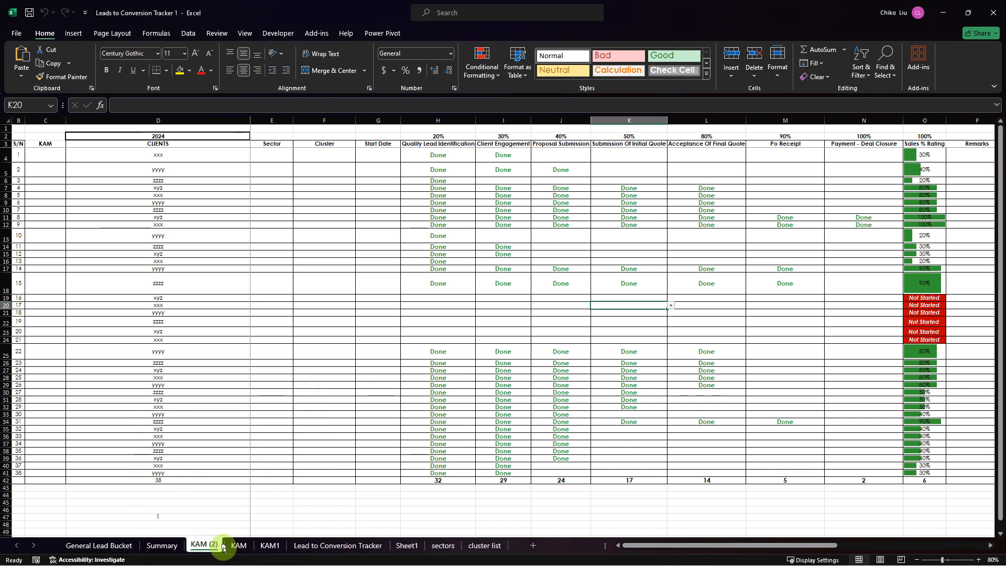
# Step: Move the new KAM copy to follow KAM1 and rename it KAM2
pyautogui.moveTo(290, 547); pyautogui.dragTo(270, 545)
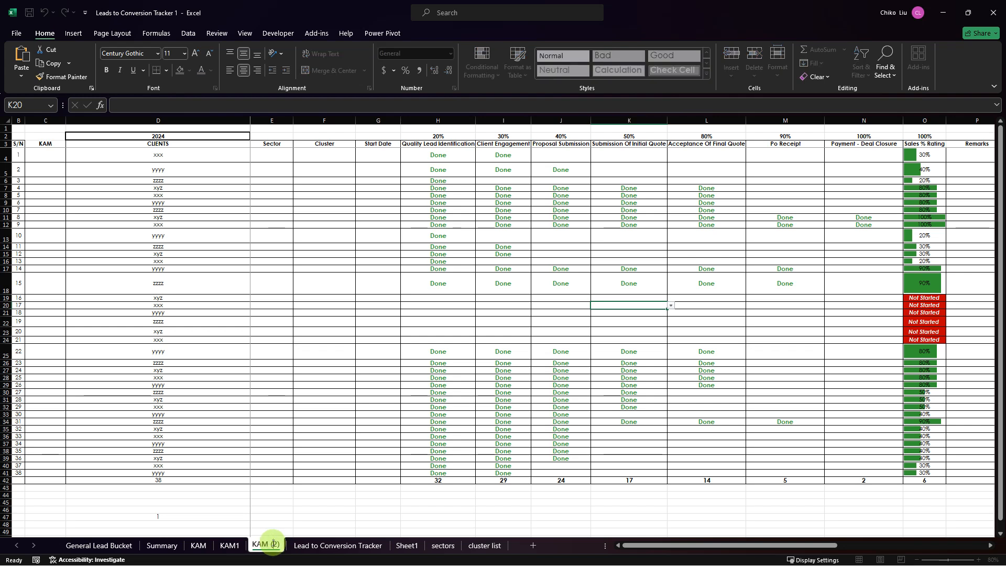
pyautogui.press('BackSpace')
pyautogui.press('BackSpace')
pyautogui.press('BackSpace')
pyautogui.press('Return')
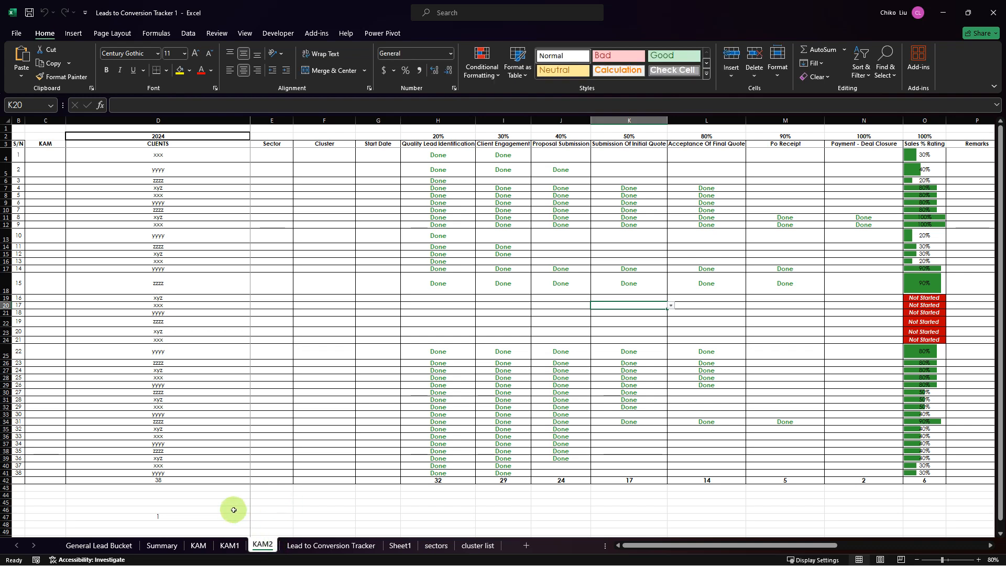
# Step: On the Summary sheet, make both KAM ranges in cell B2's COUNTA formula absolute as $D$4:$D$41
pyautogui.click(161, 545)
pyautogui.click(260, 546)
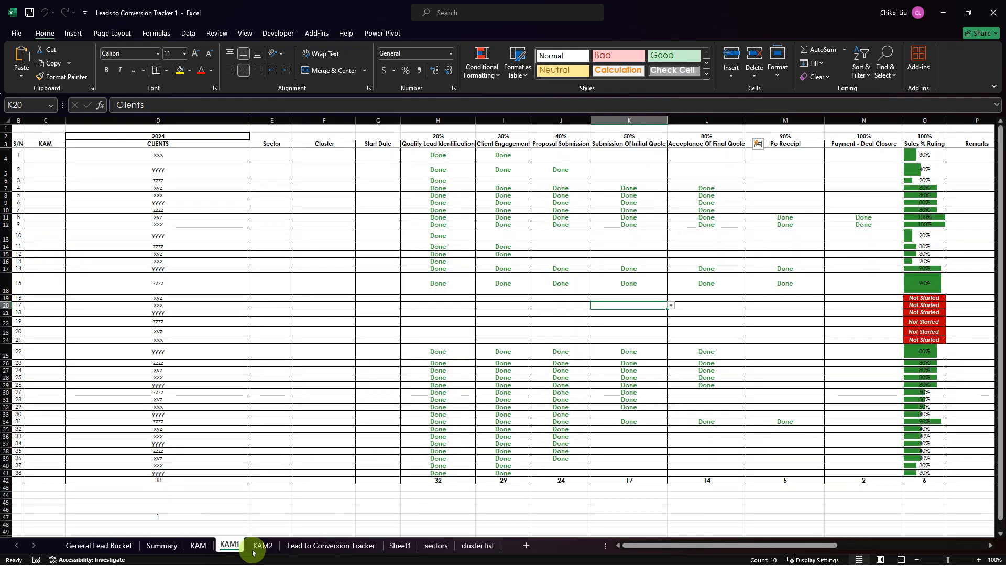
pyautogui.click(161, 545)
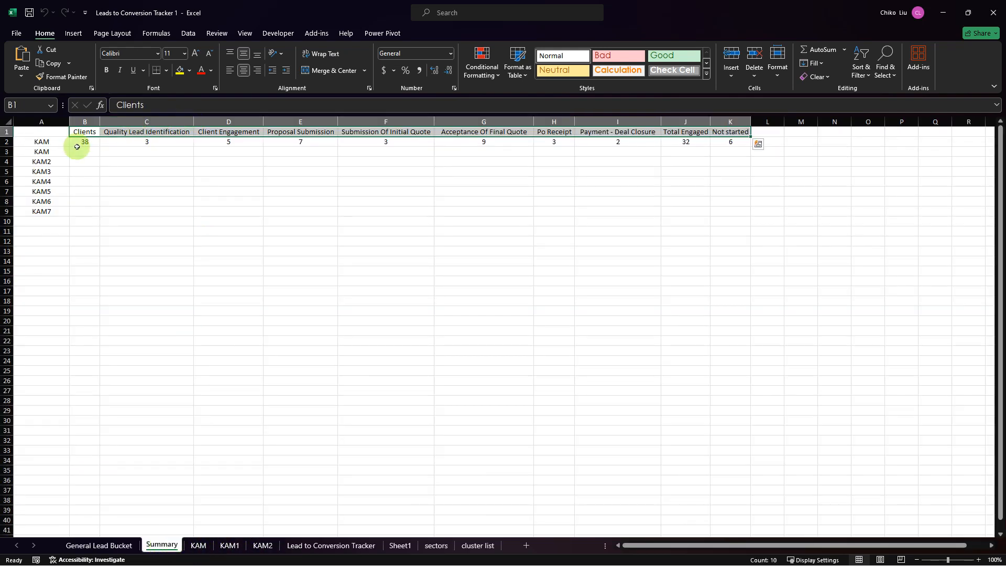
pyautogui.click(78, 143)
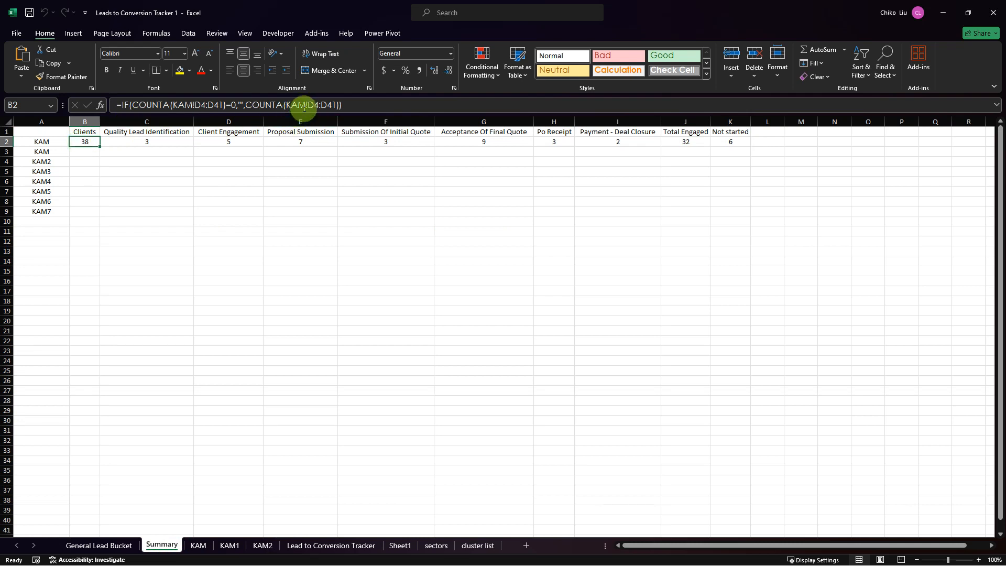
pyautogui.click(179, 143)
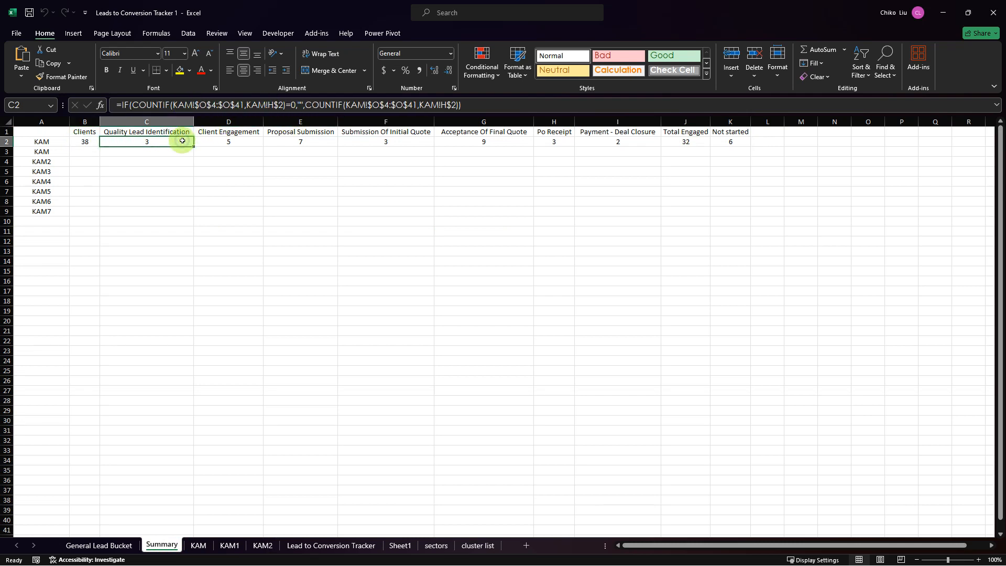
pyautogui.click(84, 142)
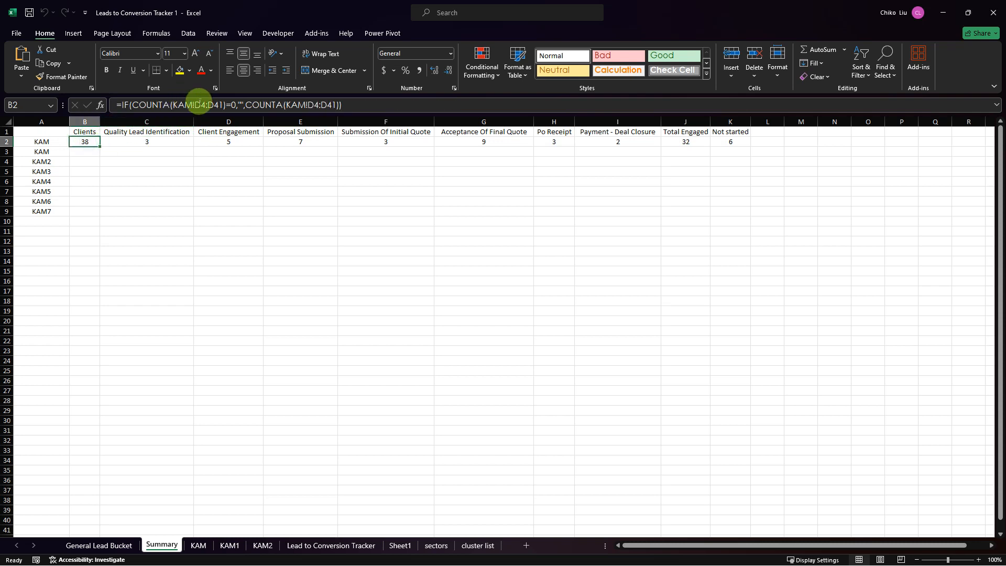
pyautogui.moveTo(194, 105); pyautogui.dragTo(215, 105)
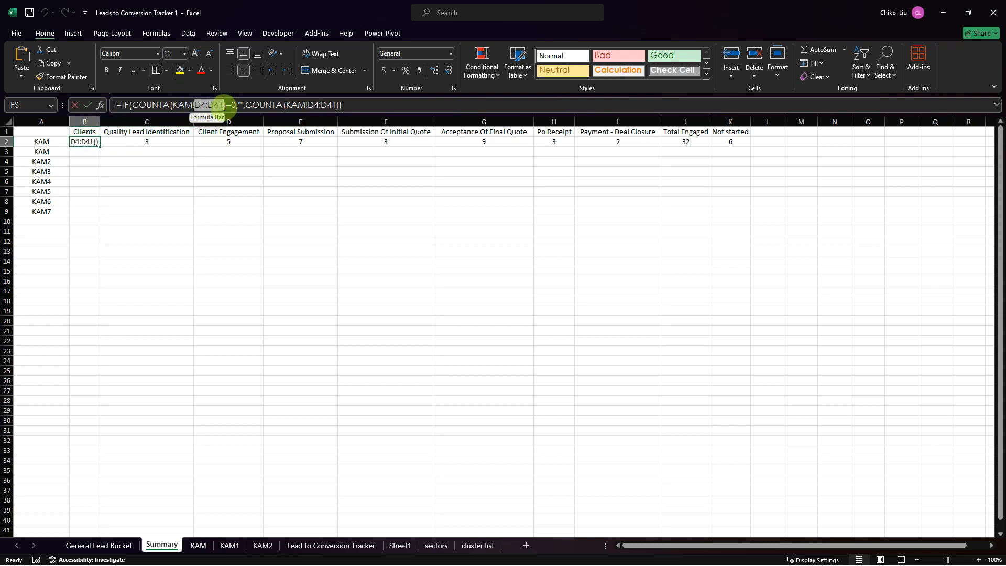
pyautogui.press('F4')
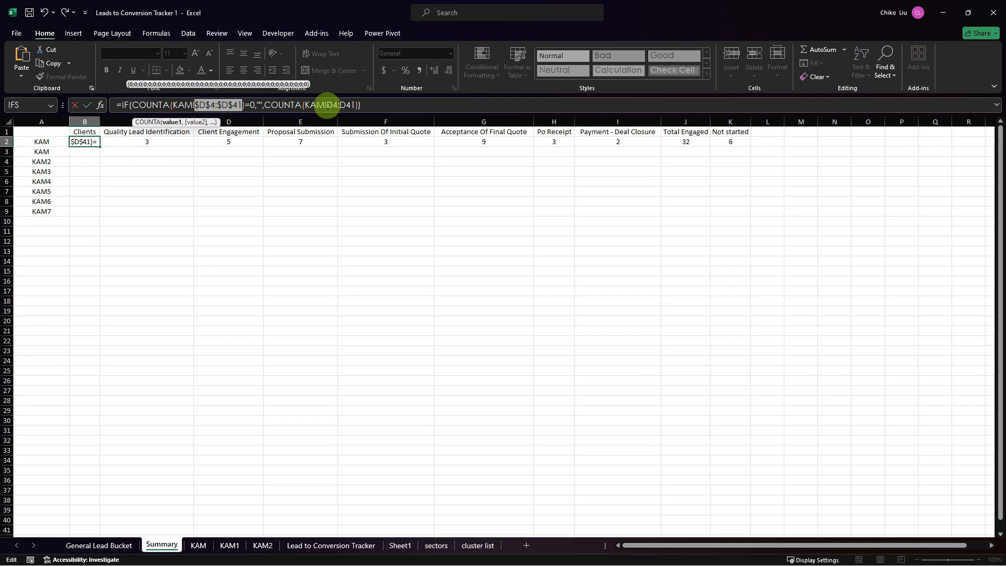
pyautogui.moveTo(326, 105); pyautogui.dragTo(338, 104)
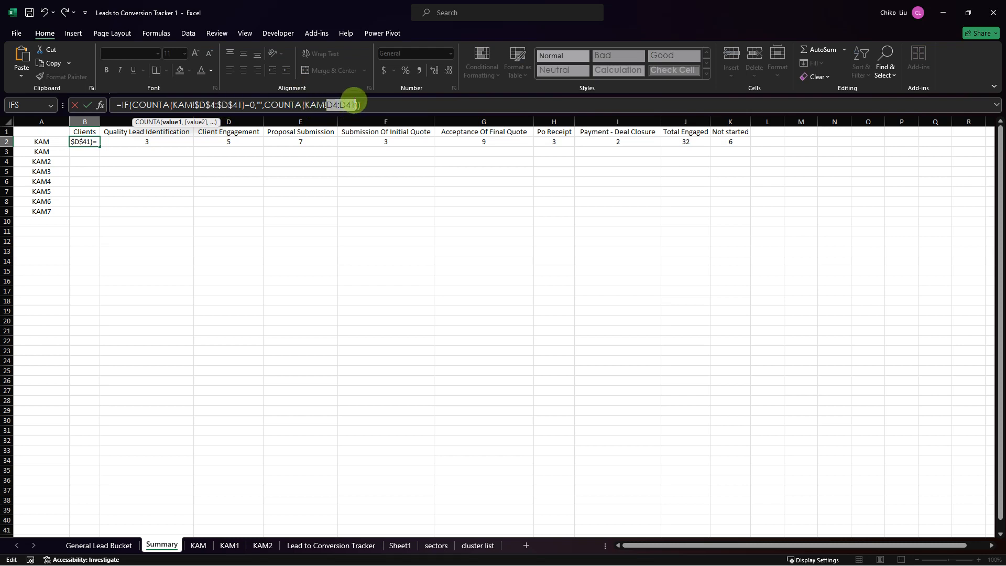
pyautogui.press('F4')
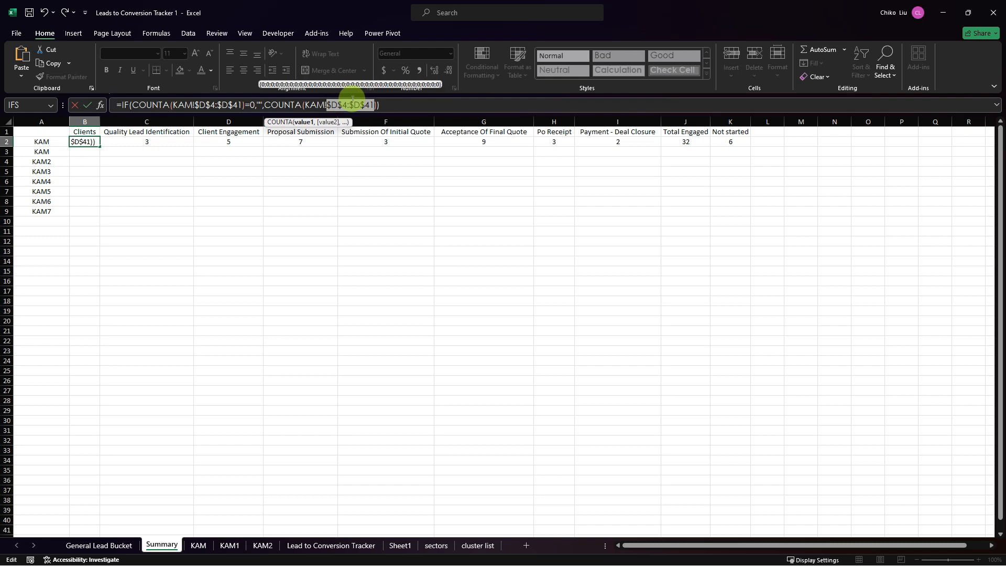
pyautogui.hotkey('ctrl', 'Return')
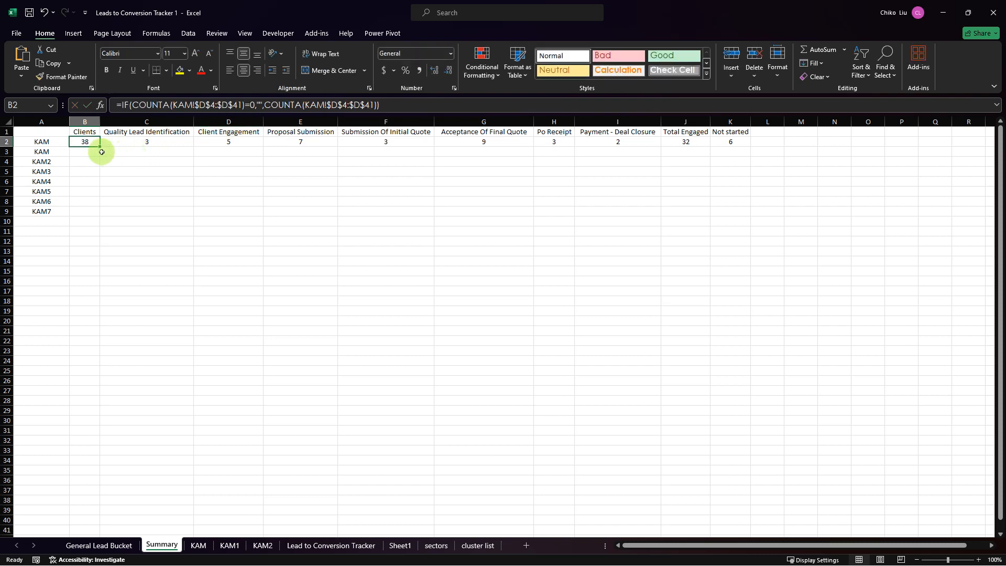
# Step: Change the label in cell A3 of the Summary sheet to KAM1
pyautogui.click(50, 151)
pyautogui.click(155, 106)
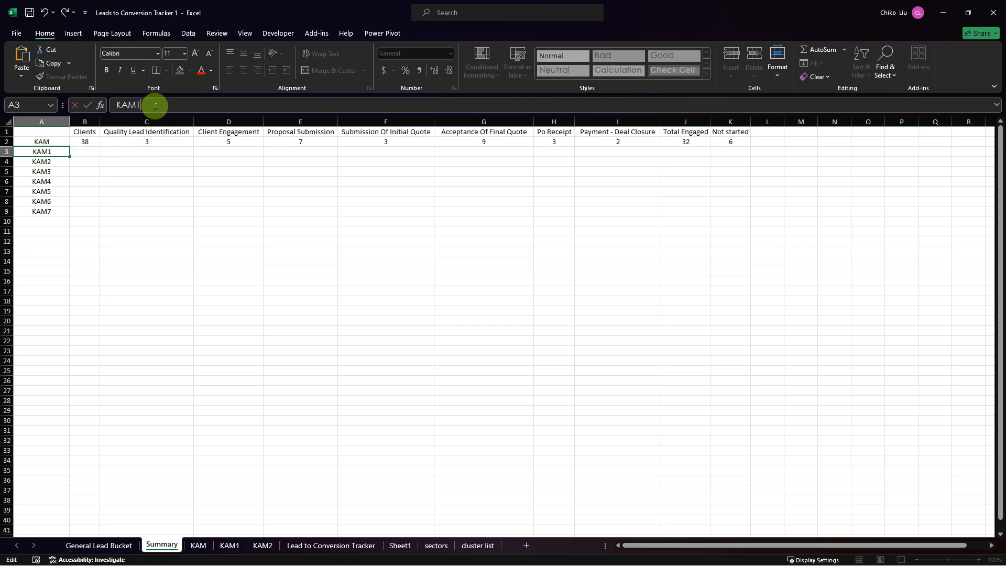
pyautogui.hotkey('ctrl', 'Return')
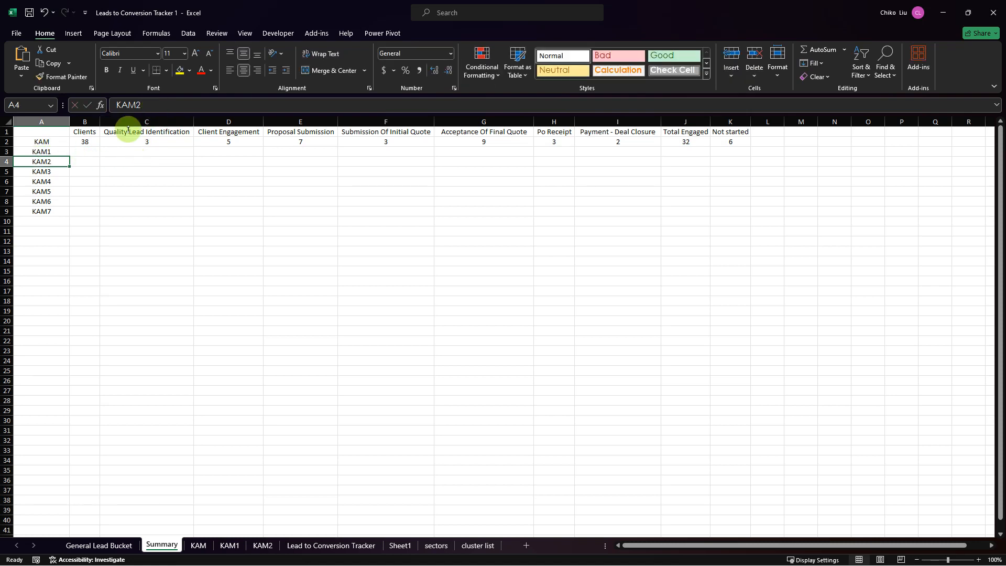
# Step: Fill the Summary sheet's formulas from B2:K2 down through row 5
pyautogui.click(84, 142)
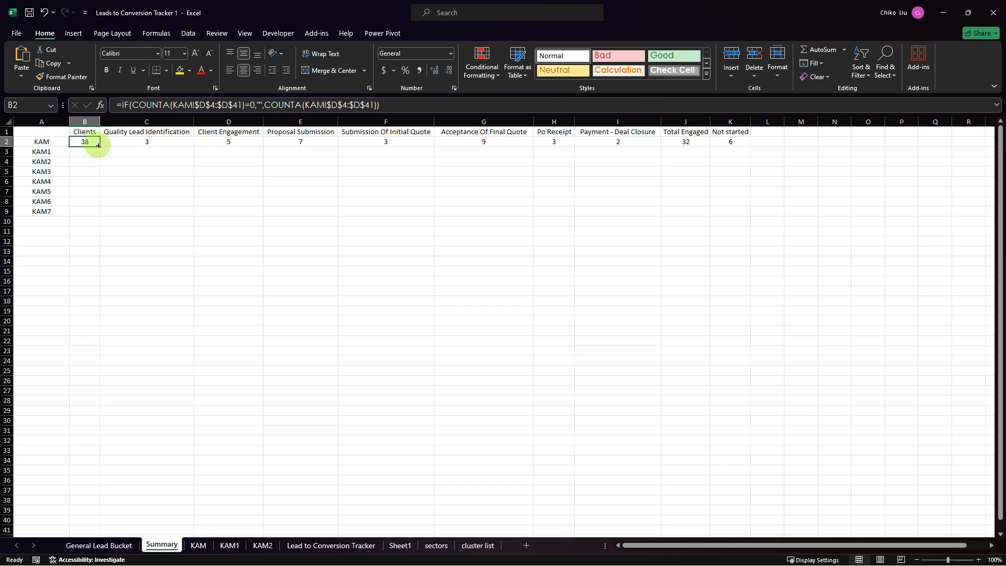
pyautogui.moveTo(90, 143); pyautogui.dragTo(729, 175)
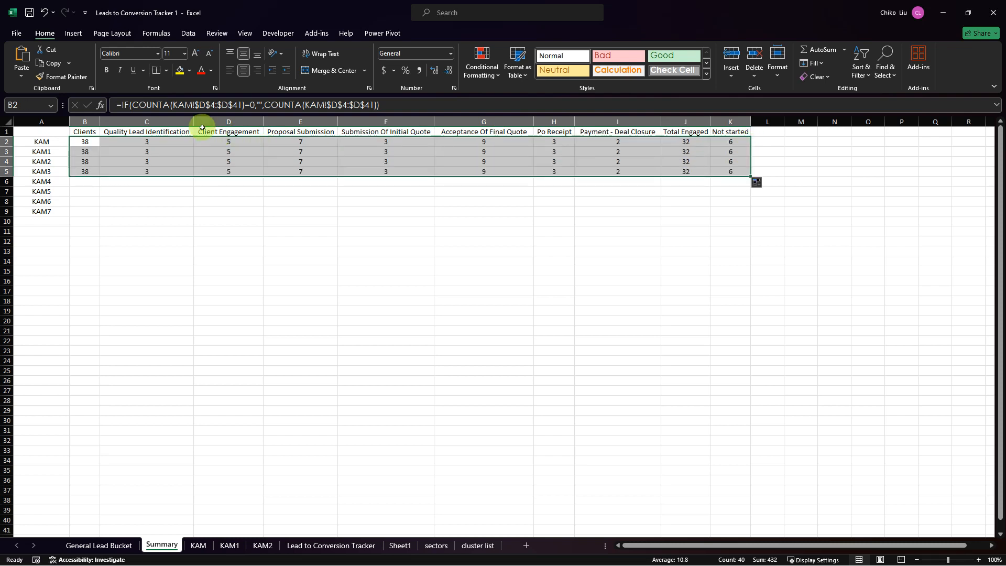
pyautogui.click(87, 151)
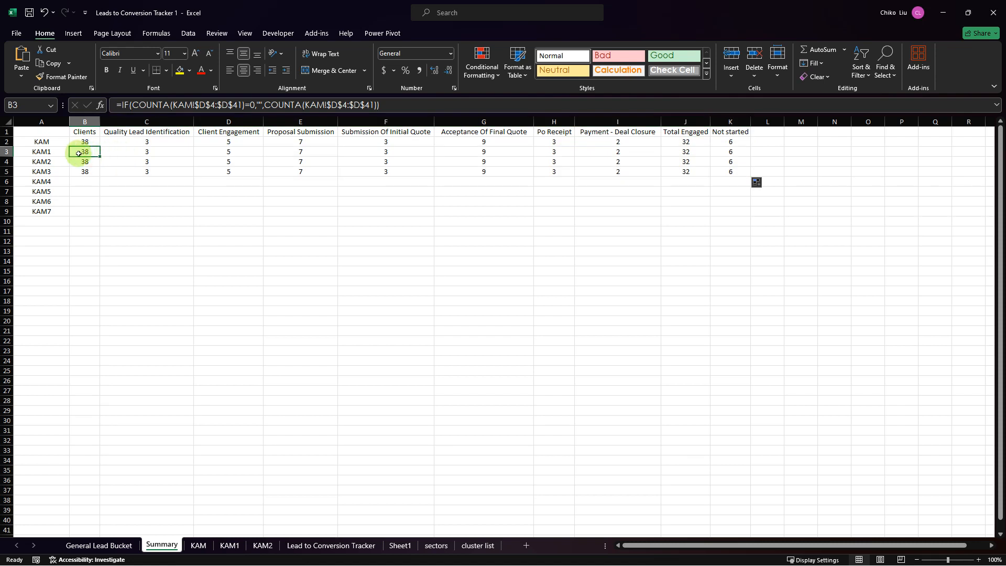
pyautogui.moveTo(81, 153); pyautogui.dragTo(579, 155)
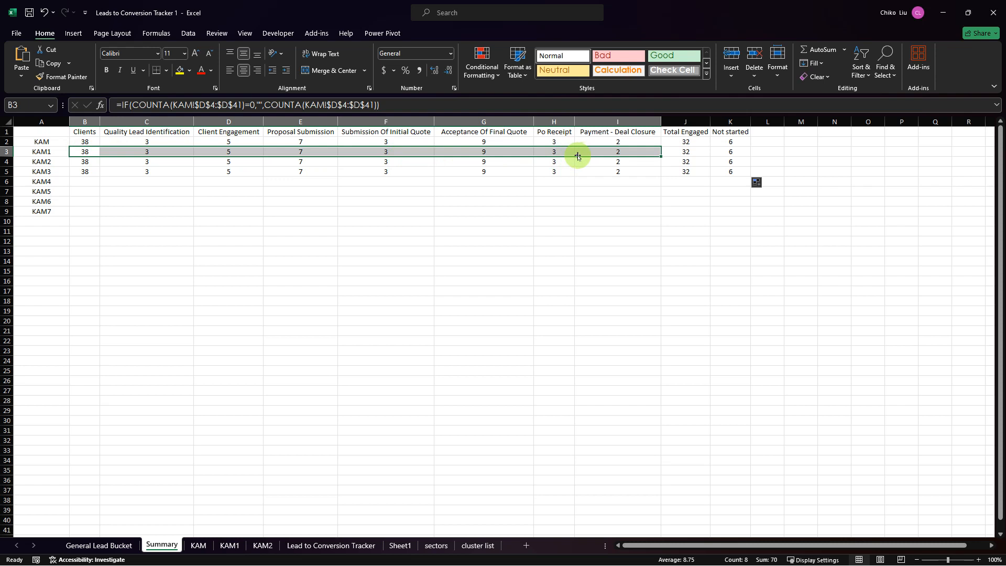
pyautogui.click(355, 153)
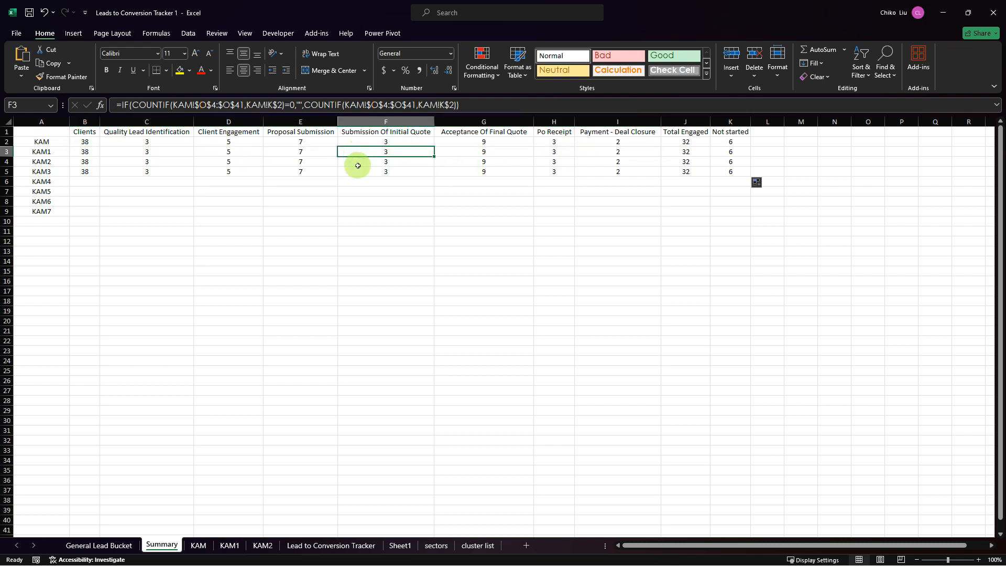
# Step: Switch to Chrome and search the web for "tilde key in keyboard" in the new tab
pyautogui.click(515, 553)
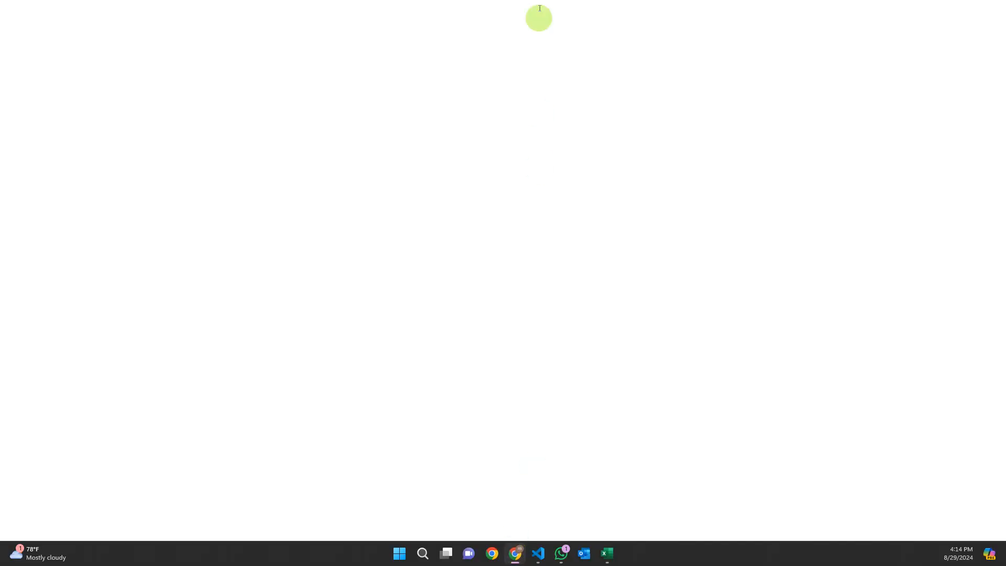
pyautogui.click(277, 11)
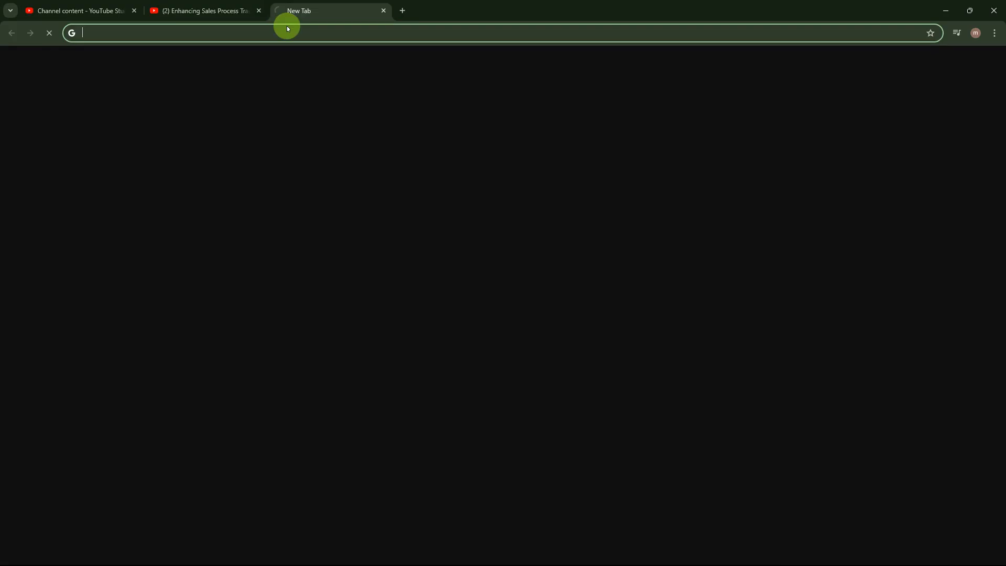
pyautogui.write('tilda')
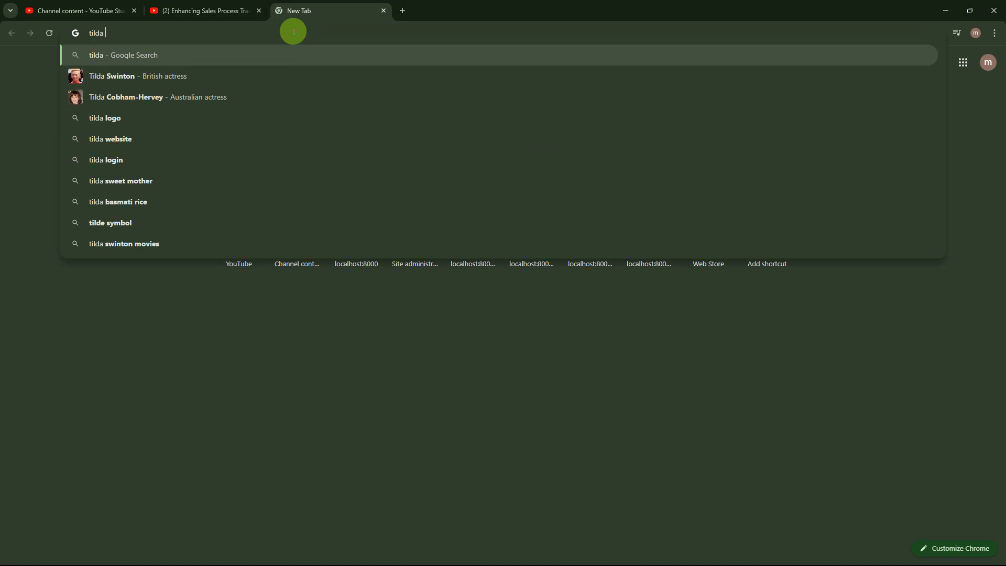
pyautogui.write(' key in')
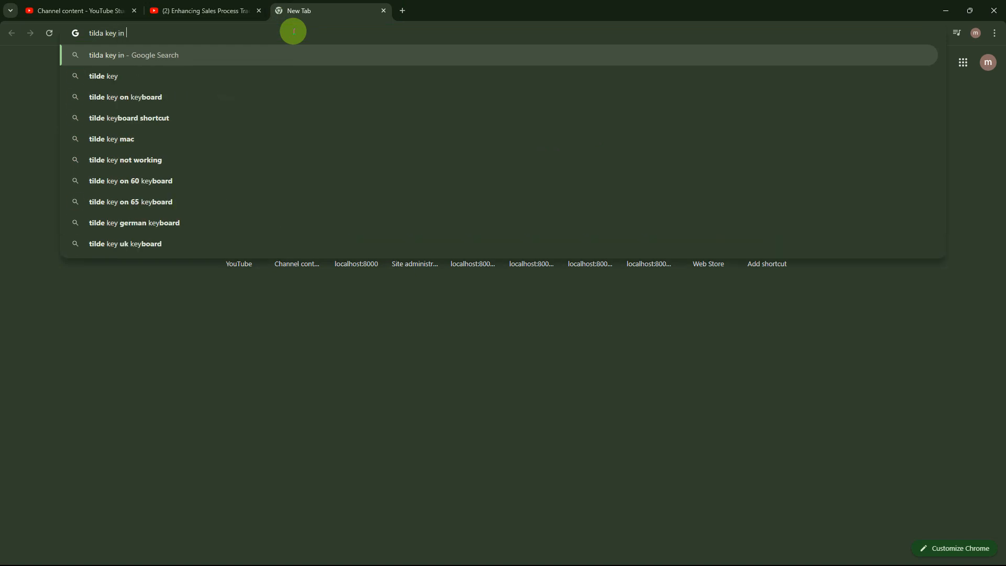
pyautogui.press('Down')
pyautogui.press('Return')
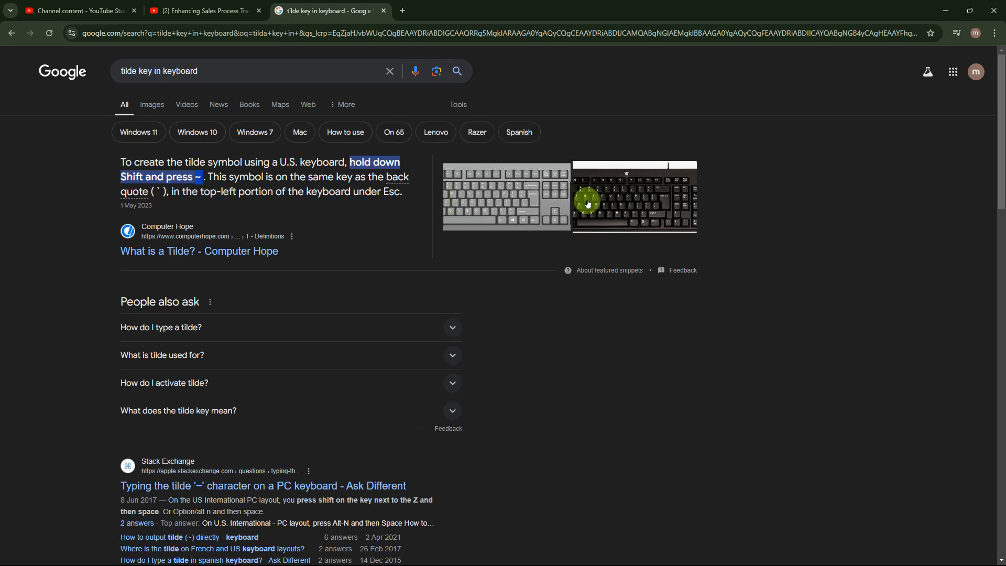
# Step: Open the Computer Hope keyboard image from the results and enlarge the page to examine the tilde key's location
pyautogui.click(473, 187)
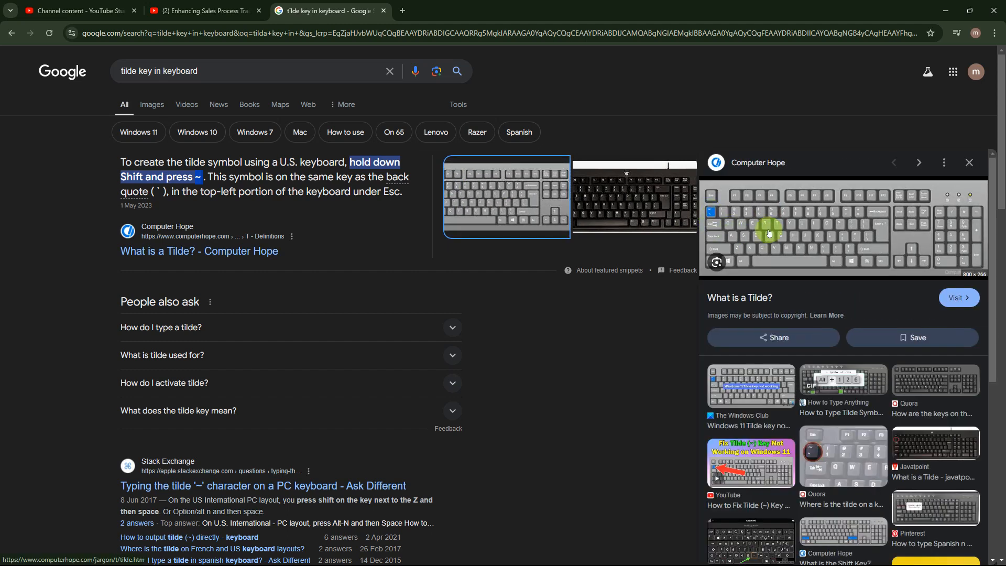
pyautogui.hotkey('ctrl', '+')
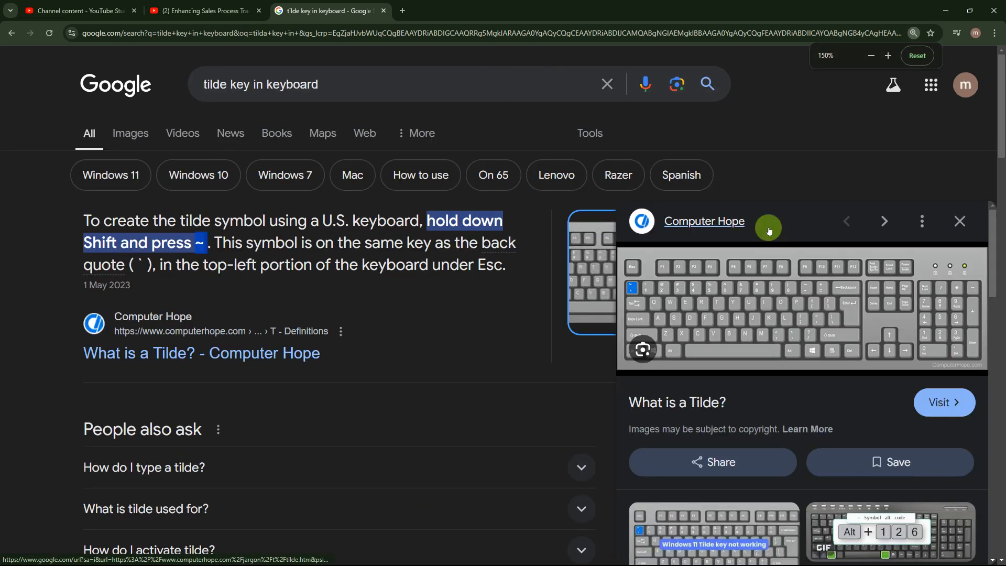
pyautogui.hotkey('ctrl', '+')
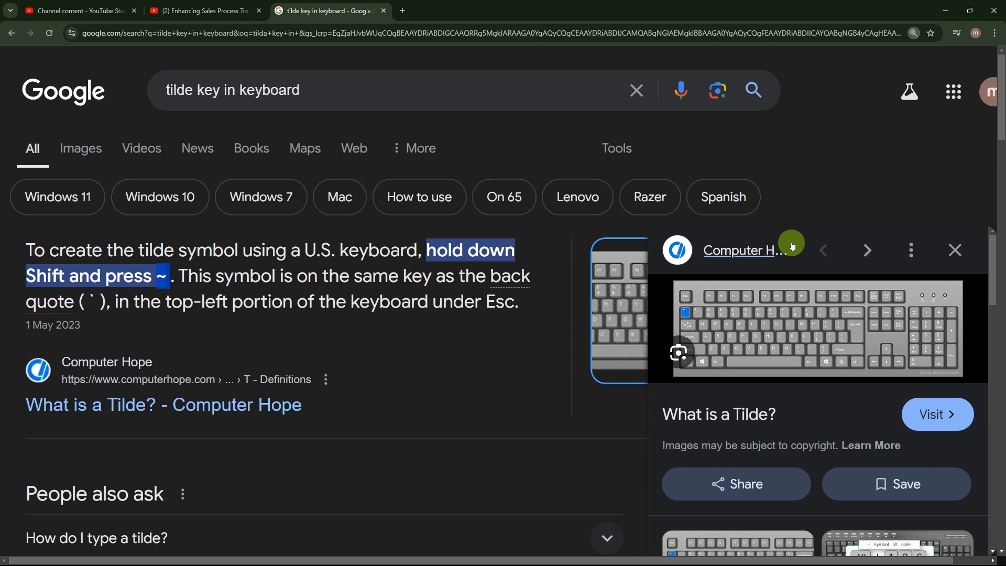
pyautogui.hotkey('ctrl', '-')
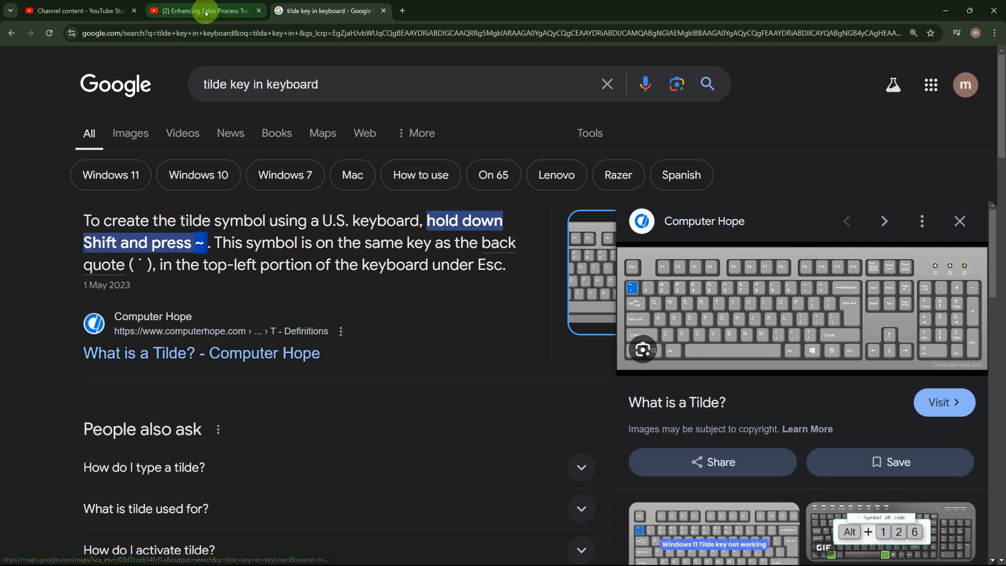
# Step: Switch back to Excel and display the Summary sheet's formulas in its cells instead of their results
pyautogui.click(940, 7)
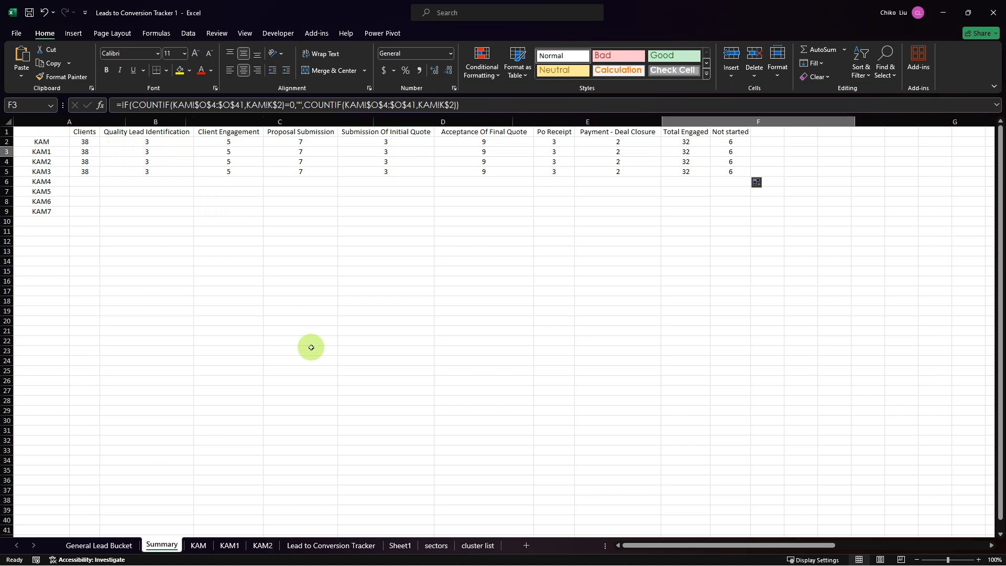
pyautogui.hotkey('ctrl', '`')
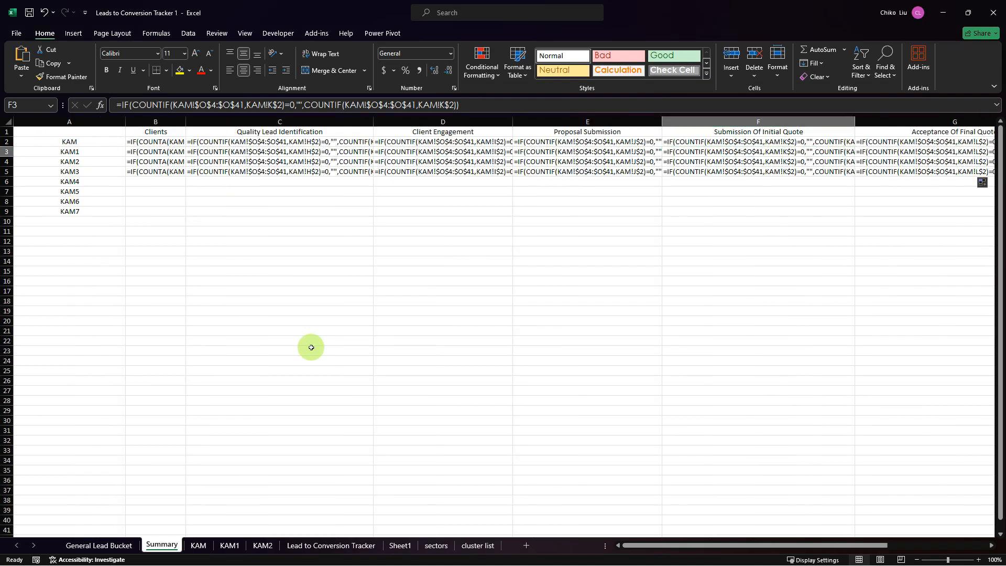
pyautogui.hotkey('ctrl', '`')
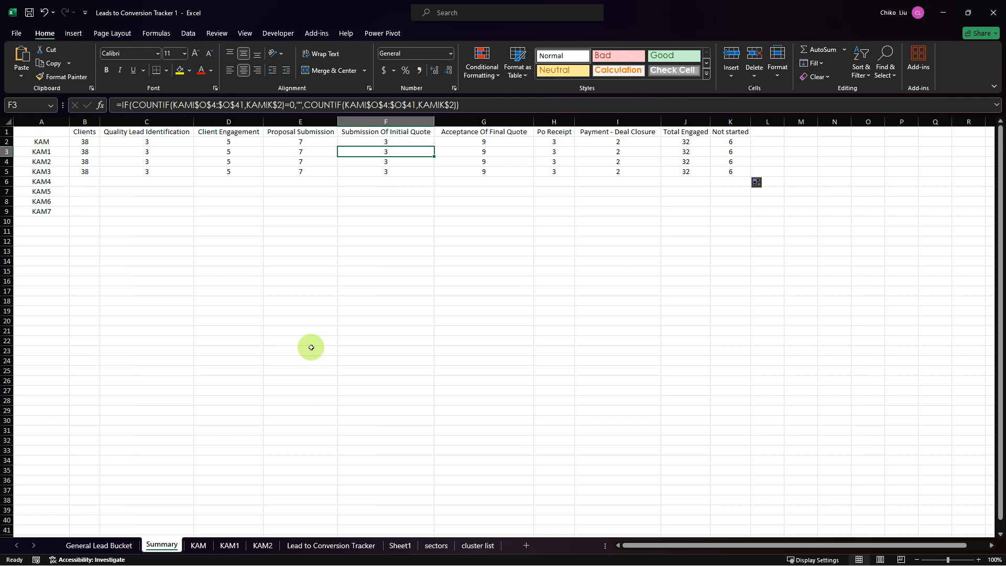
pyautogui.hotkey('ctrl', '`')
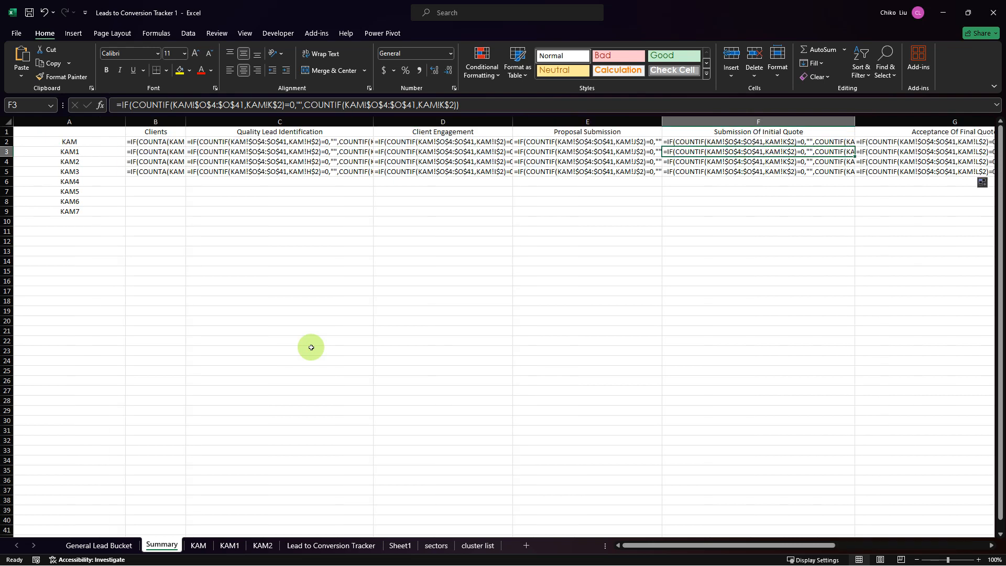
# Step: Replace every KAM reference with KAM1 in the KAM1 row's formulas, B3:I3, on the Summary sheet
pyautogui.press('Left')
pyautogui.press('Left')
pyautogui.press('Left')
pyautogui.press('Left')
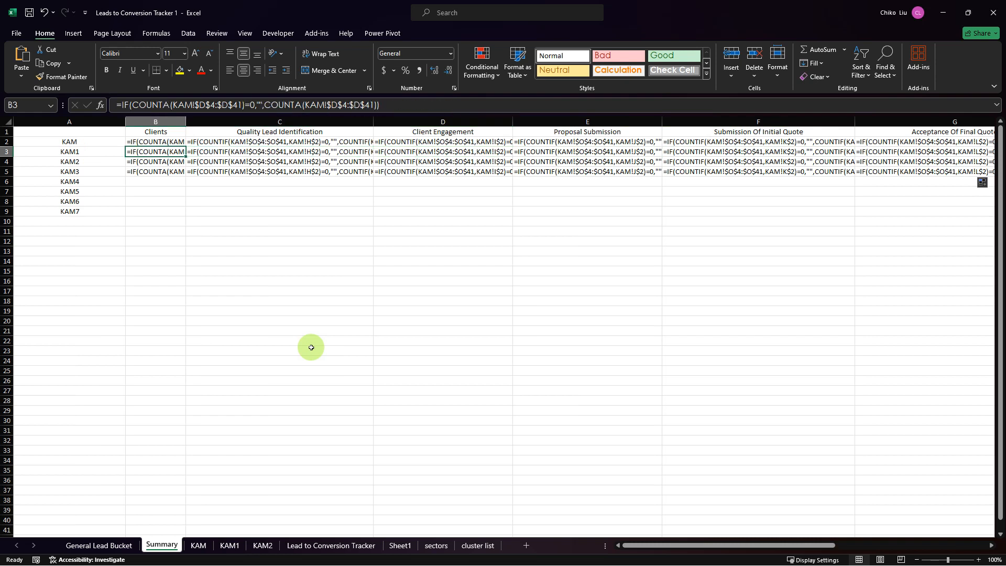
pyautogui.hotkey('ctrl', 'shift', 'Right')
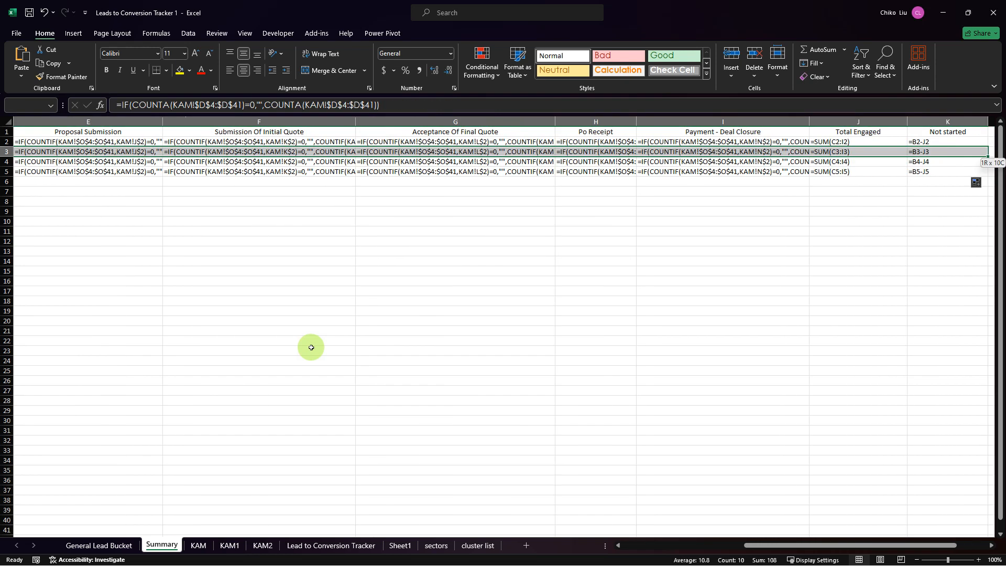
pyautogui.hotkey('shift', 'Left')
pyautogui.hotkey('shift', 'Left')
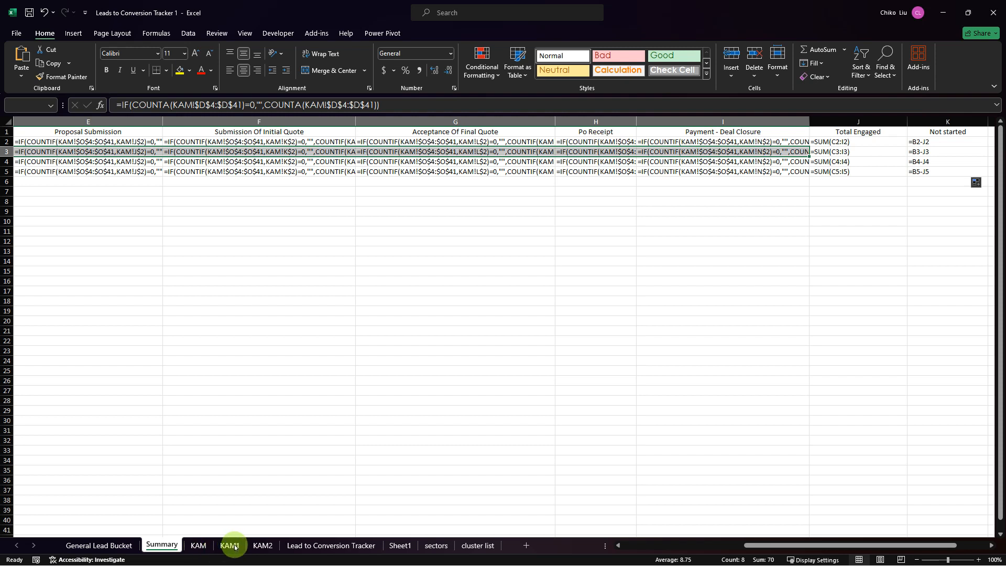
pyautogui.click(199, 546)
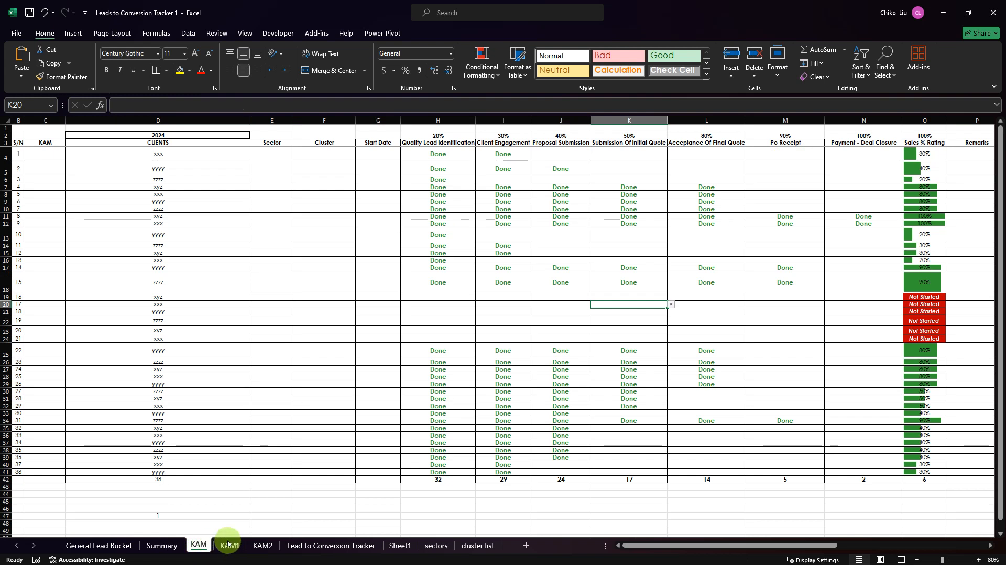
pyautogui.click(228, 543)
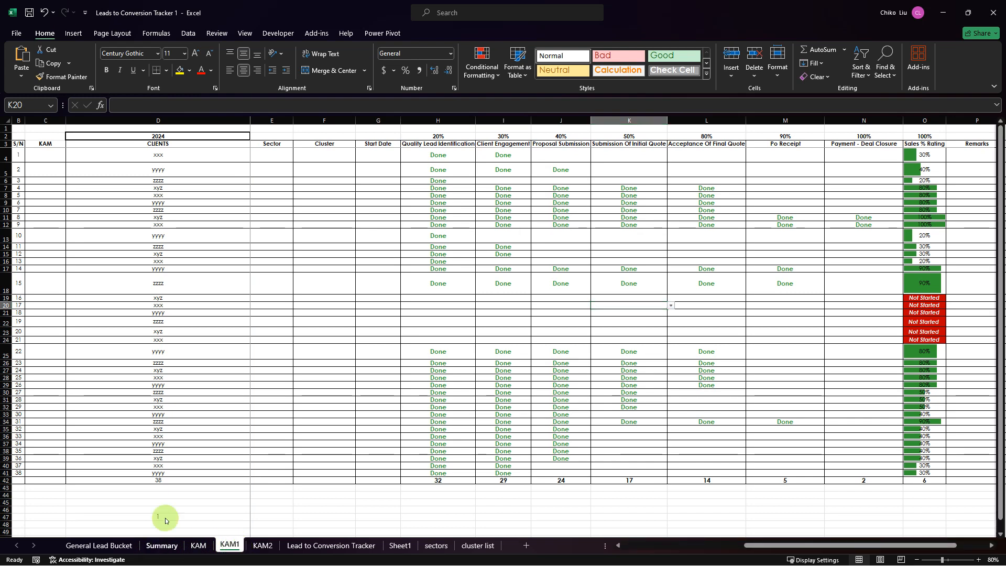
pyautogui.click(157, 544)
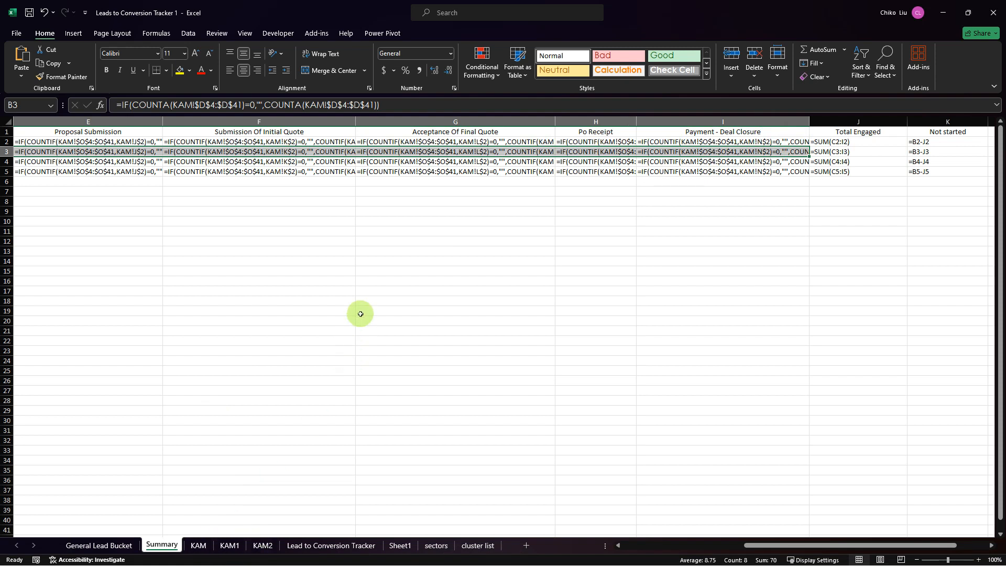
pyautogui.hotkey('ctrl', 'h')
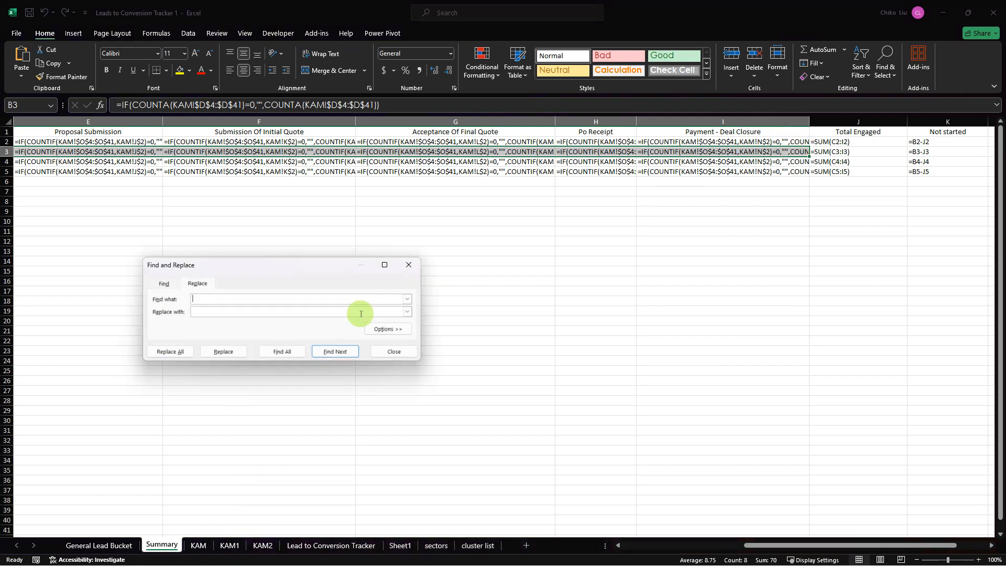
pyautogui.click(409, 265)
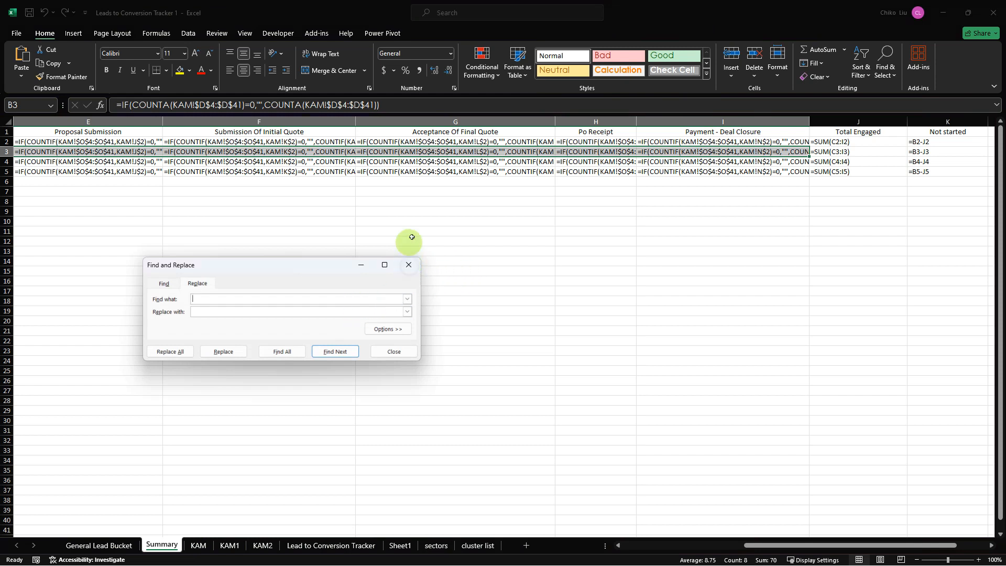
pyautogui.click(885, 71)
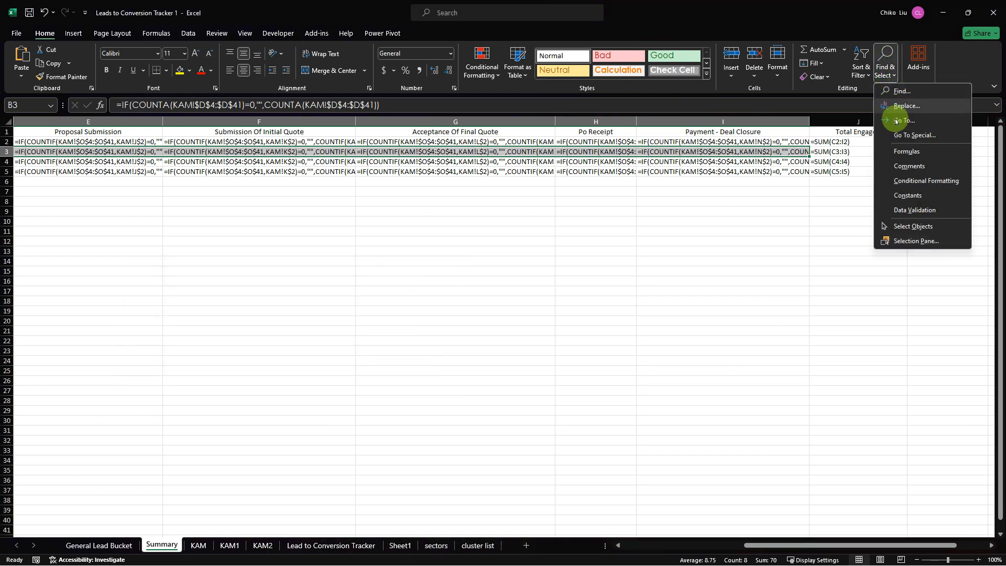
pyautogui.click(900, 106)
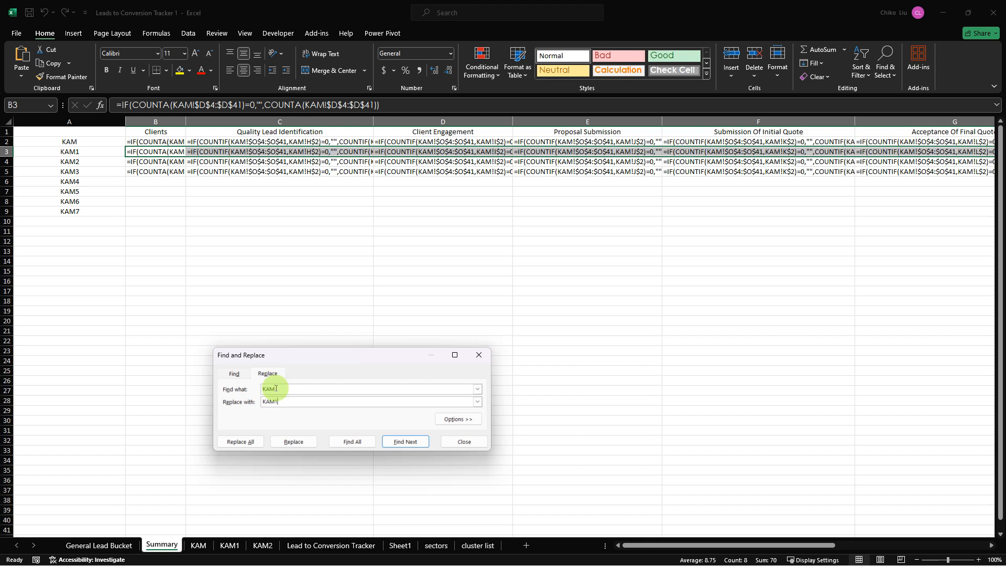
pyautogui.click(250, 442)
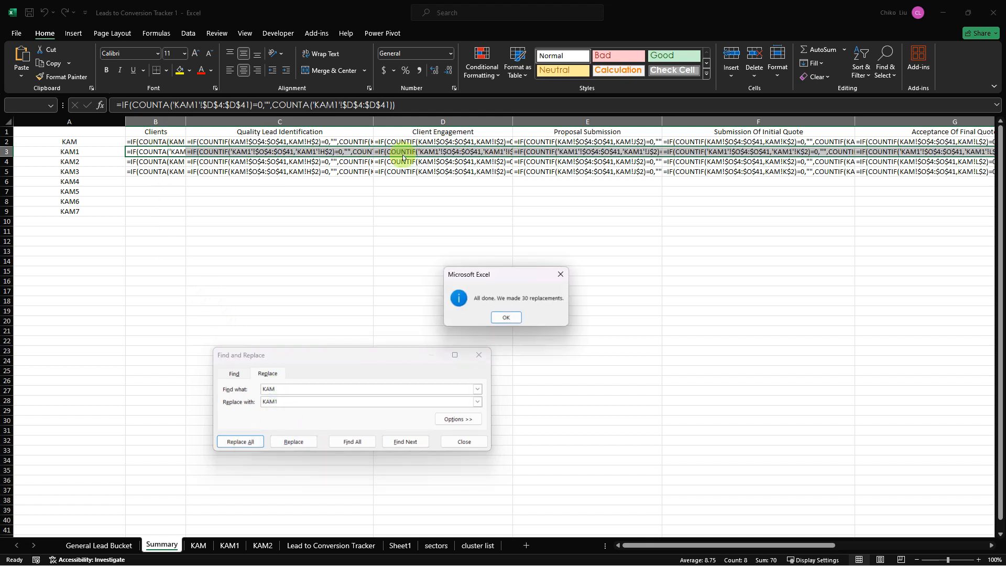
pyautogui.click(513, 317)
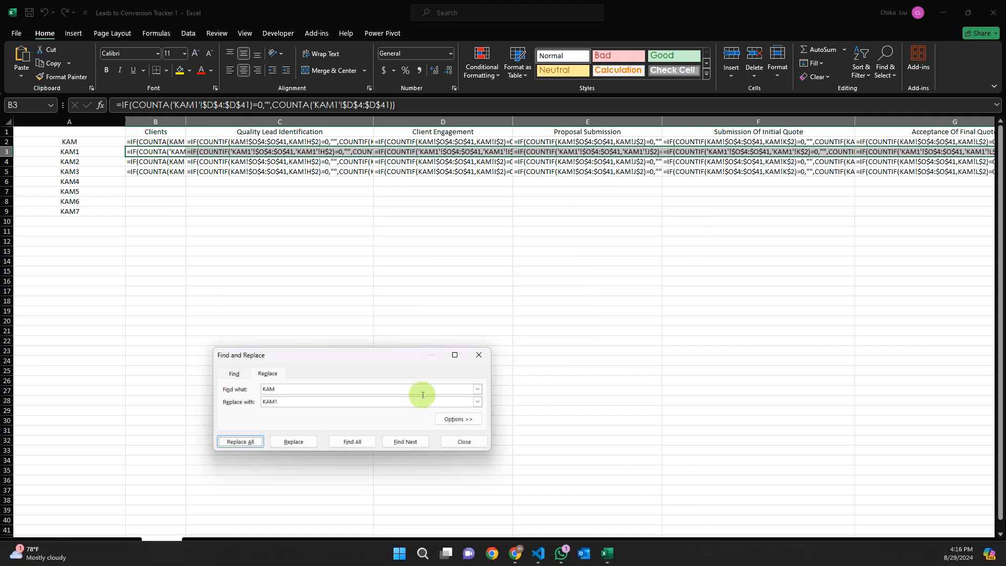
# Step: Replace every KAM reference with KAM2 in the KAM2 row's formulas, B4:I4, and close Find and Replace
pyautogui.moveTo(651, 544); pyautogui.dragTo(747, 548)
pyautogui.click(841, 162)
pyautogui.moveTo(842, 162); pyautogui.dragTo(138, 159)
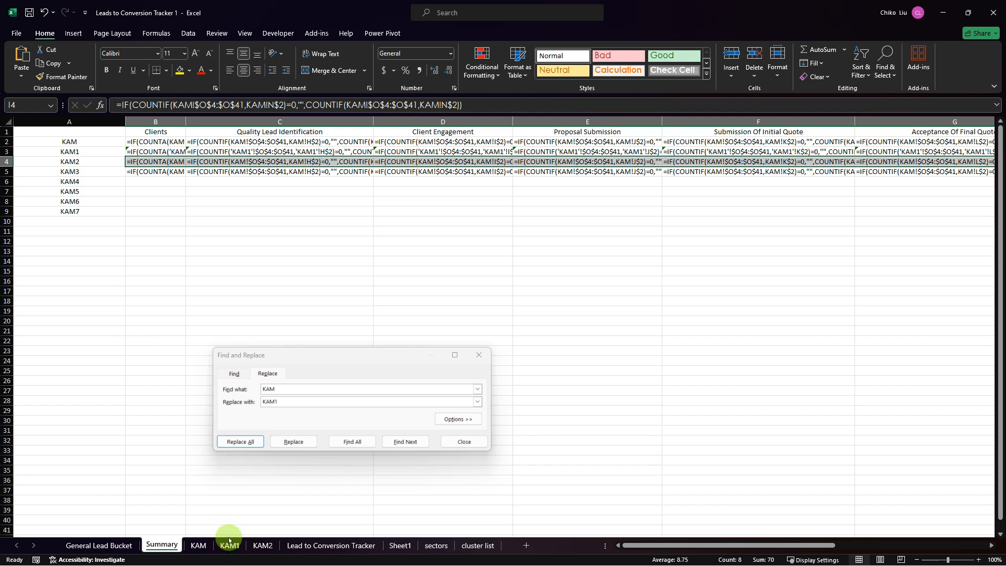
pyautogui.click(283, 402)
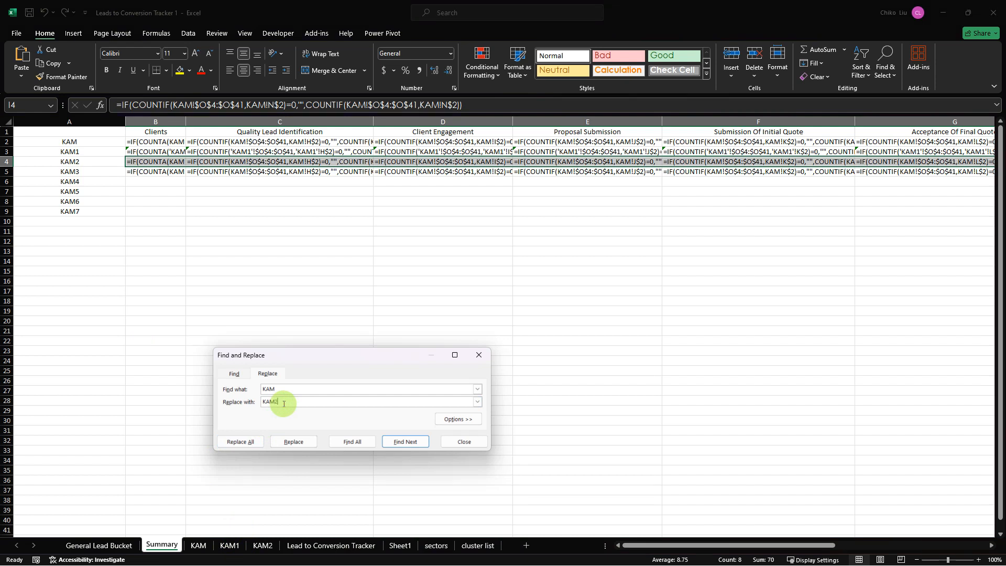
pyautogui.click(242, 443)
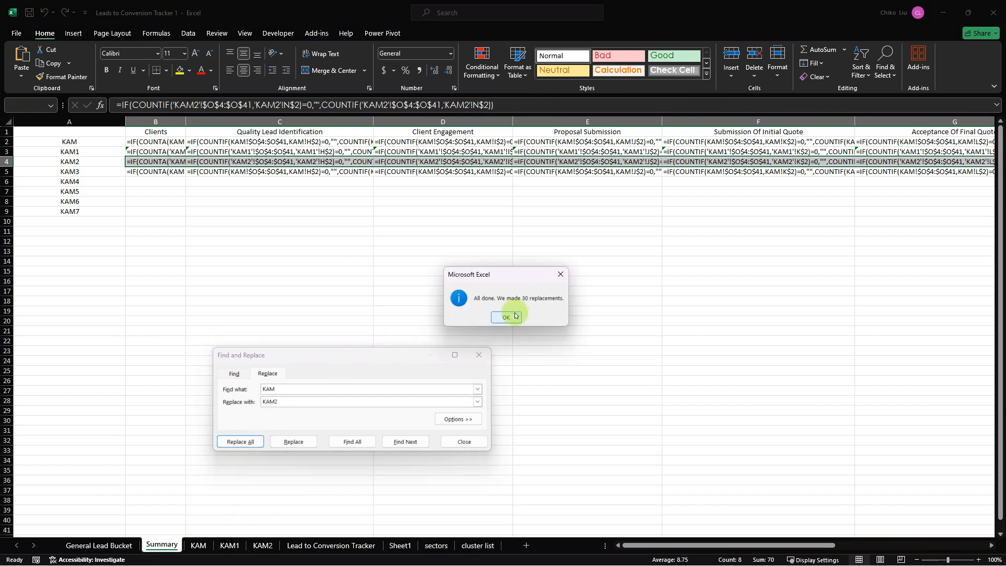
pyautogui.click(506, 316)
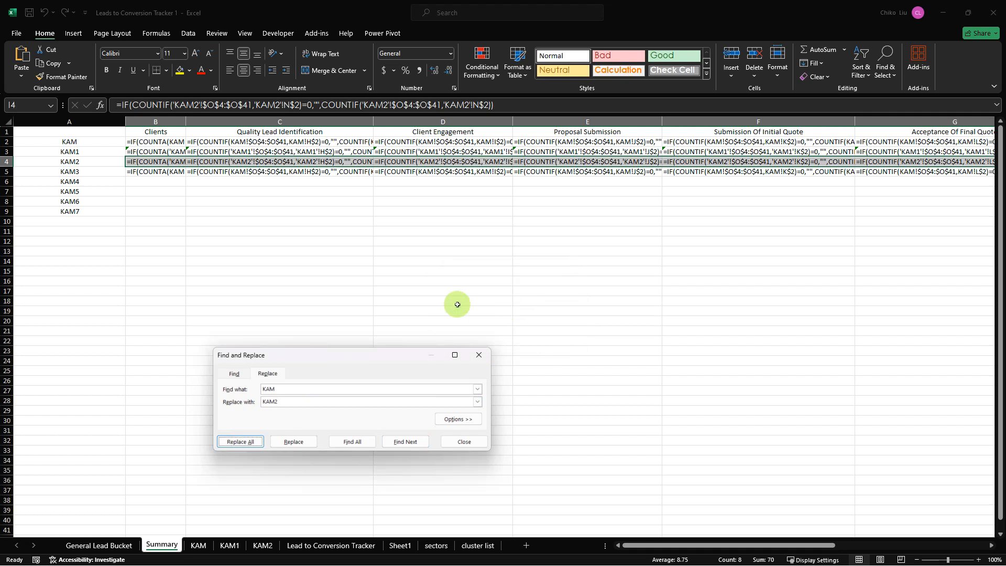
pyautogui.click(453, 440)
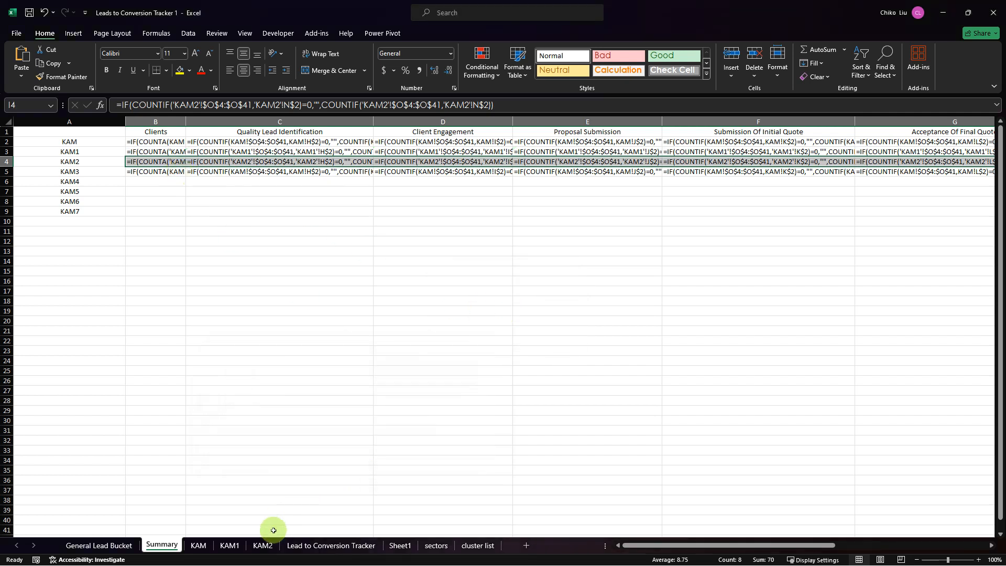
# Step: Duplicate the KAM2 tracker sheet within the same workbook, placing the copy before the KAM sheet
pyautogui.click(262, 544)
pyautogui.rightClick(260, 544)
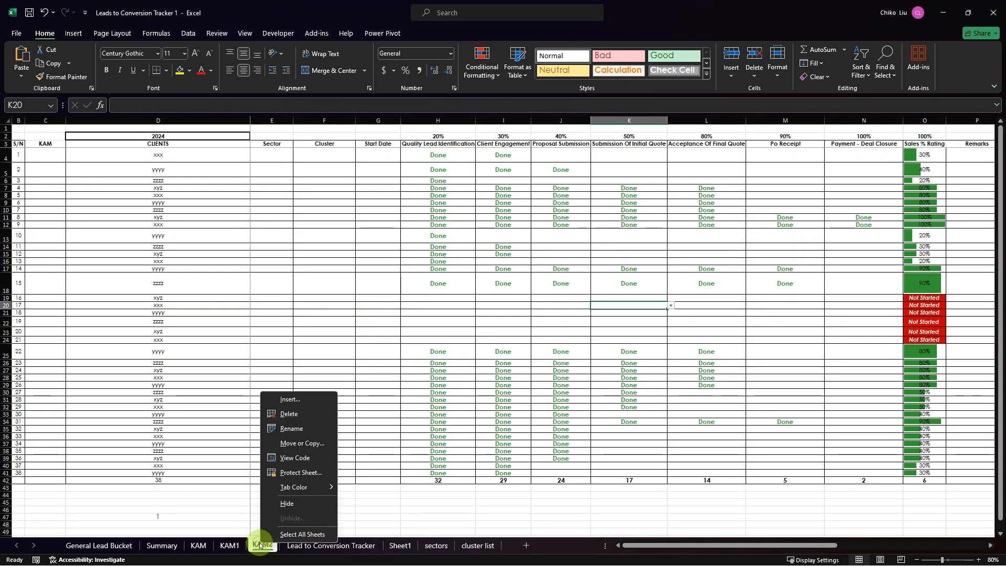
pyautogui.click(275, 443)
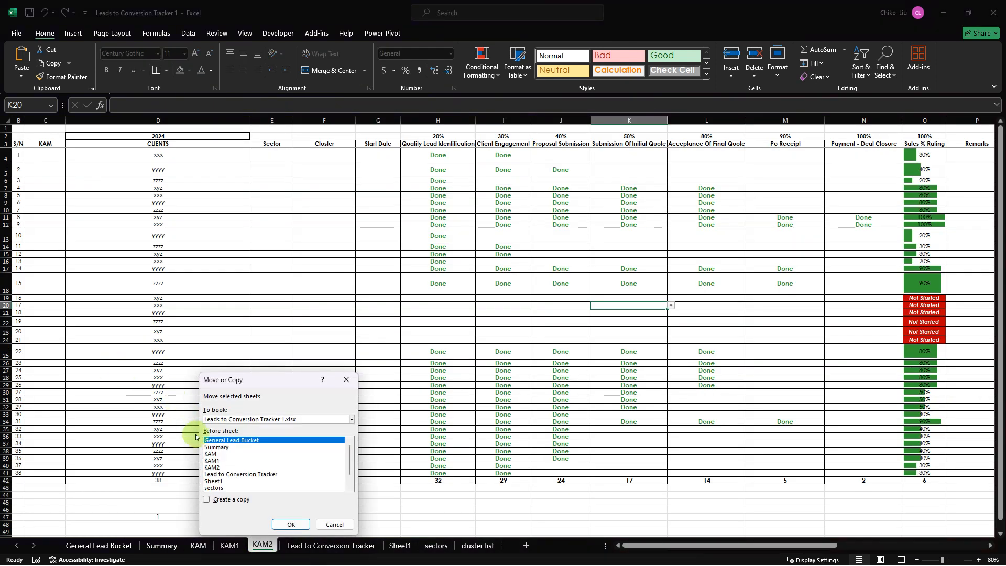
pyautogui.click(216, 468)
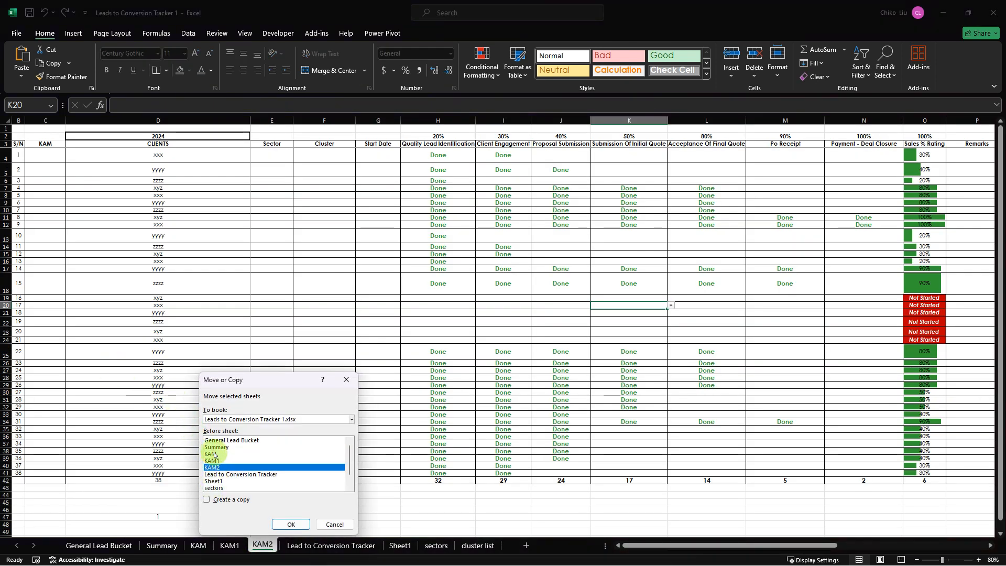
pyautogui.click(215, 454)
pyautogui.click(207, 500)
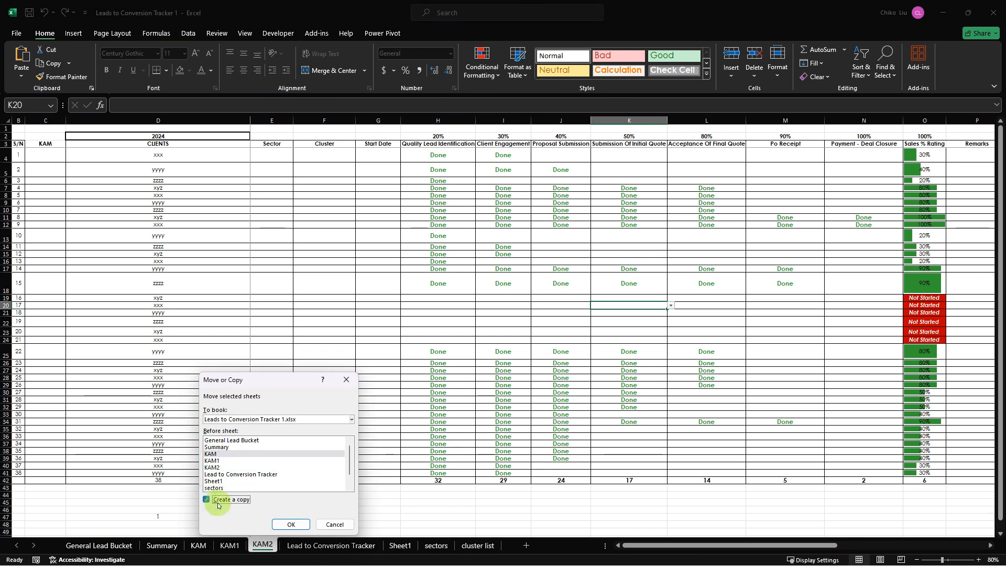
pyautogui.click(291, 524)
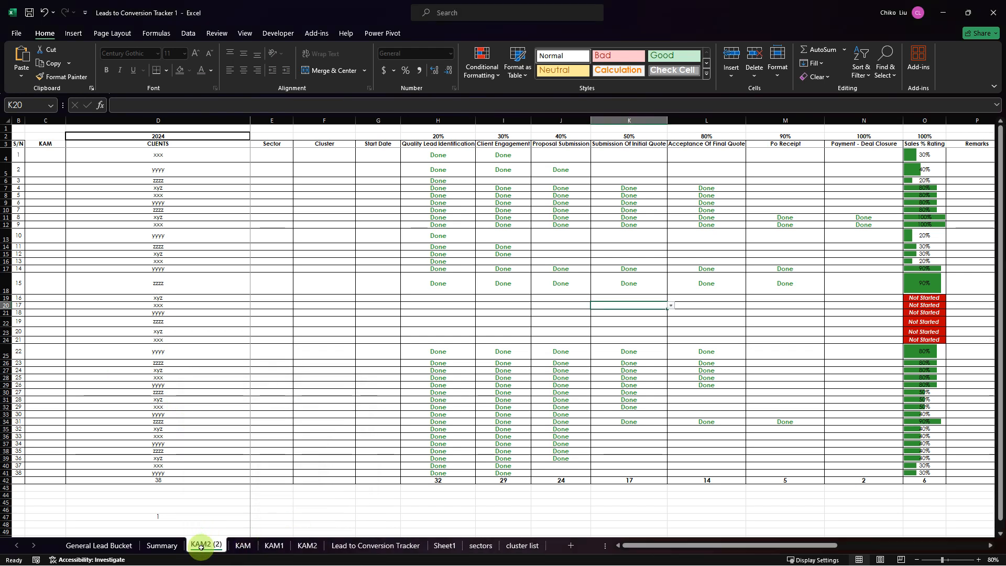
# Step: Move the copied sheet to just after KAM2 and rename it KAM3
pyautogui.moveTo(307, 543)
pyautogui.mouseDown()
pyautogui.moveTo(332, 543)
pyautogui.moveTo(308, 543)
pyautogui.mouseUp()
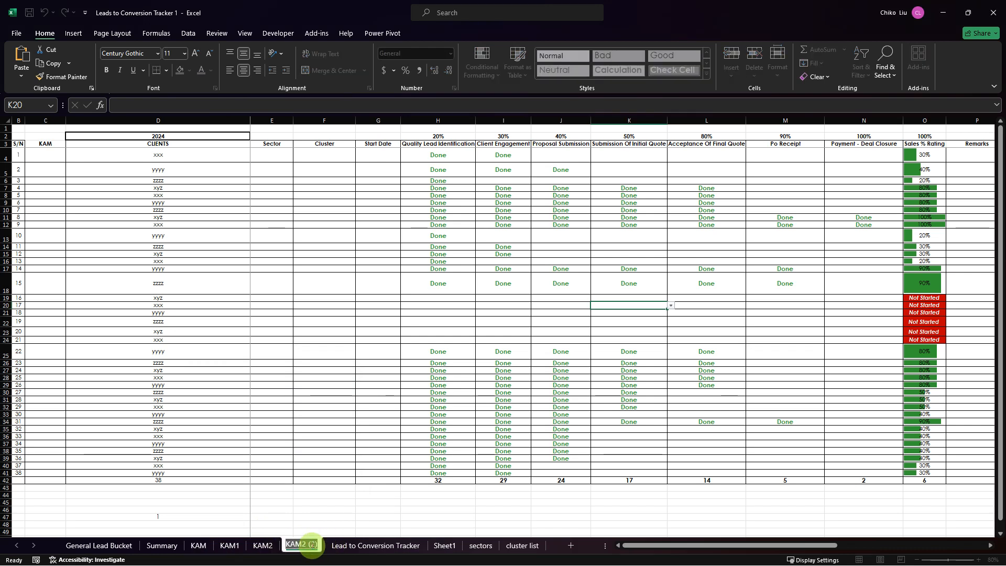
pyautogui.write('KAM')
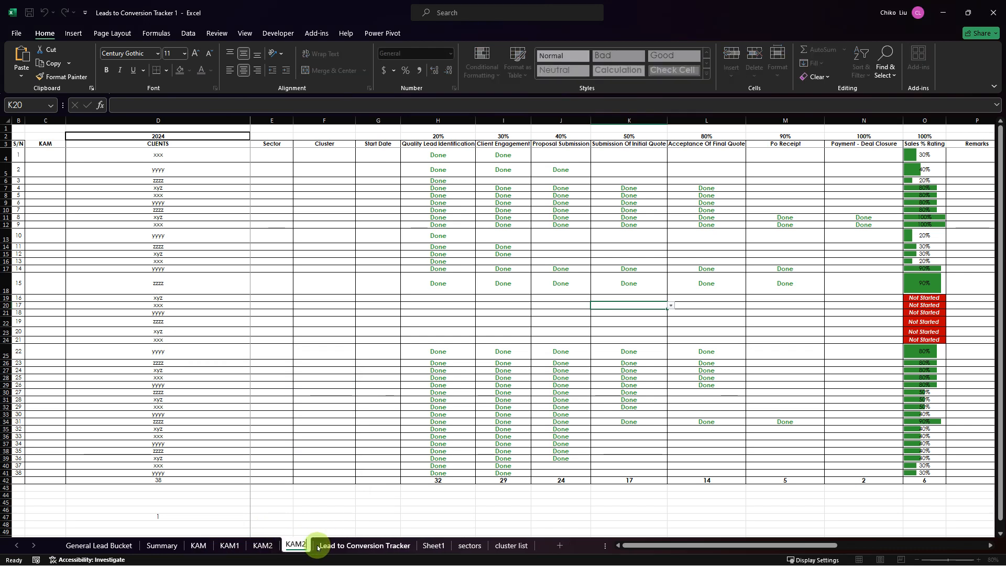
pyautogui.write('3')
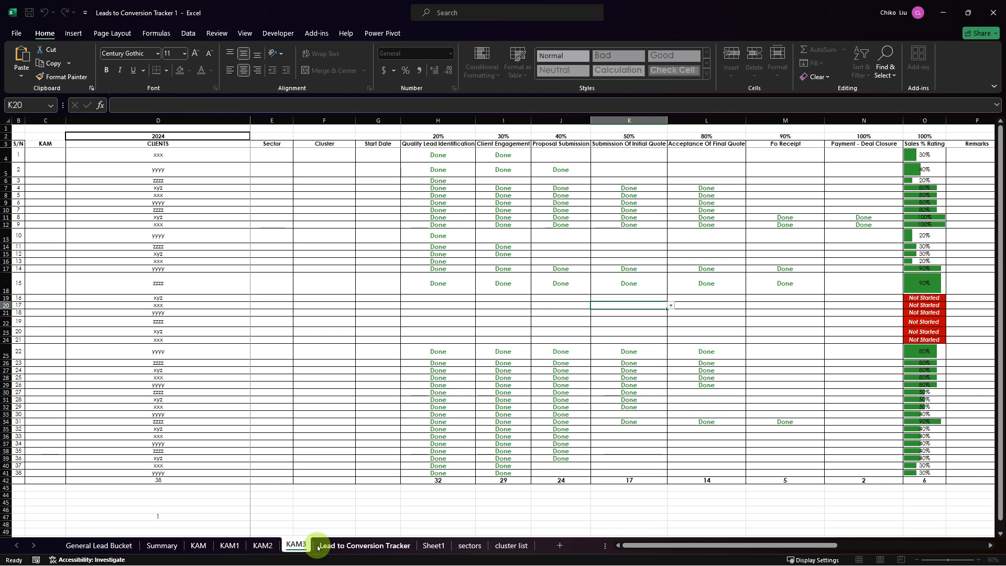
pyautogui.press('Return')
# Step: Replace every KAM reference with KAM3 in the KAM3 row's formulas, B5:I5, on the Summary sheet, and close Find and Replace
pyautogui.click(161, 545)
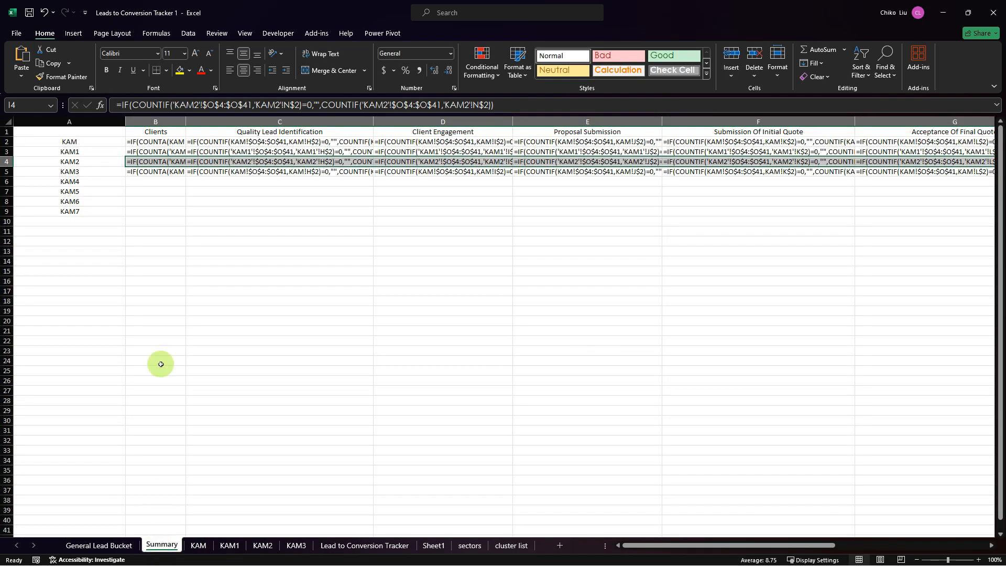
pyautogui.click(164, 172)
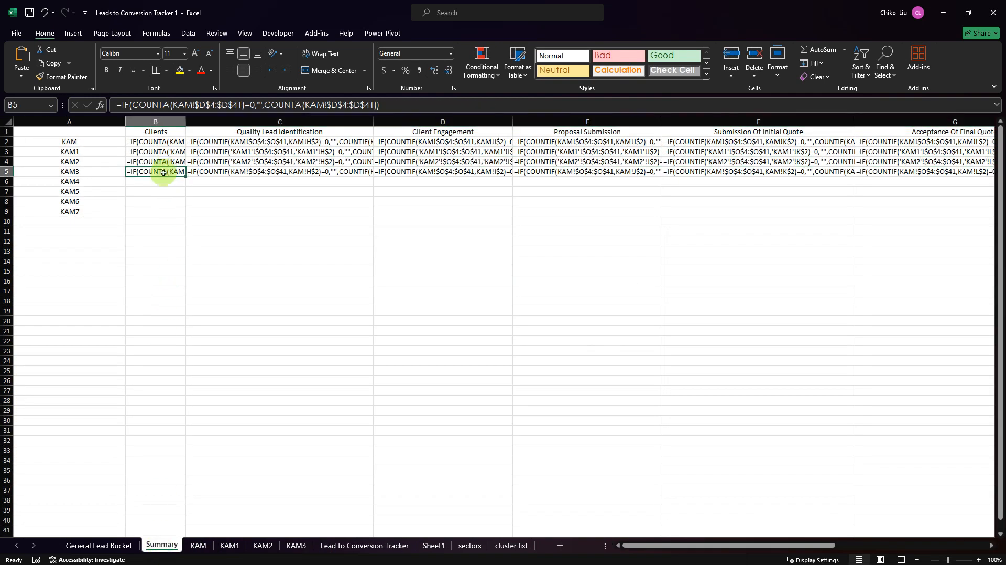
pyautogui.moveTo(163, 172); pyautogui.dragTo(807, 172)
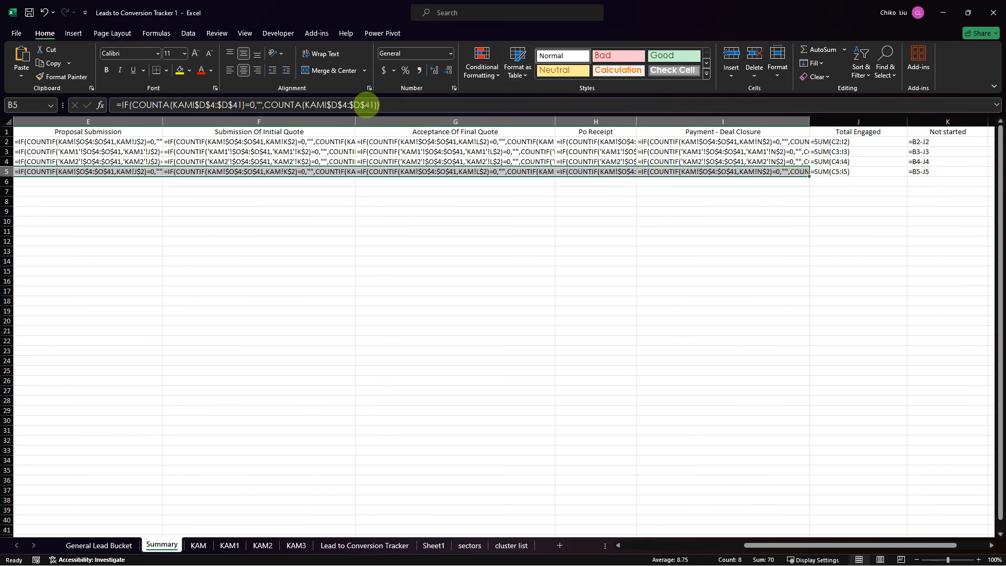
pyautogui.hotkey('ctrl', 'h')
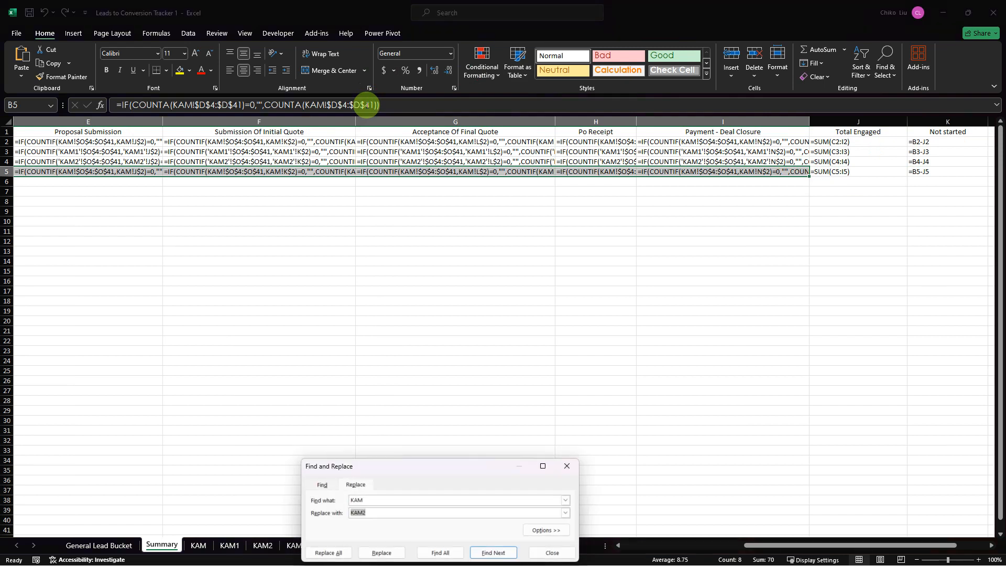
pyautogui.moveTo(422, 466); pyautogui.dragTo(413, 292)
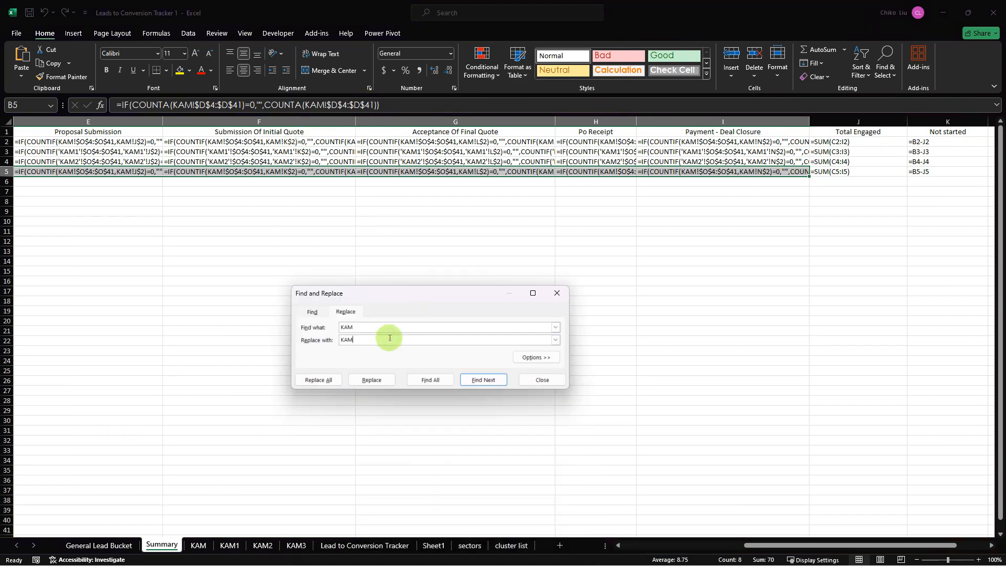
pyautogui.click(318, 379)
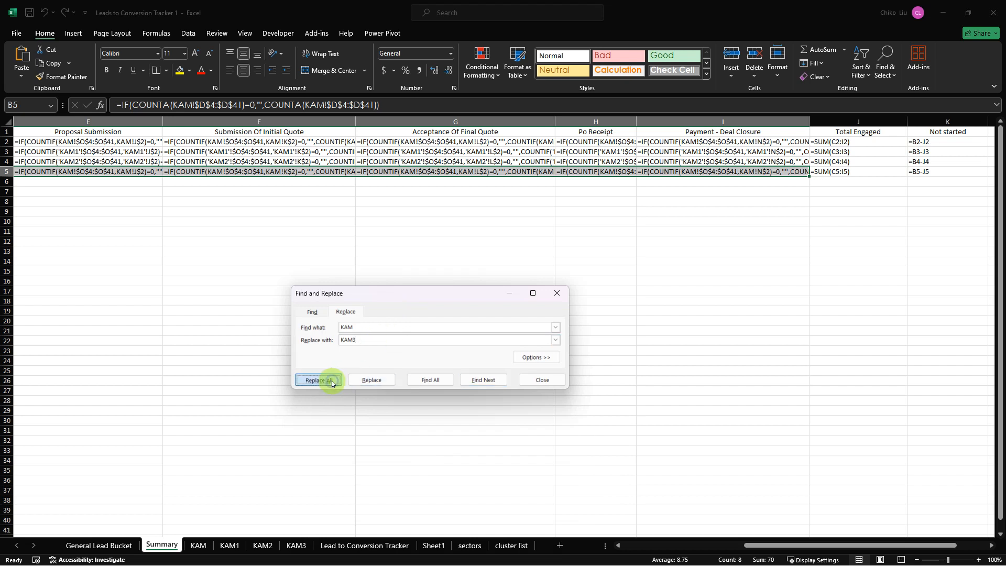
pyautogui.click(504, 316)
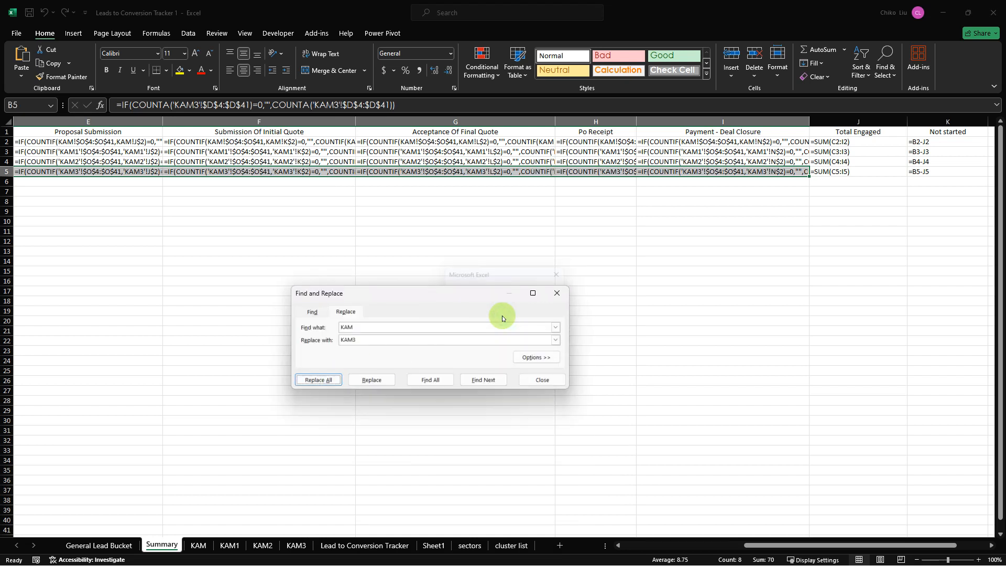
pyautogui.click(533, 379)
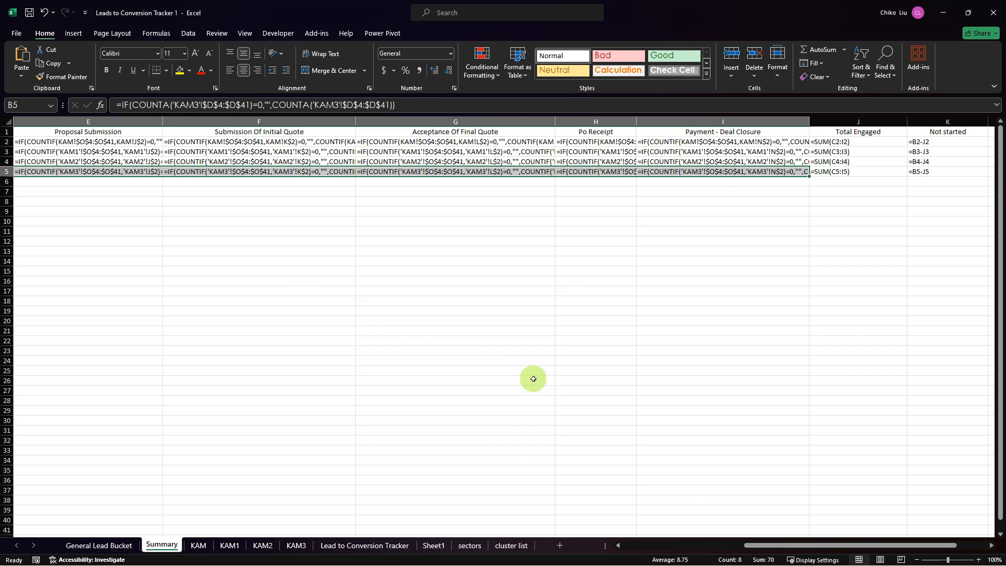
# Step: Show the Summary sheet's results instead of its formulas and delete the KAM4 to KAM7 labels in A6:A9
pyautogui.hotkey('ctrl', '`')
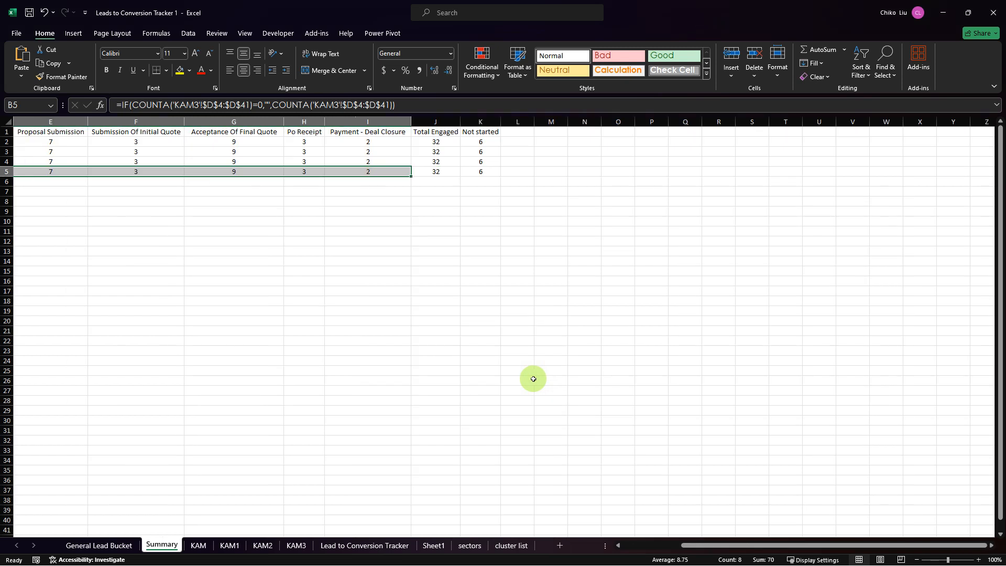
pyautogui.press('Home')
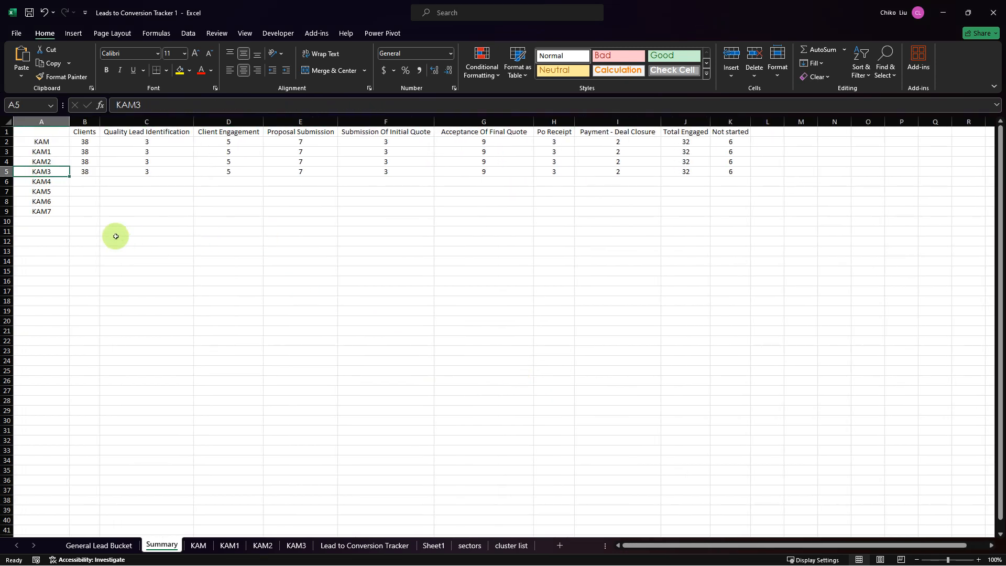
pyautogui.moveTo(52, 180); pyautogui.dragTo(47, 210)
pyautogui.press('Delete')
# Step: Total the Clients column in B6 with =SUM(B2:B5) and fill the formula across to the Not started column, K6
pyautogui.click(84, 183)
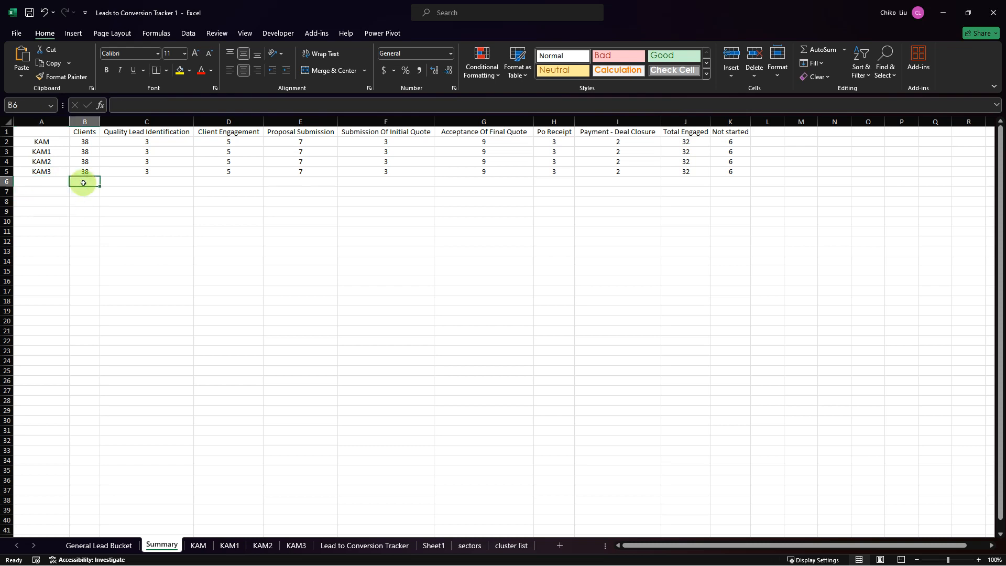
pyautogui.hotkey('alt', '=')
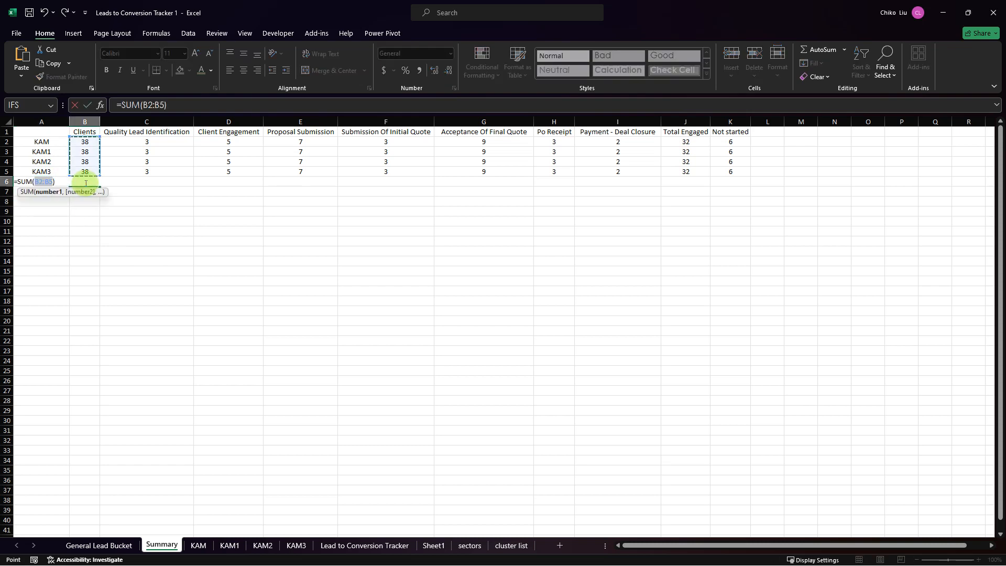
pyautogui.press('Return')
pyautogui.click(97, 181)
pyautogui.moveTo(99, 186); pyautogui.dragTo(722, 247)
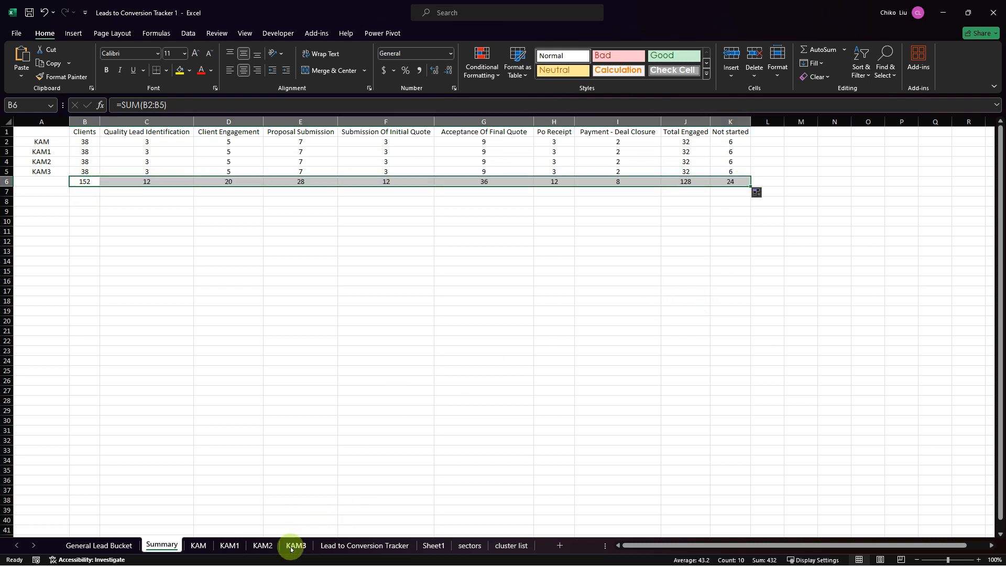
pyautogui.click(294, 546)
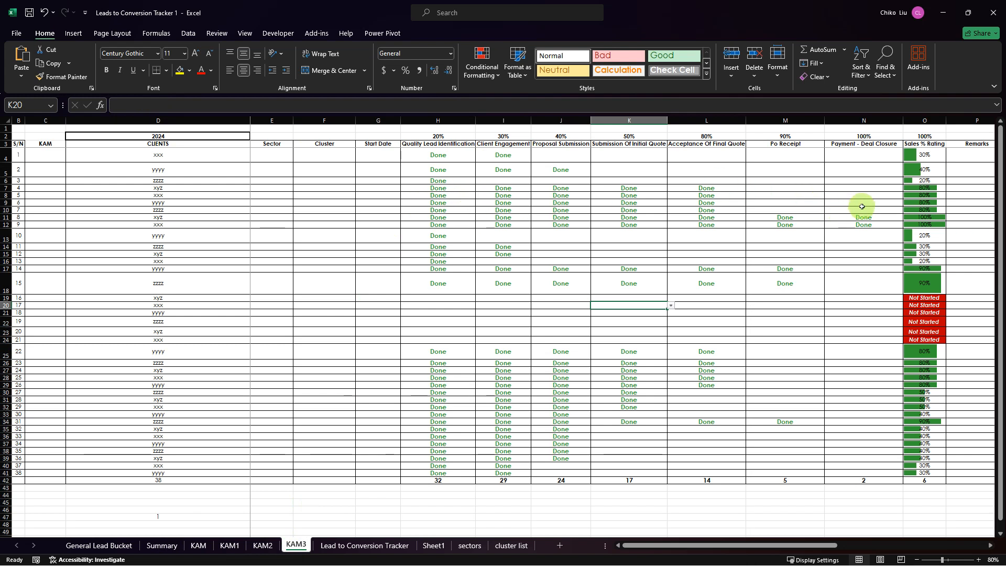
pyautogui.moveTo(700, 180); pyautogui.dragTo(730, 424)
pyautogui.press('Delete')
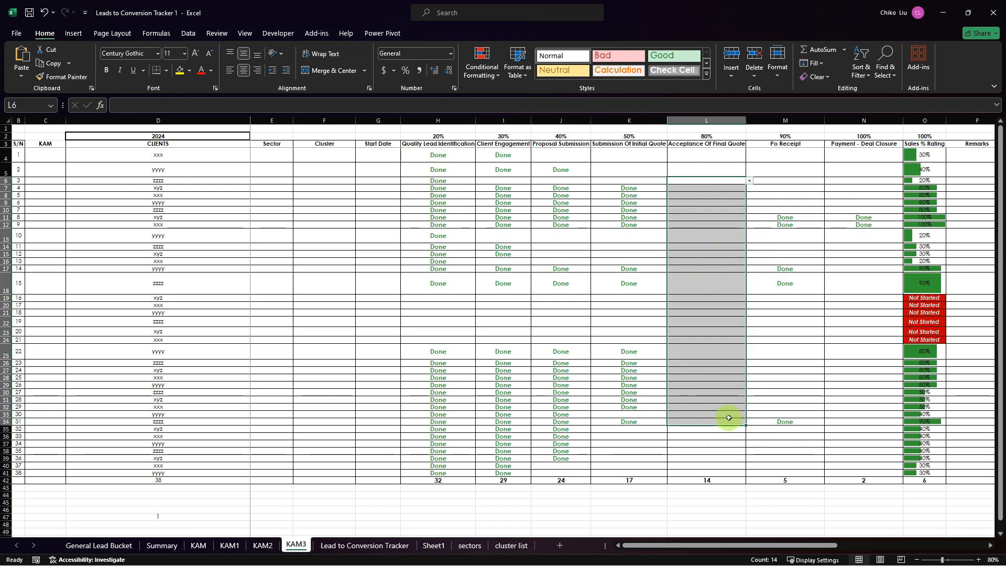
pyautogui.moveTo(804, 176); pyautogui.dragTo(829, 410)
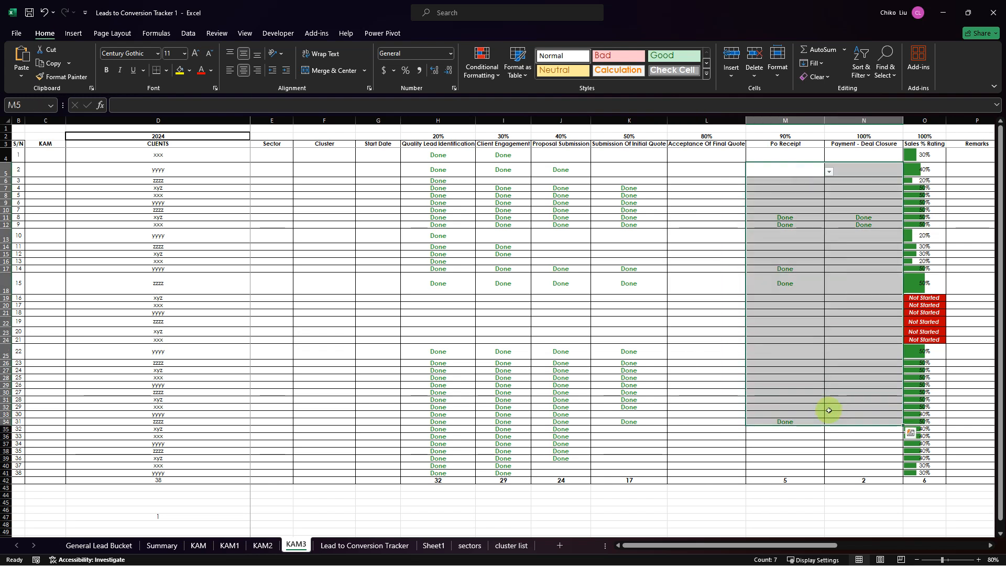
pyautogui.hotkey('ctrl', 'z')
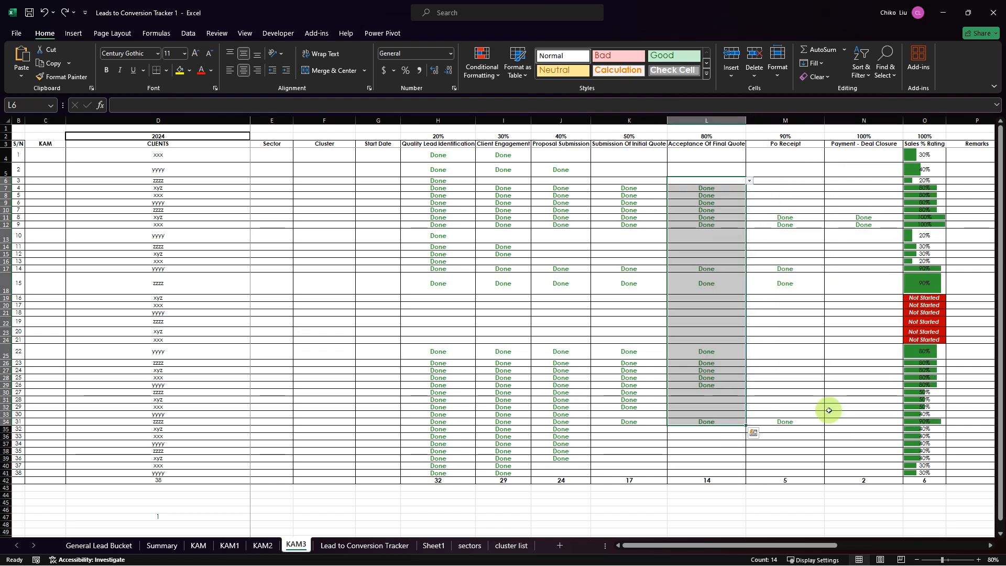
# Step: Clear the Acceptance Of Final Quote entries in L7:L9 on the KAM3 sheet
pyautogui.moveTo(698, 189); pyautogui.dragTo(698, 203)
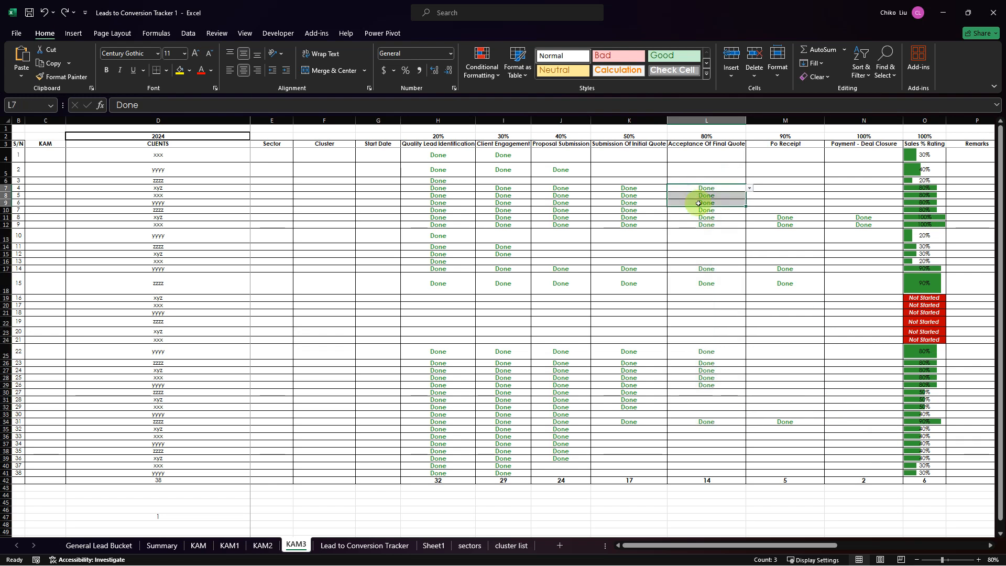
pyautogui.press('Delete')
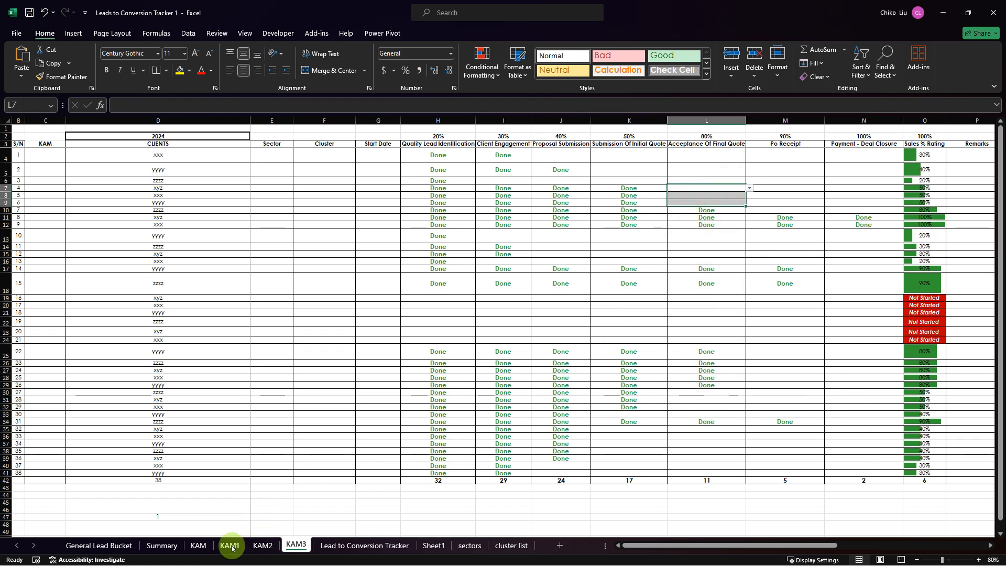
# Step: On the KAM2 sheet, fill Done from H18:I18 down to row 23 and clear the Done entries in K27:L28
pyautogui.click(260, 545)
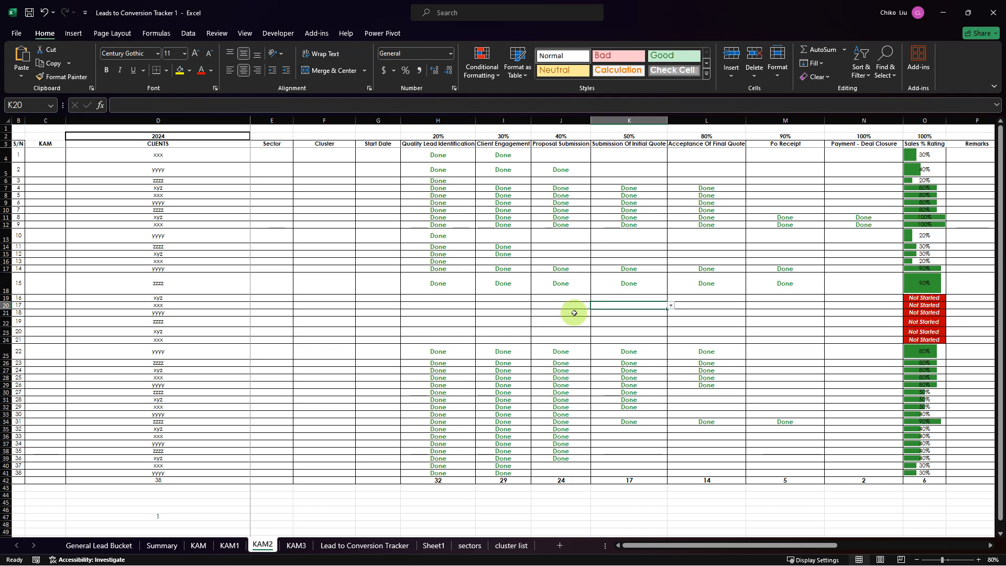
pyautogui.moveTo(450, 285); pyautogui.dragTo(518, 339)
pyautogui.moveTo(611, 370); pyautogui.dragTo(696, 374)
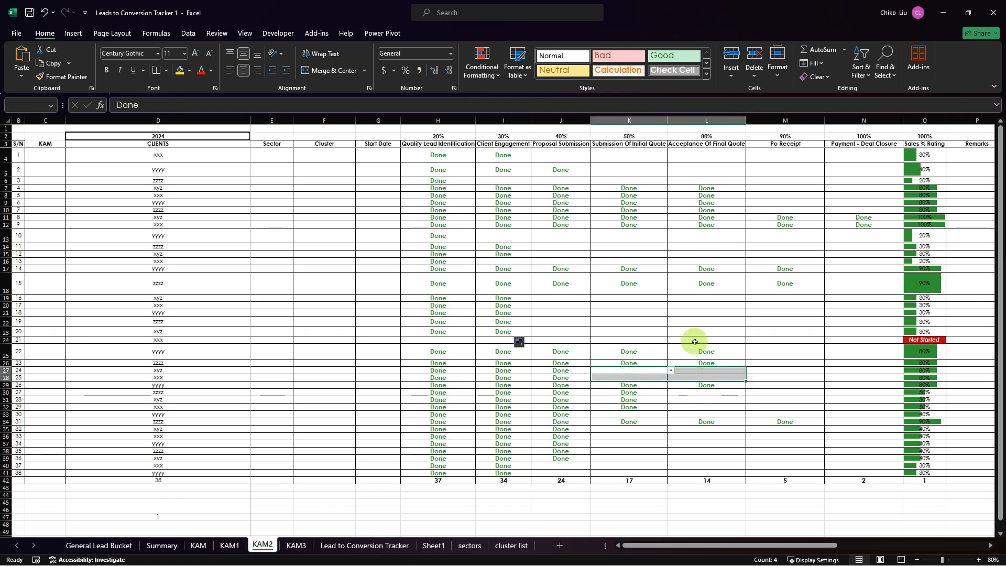
pyautogui.press('Delete')
pyautogui.moveTo(623, 189); pyautogui.dragTo(697, 197)
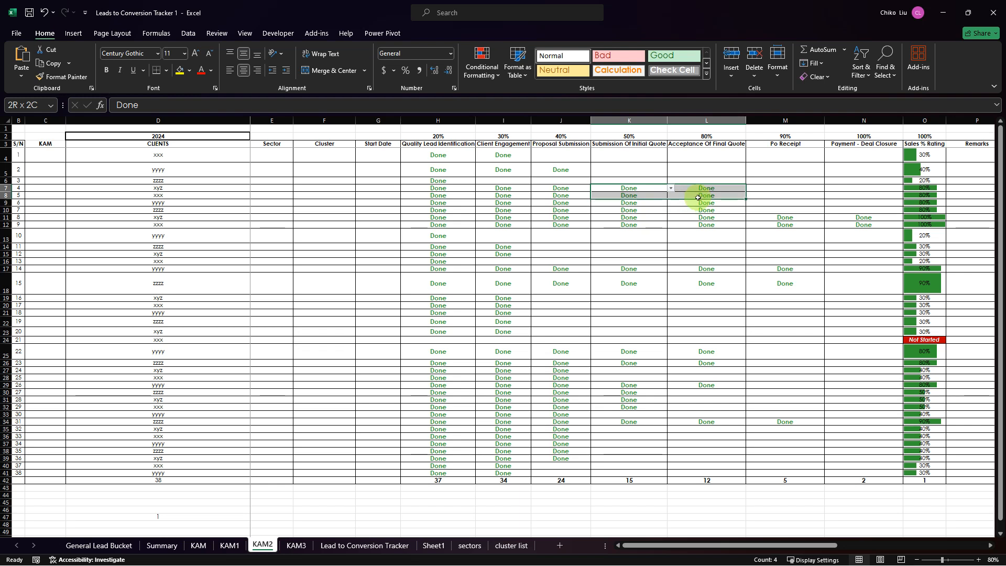
# Step: On the KAM1 sheet, clear the Done entries in L17:M18 and fill Done from H18 down to H22
pyautogui.click(229, 544)
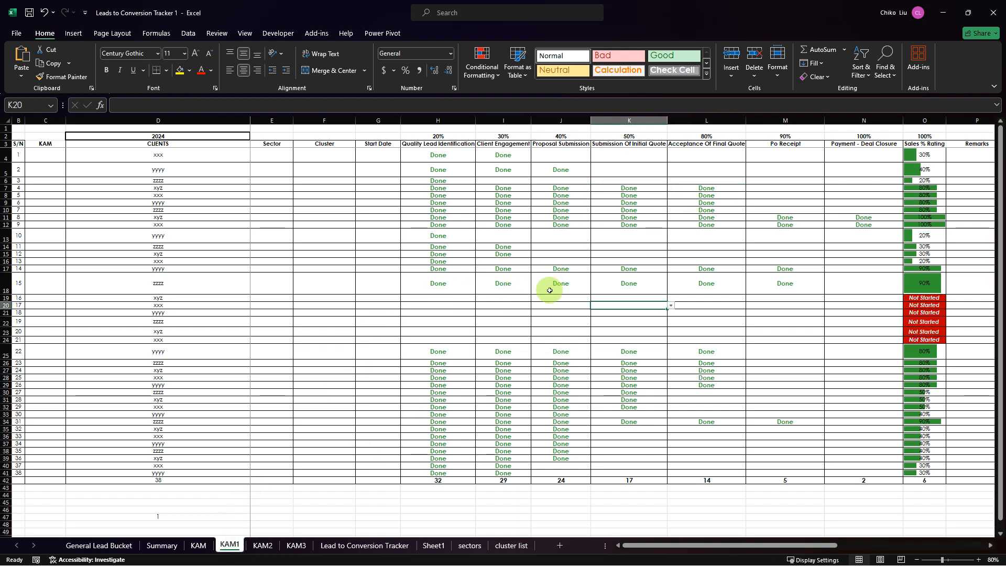
pyautogui.moveTo(724, 256); pyautogui.dragTo(789, 309)
pyautogui.press('Delete')
pyautogui.moveTo(450, 280); pyautogui.dragTo(472, 293)
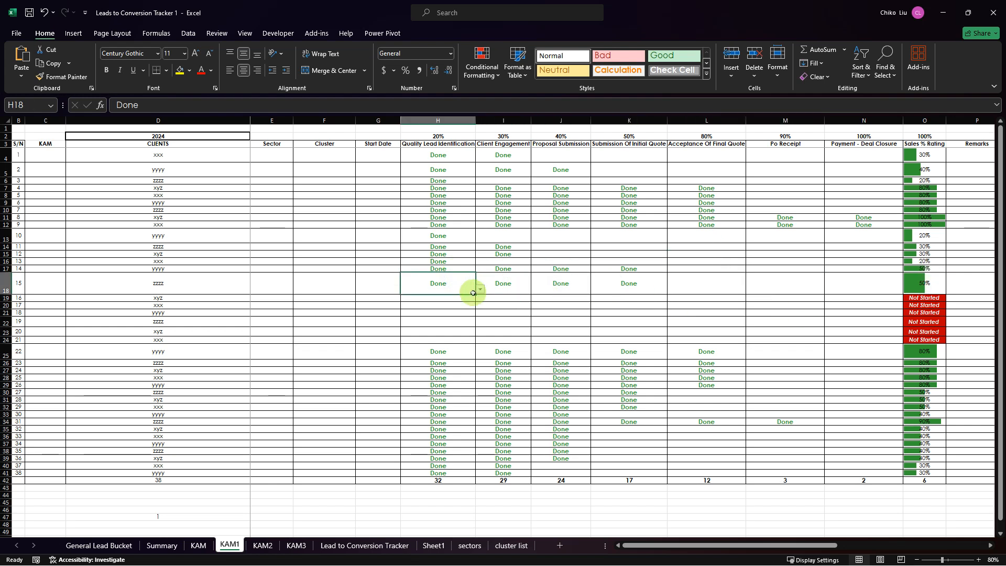
pyautogui.click(479, 289)
pyautogui.click(471, 290)
pyautogui.moveTo(475, 295); pyautogui.dragTo(476, 325)
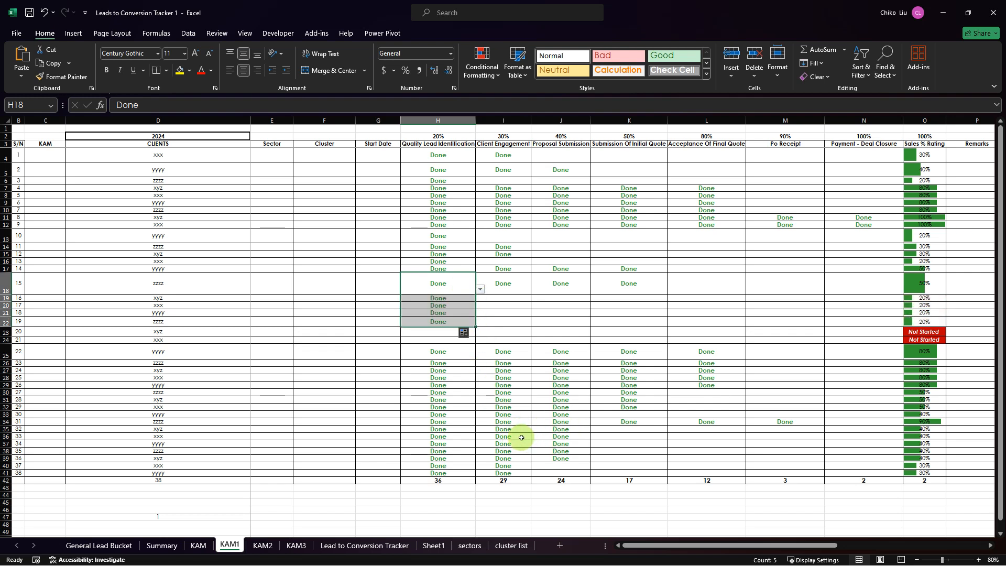
# Step: Clear the Proposal Submission entries in J35:J38 and the Acceptance Of Final Quote entries in L25:L29 on the KAM1 sheet
pyautogui.moveTo(493, 434); pyautogui.dragTo(562, 450)
pyautogui.press('Delete')
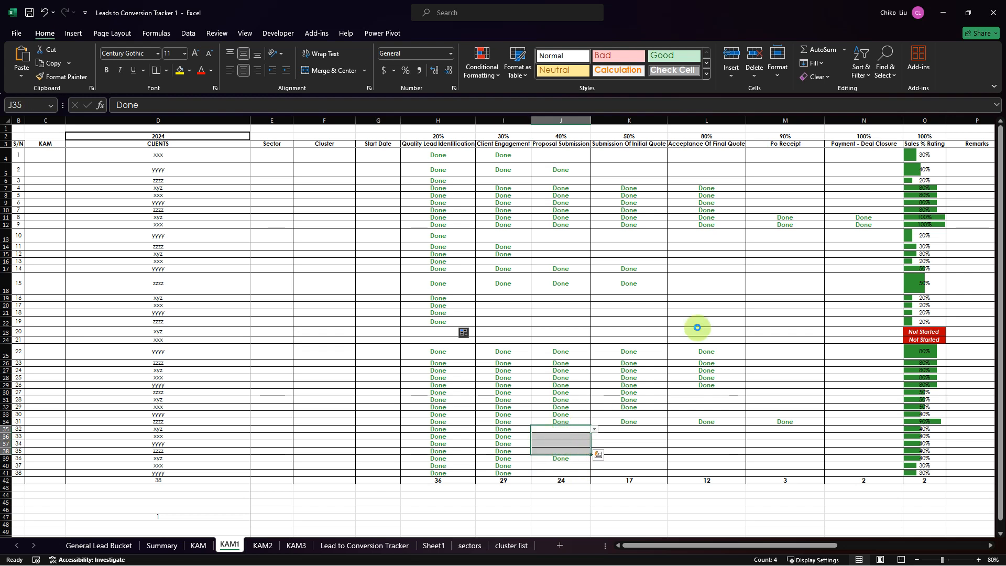
pyautogui.moveTo(707, 339); pyautogui.dragTo(707, 396)
pyautogui.press('Delete')
# Step: Clear the Acceptance Of Final Quote entries in L7:L9 on the KAM sheet
pyautogui.click(201, 546)
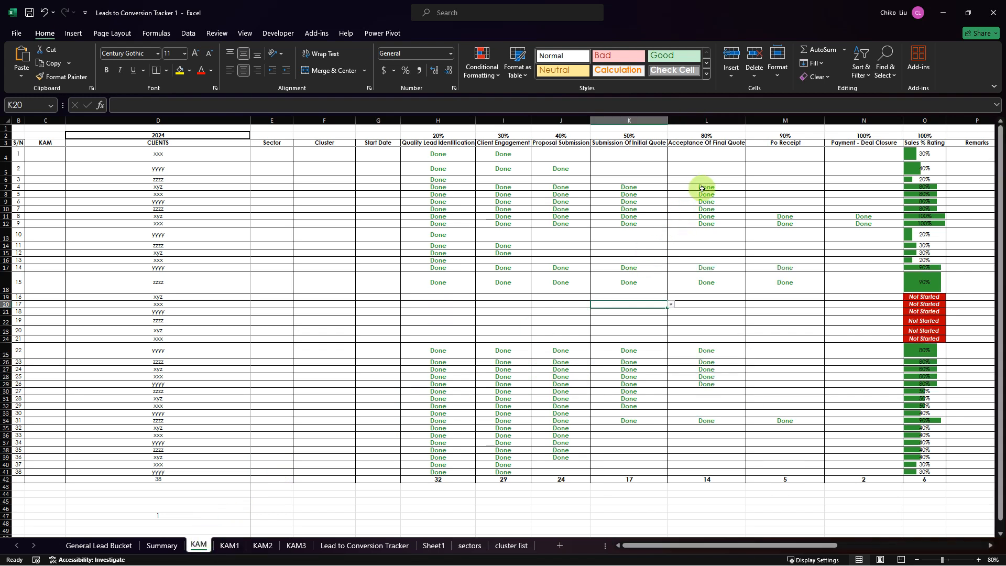
pyautogui.moveTo(701, 188); pyautogui.dragTo(703, 202)
pyautogui.press('Delete')
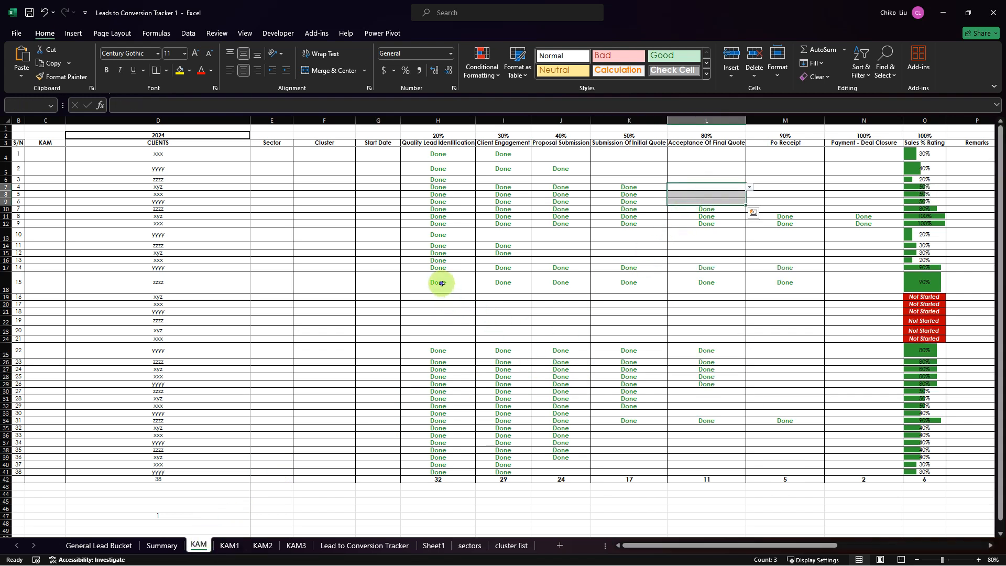
# Step: On the KAM sheet, fill Done into H19:I23, J21:J23 and K22:K23 from the neighbouring Done cells
pyautogui.click(441, 283)
pyautogui.moveTo(473, 287)
pyautogui.mouseDown()
pyautogui.moveTo(518, 285)
pyautogui.moveTo(517, 317)
pyautogui.moveTo(467, 303)
pyautogui.moveTo(467, 312)
pyautogui.moveTo(590, 319)
pyautogui.moveTo(578, 318)
pyautogui.mouseUp()
pyautogui.click(550, 320)
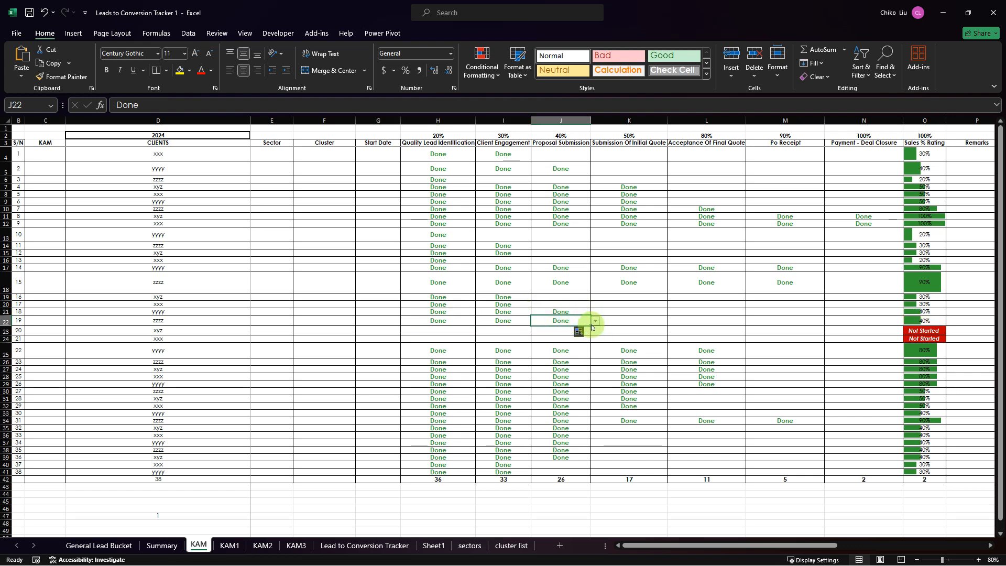
pyautogui.moveTo(589, 327)
pyautogui.mouseDown()
pyautogui.moveTo(653, 321)
pyautogui.moveTo(666, 332)
pyautogui.moveTo(597, 329)
pyautogui.mouseUp()
pyautogui.moveTo(442, 321); pyautogui.dragTo(505, 332)
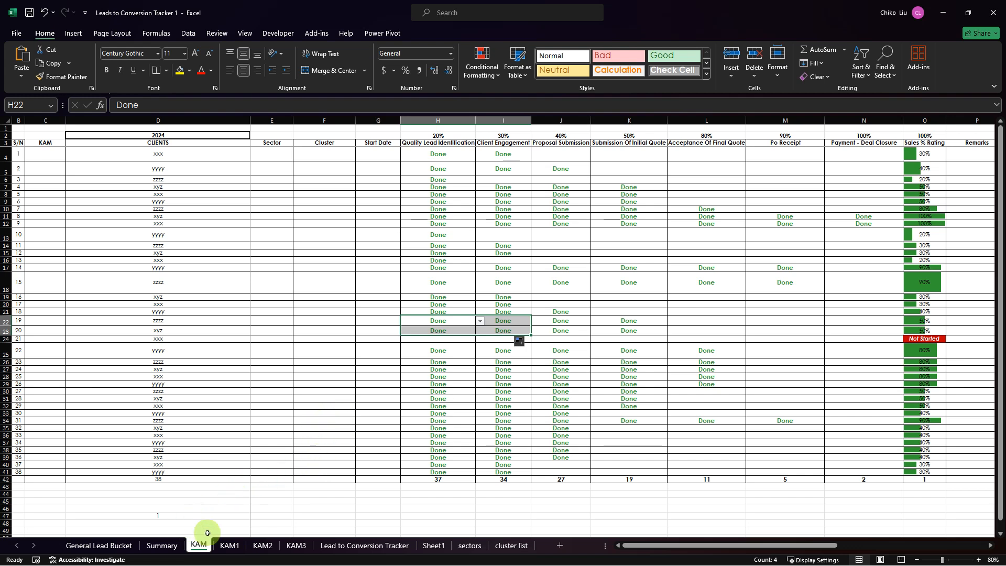
# Step: Compare the KAM1, KAM2 and KAM3 sheets and fill Done from H23 down to H24 on the KAM sheet
pyautogui.click(229, 547)
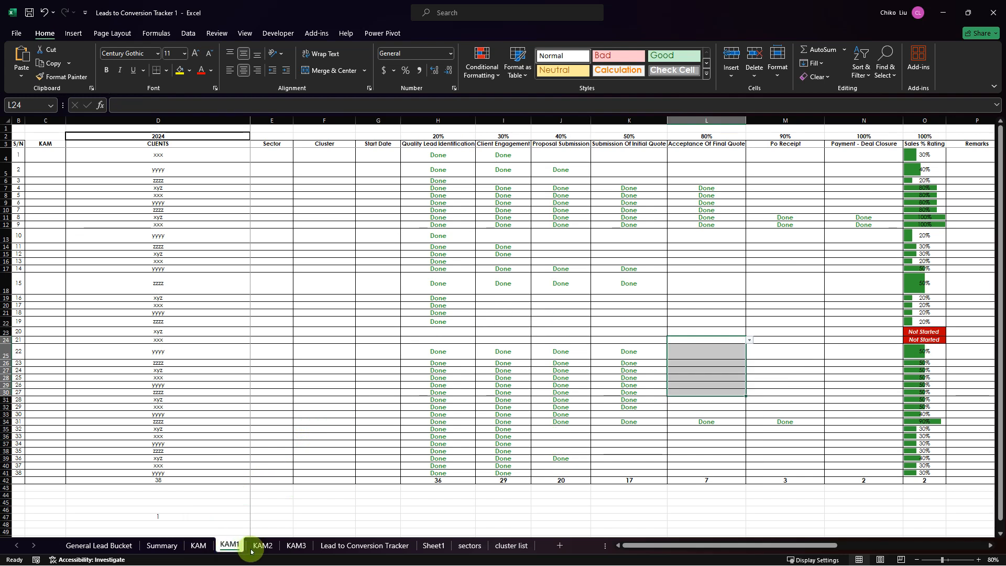
pyautogui.click(259, 549)
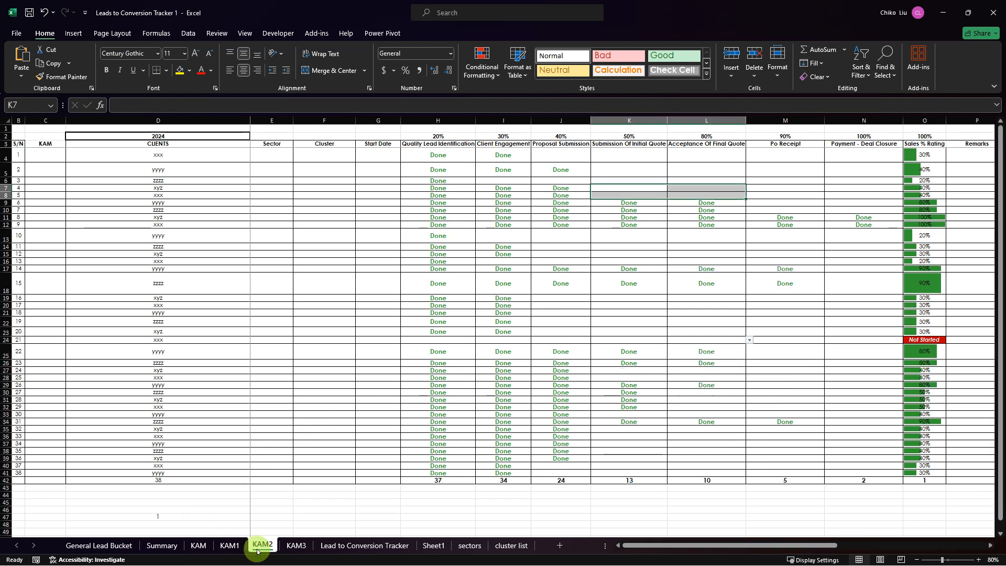
pyautogui.click(295, 548)
pyautogui.click(200, 547)
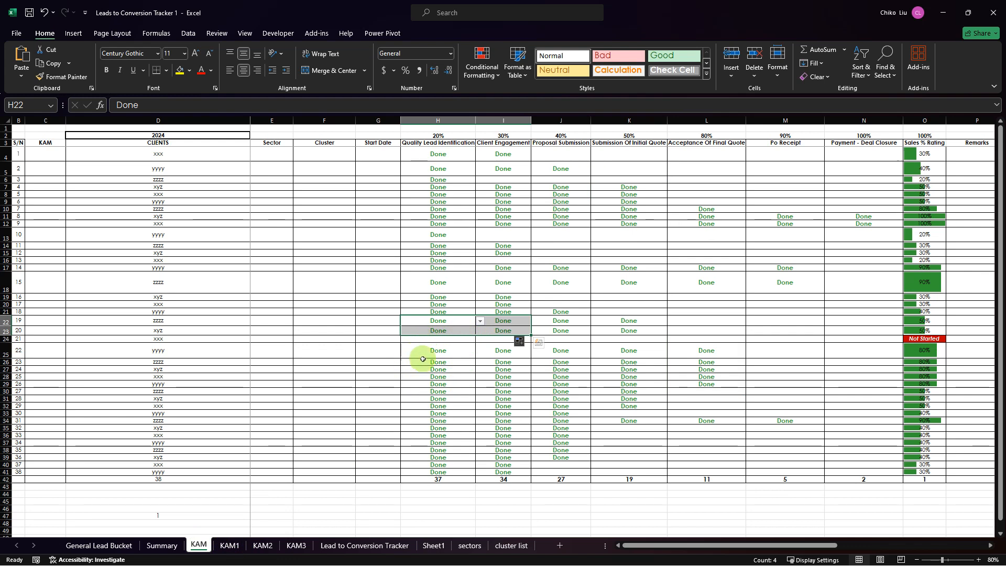
pyautogui.click(430, 331)
pyautogui.moveTo(473, 336); pyautogui.dragTo(468, 341)
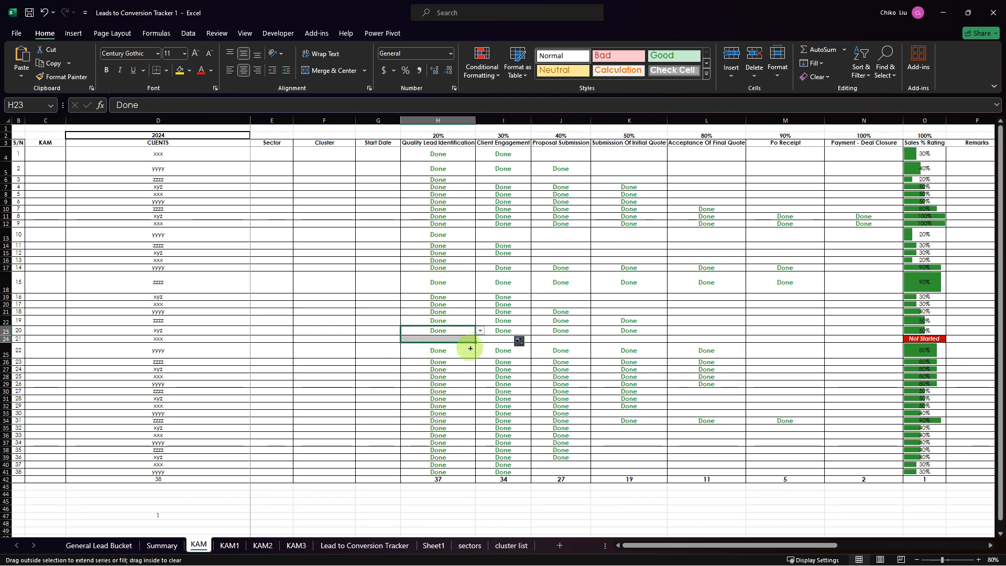
# Step: Make the totals row B6:K6 on the Summary sheet bold
pyautogui.click(173, 546)
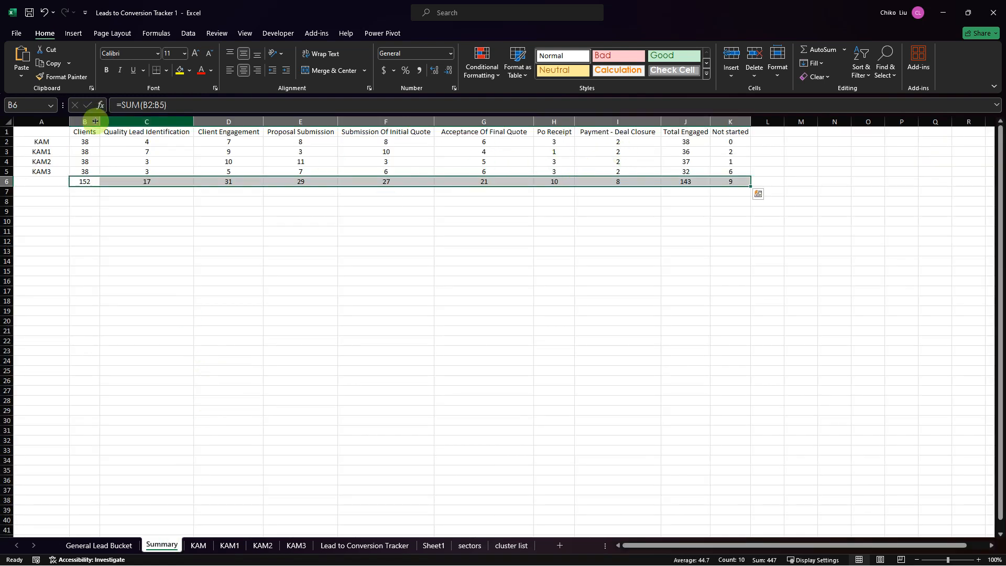
pyautogui.click(106, 69)
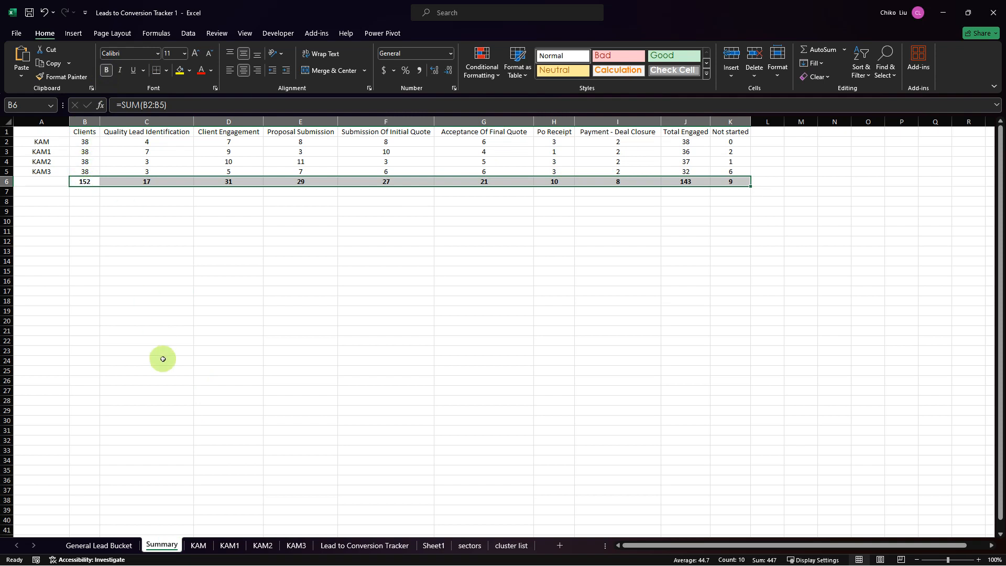
# Step: Clear the client entries in D38:D41 on KAM1, D15:D25 on KAM2 and D15:D41 on KAM3
pyautogui.click(228, 545)
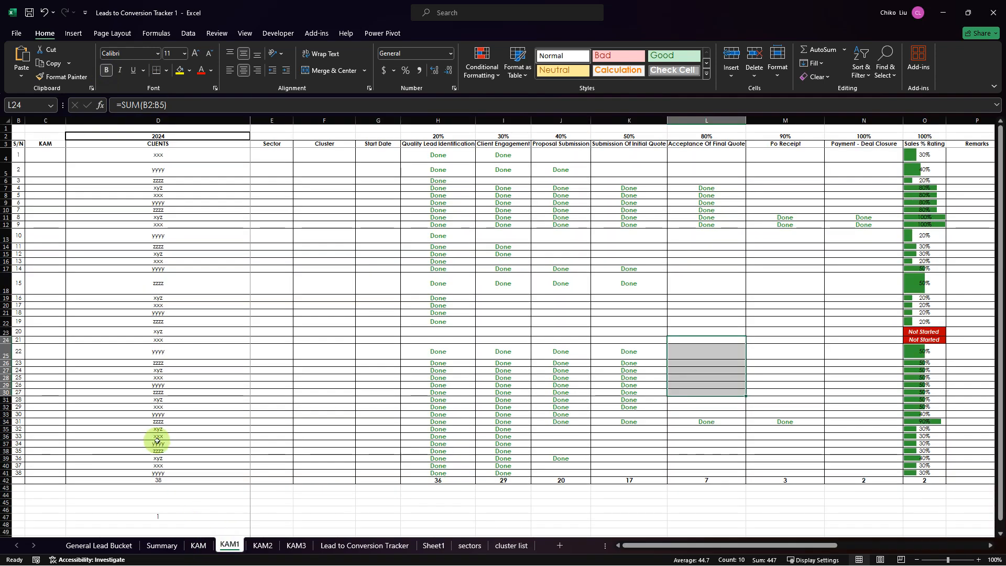
pyautogui.moveTo(150, 452); pyautogui.dragTo(185, 472)
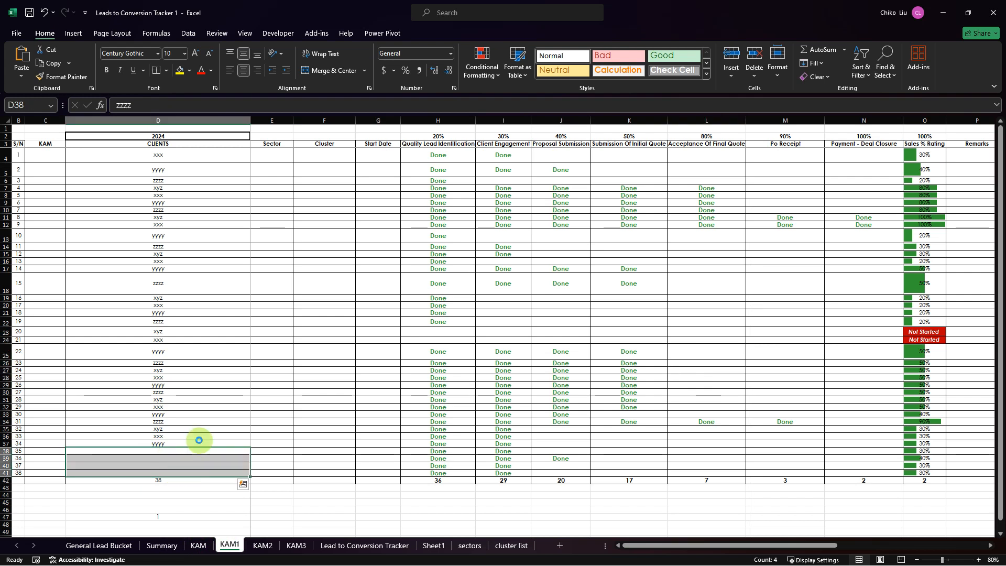
pyautogui.click(262, 545)
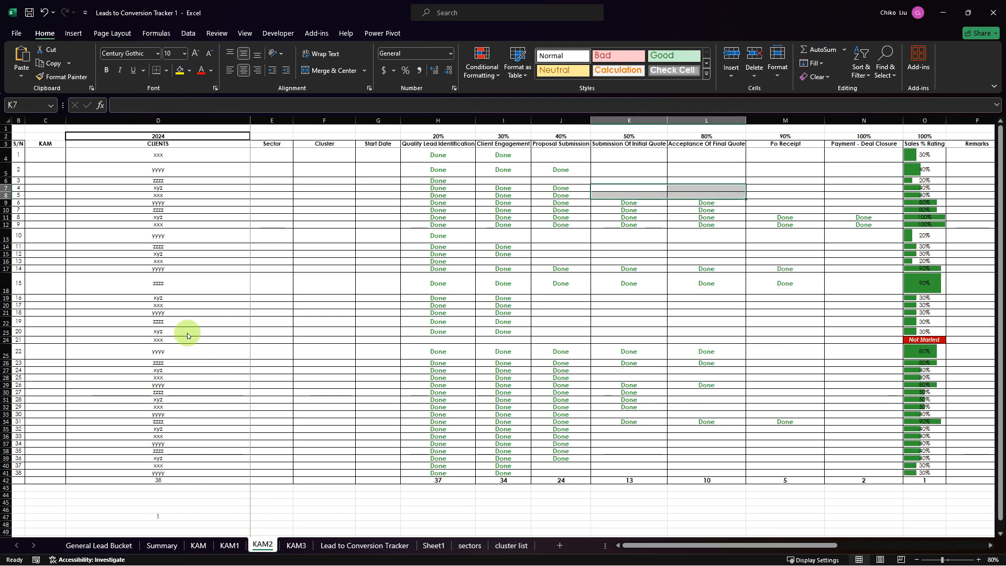
pyautogui.moveTo(104, 350); pyautogui.dragTo(187, 257)
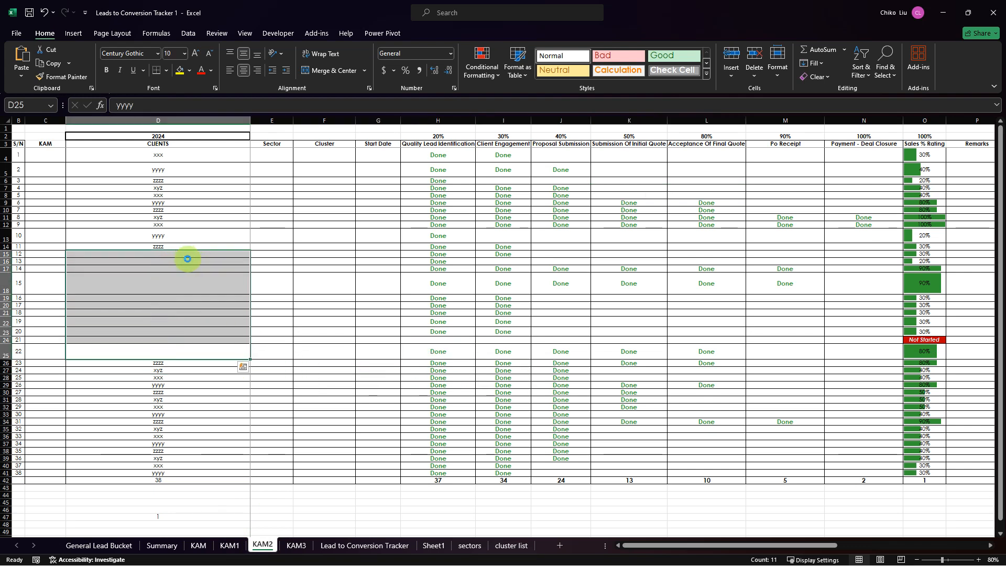
pyautogui.click(296, 545)
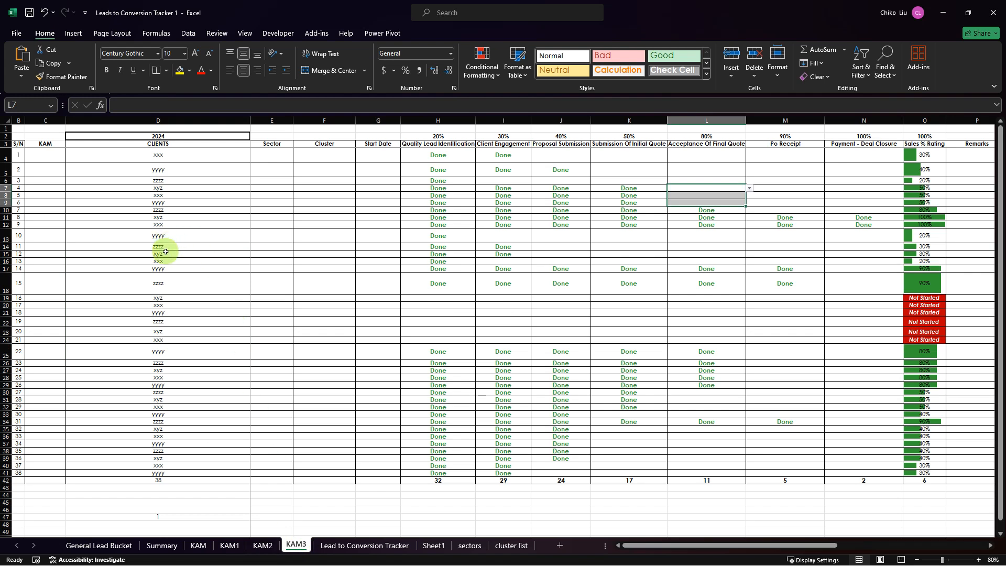
pyautogui.moveTo(85, 254); pyautogui.dragTo(198, 473)
pyautogui.press('Delete')
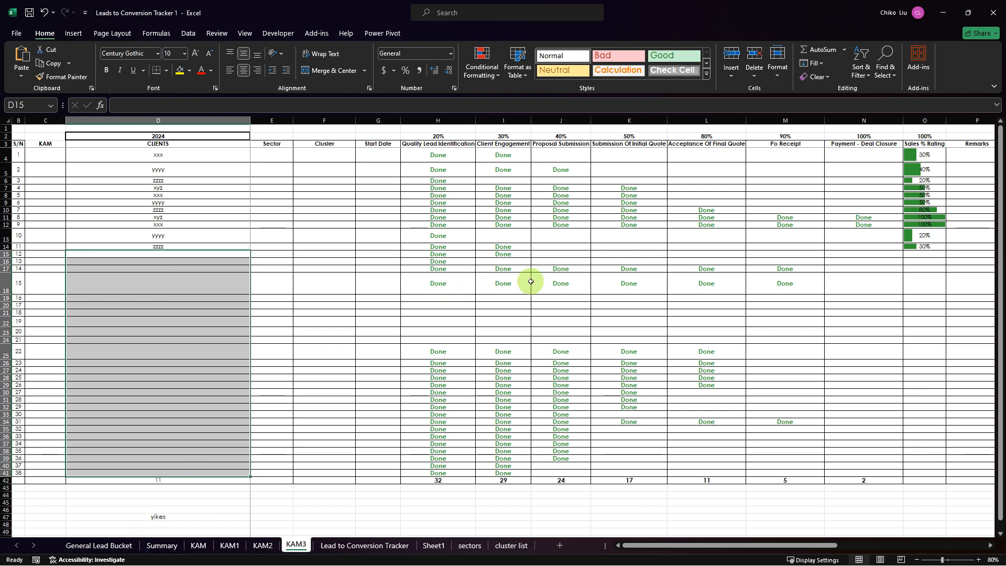
pyautogui.click(870, 256)
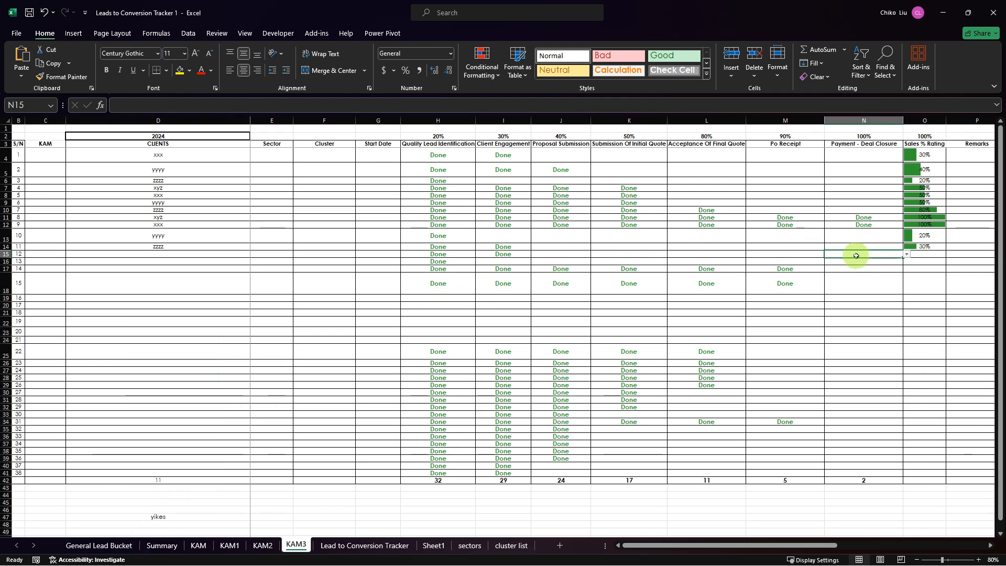
# Step: Cross-check the Summary sheet's client total in B6 using a temporary sum of J6:K6 in L6, and clear L6 again
pyautogui.click(161, 545)
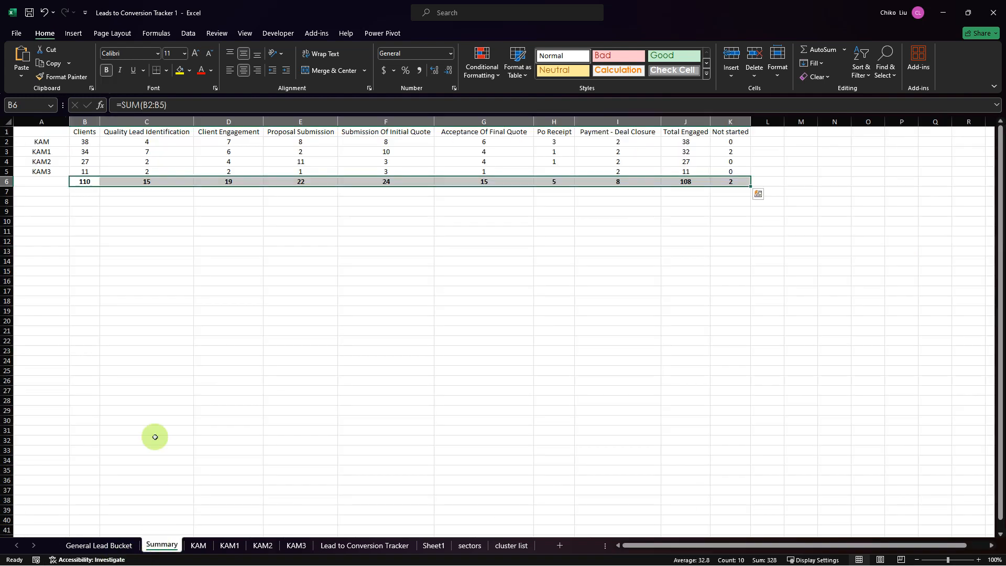
pyautogui.moveTo(83, 141)
pyautogui.mouseDown()
pyautogui.moveTo(81, 170)
pyautogui.moveTo(80, 160)
pyautogui.mouseUp()
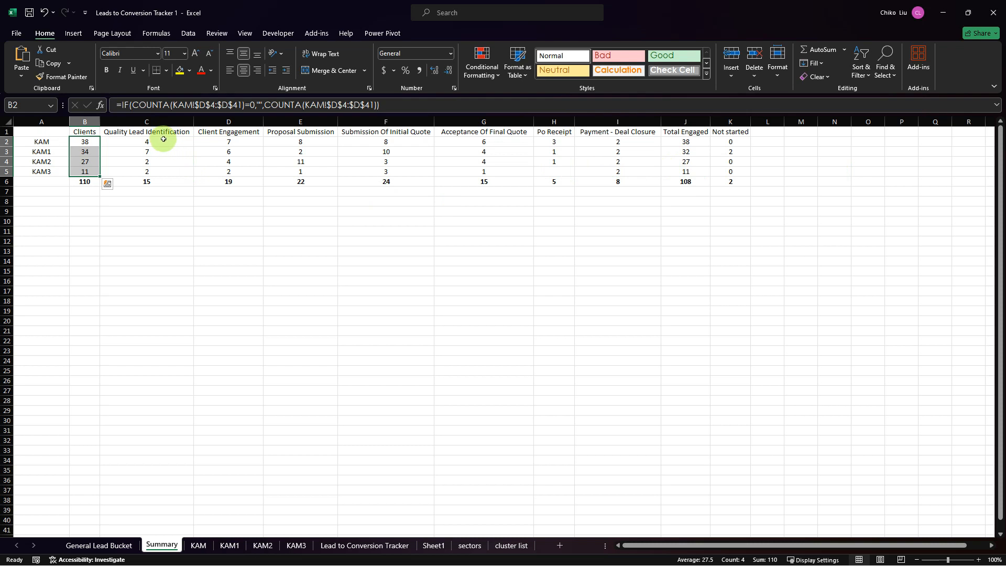
pyautogui.moveTo(160, 138); pyautogui.dragTo(149, 170)
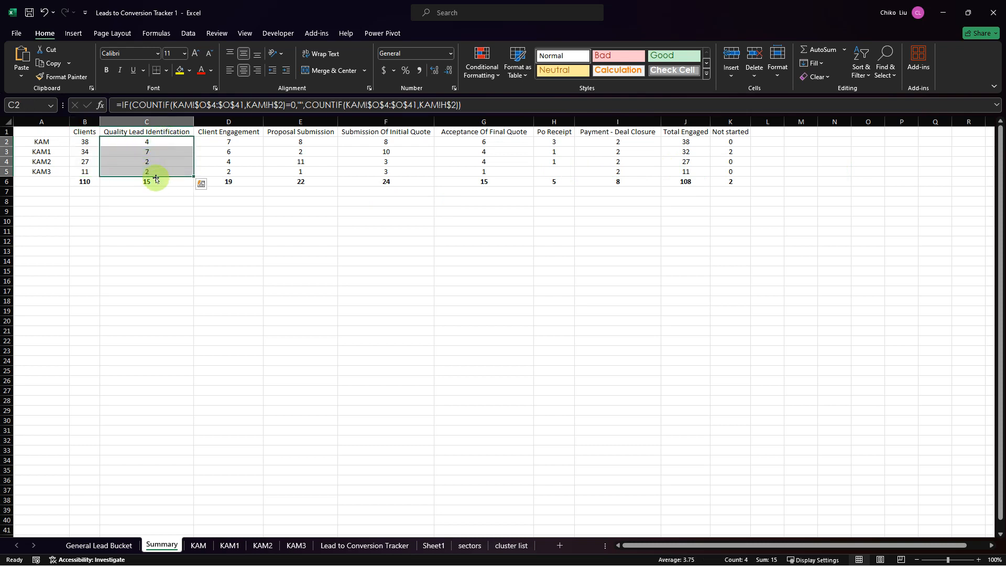
pyautogui.click(160, 183)
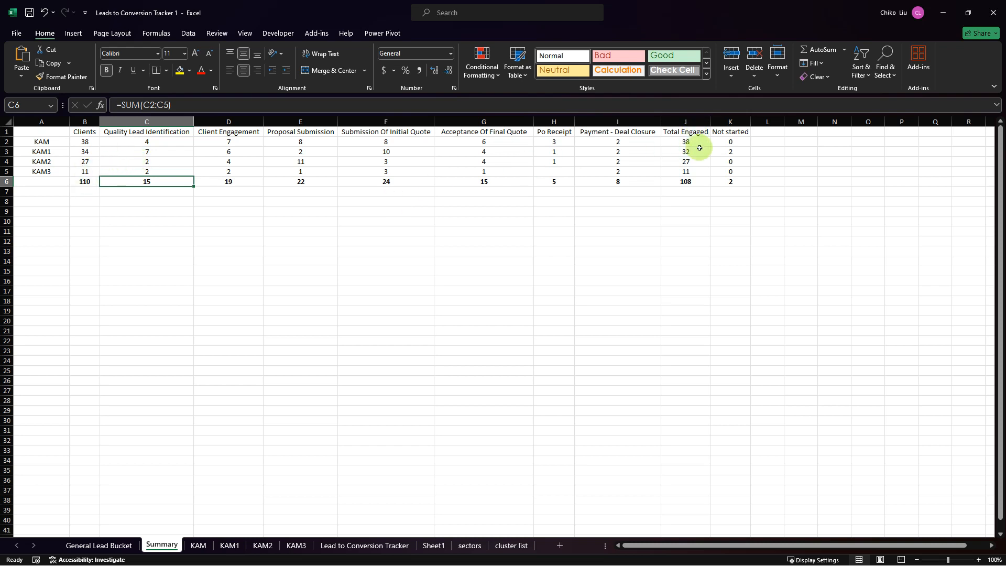
pyautogui.moveTo(692, 181); pyautogui.dragTo(730, 182)
pyautogui.click(776, 181)
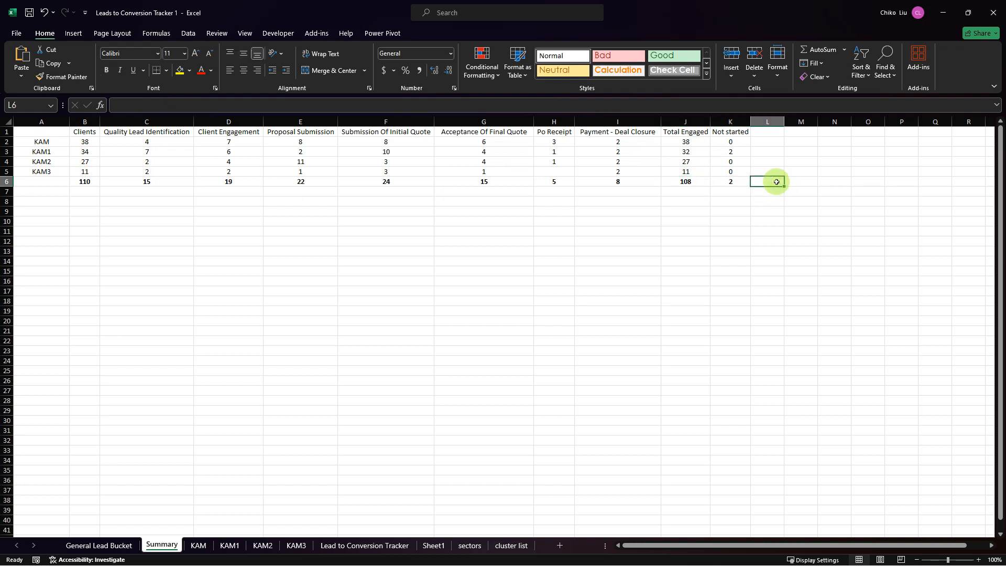
pyautogui.hotkey('alt', '=')
pyautogui.moveTo(700, 181); pyautogui.dragTo(717, 181)
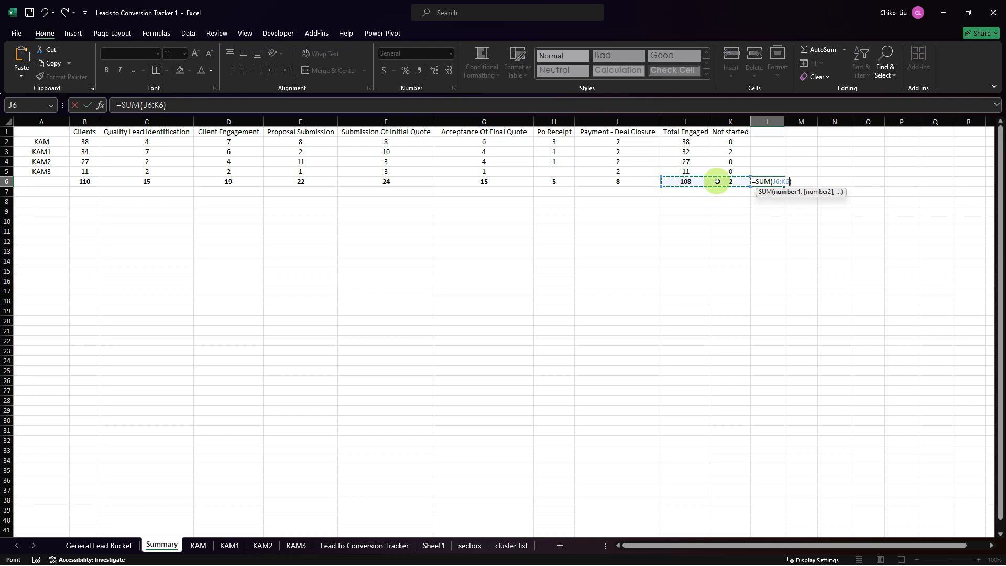
pyautogui.press('Return')
pyautogui.click(769, 182)
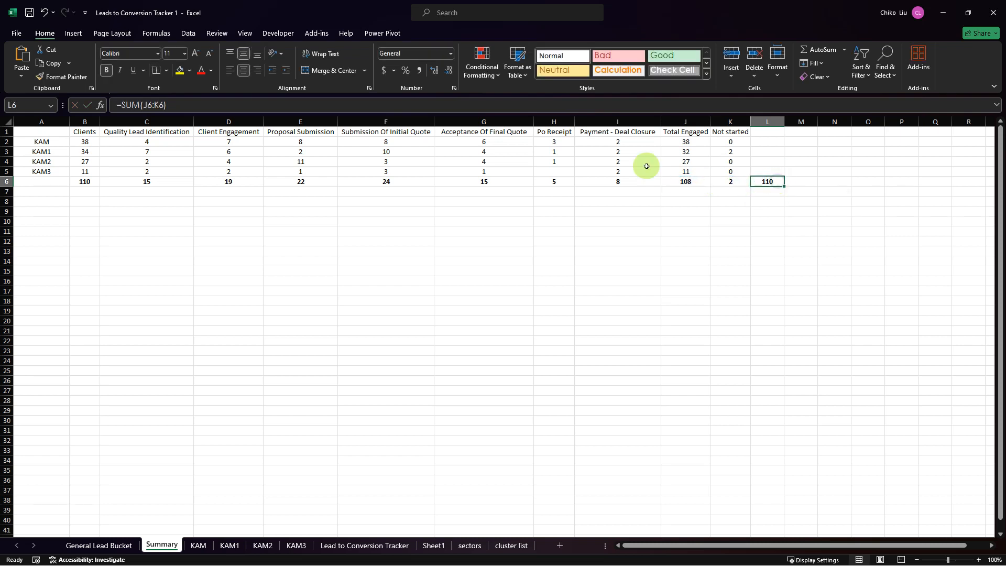
pyautogui.click(84, 181)
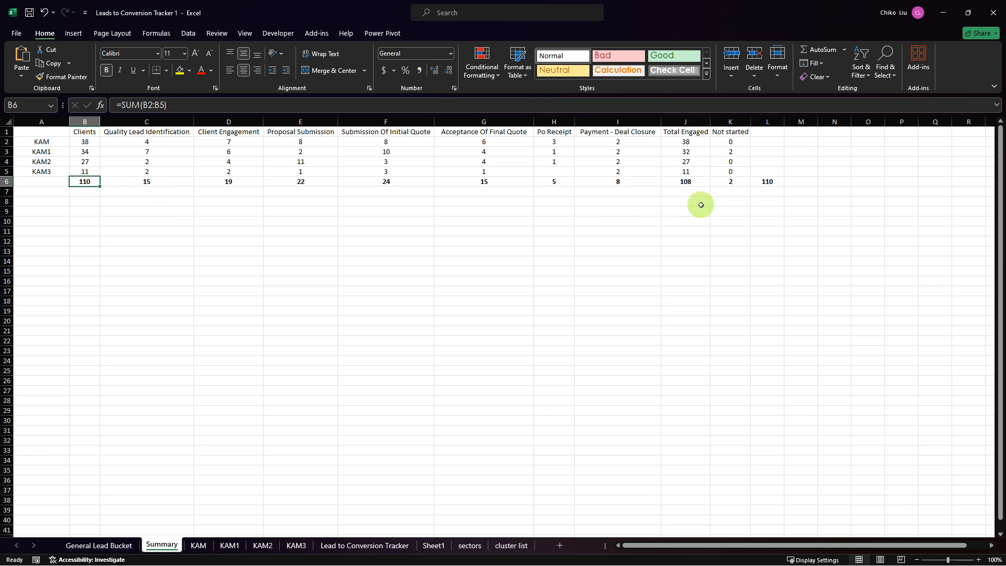
pyautogui.click(764, 181)
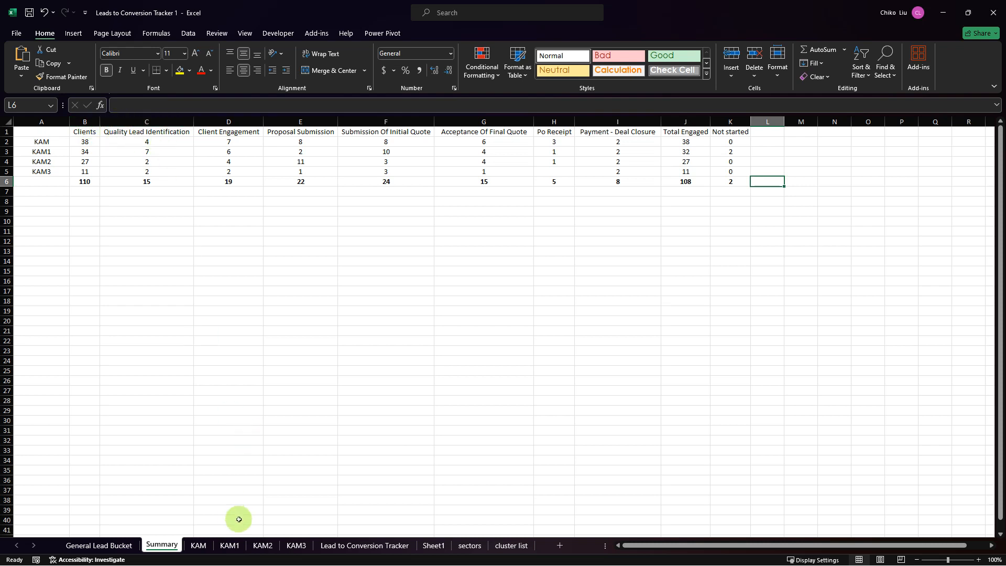
# Step: On the KAM sheet, set the first client's Cluster in F4 to Nile Street
pyautogui.click(198, 545)
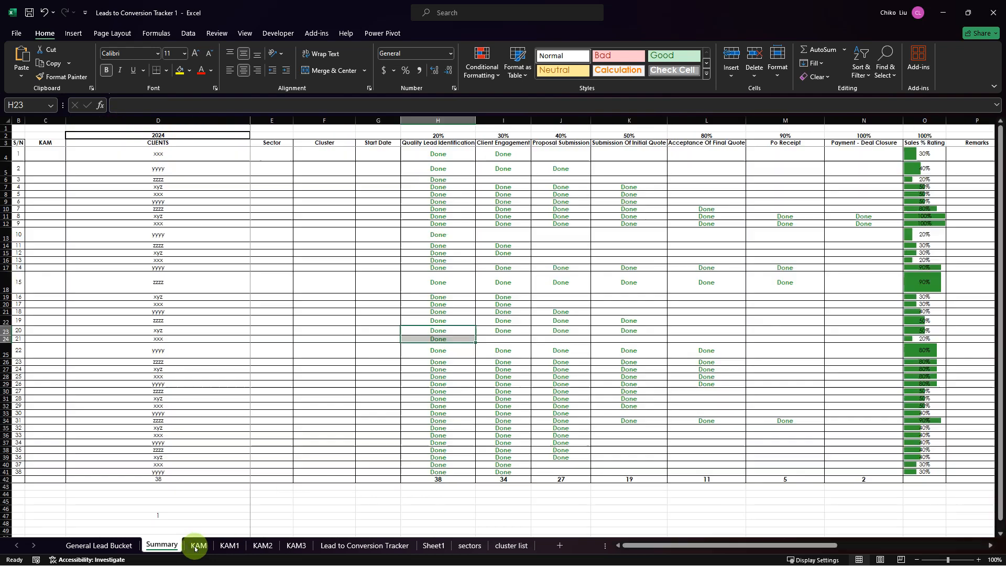
pyautogui.click(272, 120)
pyautogui.moveTo(303, 122); pyautogui.dragTo(309, 121)
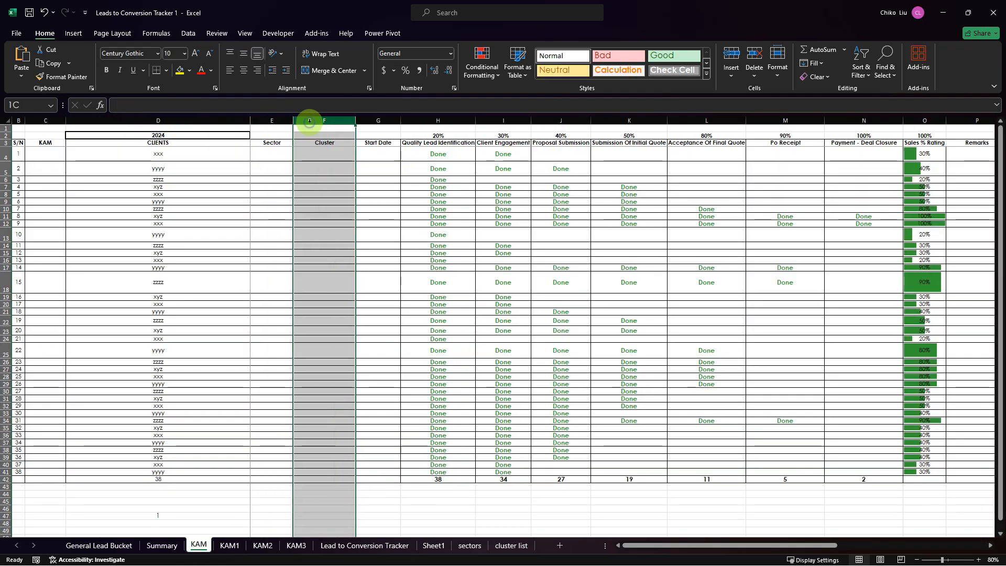
pyautogui.click(317, 154)
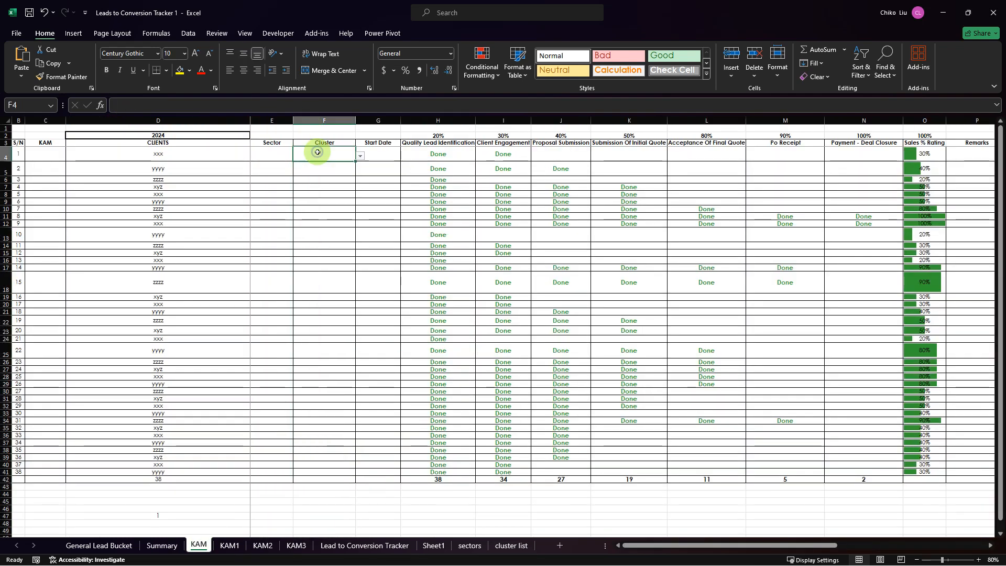
pyautogui.click(360, 156)
pyautogui.click(339, 187)
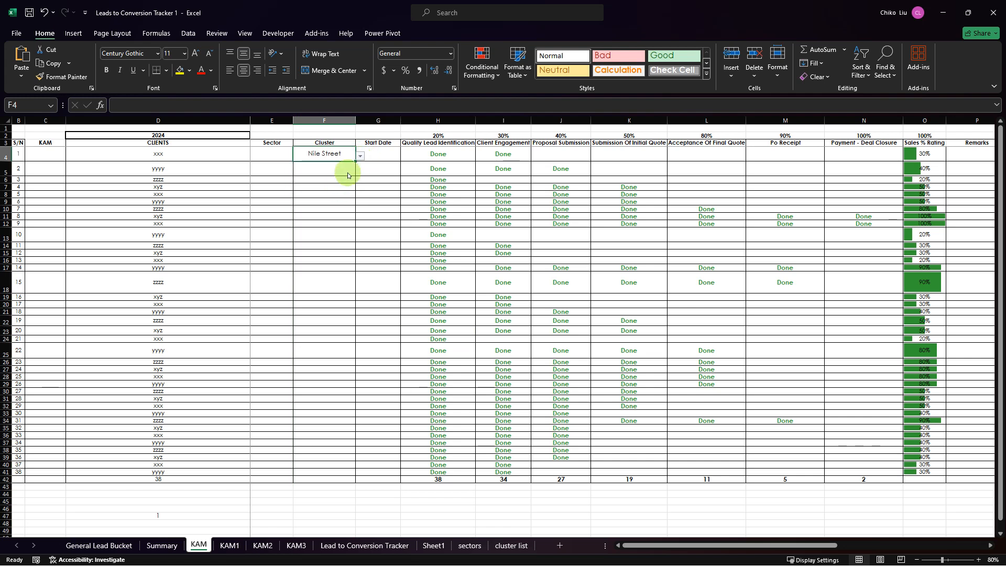
# Step: Fit the Cluster column's width to its contents and try wrapping the text in row 4
pyautogui.doubleClick(357, 121)
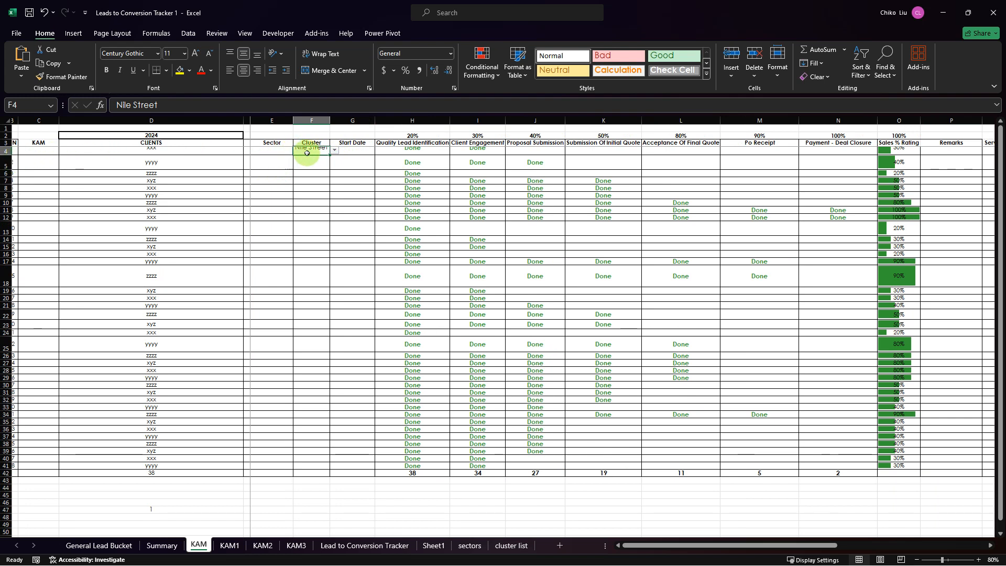
pyautogui.click(321, 60)
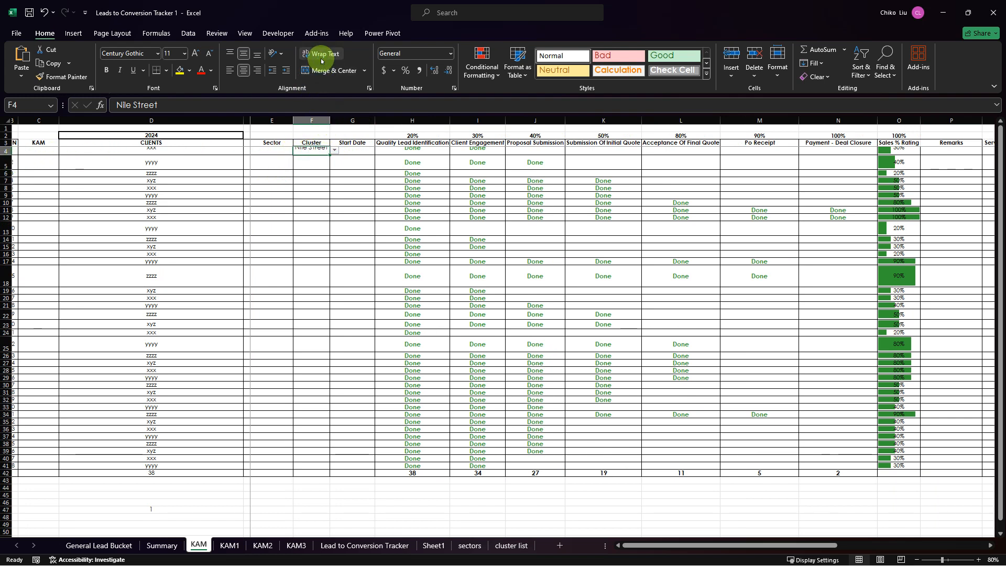
pyautogui.click(9, 150)
pyautogui.click(303, 57)
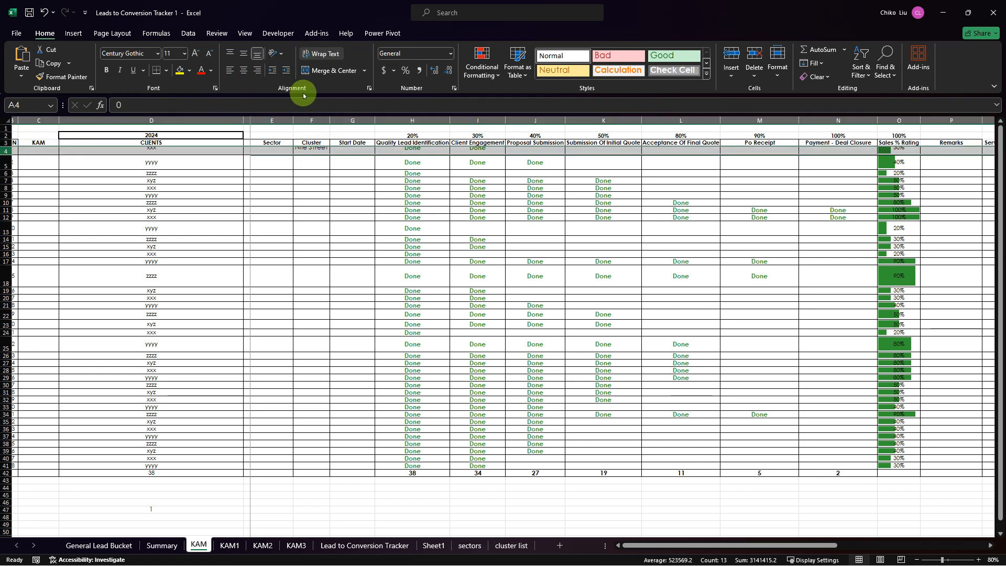
pyautogui.click(311, 149)
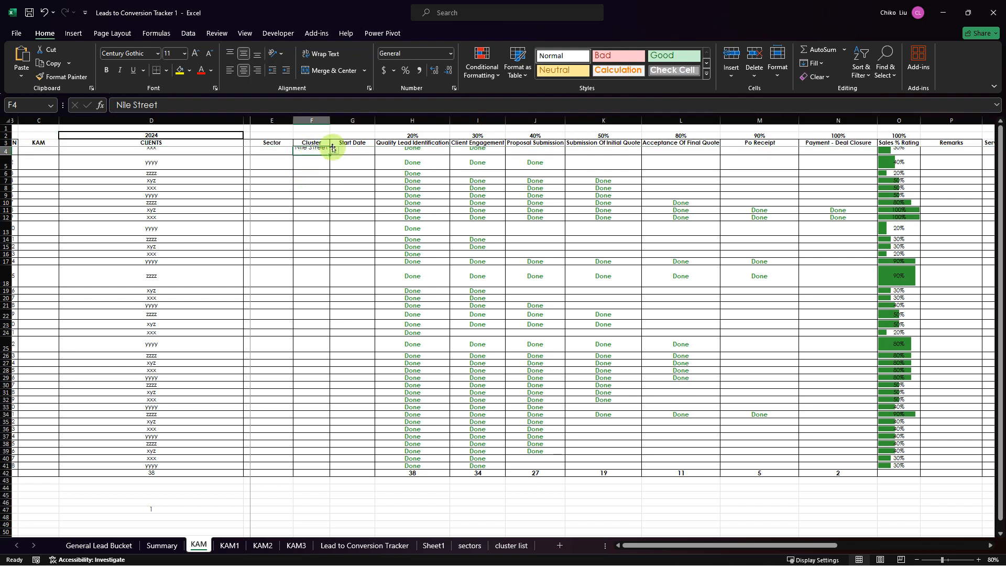
pyautogui.click(336, 148)
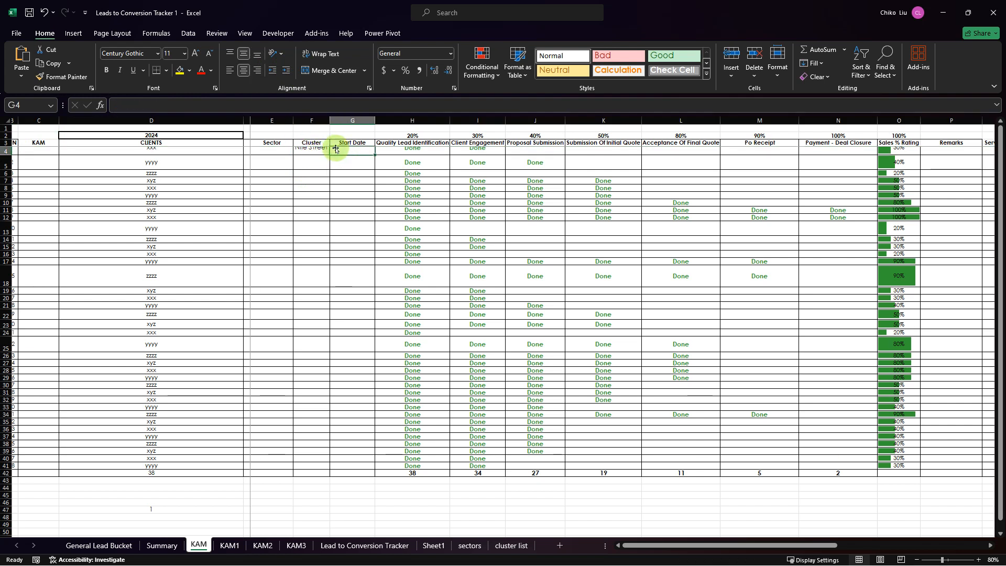
# Step: On the KAM sheet, change the first client's Cluster in F4 to Aminu Kano Road(Agadez)
pyautogui.click(326, 150)
pyautogui.click(336, 152)
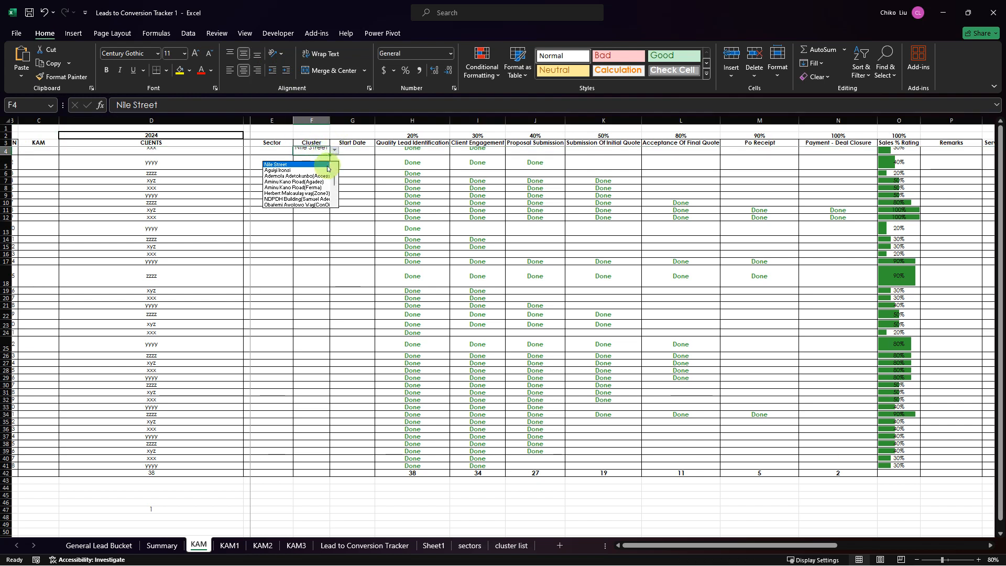
pyautogui.click(294, 183)
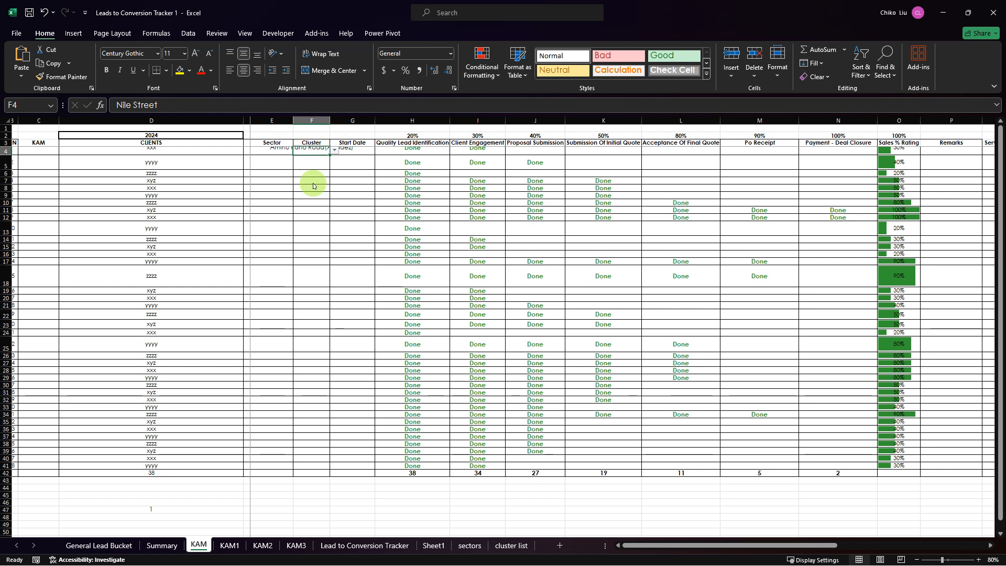
# Step: Fit the Cluster column to its contents, widen it slightly further, and reduce the height of row 4
pyautogui.doubleClick(330, 120)
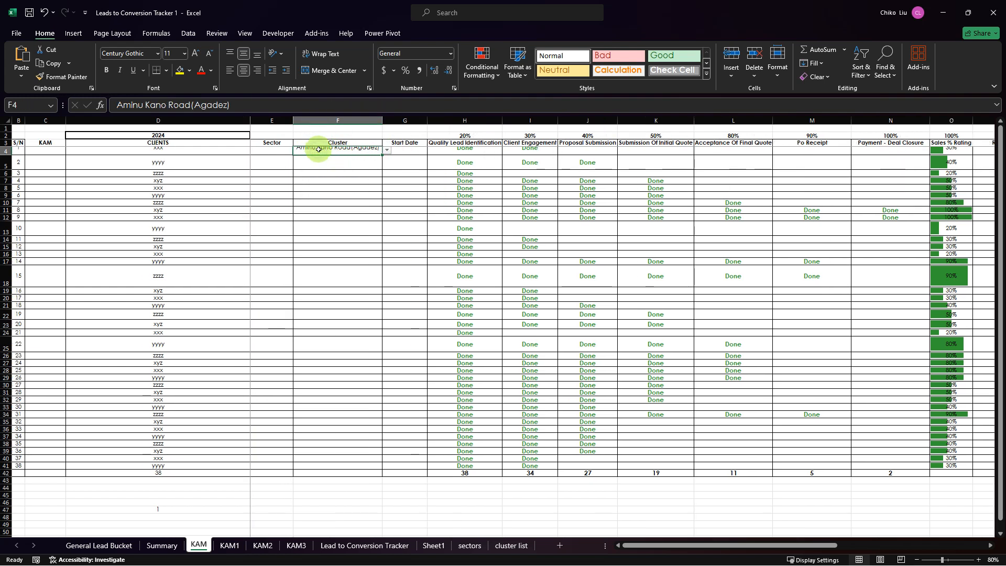
pyautogui.click(259, 104)
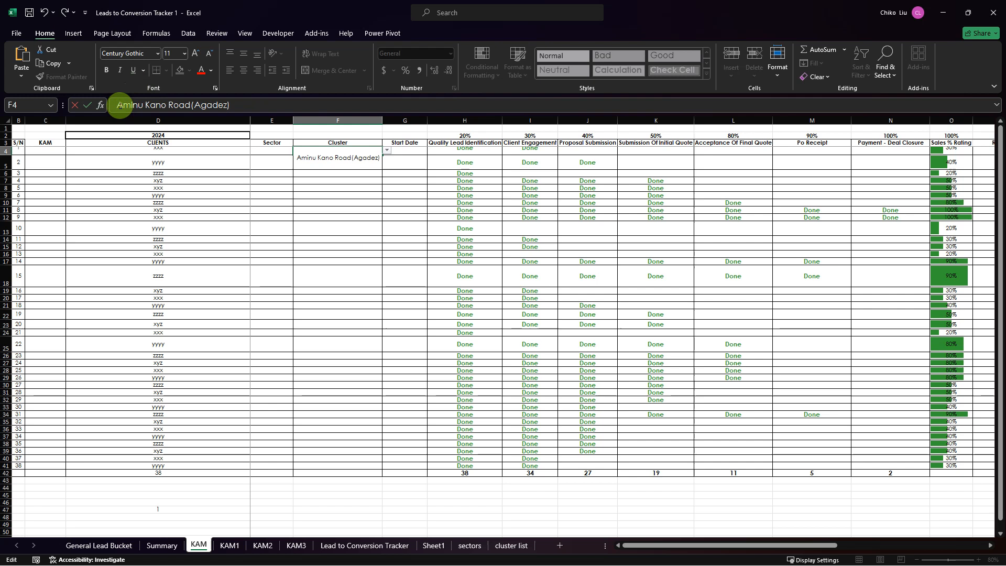
pyautogui.press('Return')
pyautogui.moveTo(379, 120); pyautogui.dragTo(393, 112)
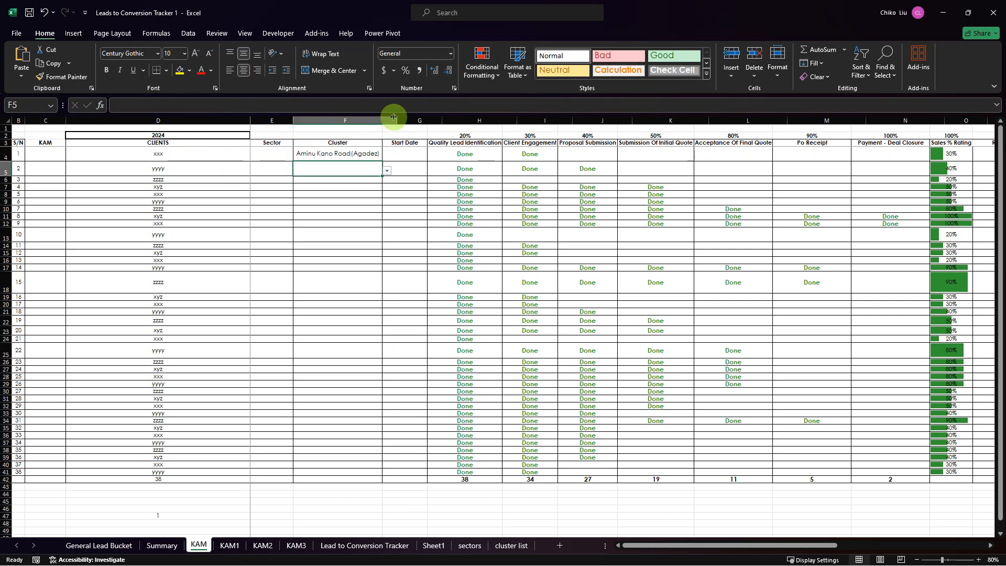
pyautogui.click(378, 153)
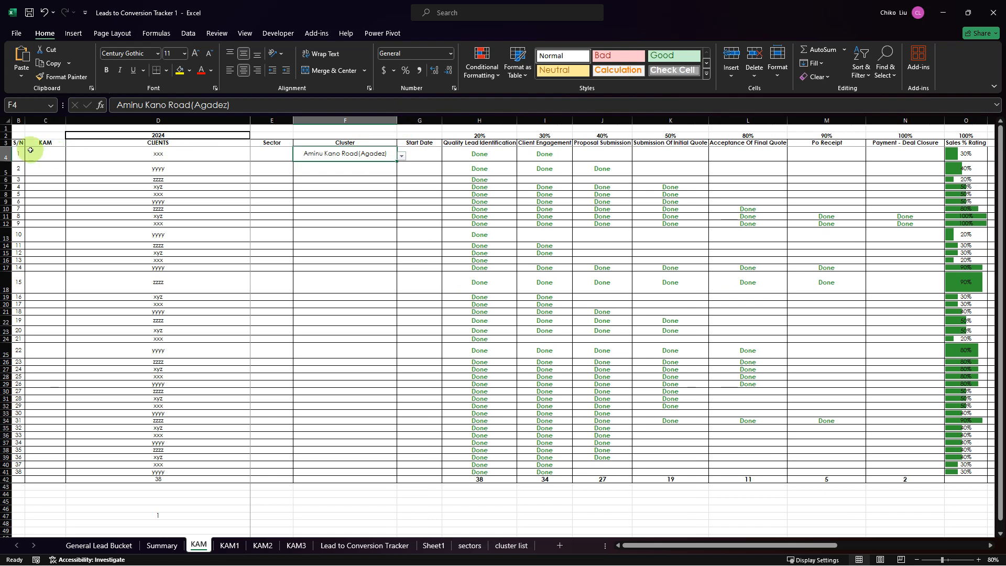
pyautogui.moveTo(9, 161); pyautogui.dragTo(10, 154)
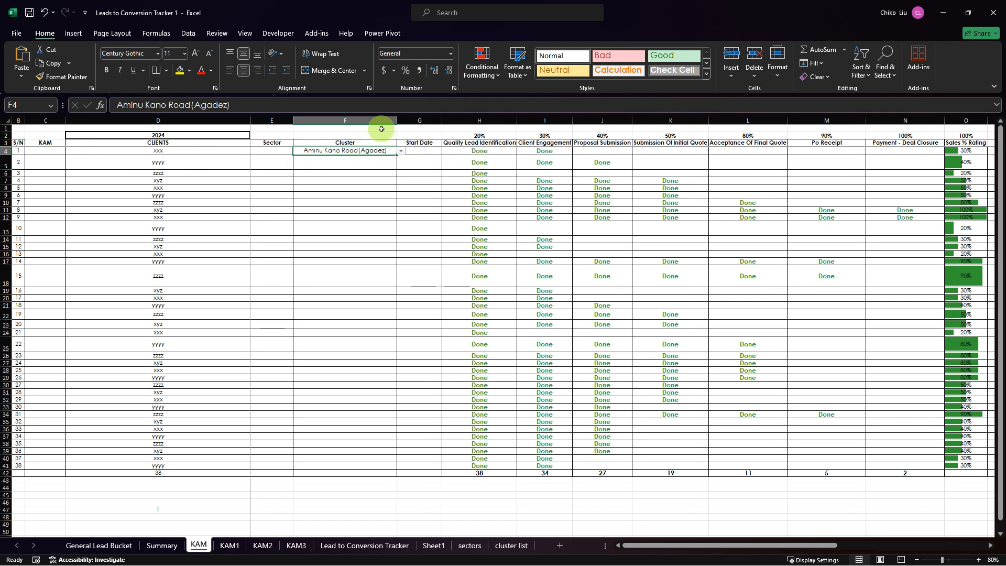
# Step: Wrap the text of the Cluster cells F4:F41 and centre it horizontally and vertically
pyautogui.moveTo(363, 150); pyautogui.dragTo(352, 465)
pyautogui.click(320, 53)
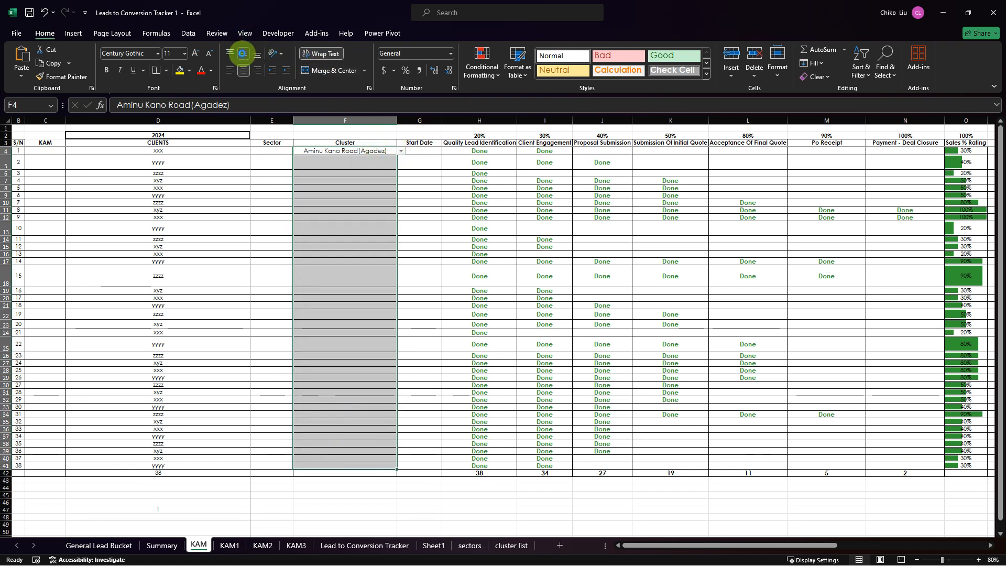
pyautogui.click(246, 55)
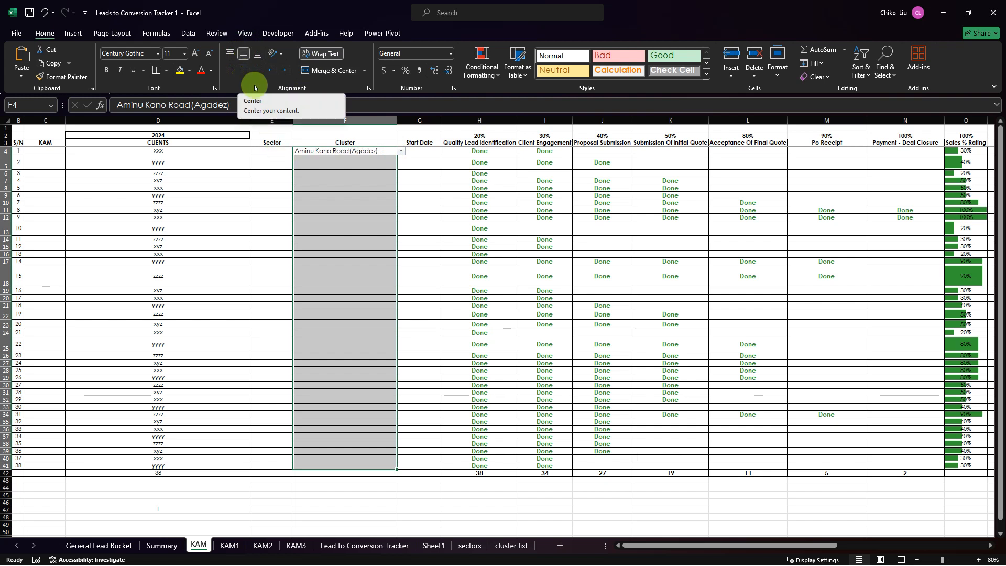
pyautogui.click(246, 76)
pyautogui.moveTo(325, 151); pyautogui.dragTo(334, 466)
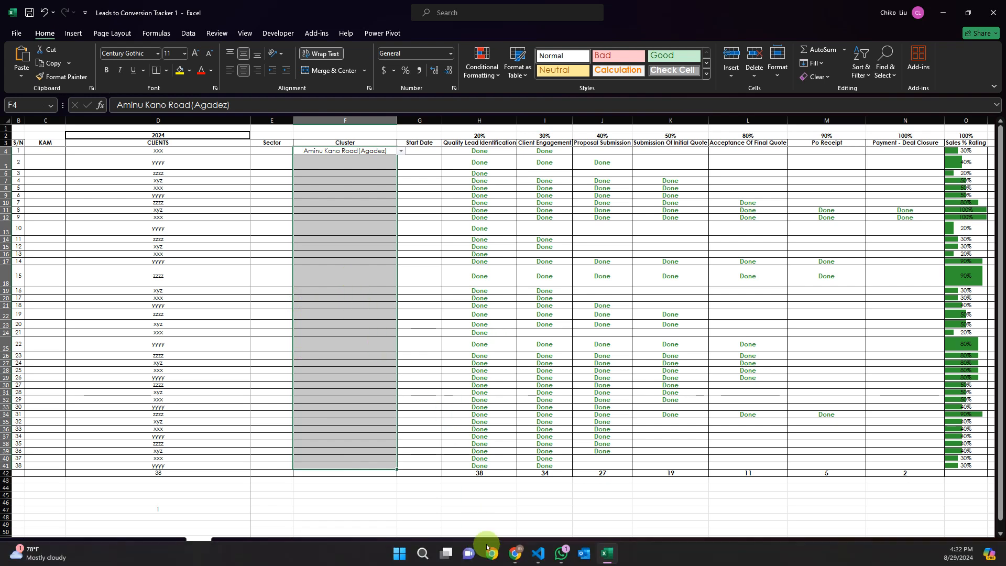
# Step: On the cluster list sheet, count the entries with a temporary COUNTA of A1:A22 in A23, and clear A23 again
pyautogui.click(513, 547)
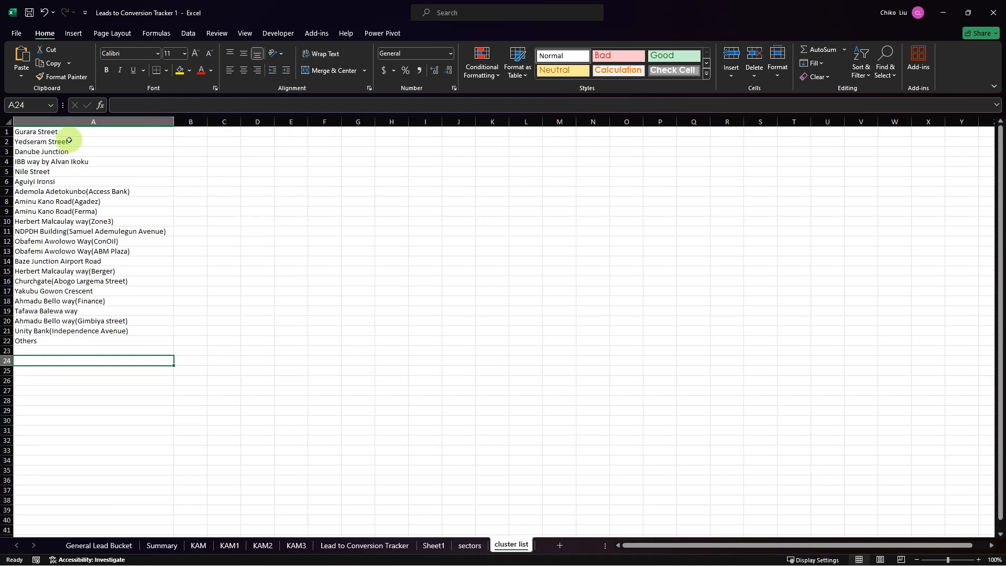
pyautogui.moveTo(63, 135); pyautogui.dragTo(119, 339)
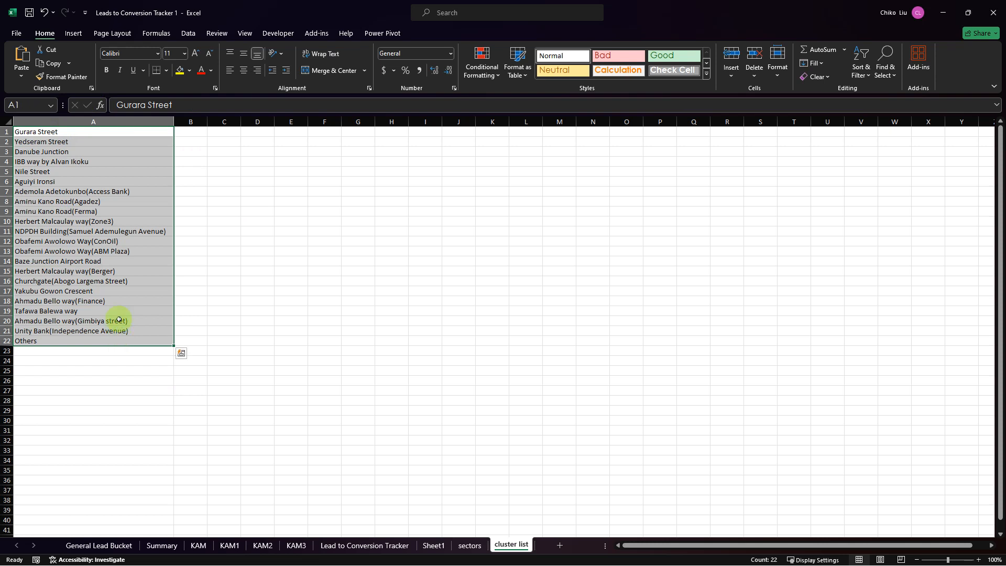
pyautogui.click(118, 352)
pyautogui.write('=counta')
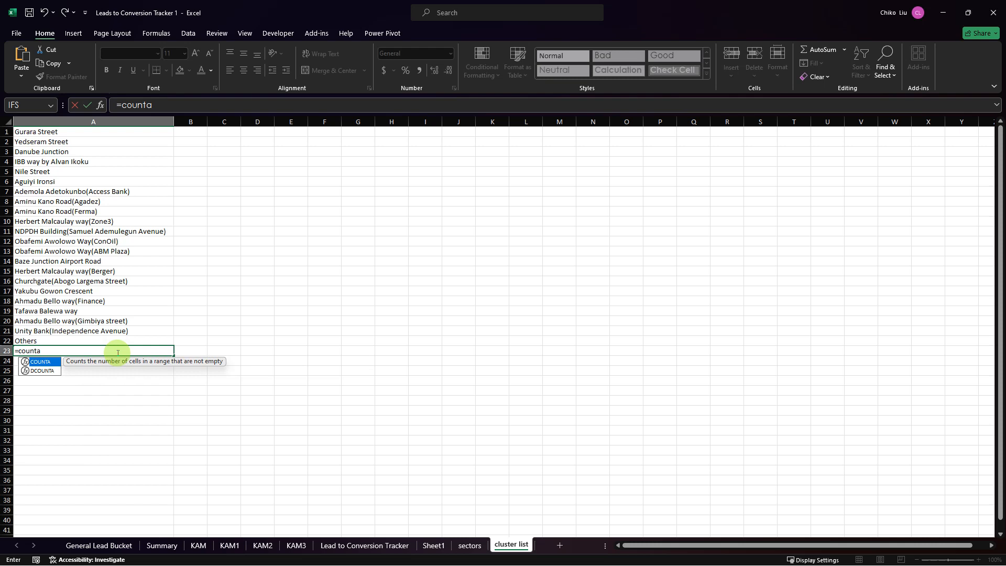
pyautogui.press('Tab')
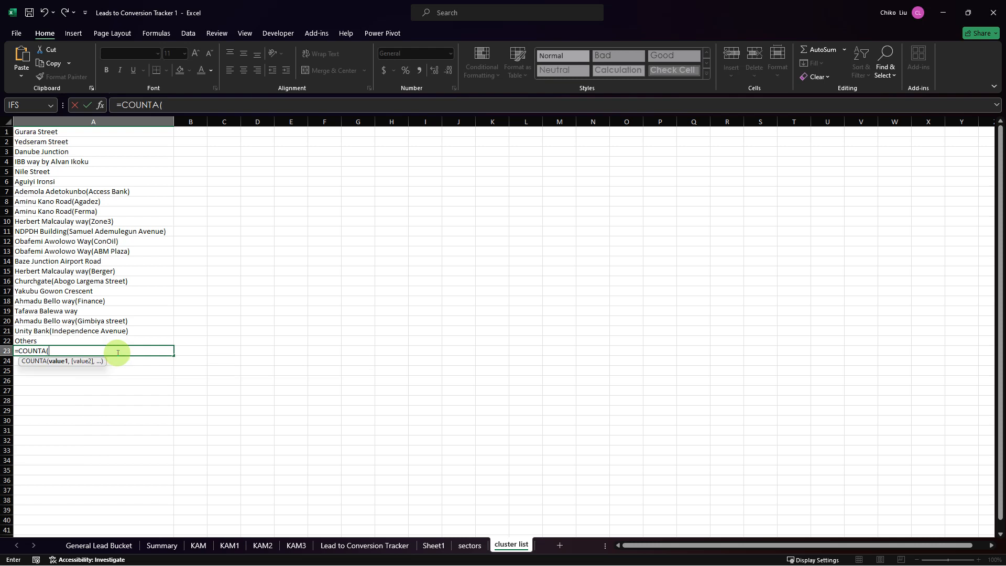
pyautogui.press('Up')
pyautogui.hotkey('shift', 'Up')
pyautogui.hotkey('ctrl', 'shift', 'Up')
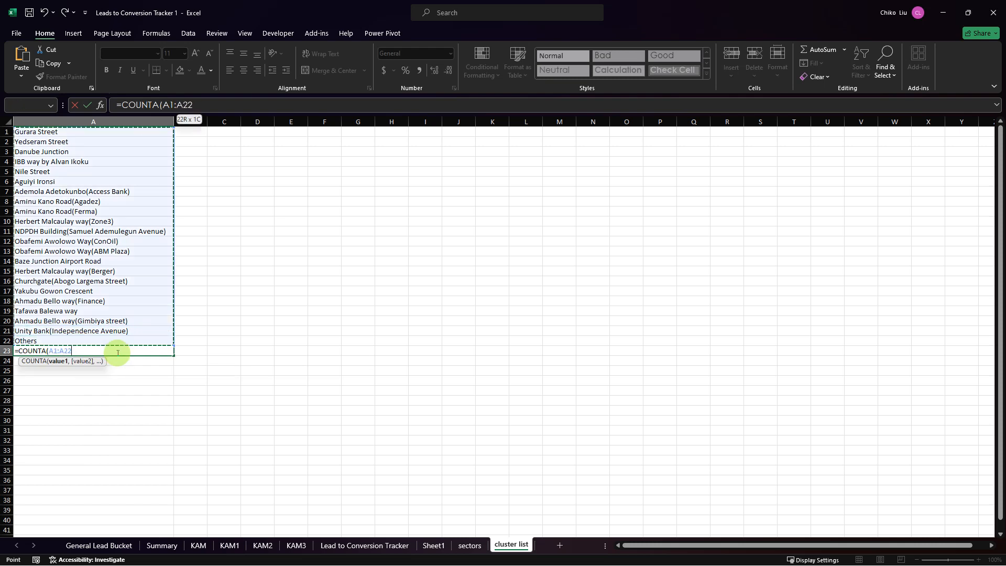
pyautogui.hotkey('ctrl', 'Return')
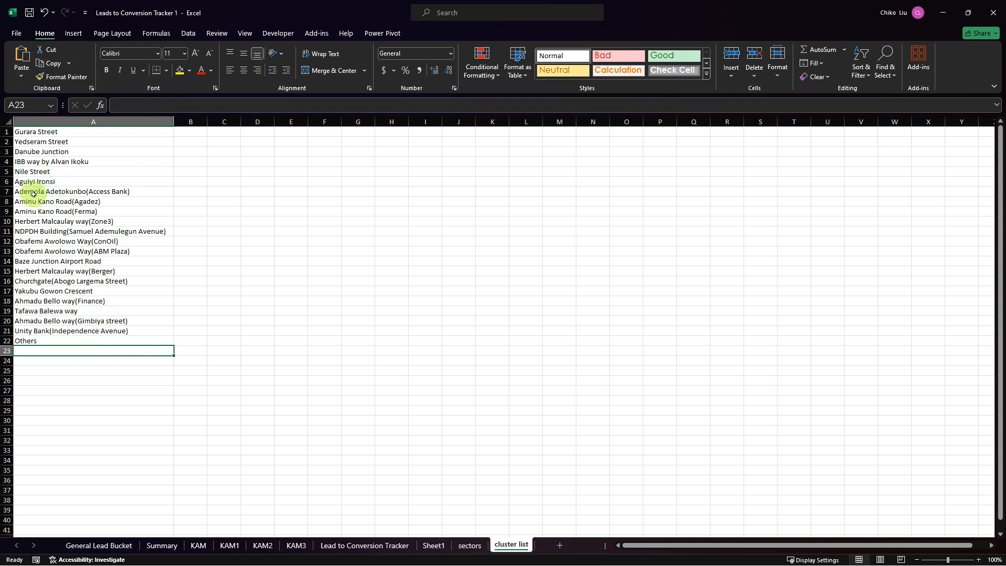
# Step: Return to the KAM sheet and set the first client's Sector in E4 to Health Care
pyautogui.click(180, 546)
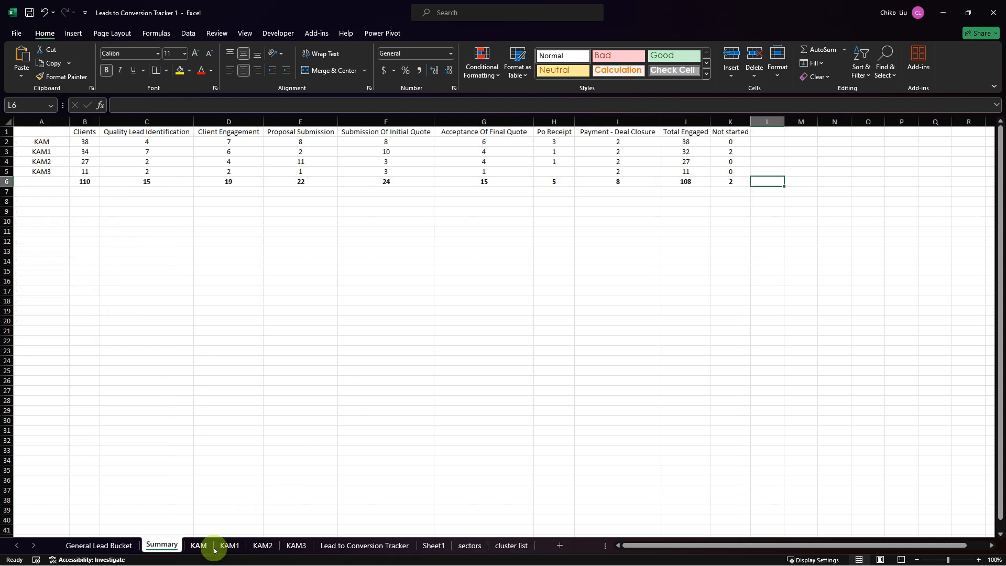
pyautogui.click(198, 545)
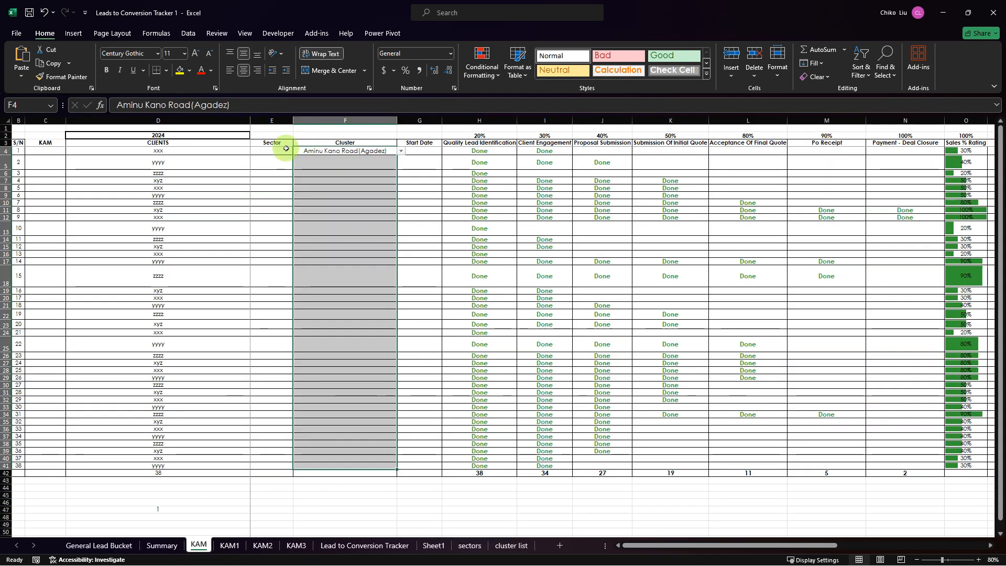
pyautogui.click(286, 151)
pyautogui.click(295, 153)
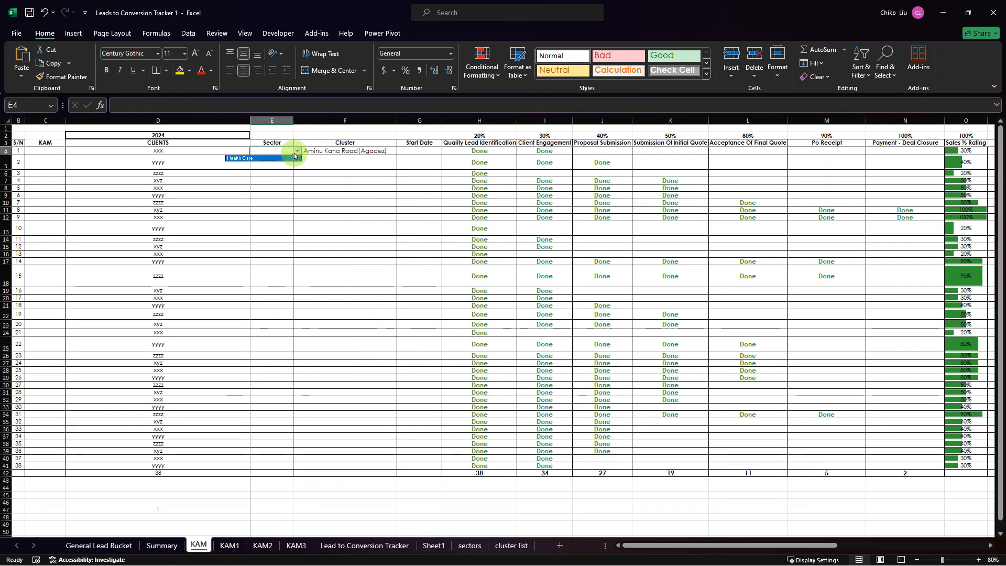
pyautogui.click(290, 160)
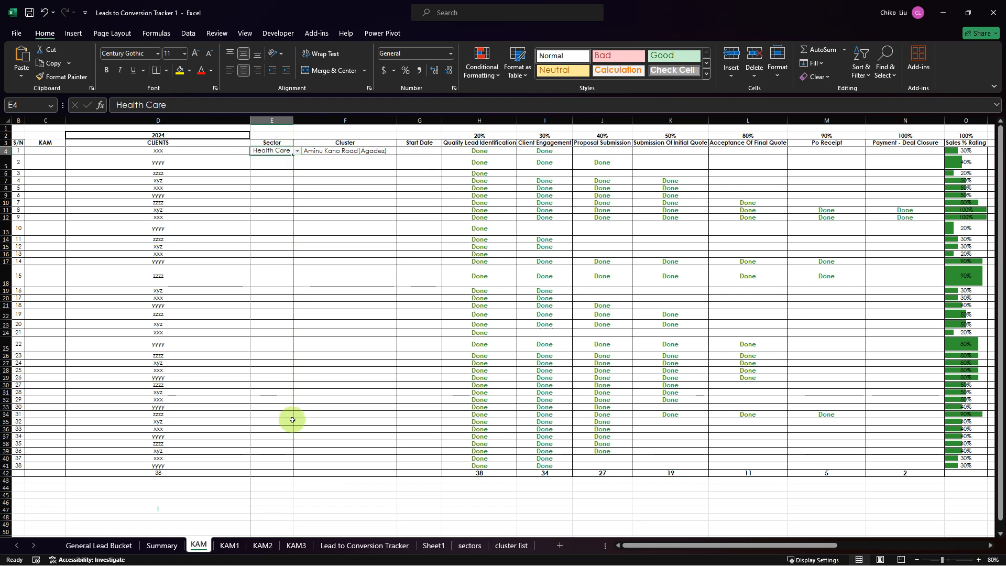
# Step: Add Agriculture to the sectors sheet in A2, below Health Care
pyautogui.click(468, 546)
pyautogui.press('Down')
pyautogui.doubleClick(47, 124)
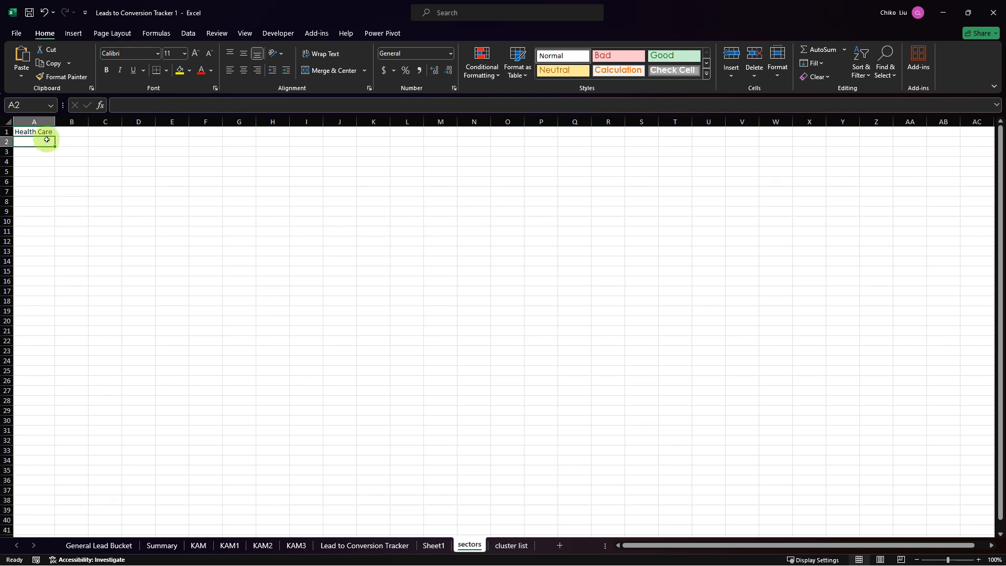
pyautogui.write('Agricult')
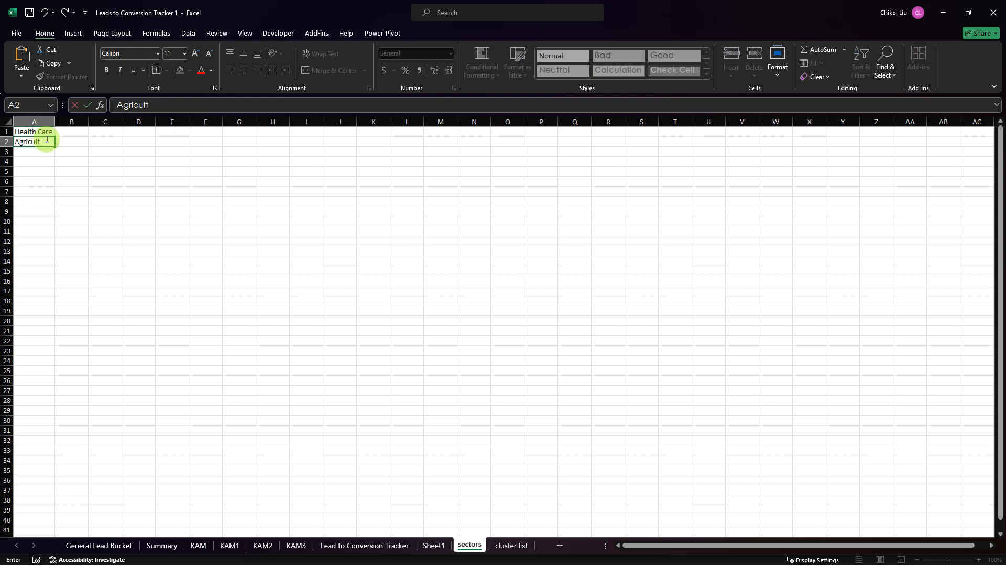
pyautogui.press('Return')
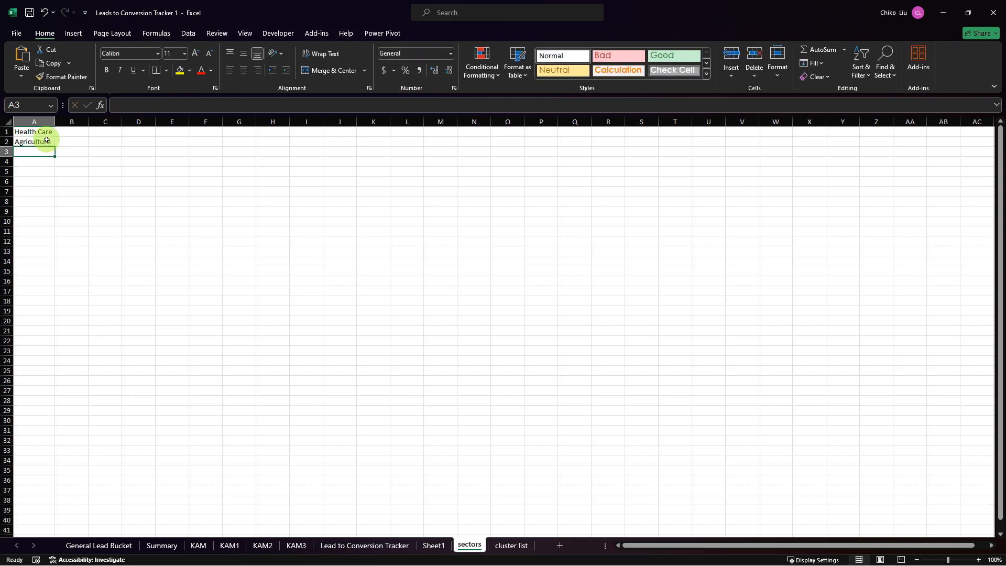
pyautogui.click(46, 140)
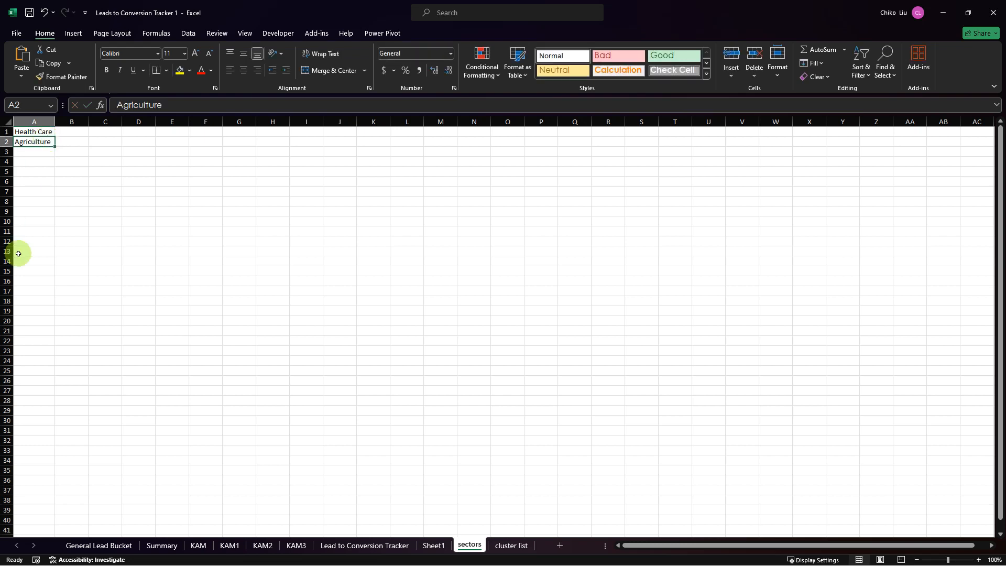
# Step: On the KAM sheet, set the second client's Sector in E5 to Agriculture and fill it down to E11
pyautogui.click(207, 546)
pyautogui.click(287, 163)
pyautogui.click(296, 166)
pyautogui.click(289, 180)
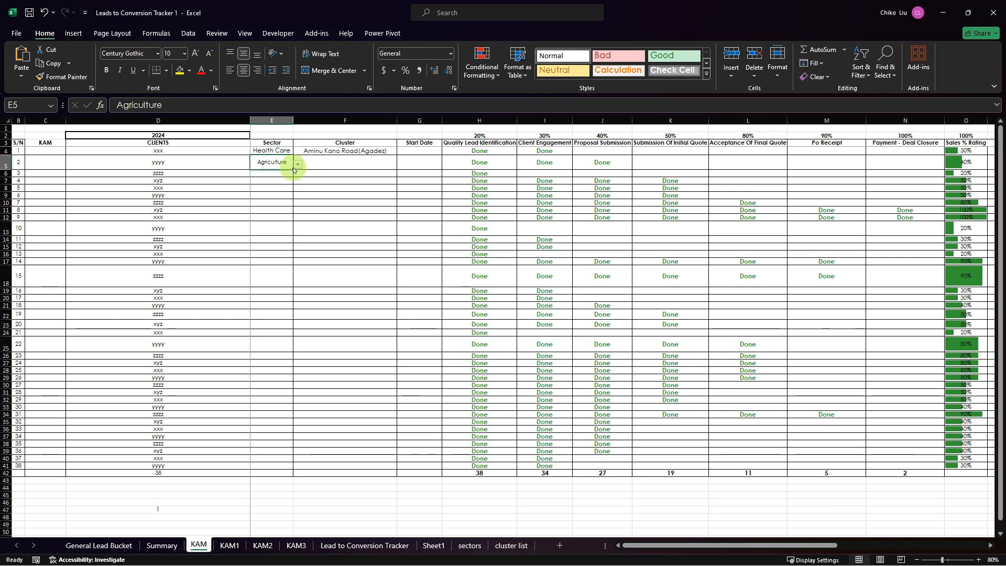
pyautogui.moveTo(293, 171); pyautogui.dragTo(278, 211)
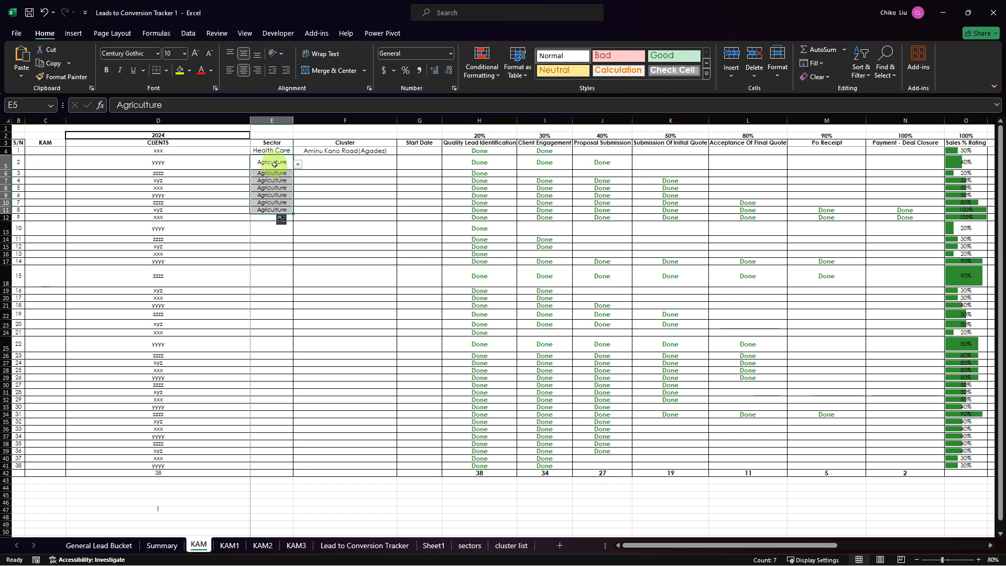
# Step: List the distinct sectors from E4:E11 below the KAM table with a UNIQUE formula in E46
pyautogui.click(259, 501)
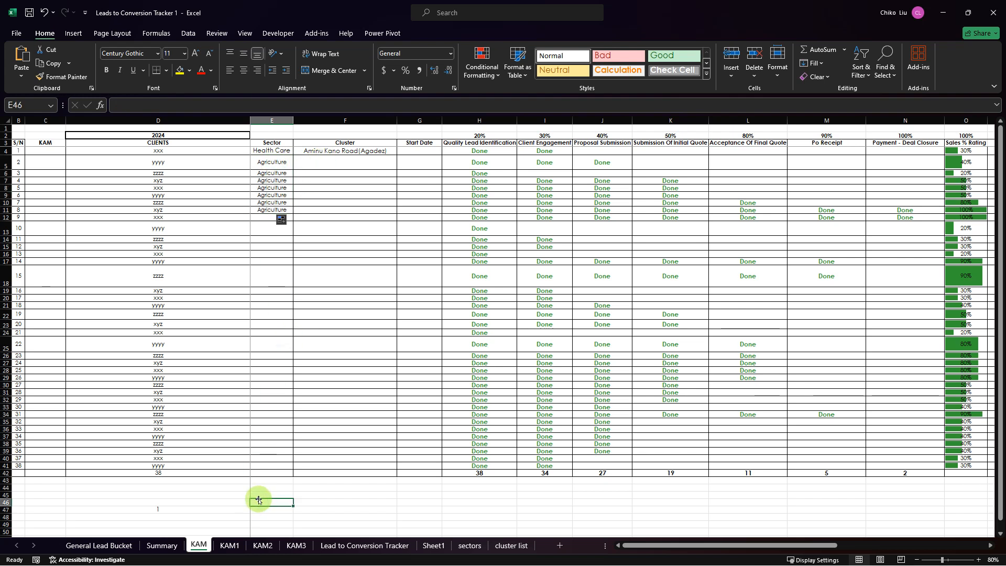
pyautogui.write('=')
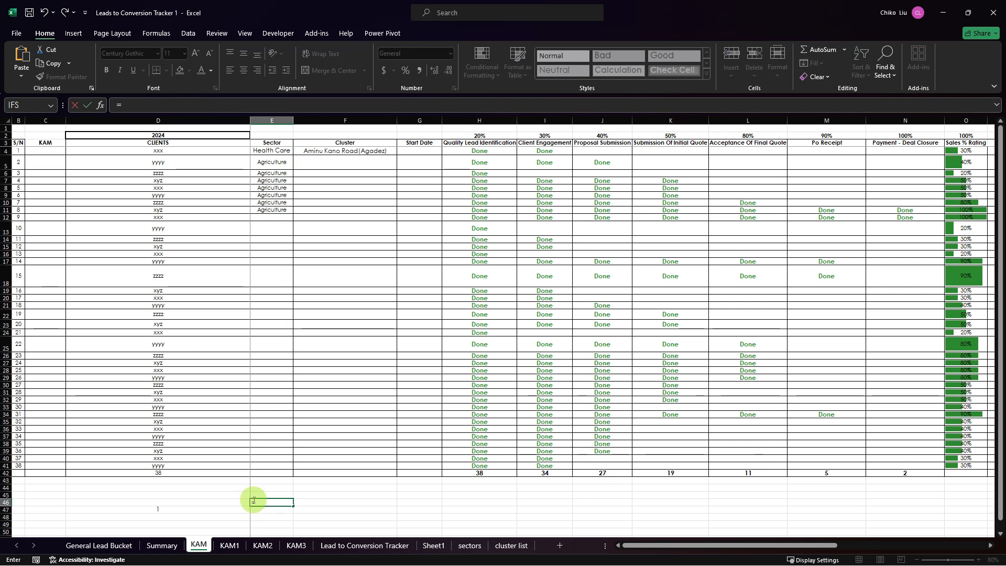
pyautogui.write('uni')
pyautogui.press('Down')
pyautogui.press('Down')
pyautogui.press('Tab')
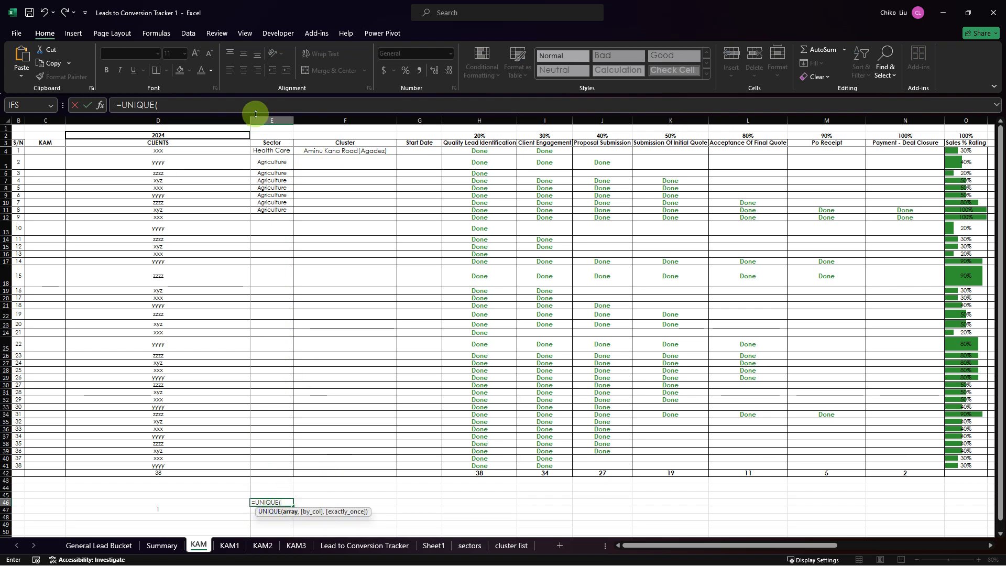
pyautogui.moveTo(264, 152); pyautogui.dragTo(264, 209)
pyautogui.hotkey('ctrl', 'Return')
# Step: Count the distinct sectors beside the UNIQUE list by entering =COUNTA(UNIQUE(E4:E11)) in F46
pyautogui.press('Right')
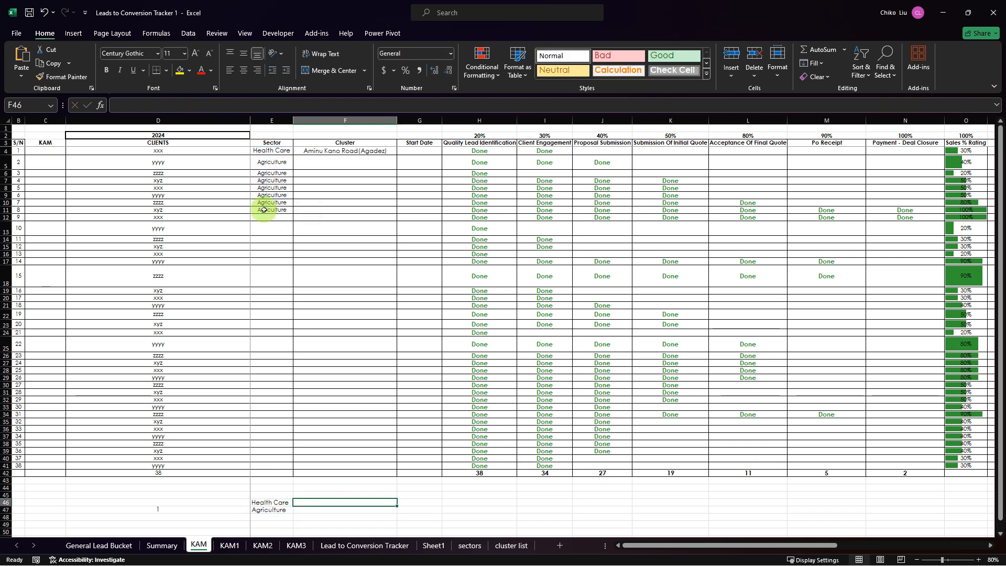
pyautogui.write('=coun')
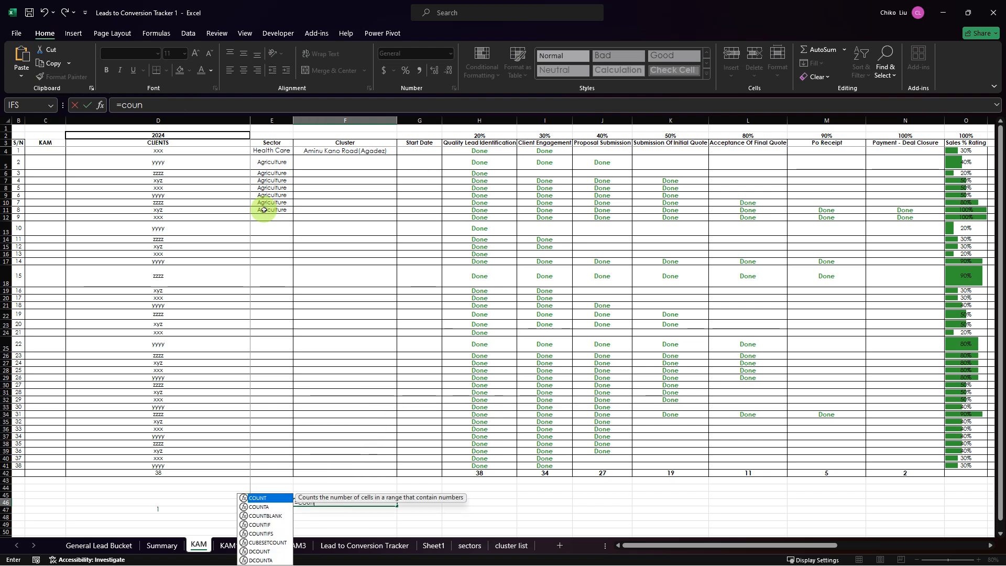
pyautogui.write('t')
pyautogui.press('Down')
pyautogui.press('Tab')
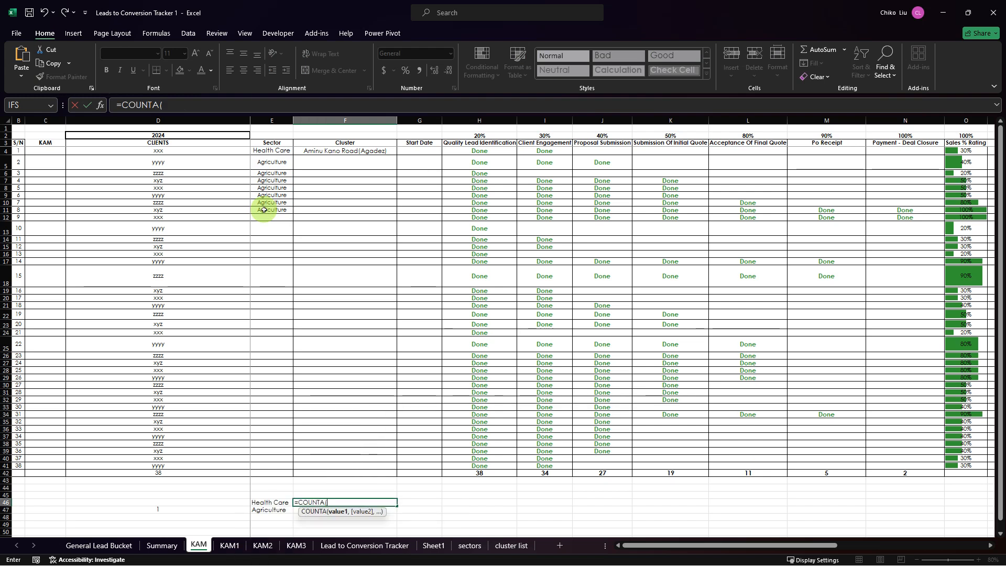
pyautogui.write('un')
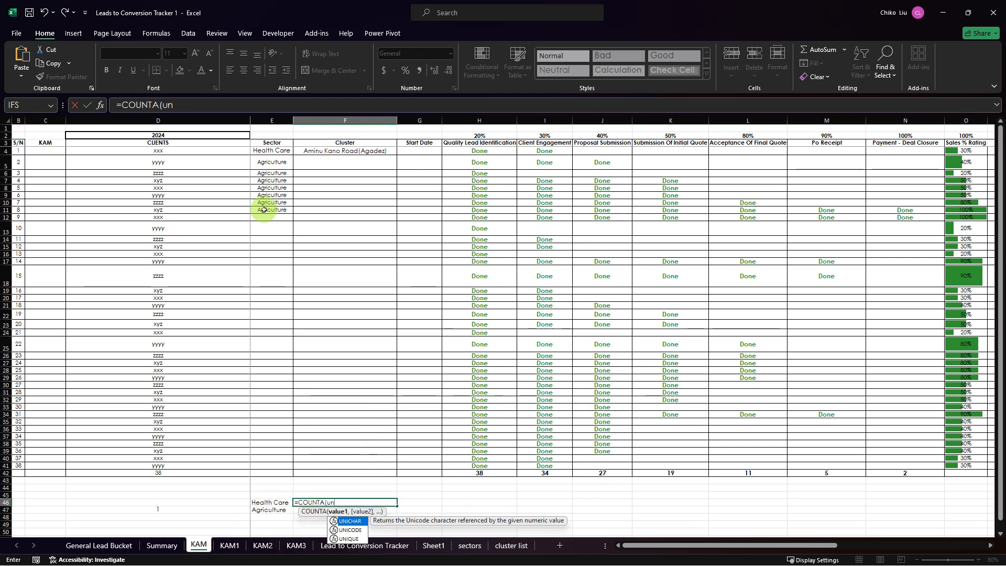
pyautogui.press('Down')
pyautogui.press('Down')
pyautogui.press('Tab')
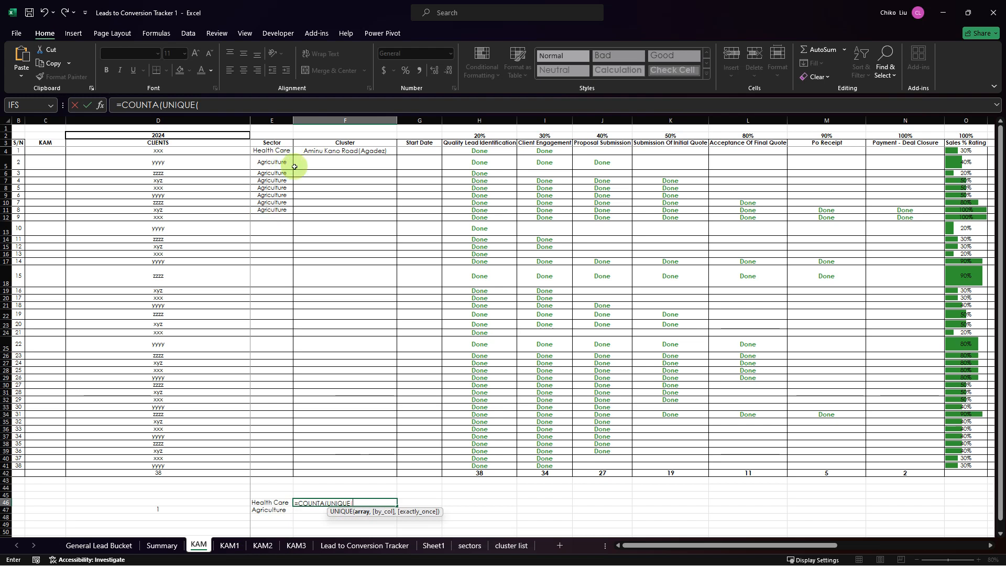
pyautogui.moveTo(271, 152); pyautogui.dragTo(266, 210)
pyautogui.press('Return')
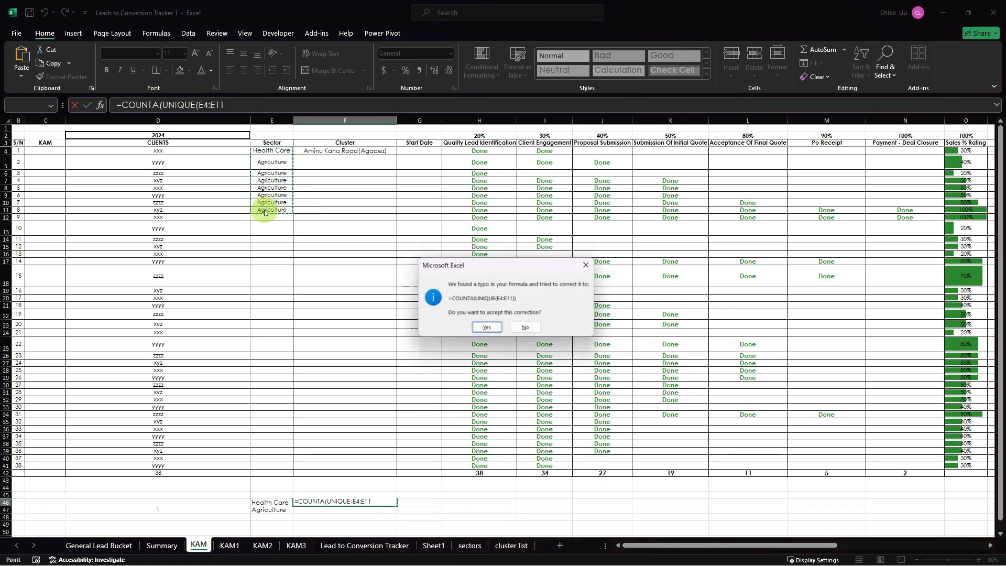
pyautogui.press('Return')
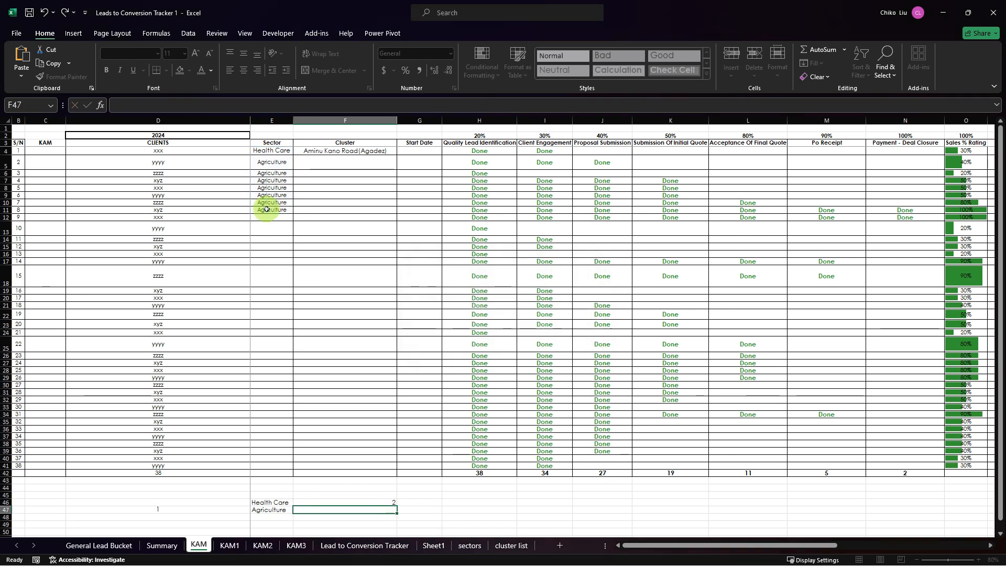
# Step: Extend the distinct-sector count formula in F46 to cover E4:E12, including the blank sector cell
pyautogui.click(222, 104)
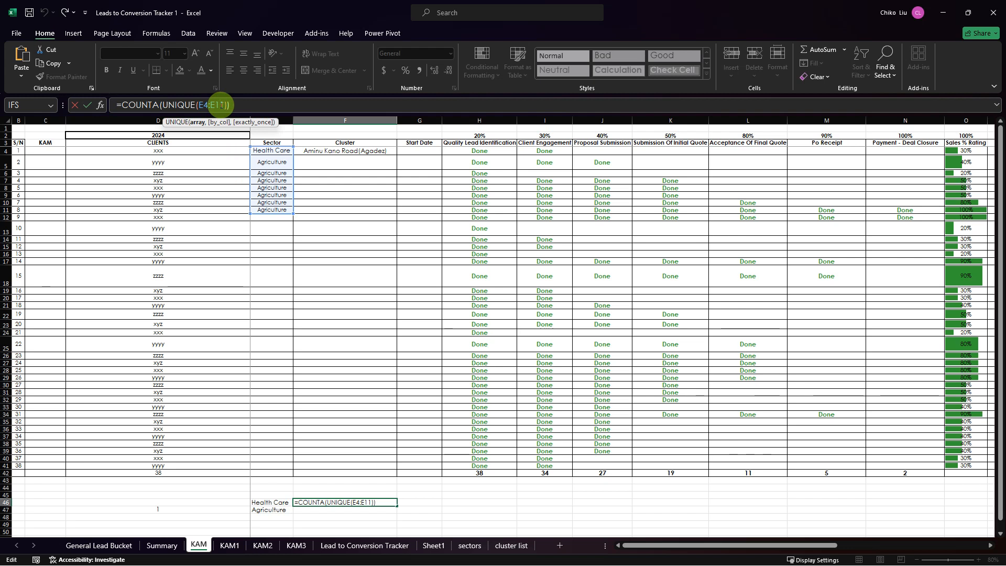
pyautogui.press('BackSpace')
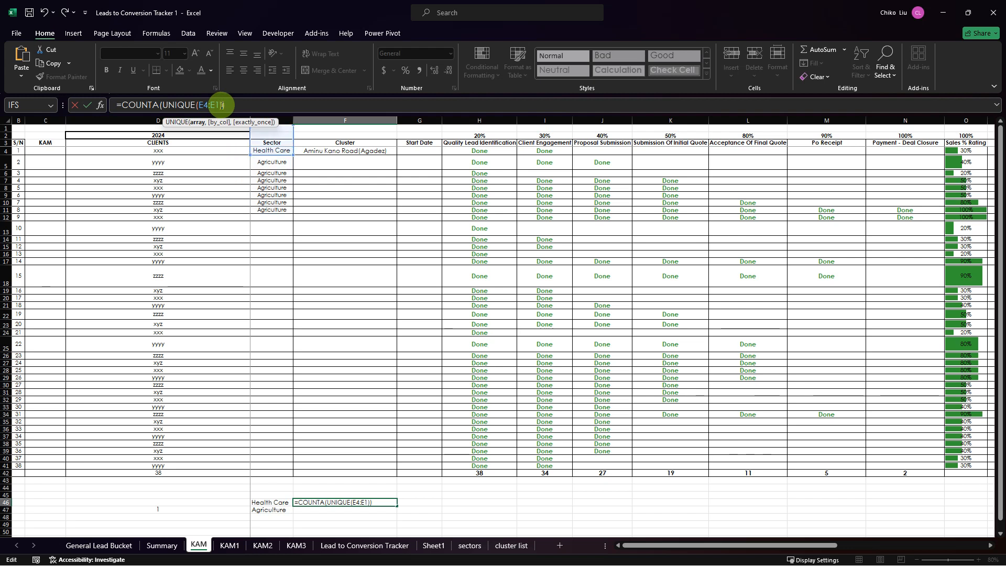
pyautogui.write('2')
pyautogui.hotkey('ctrl', 'Return')
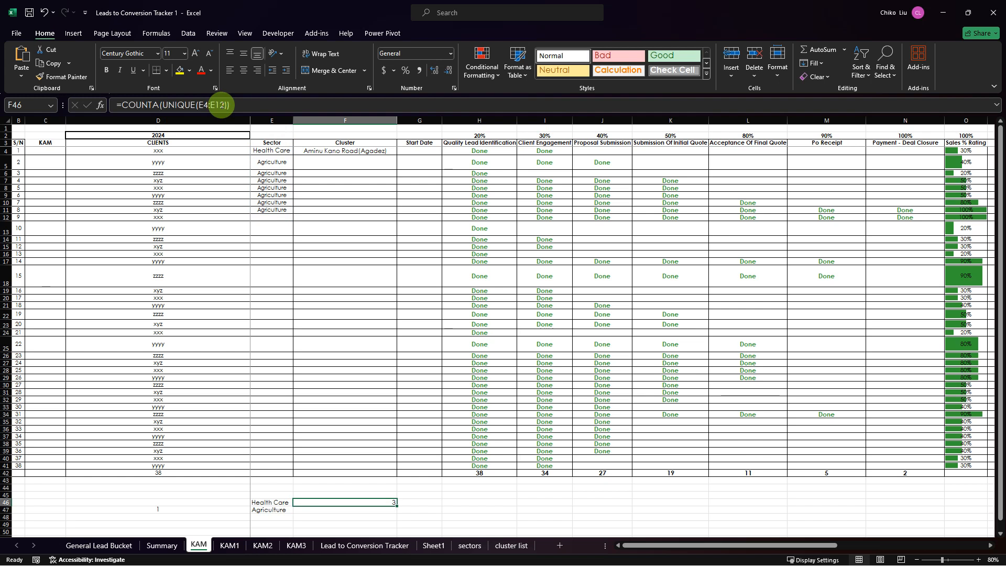
# Step: Extend the UNIQUE formula in E46 to E4:E12 and compare its list with the count in F46
pyautogui.click(256, 219)
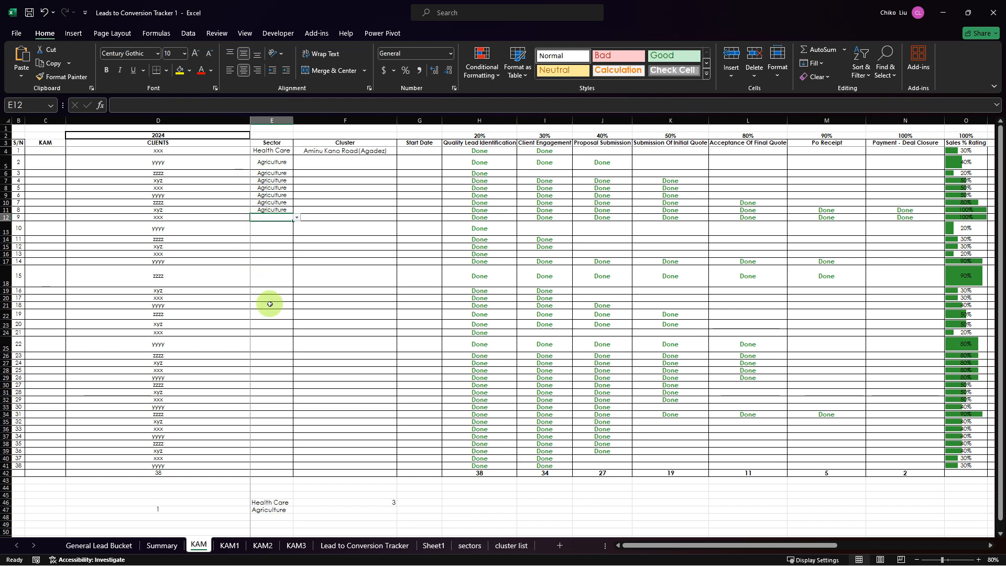
pyautogui.click(270, 502)
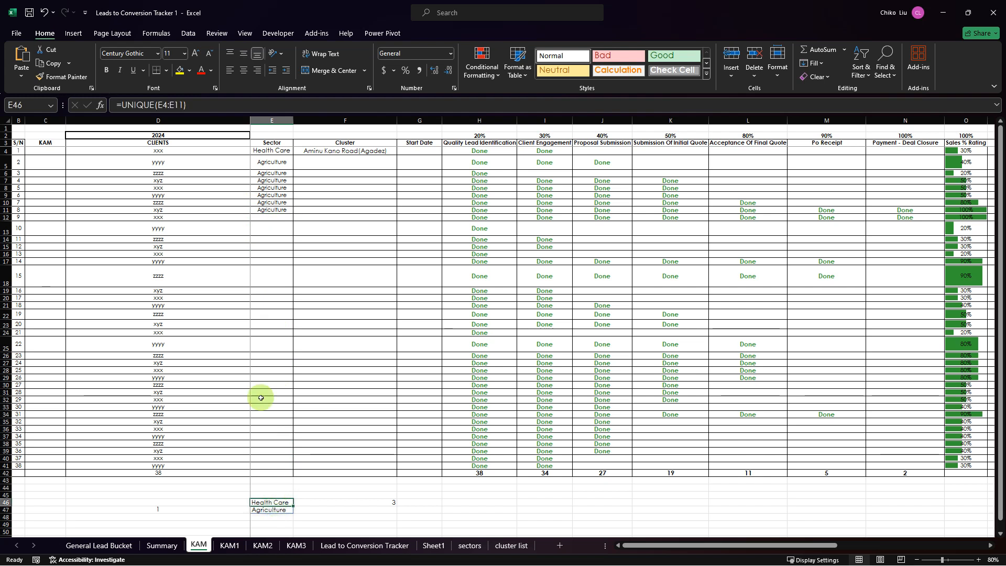
pyautogui.click(186, 105)
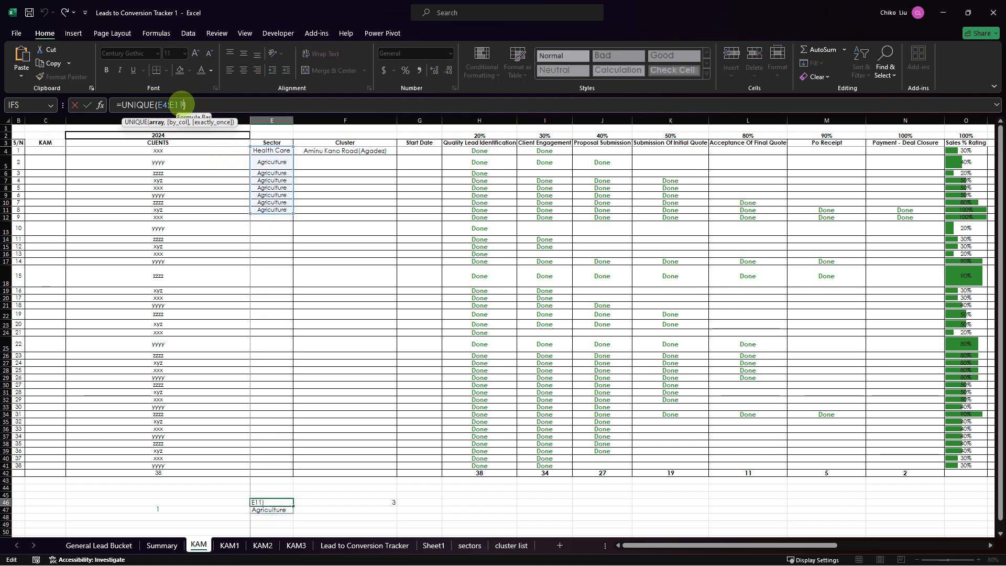
pyautogui.press('BackSpace')
pyautogui.write('2')
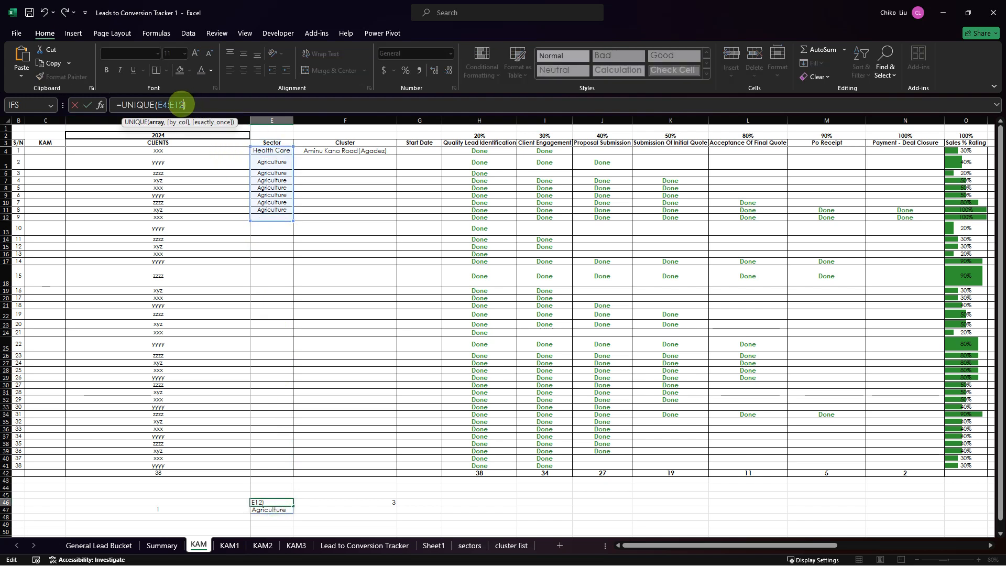
pyautogui.press('Return')
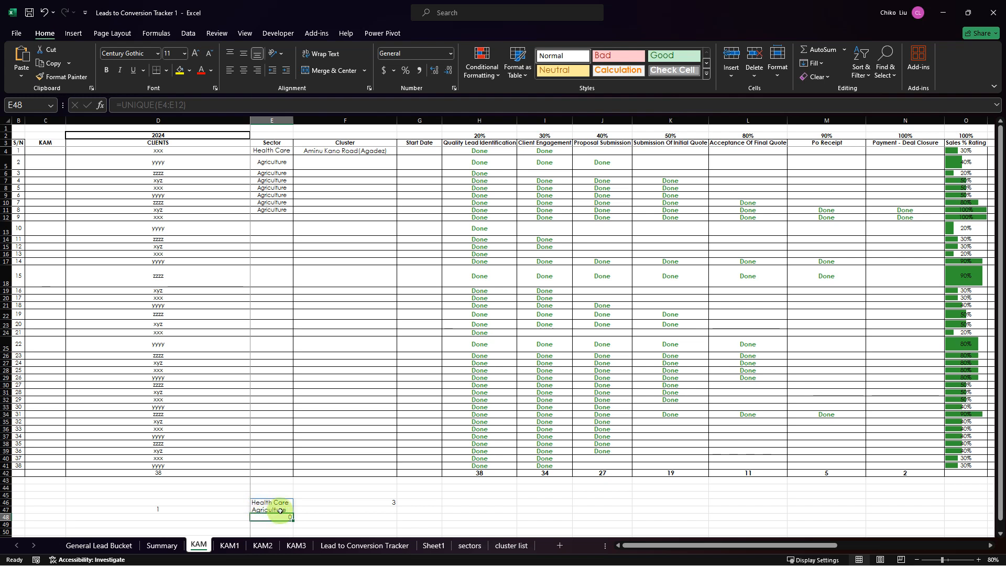
pyautogui.click(326, 495)
pyautogui.click(327, 504)
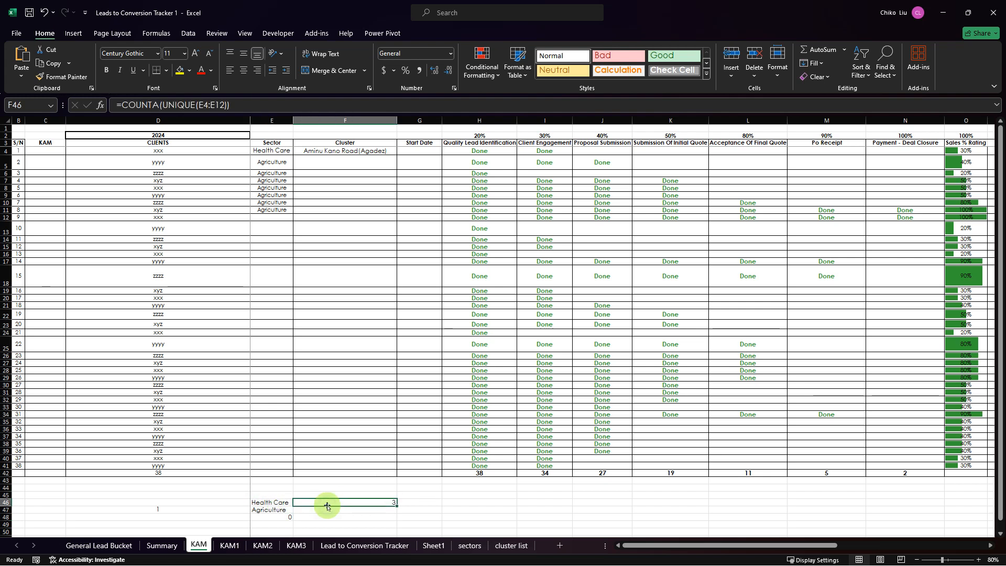
pyautogui.click(284, 517)
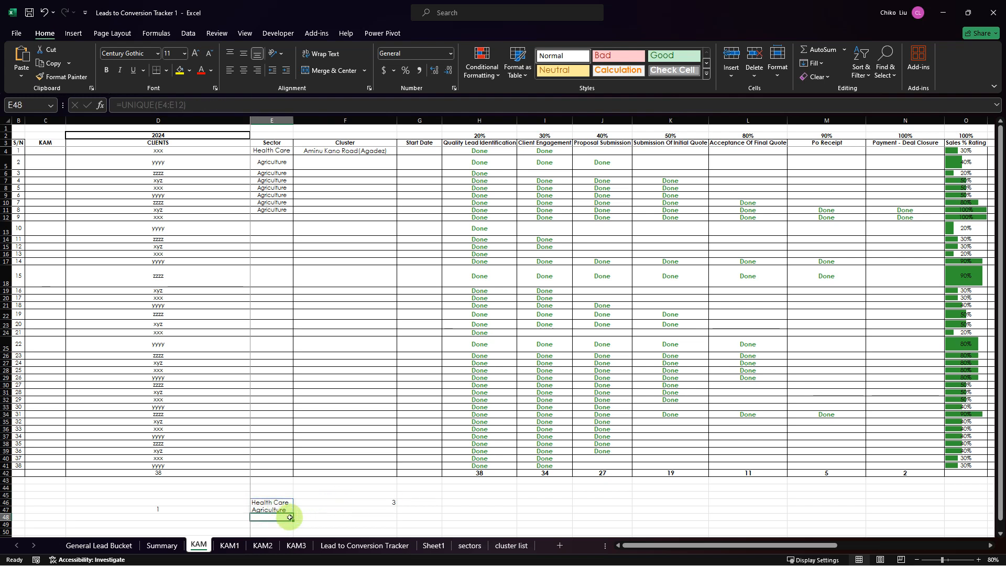
pyautogui.click(318, 503)
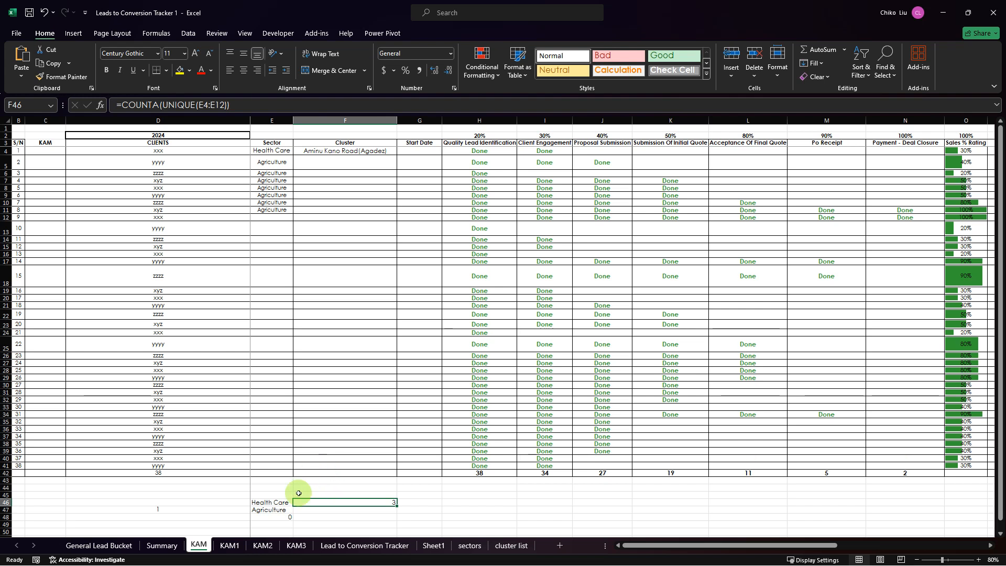
# Step: On the Summary sheet, insert two blank columns between Clients and Quality Lead Identification
pyautogui.click(160, 547)
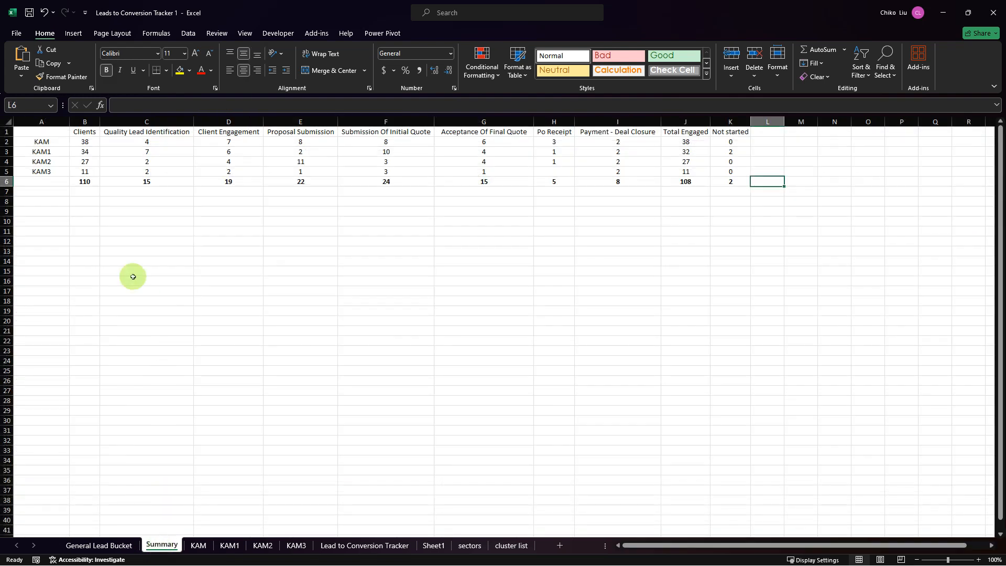
pyautogui.click(112, 123)
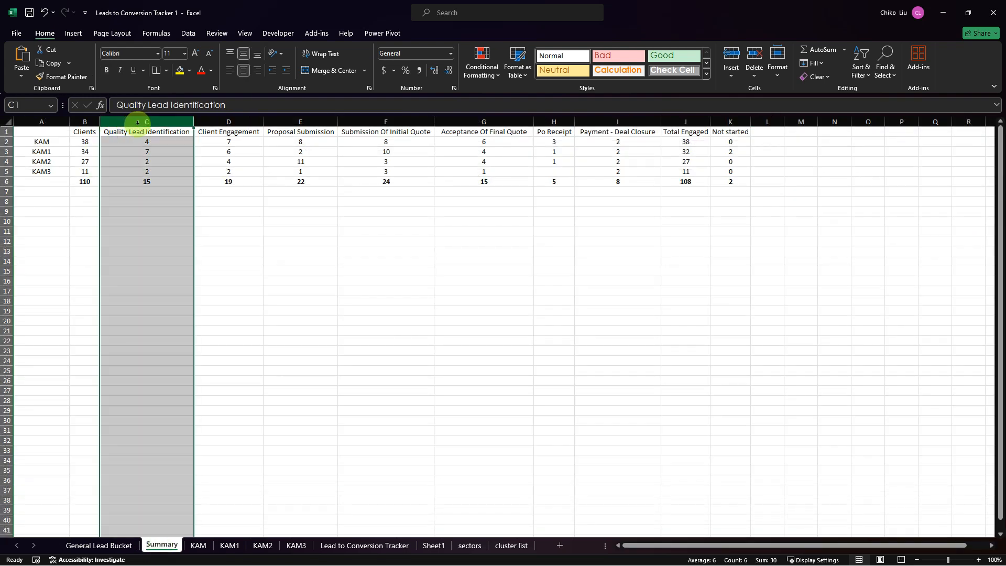
pyautogui.rightClick(137, 123)
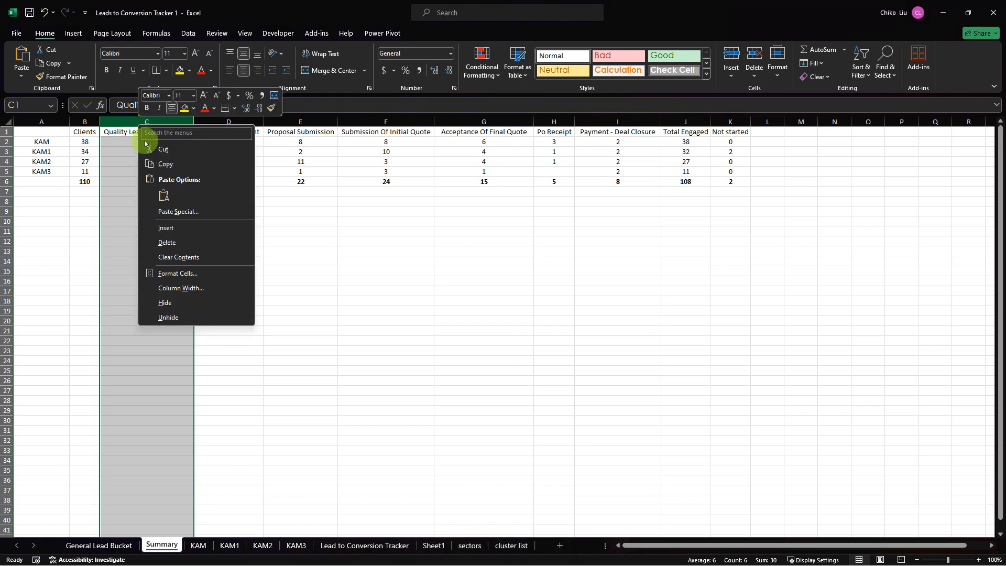
pyautogui.click(175, 233)
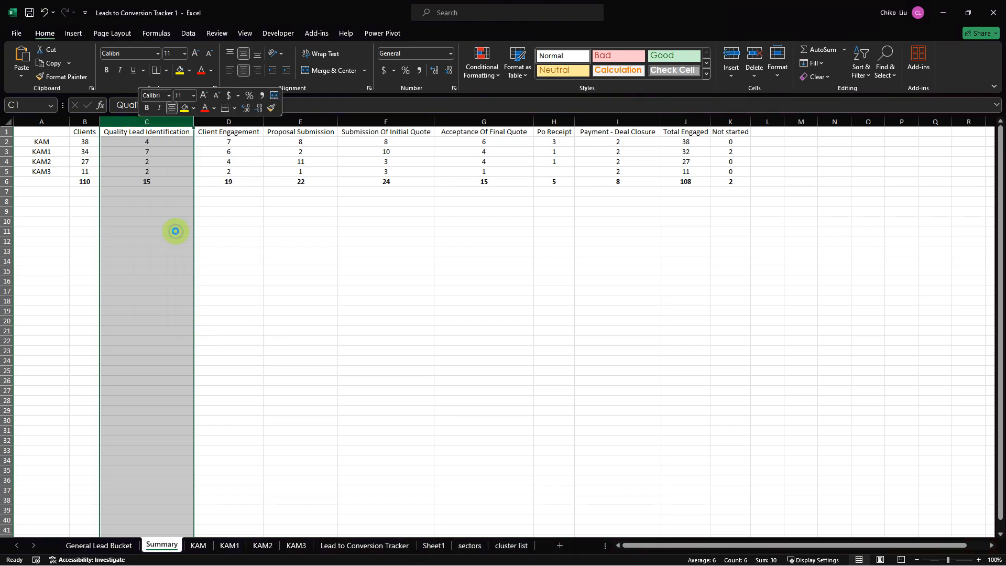
pyautogui.rightClick(116, 124)
pyautogui.click(145, 227)
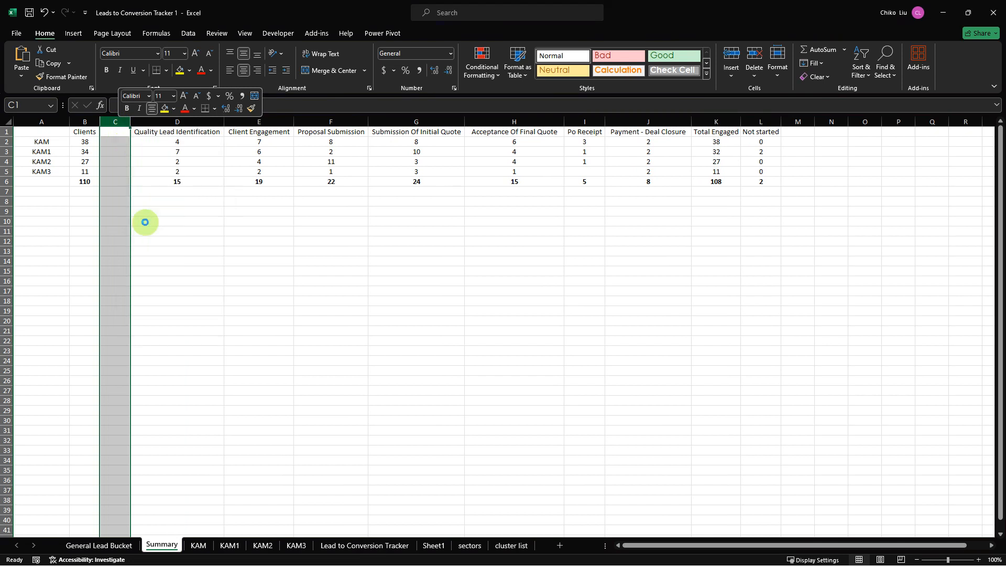
# Step: Label the two new Summary columns sectors in C1 and cluster in D1
pyautogui.click(115, 134)
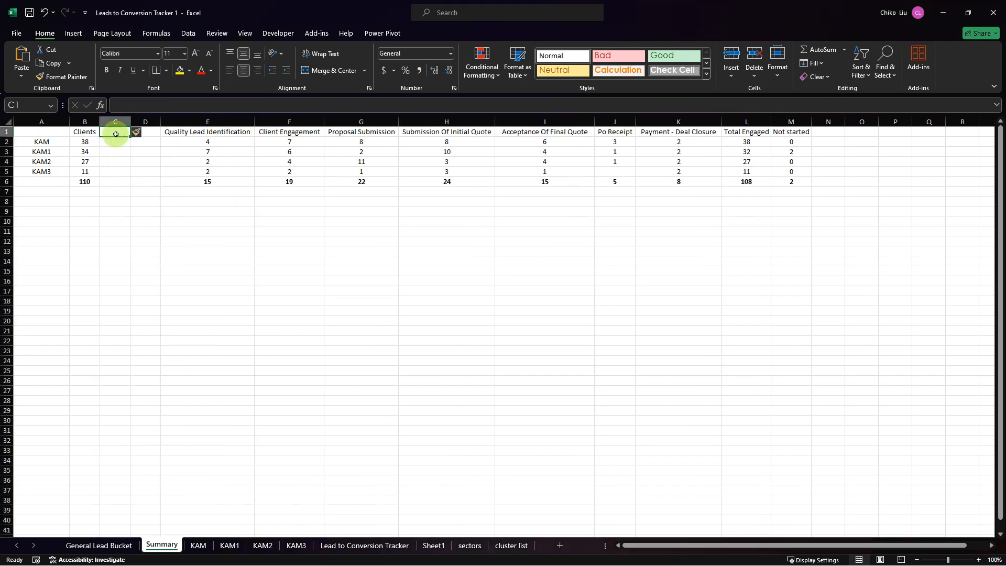
pyautogui.write('sect')
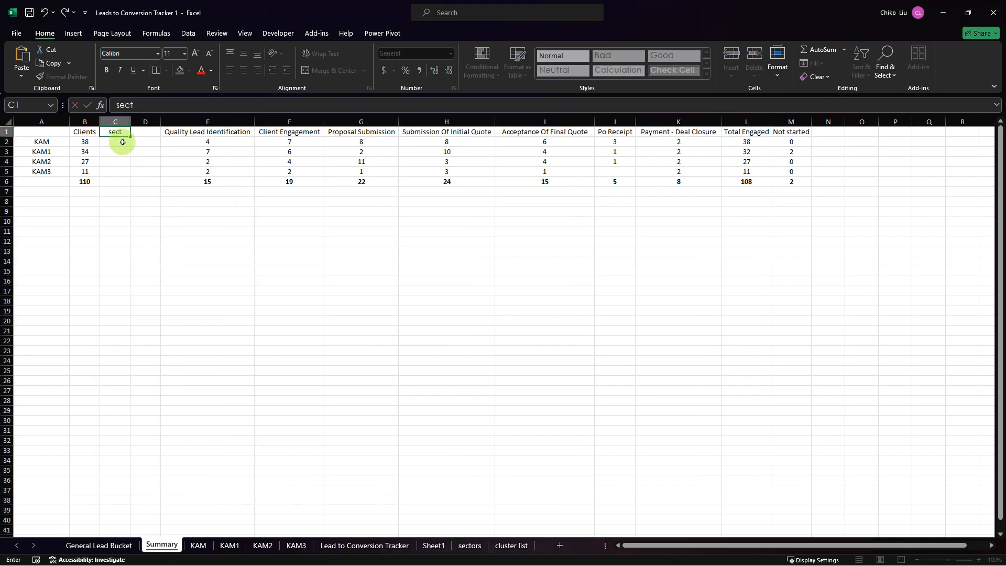
pyautogui.write('ors')
pyautogui.press('Tab')
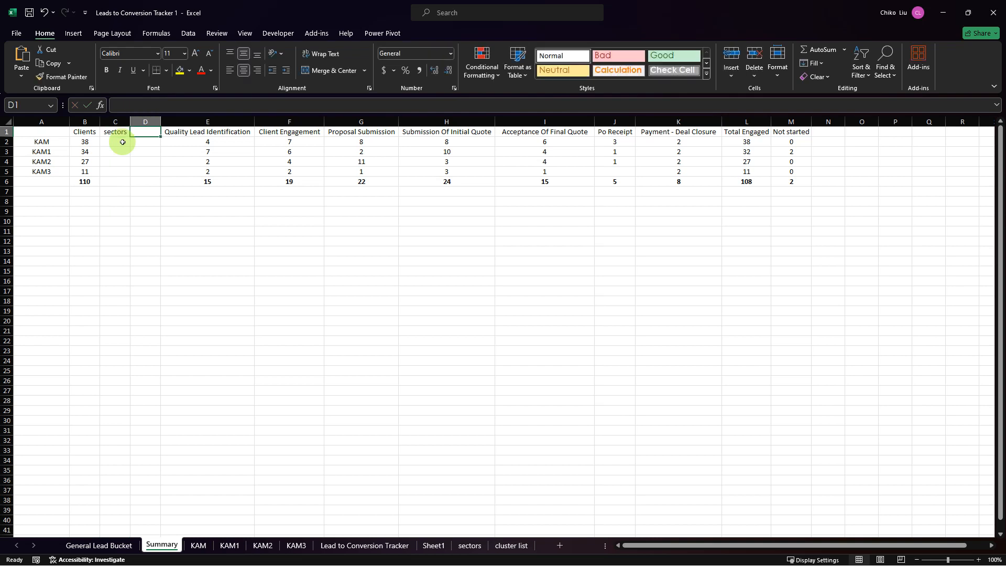
pyautogui.write('clu')
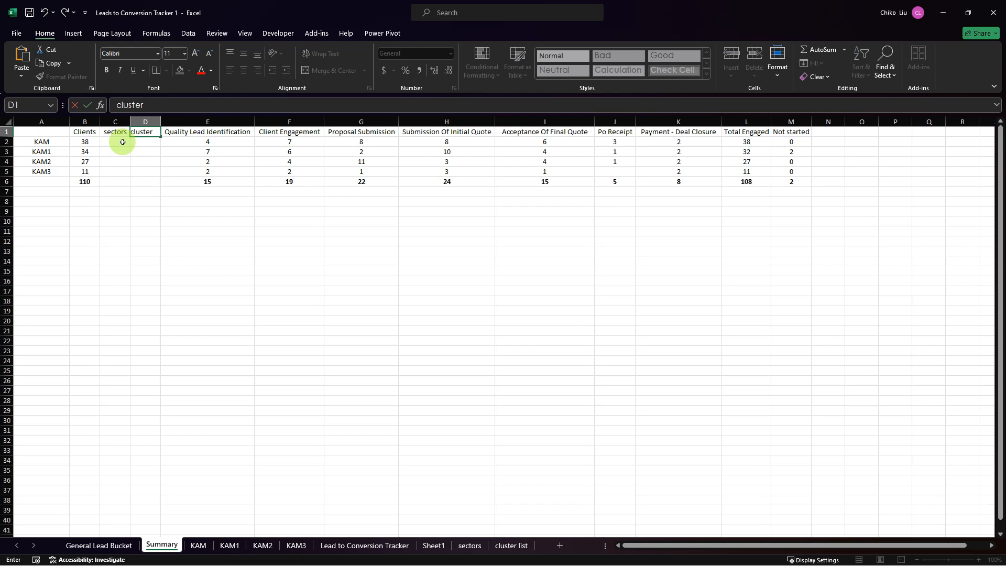
pyautogui.write('ster')
pyautogui.click(123, 142)
pyautogui.press('Up')
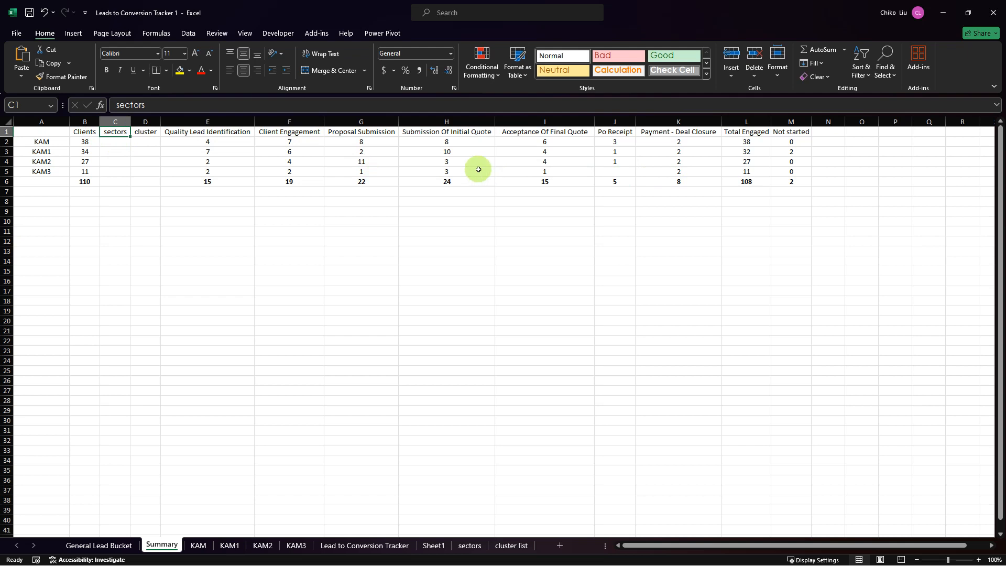
pyautogui.moveTo(168, 142); pyautogui.dragTo(278, 148)
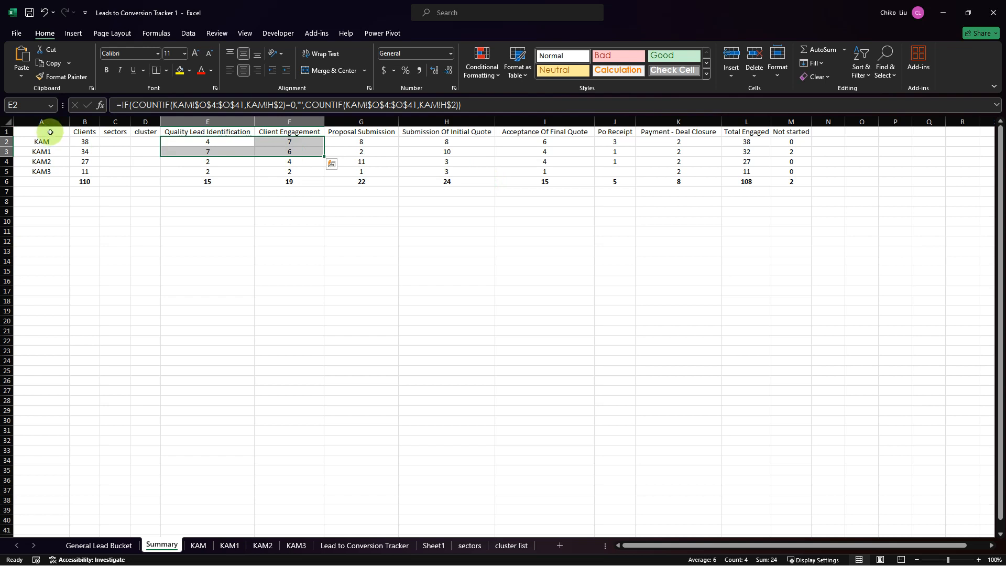
pyautogui.moveTo(51, 142); pyautogui.dragTo(40, 171)
pyautogui.moveTo(202, 135); pyautogui.dragTo(734, 168)
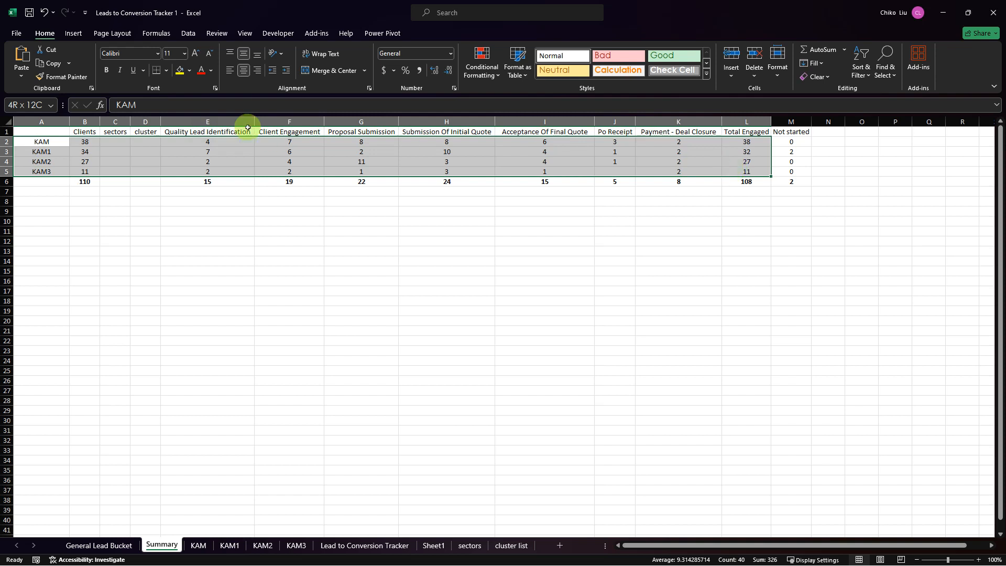
# Step: Insert a 2-D clustered column chart from the KAM names in A2:A5 and the stage data in E1:L5
pyautogui.moveTo(55, 141); pyautogui.dragTo(51, 169)
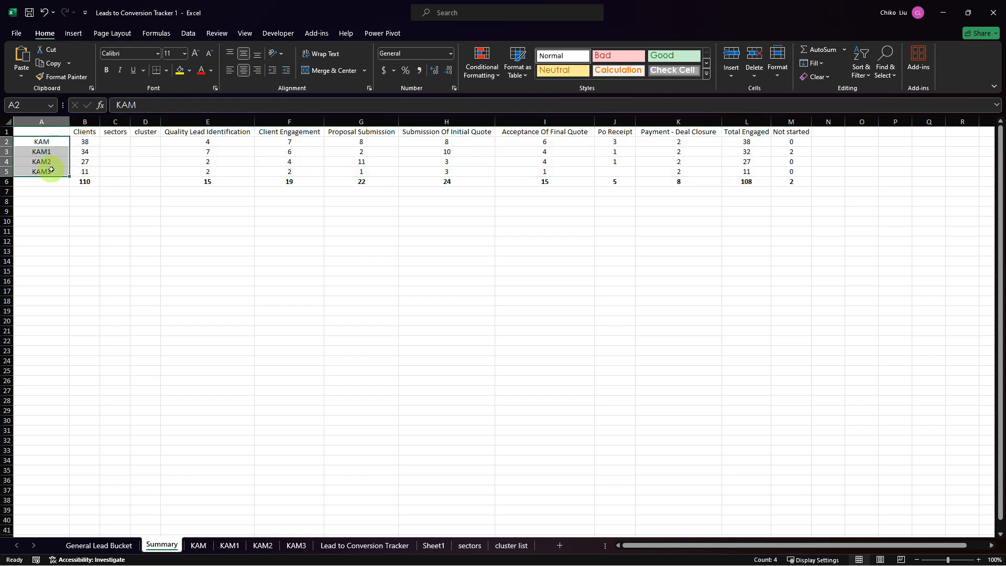
pyautogui.moveTo(204, 133); pyautogui.dragTo(740, 175)
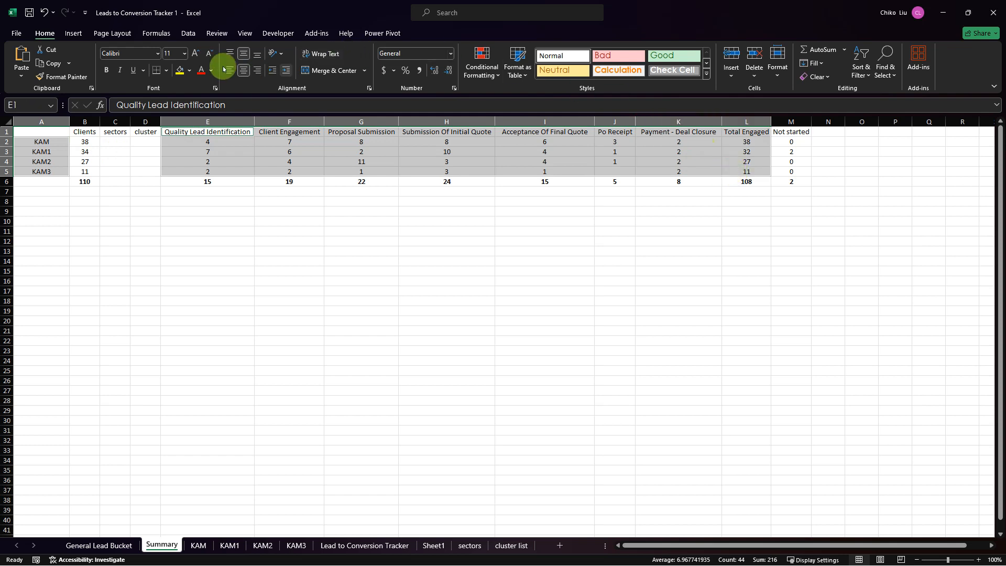
pyautogui.click(74, 32)
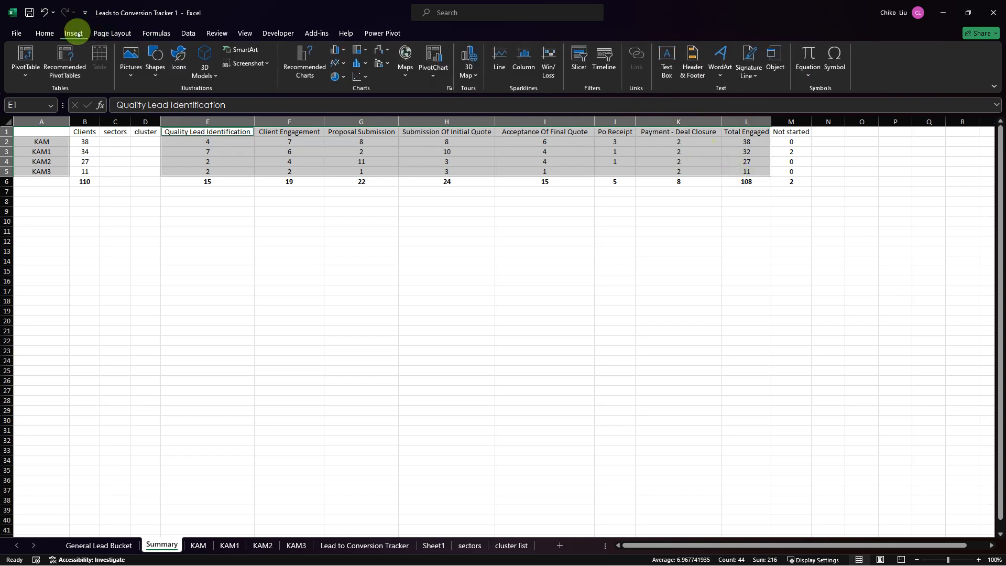
pyautogui.click(336, 50)
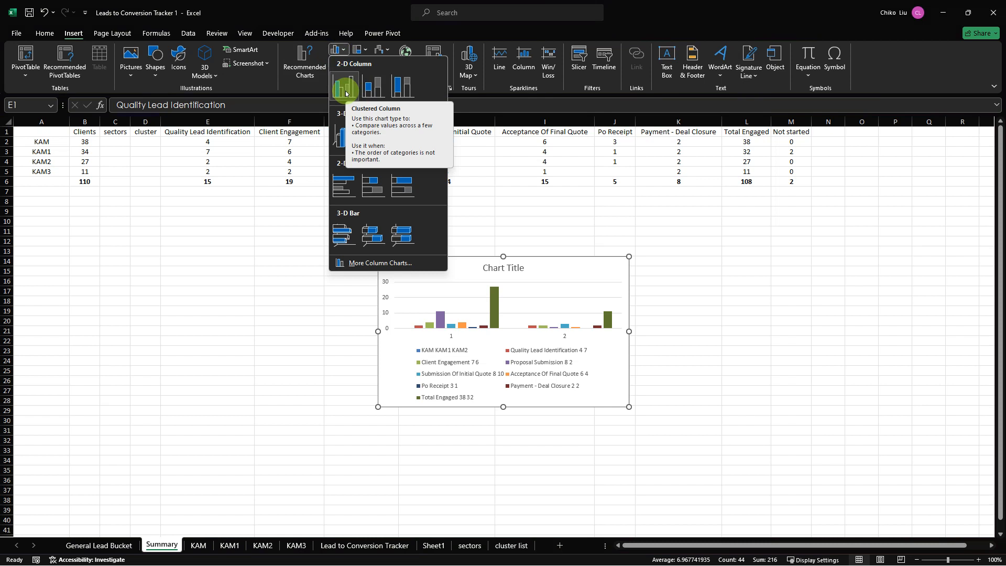
pyautogui.click(345, 91)
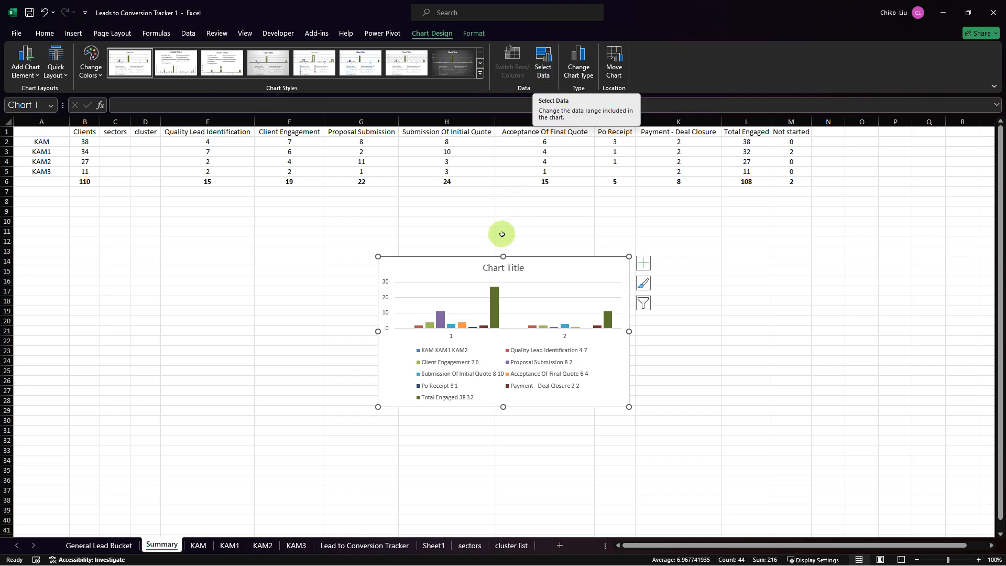
# Step: Open the chart's axis formatting options and examine the axis, tick mark and label settings
pyautogui.rightClick(455, 273)
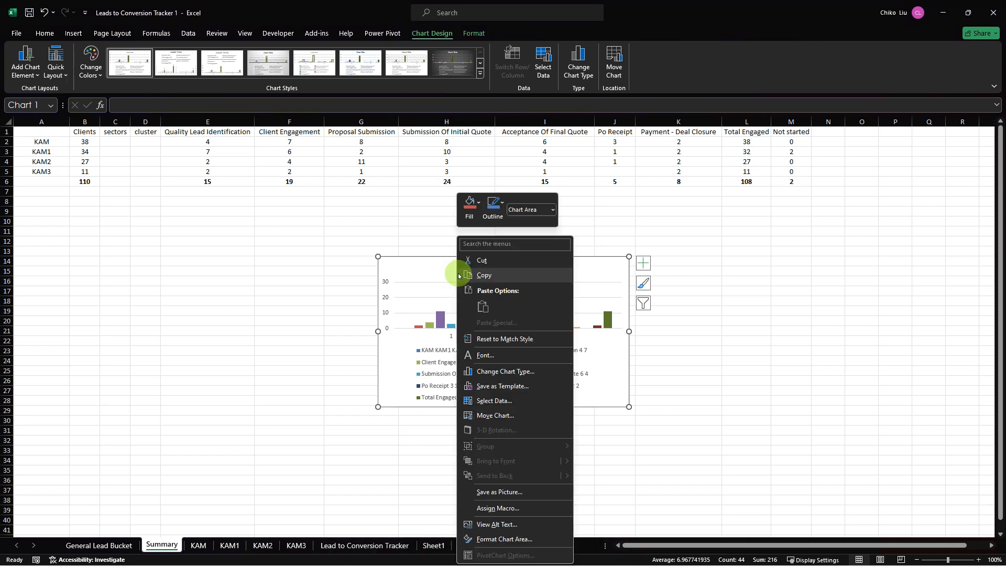
pyautogui.click(442, 270)
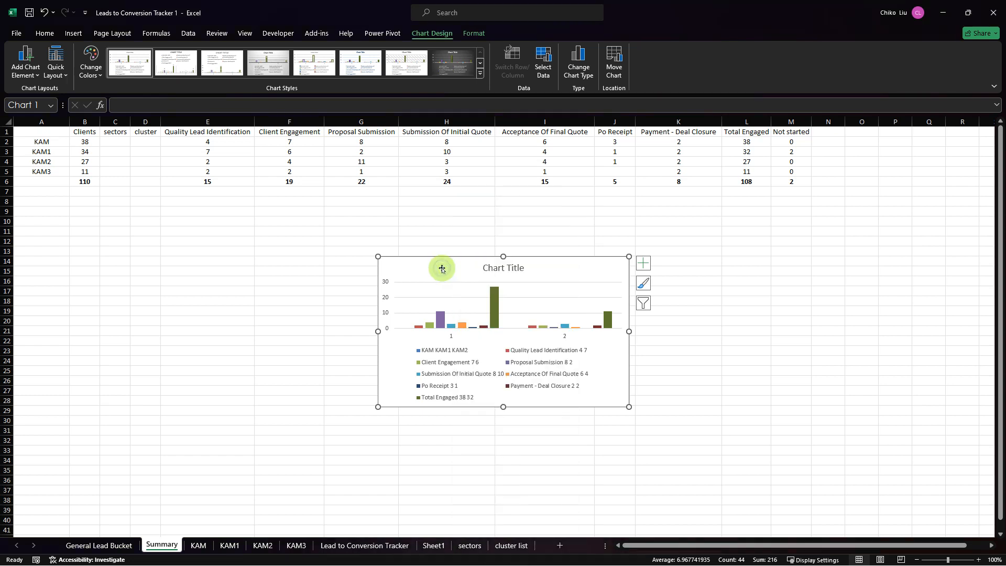
pyautogui.click(644, 262)
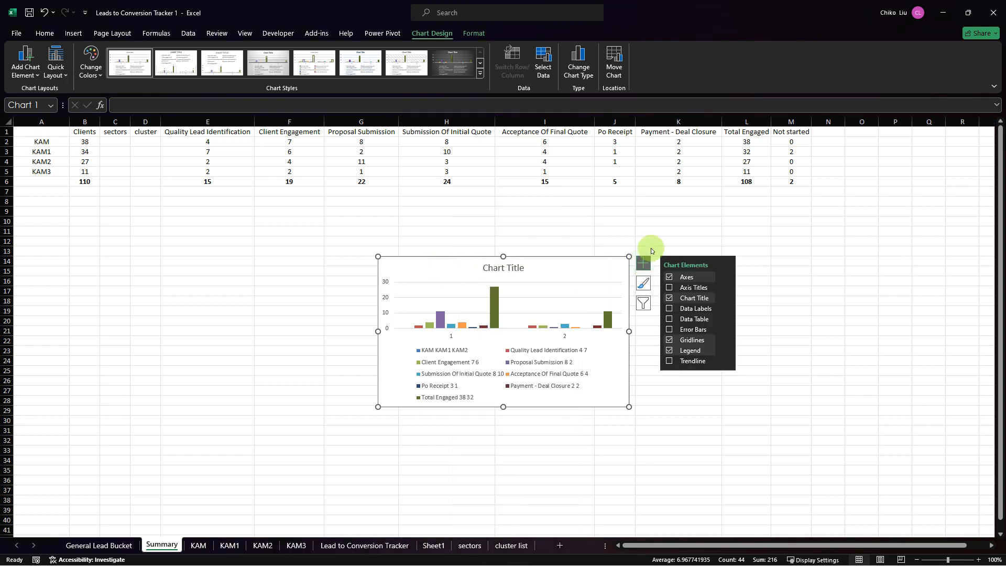
pyautogui.click(726, 279)
pyautogui.click(776, 302)
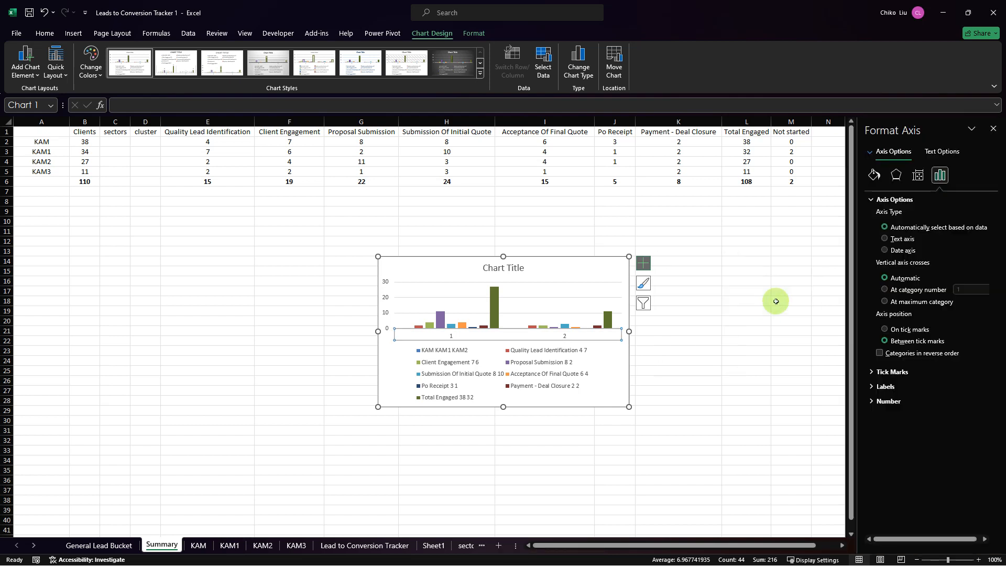
pyautogui.click(880, 353)
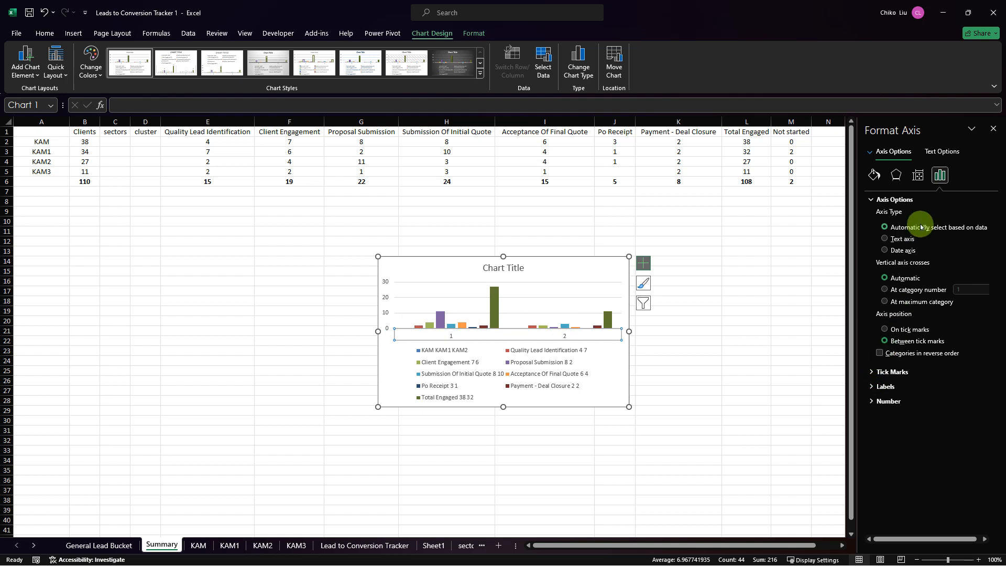
pyautogui.click(873, 373)
pyautogui.click(873, 373)
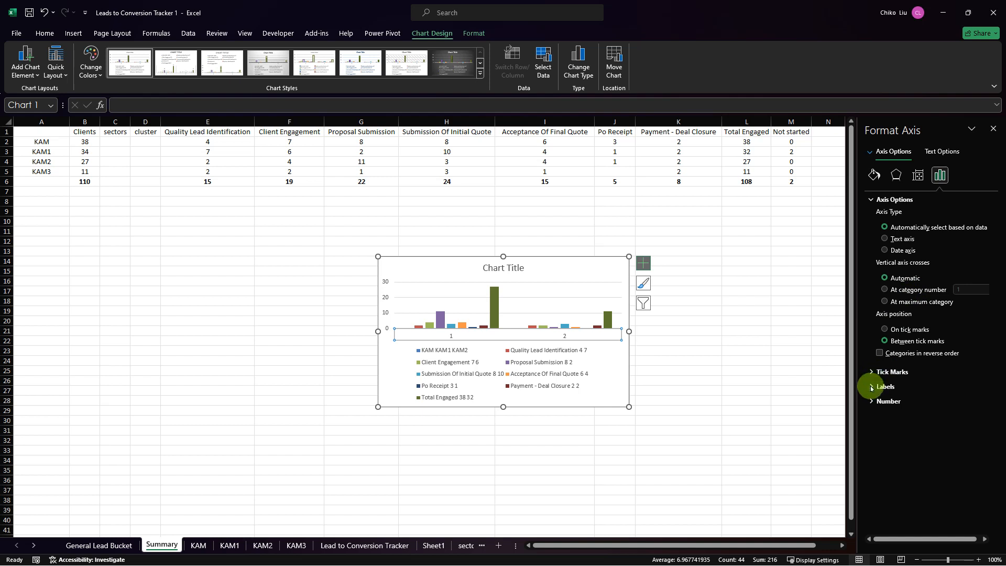
pyautogui.click(871, 387)
pyautogui.click(871, 387)
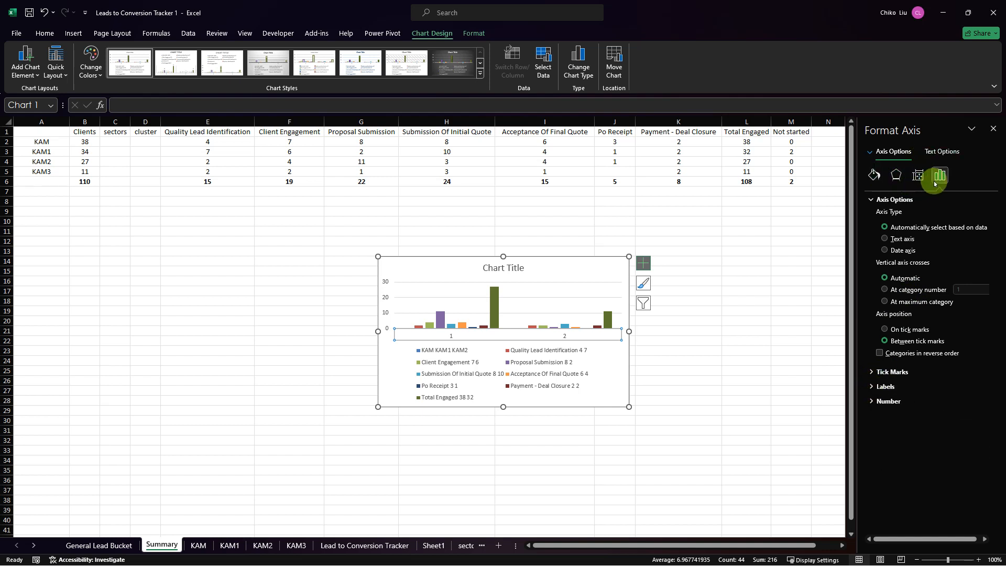
pyautogui.click(644, 264)
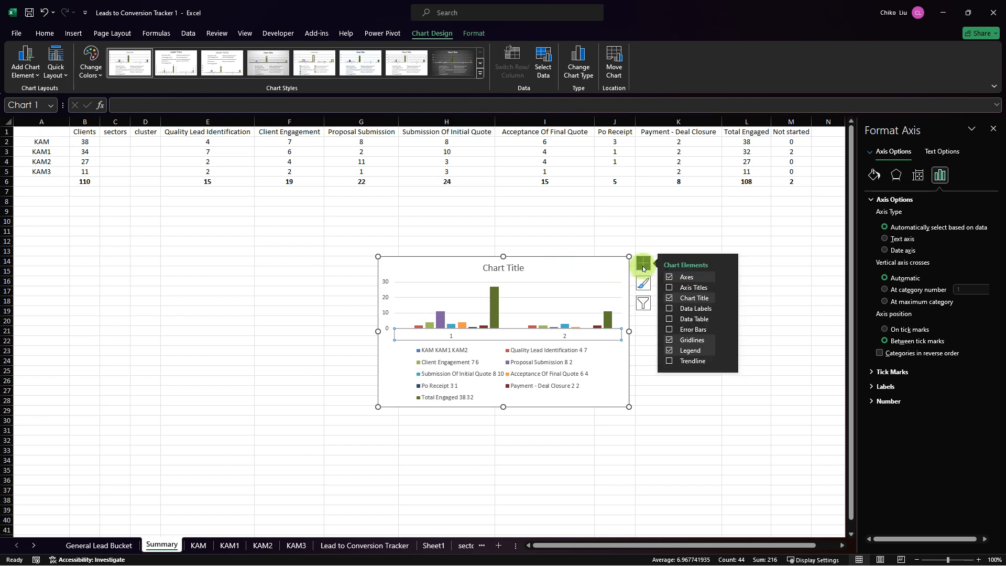
pyautogui.rightClick(577, 268)
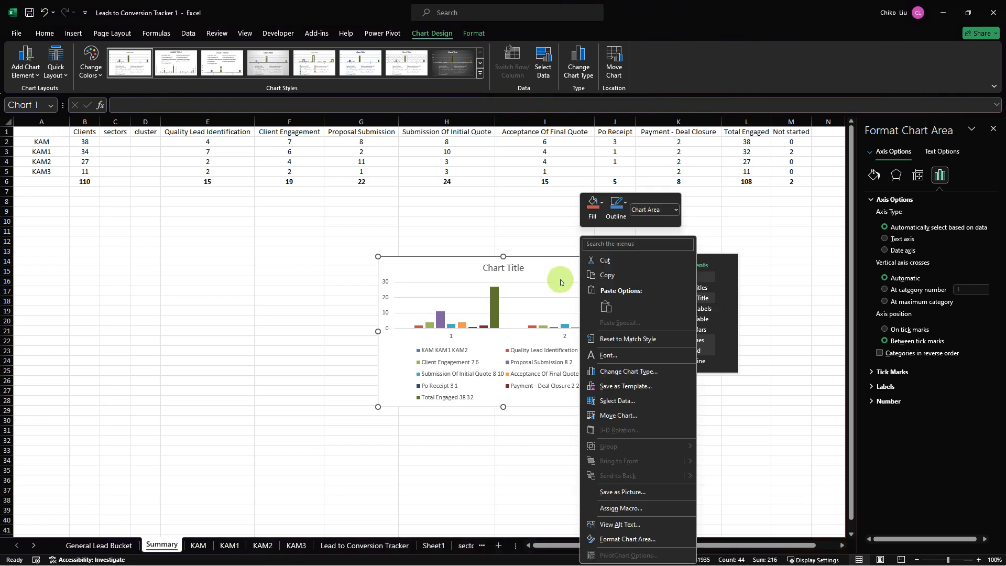
pyautogui.click(610, 403)
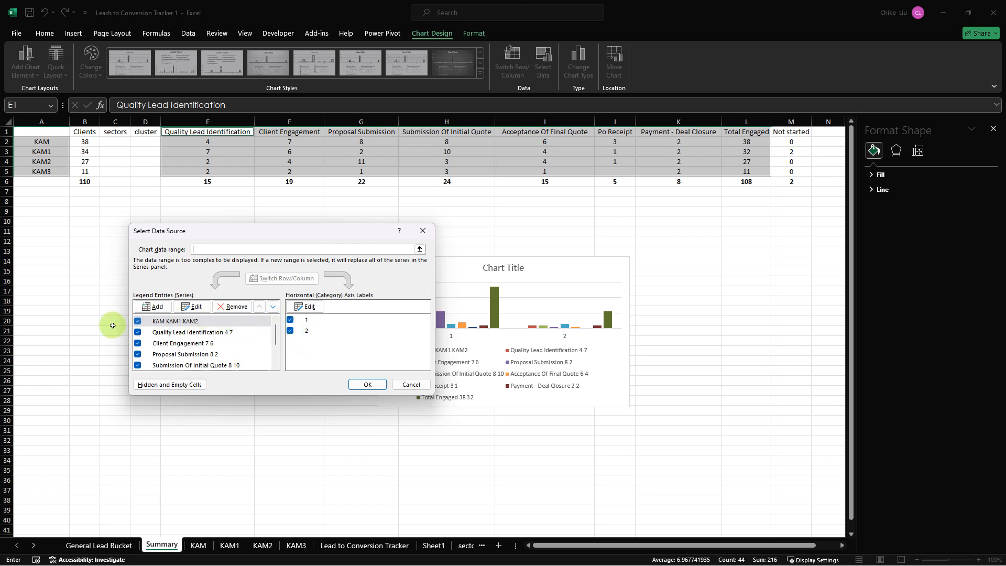
pyautogui.click(160, 321)
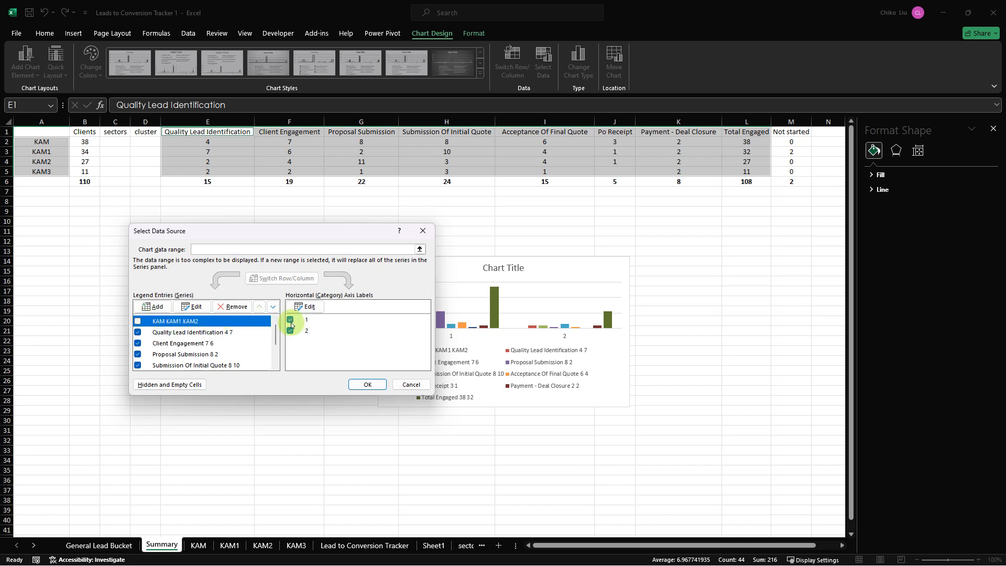
pyautogui.click(306, 307)
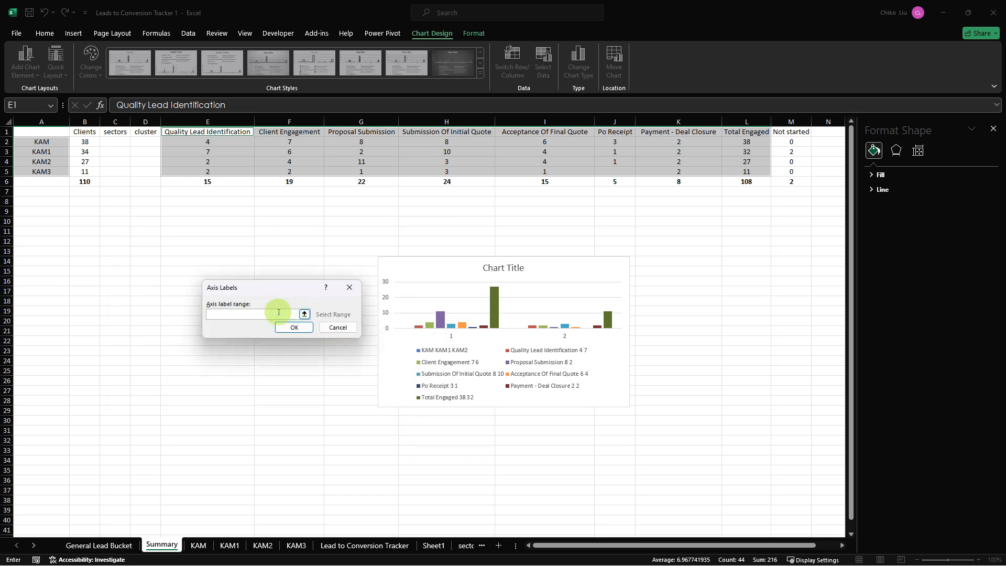
pyautogui.click(331, 327)
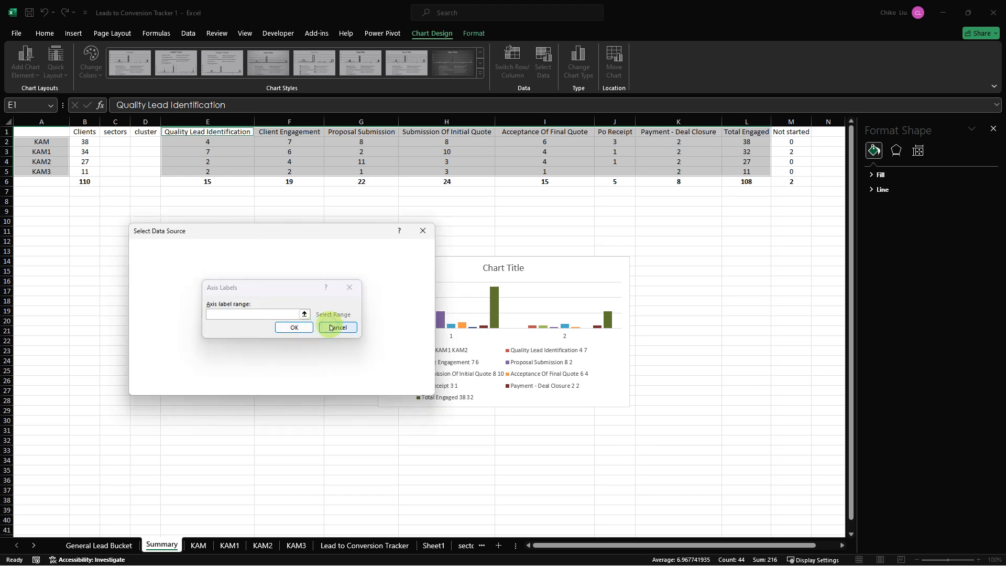
pyautogui.click(407, 382)
# Step: Hide both the primary horizontal and primary vertical axes of the column chart
pyautogui.click(643, 262)
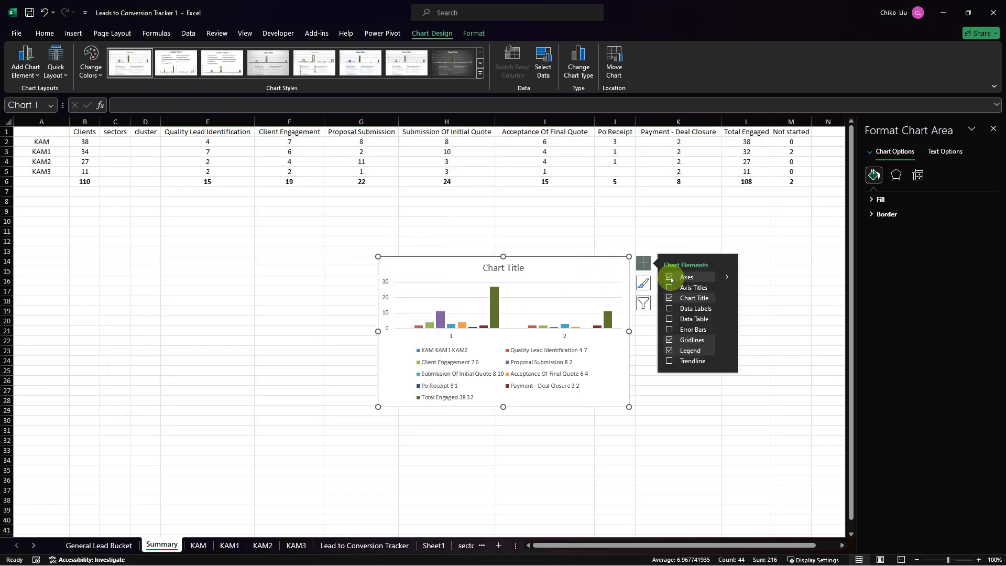
pyautogui.click(726, 277)
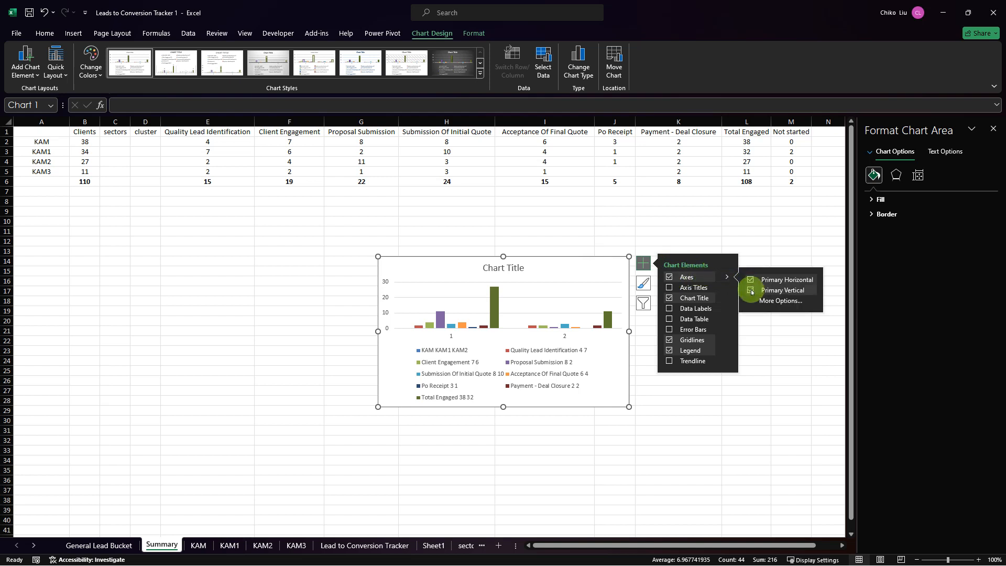
pyautogui.click(749, 280)
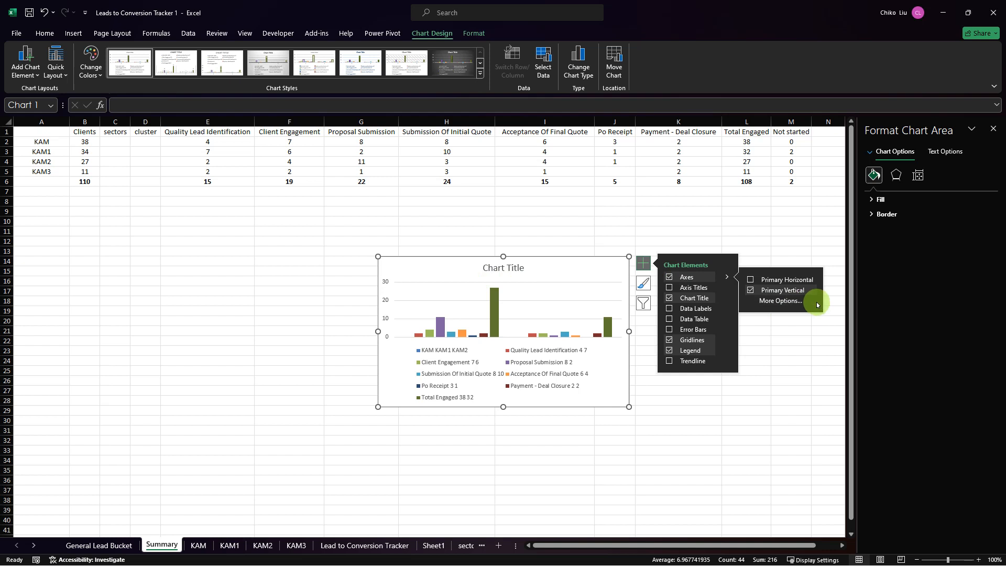
pyautogui.click(750, 290)
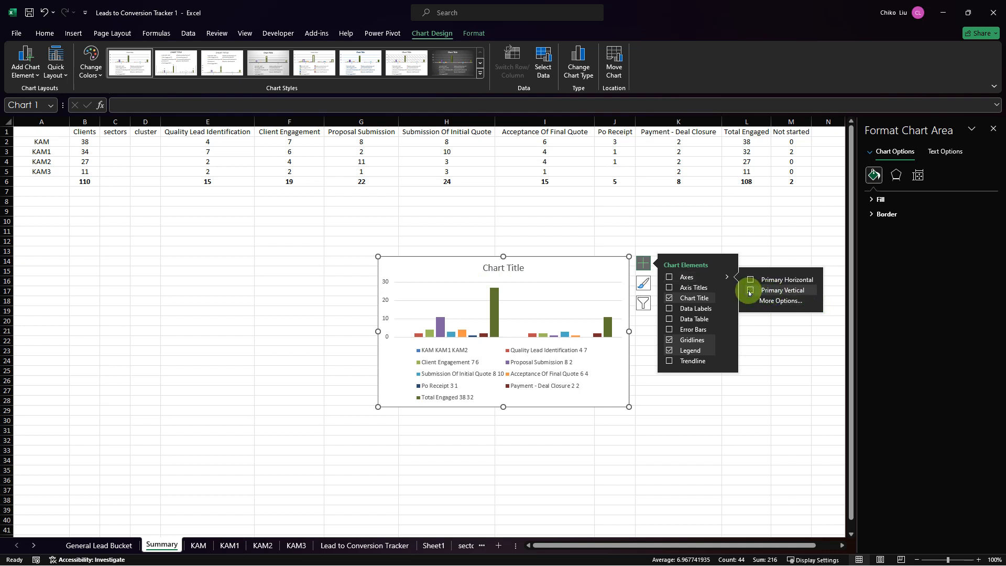
# Step: Set the chart's horizontal category labels to the KAM names in Summary cells A2:A5
pyautogui.rightClick(430, 285)
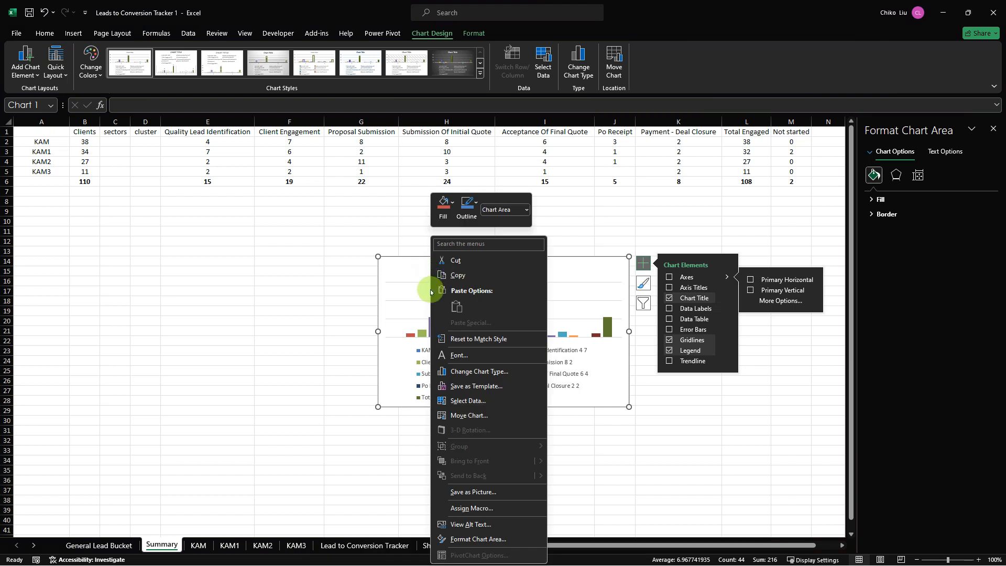
pyautogui.click(468, 400)
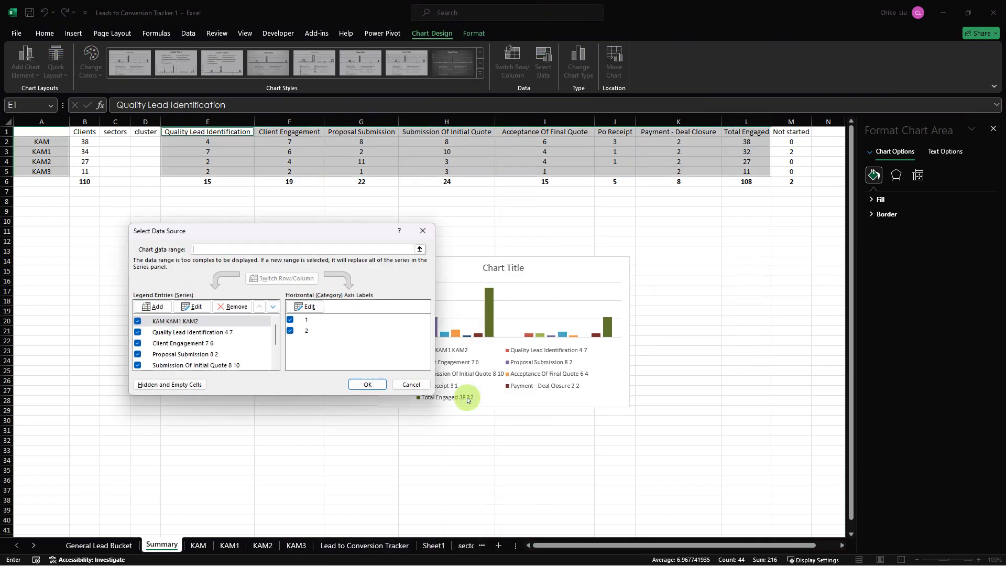
pyautogui.click(297, 311)
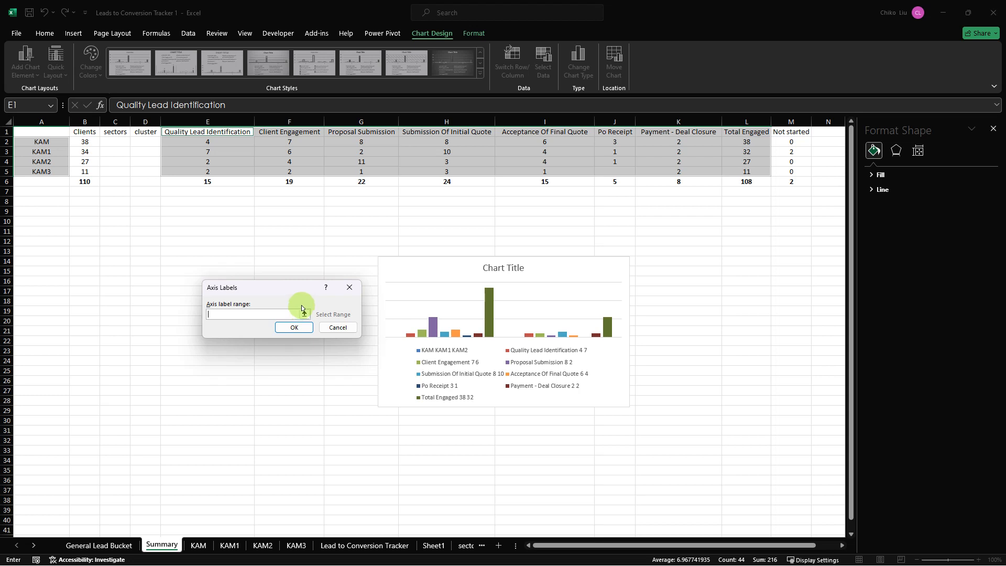
pyautogui.moveTo(42, 142); pyautogui.dragTo(40, 170)
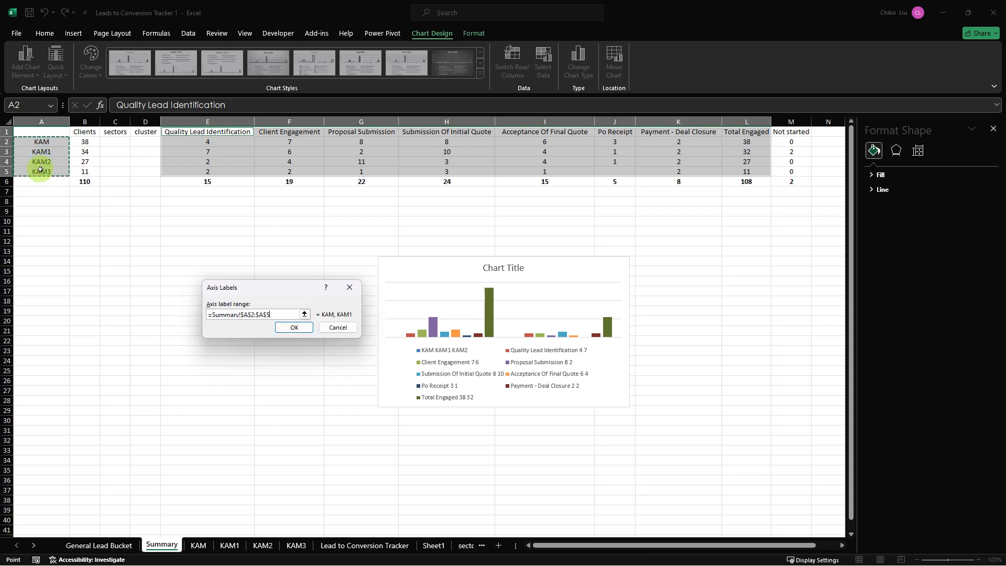
pyautogui.click(305, 329)
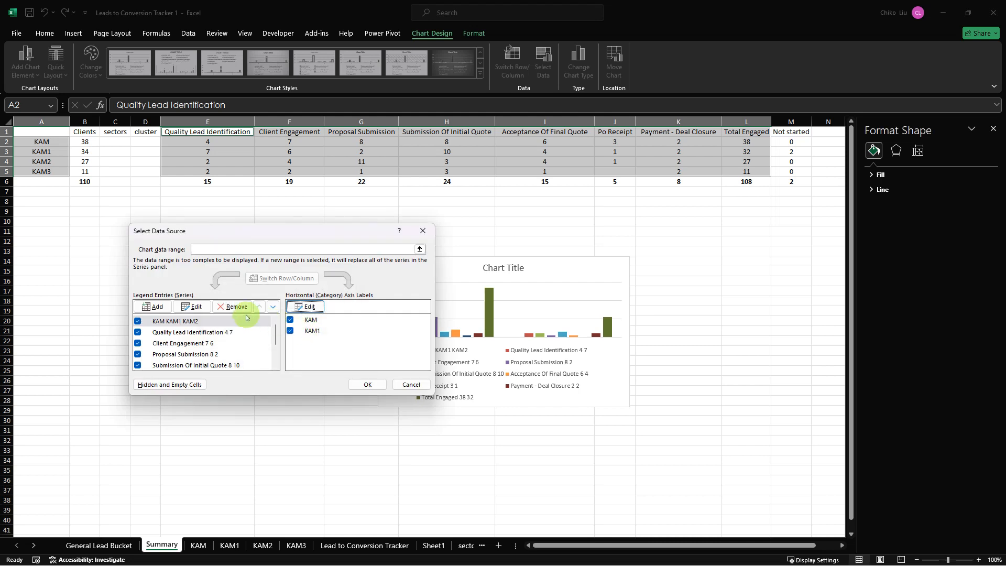
# Step: Exclude the KAM KAM1 KAM2 series from the chart, keep A2:A5 as the axis label range, and apply the data source changes
pyautogui.click(137, 321)
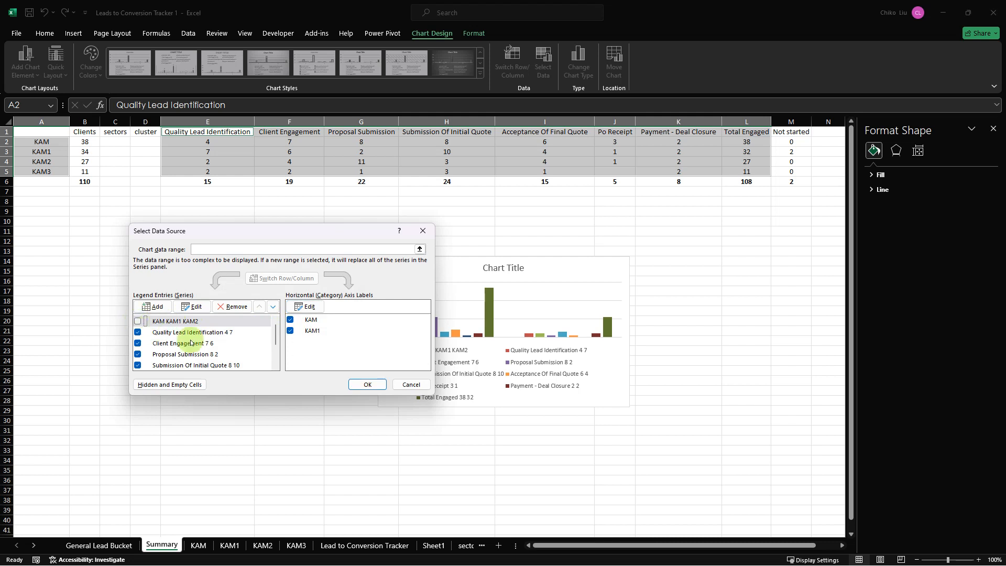
pyautogui.click(306, 310)
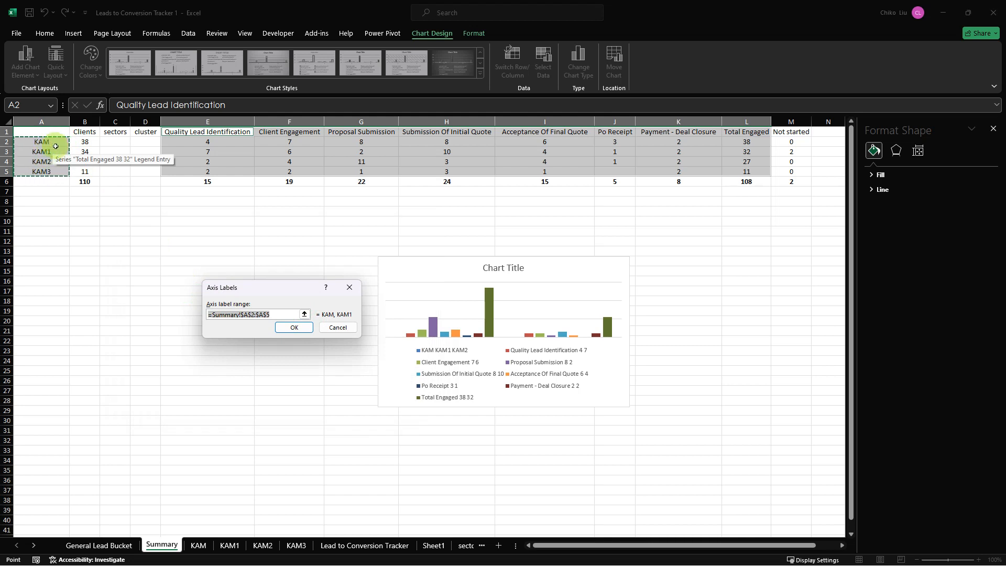
pyautogui.click(293, 327)
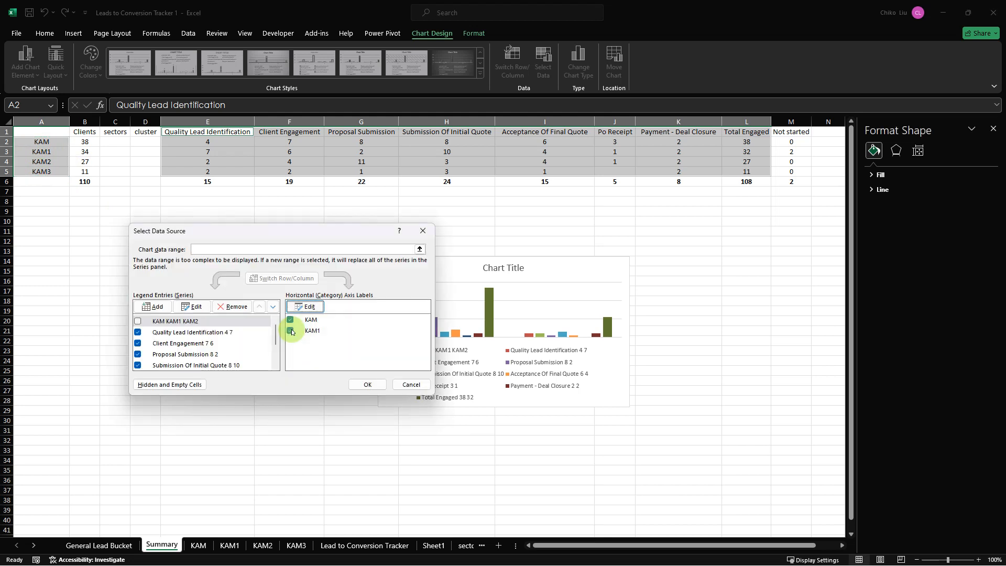
pyautogui.click(366, 383)
pyautogui.click(579, 309)
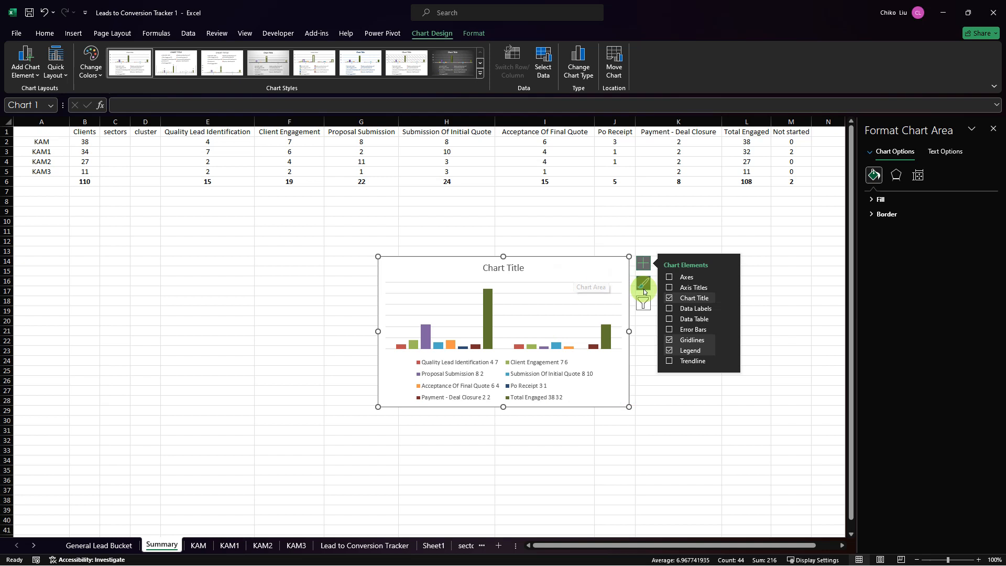
pyautogui.rightClick(594, 265)
pyautogui.rightClick(533, 274)
pyautogui.click(513, 277)
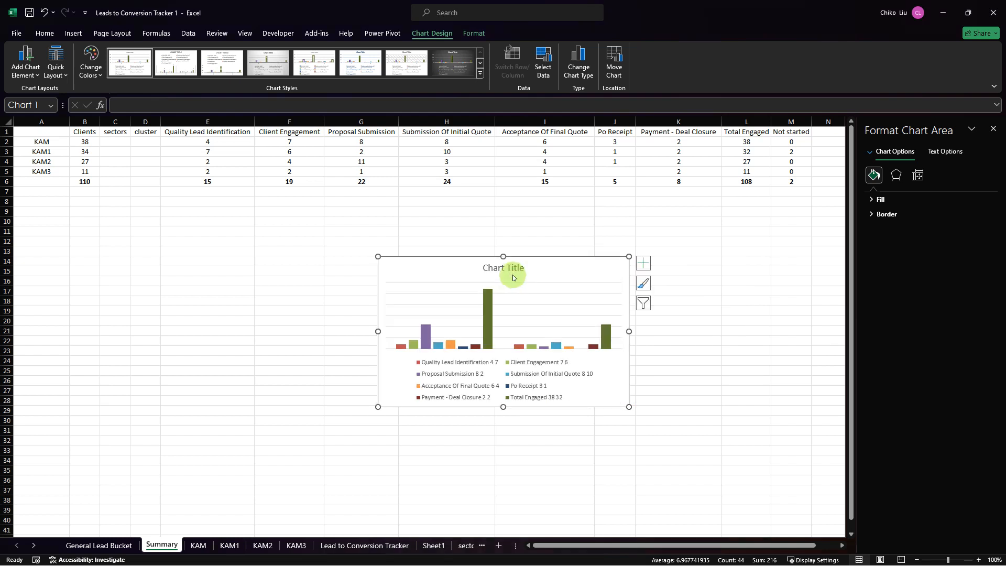
pyautogui.rightClick(514, 276)
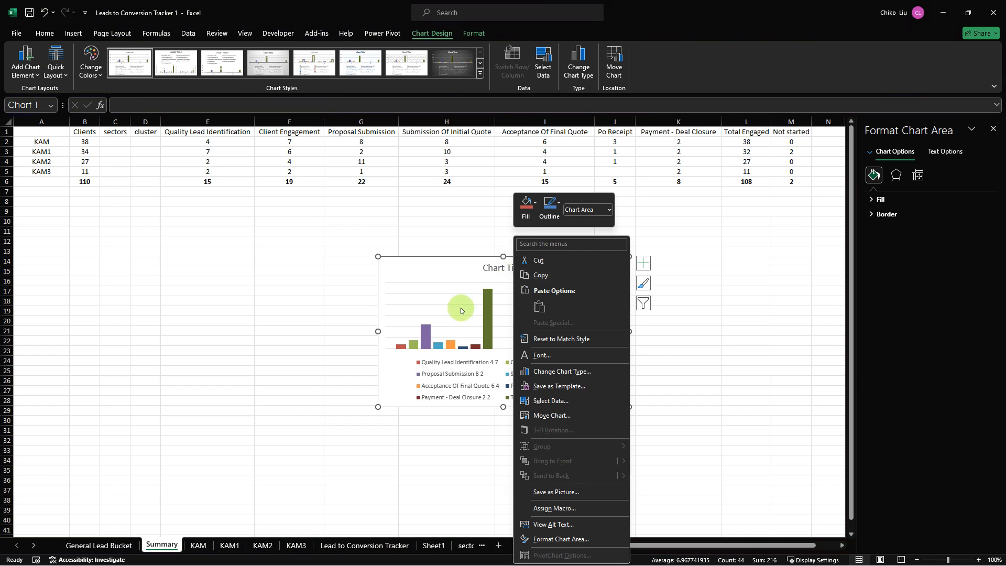
pyautogui.click(427, 287)
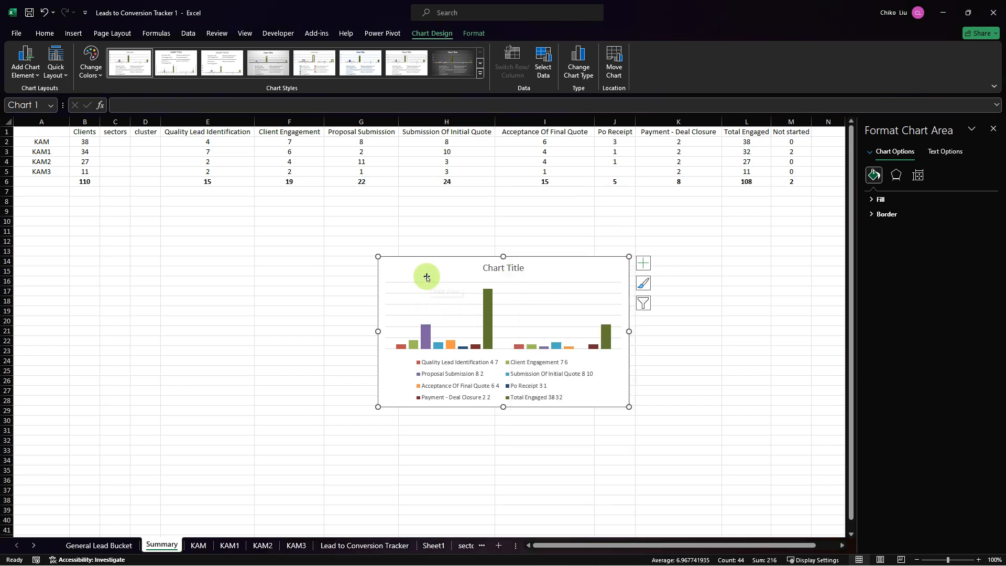
# Step: Delete the column chart from the Summary sheet and close the formatting pane
pyautogui.click(424, 278)
pyautogui.press('Delete')
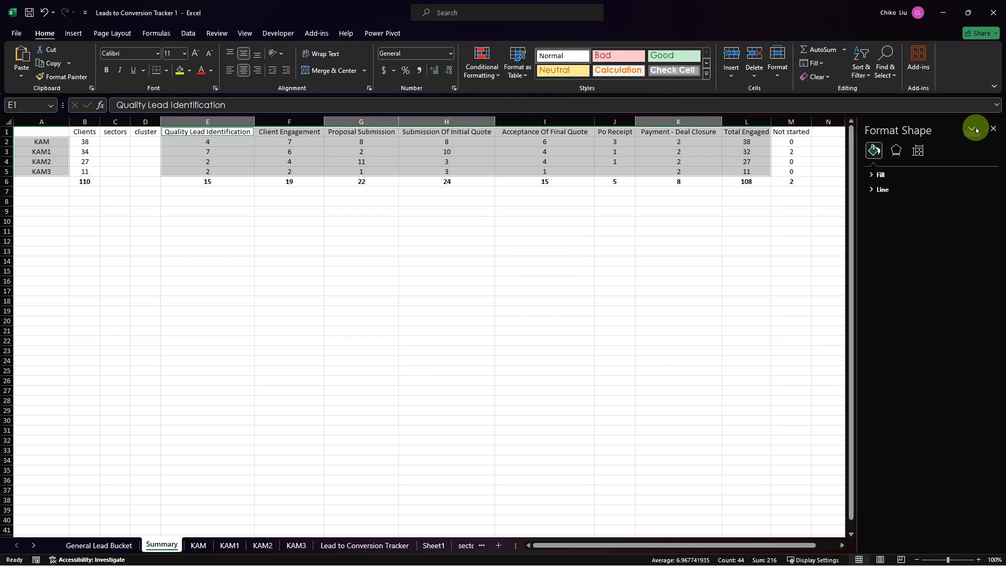
pyautogui.click(993, 128)
# Step: On the KAM sheet, compare the sector entries in E4:E12 with the UNIQUE list in E46:E48 and the count in F46
pyautogui.click(113, 142)
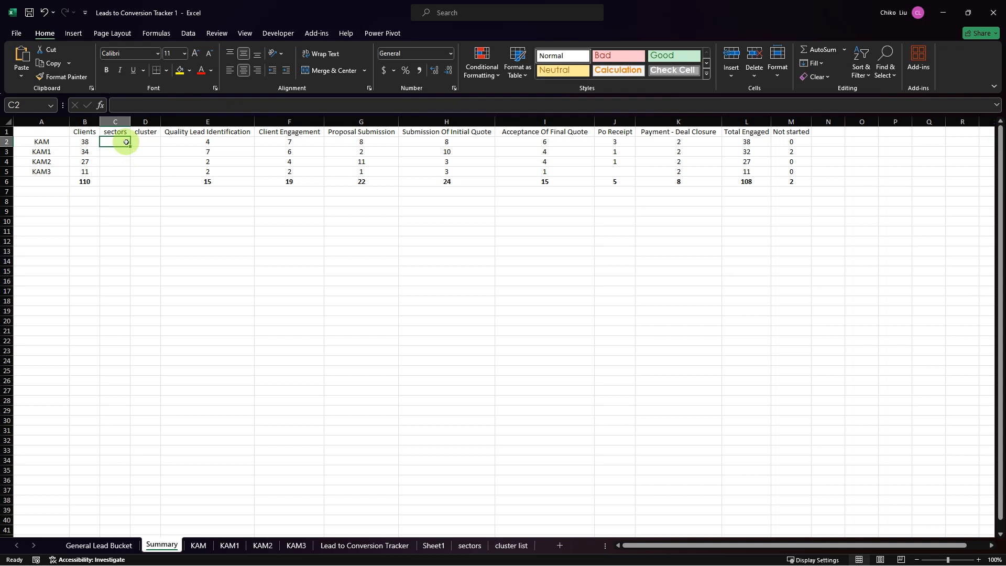
pyautogui.click(199, 544)
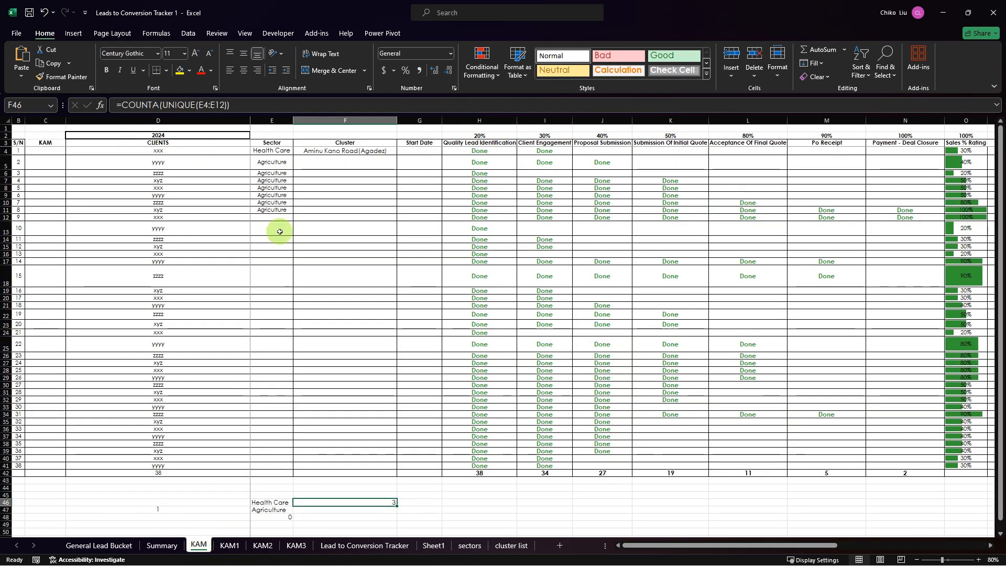
pyautogui.moveTo(282, 151); pyautogui.dragTo(279, 220)
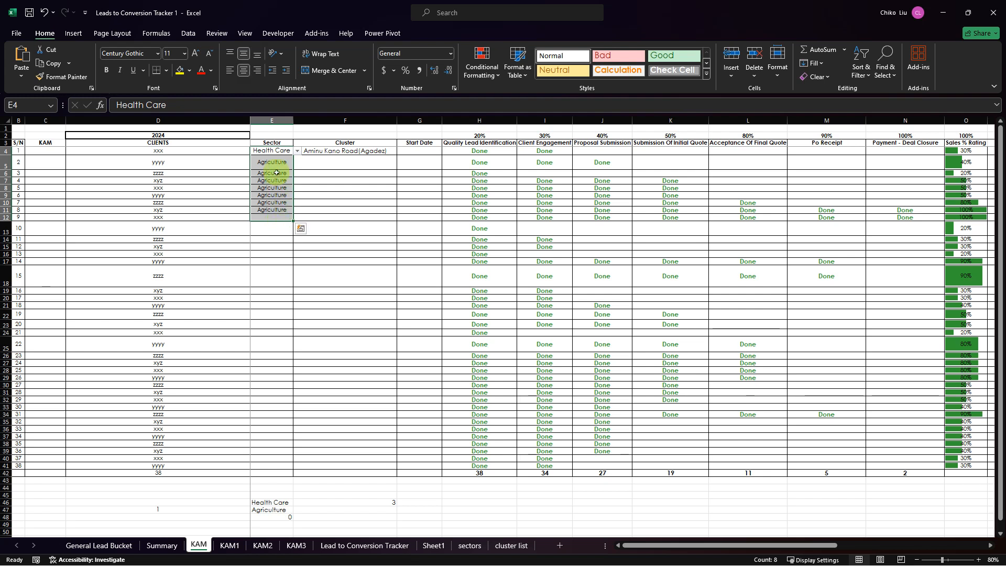
pyautogui.click(374, 500)
pyautogui.moveTo(271, 152); pyautogui.dragTo(272, 221)
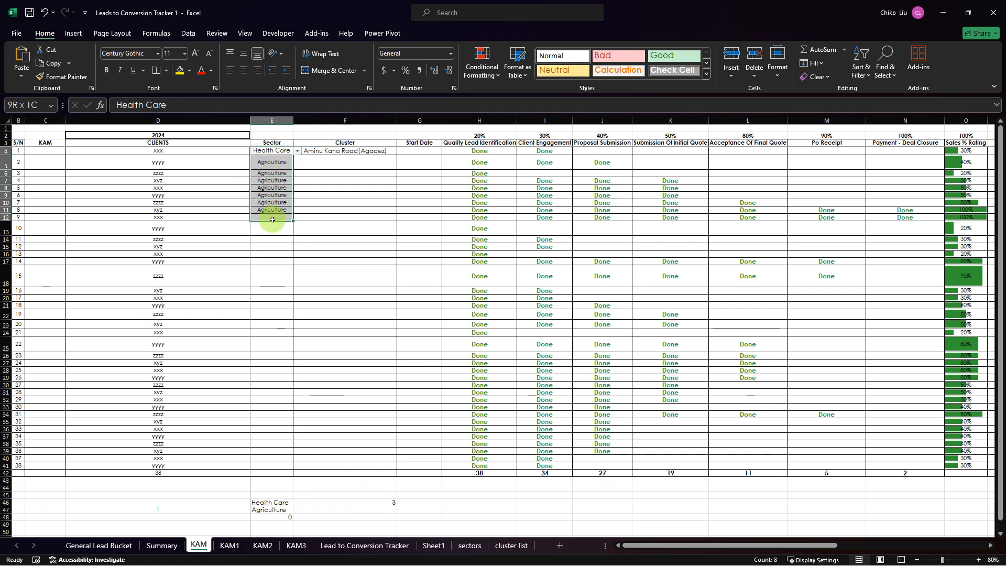
pyautogui.click(284, 517)
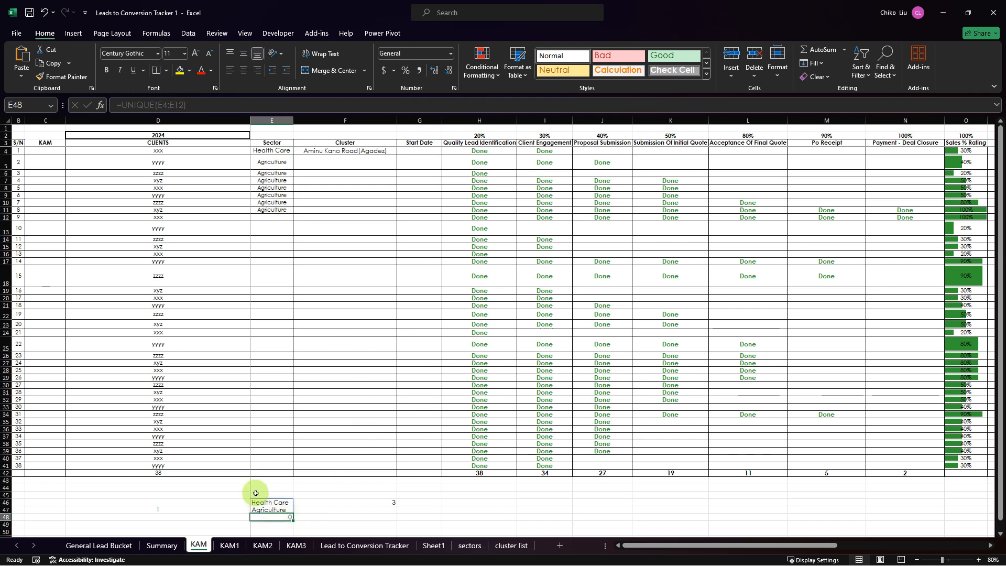
# Step: Review the descriptions of the suggested count functions through DCOUNTA in cell F51, cancel the formula, and select the UNIQUE results in E46:E48
pyautogui.scroll(-7, 283, 512)
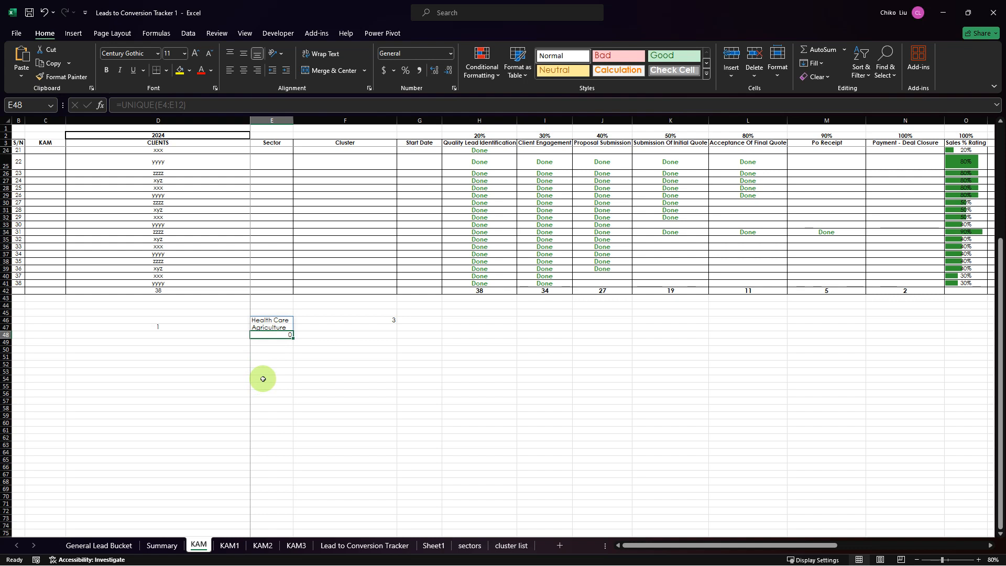
pyautogui.click(341, 356)
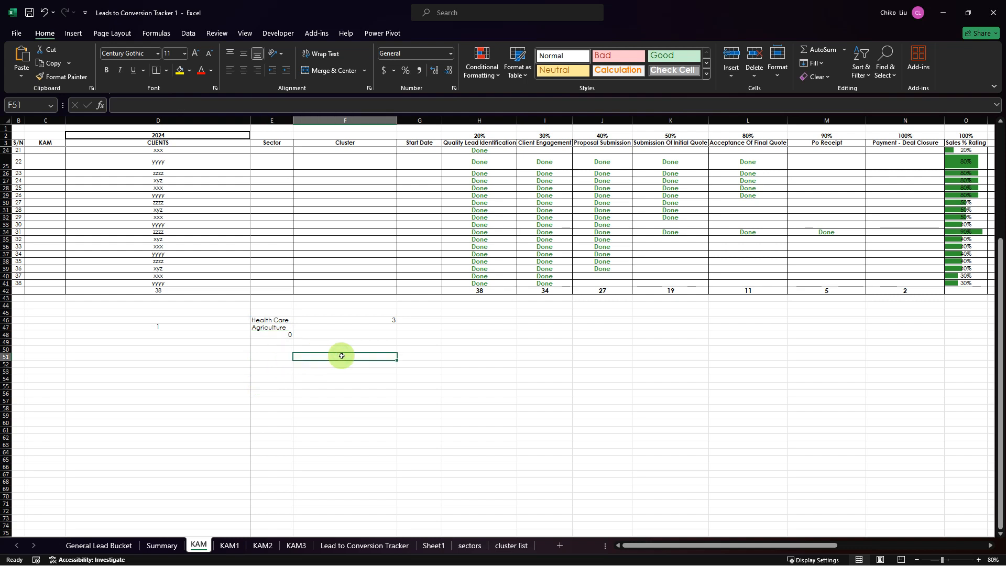
pyautogui.write('=count')
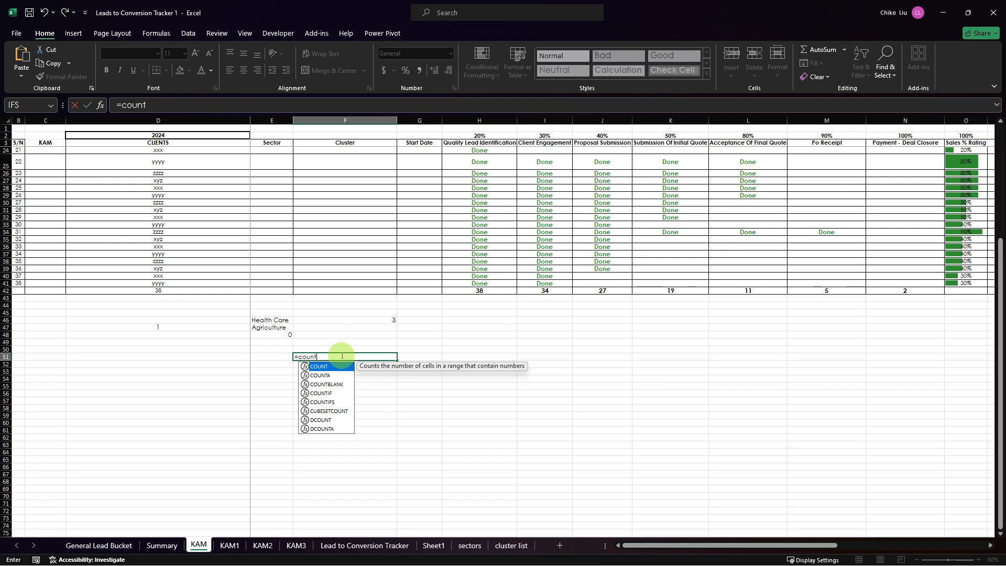
pyautogui.press('Down')
pyautogui.press('Down')
pyautogui.press('Down')
pyautogui.press('Down')
pyautogui.press('Down')
pyautogui.press('Down')
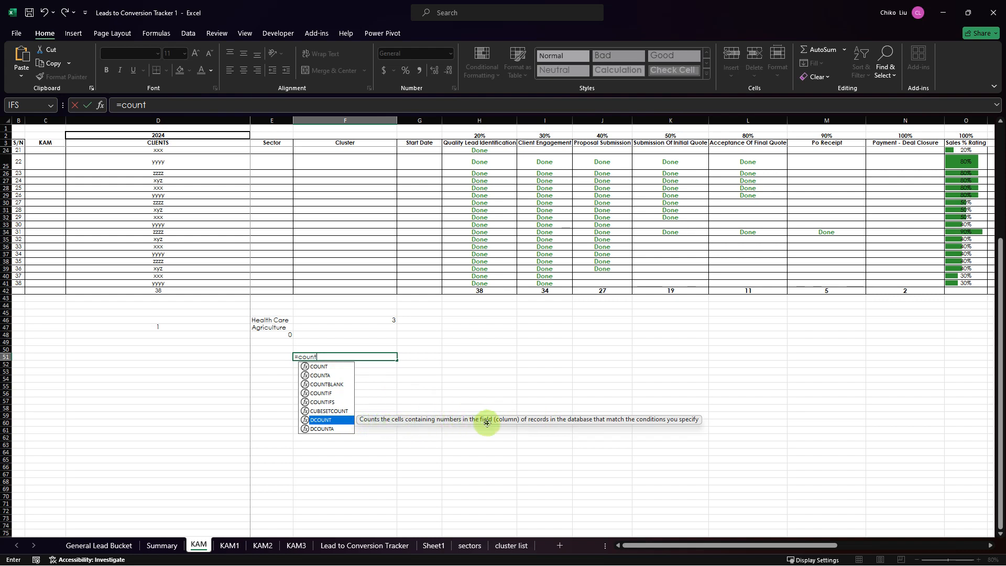
pyautogui.press('Down')
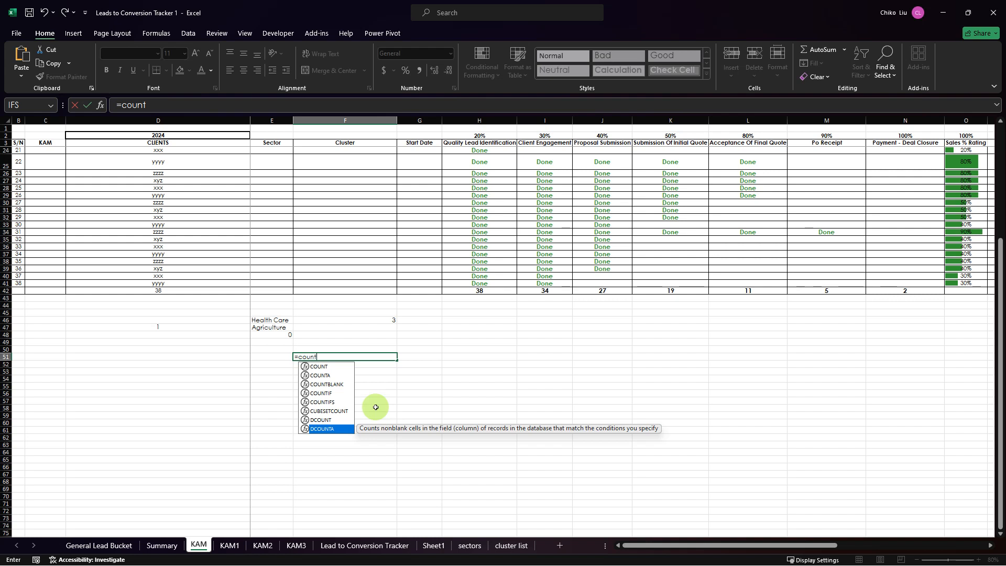
pyautogui.press('Escape')
pyautogui.press('Escape')
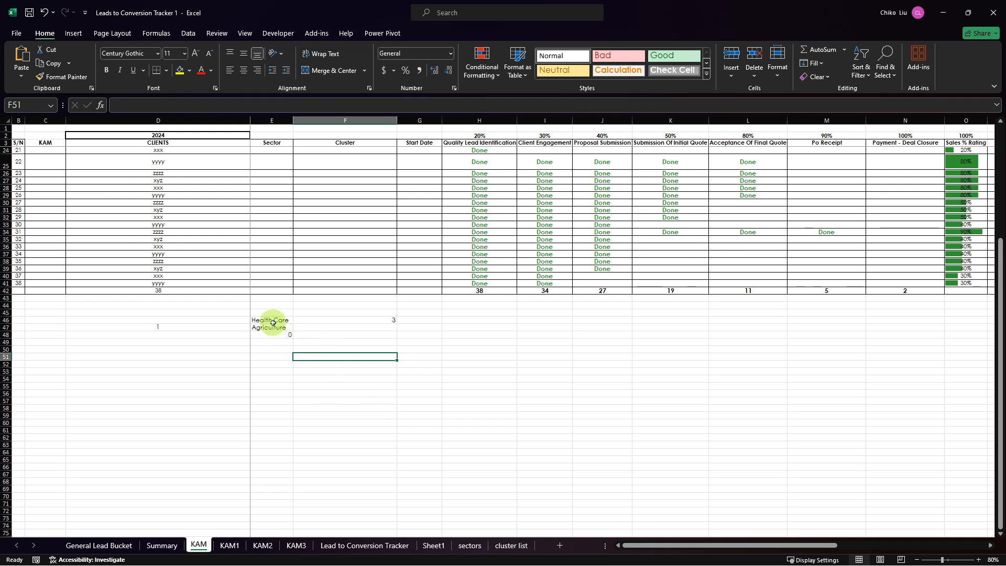
pyautogui.moveTo(276, 321); pyautogui.dragTo(283, 331)
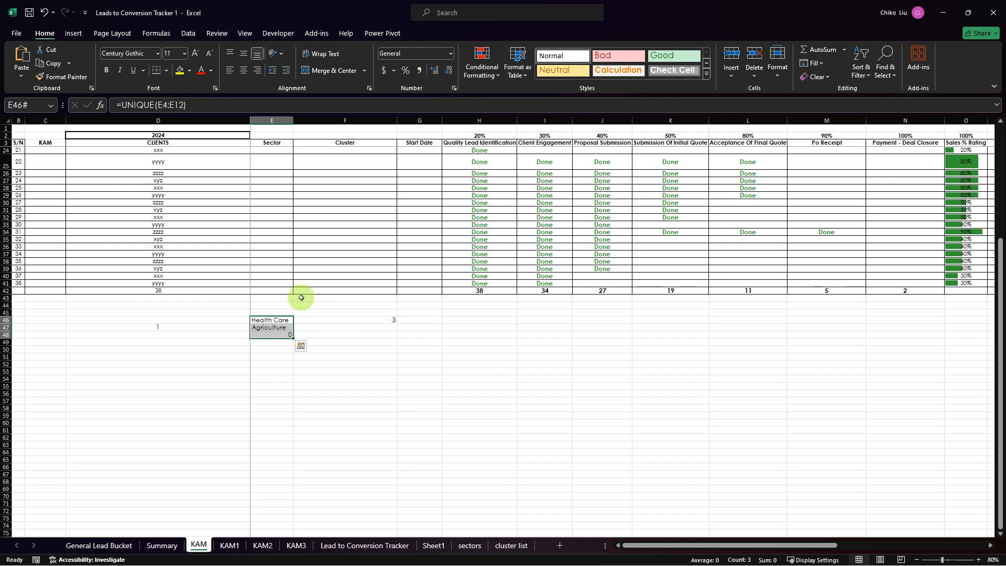
# Step: Make the client total in D42 bold and set the font size of totals row 42 to 12
pyautogui.click(221, 291)
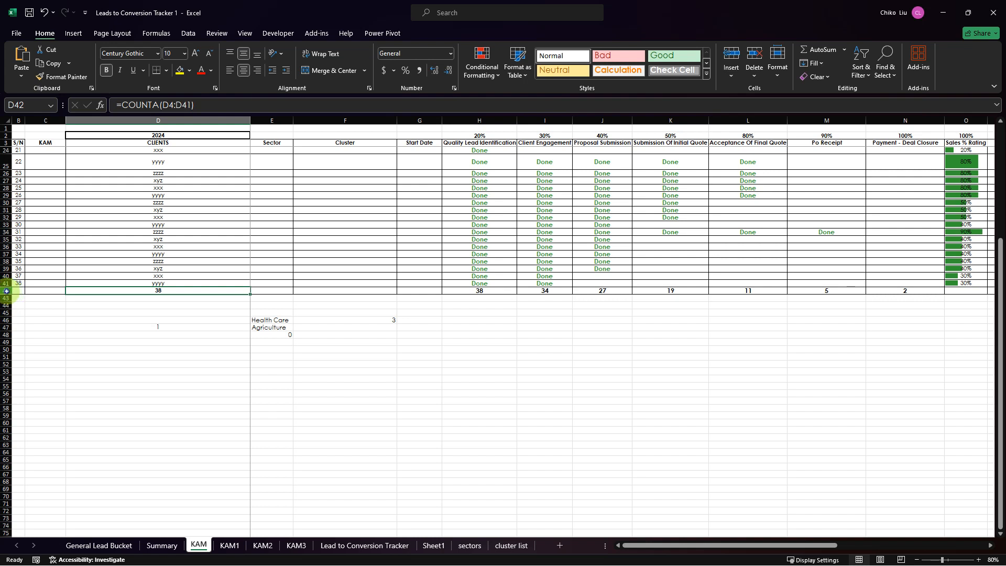
pyautogui.click(13, 291)
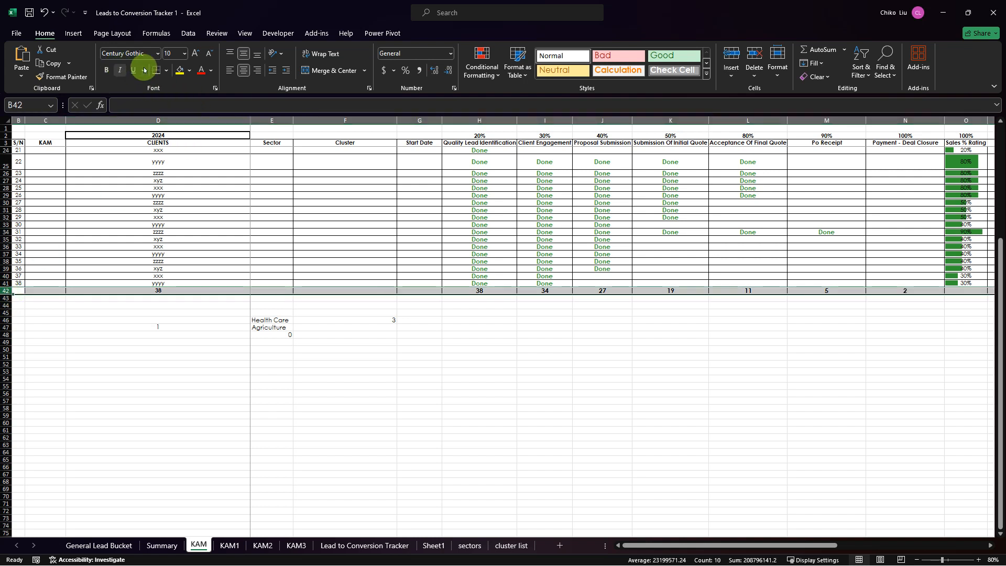
pyautogui.click(184, 53)
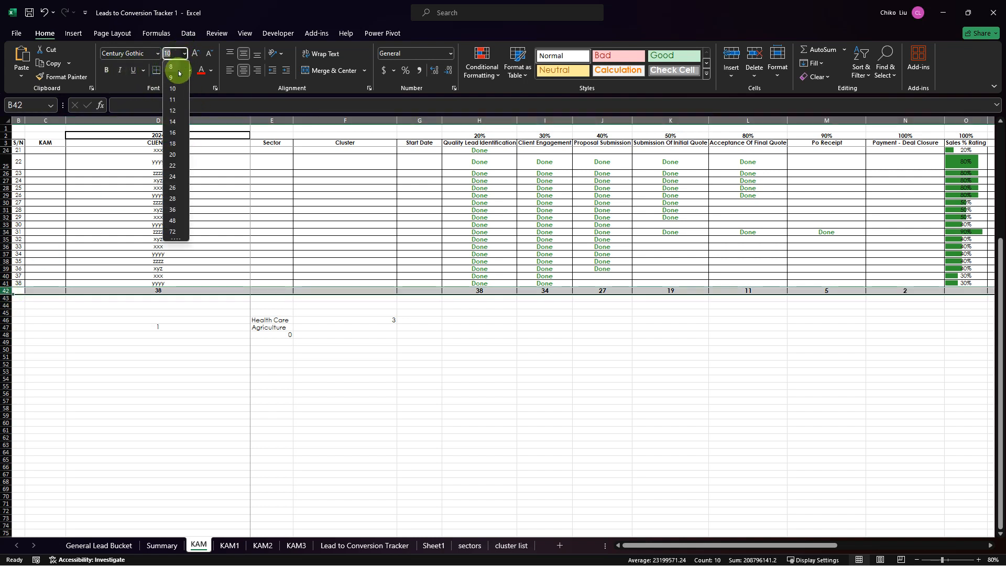
pyautogui.click(173, 99)
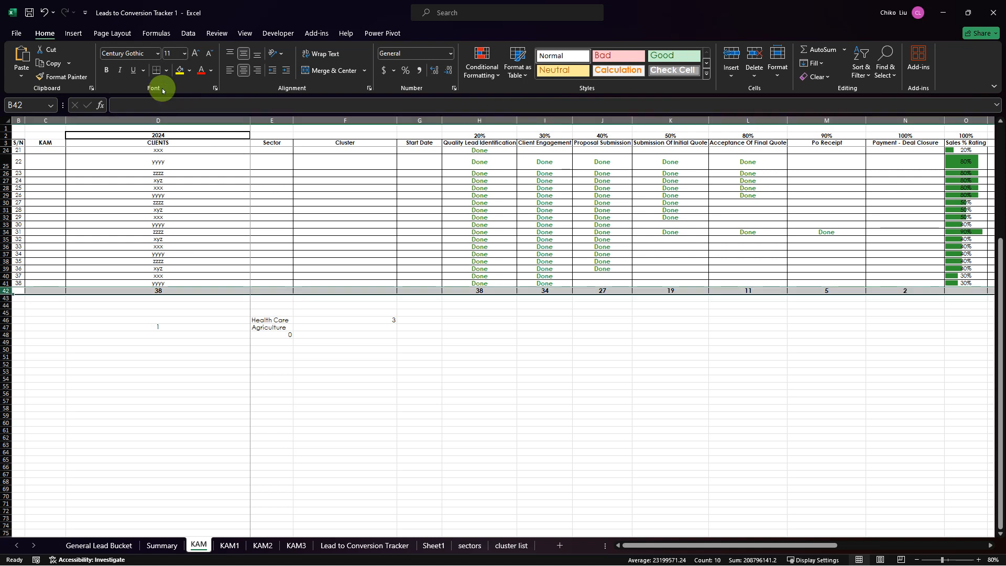
pyautogui.click(184, 53)
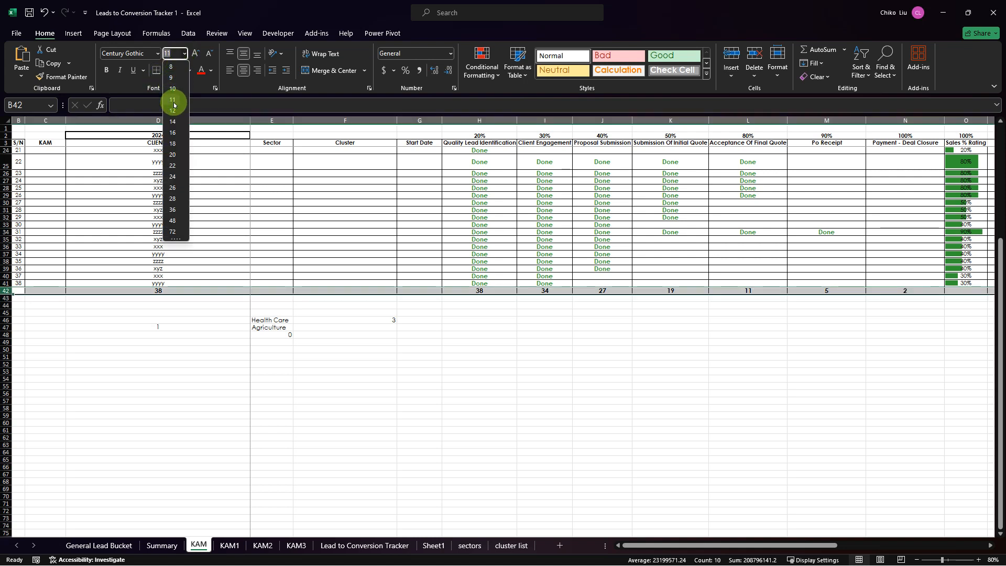
pyautogui.click(172, 110)
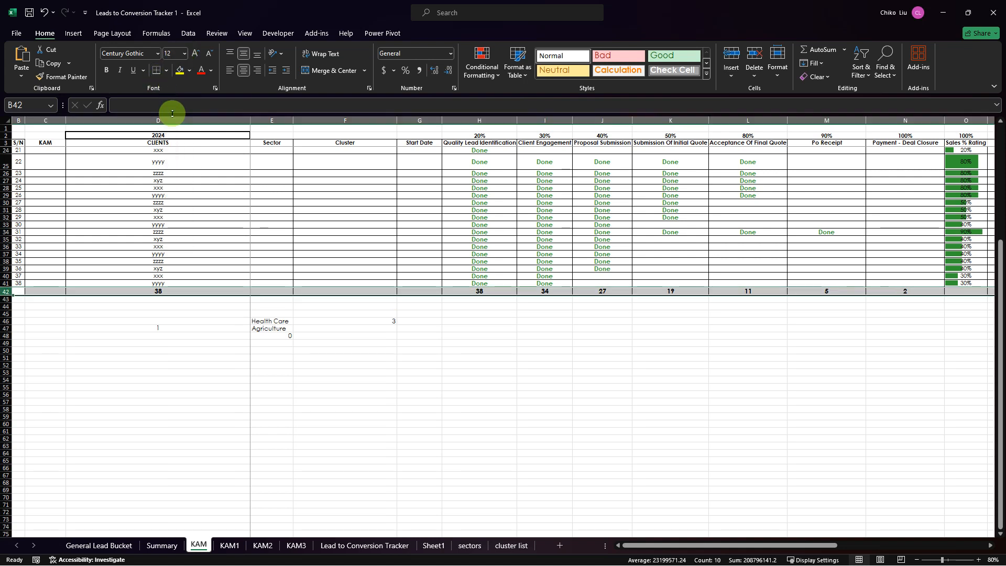
pyautogui.click(40, 301)
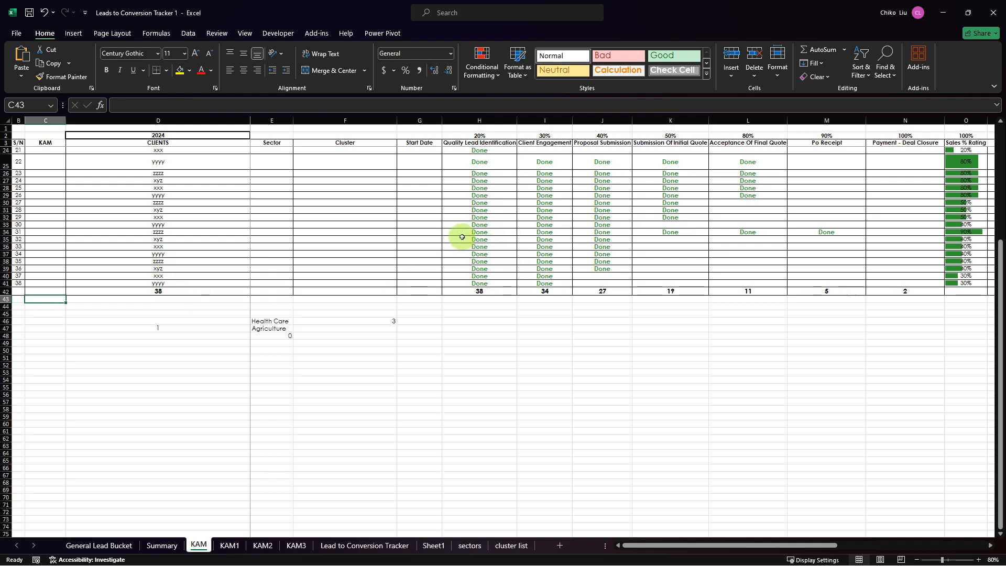
# Step: Check the stage entry in H5 and the cluster in F4, and select the client entries in D4:D41
pyautogui.scroll(3, 461, 236)
pyautogui.scroll(3, 461, 236)
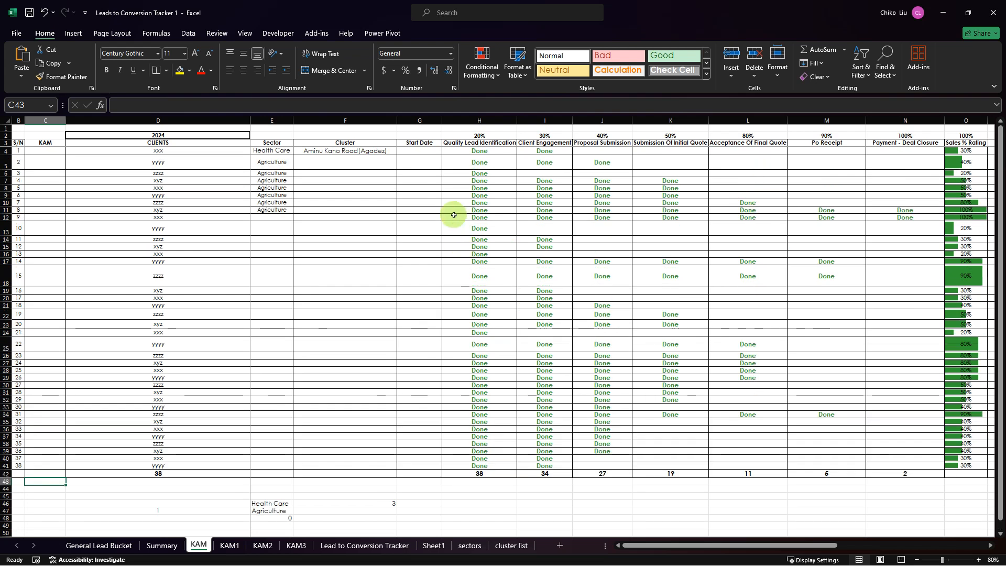
pyautogui.click(466, 167)
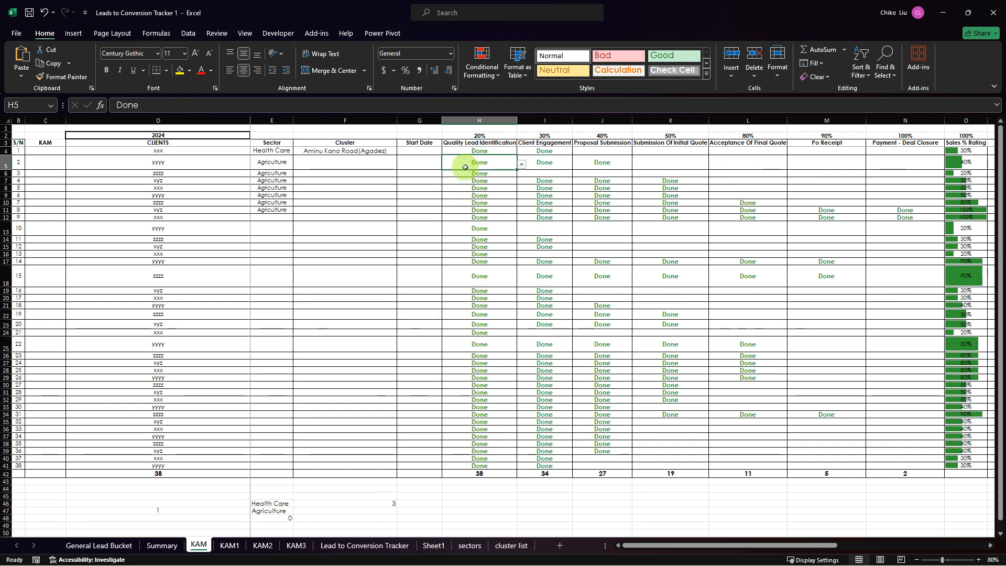
pyautogui.click(323, 150)
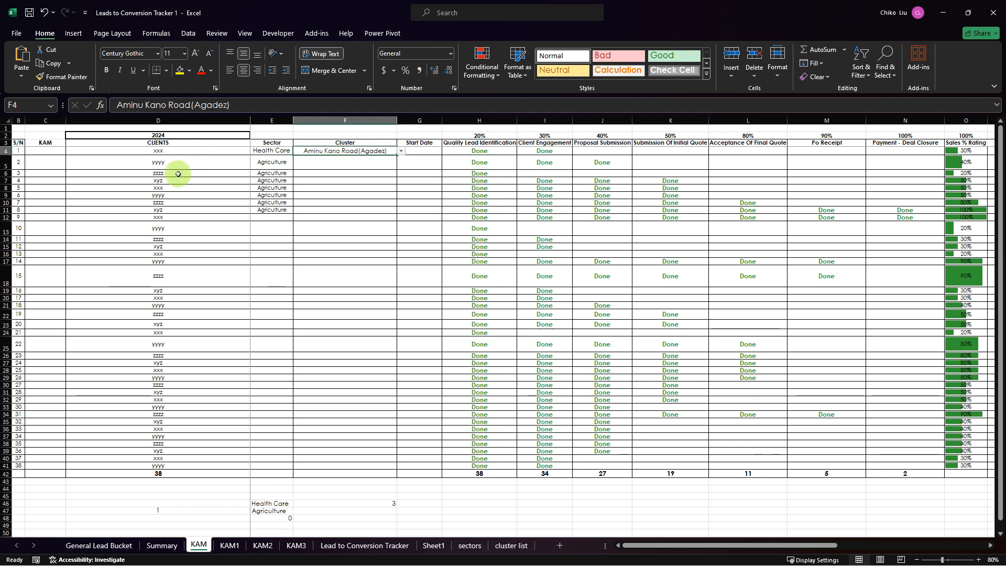
pyautogui.moveTo(169, 150); pyautogui.dragTo(209, 465)
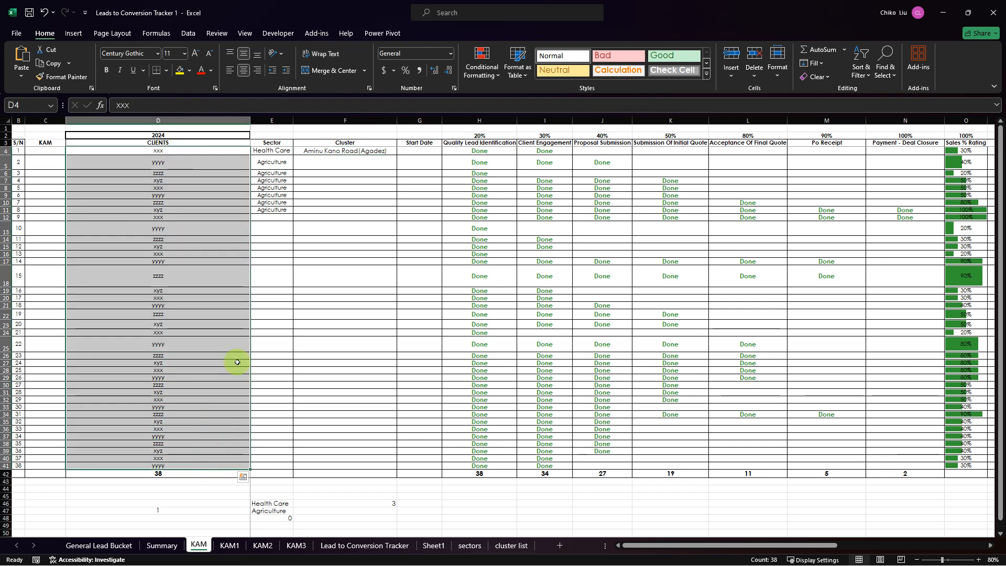